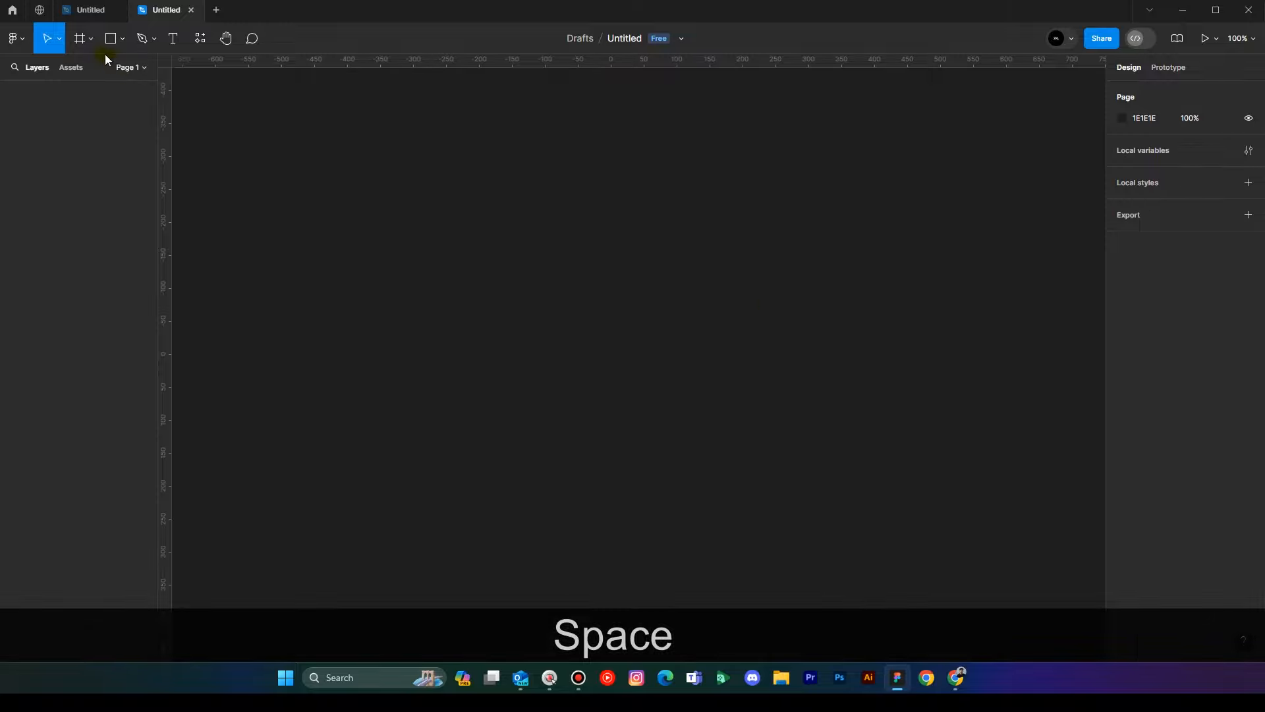
Create a frame on the canvas and size it to 1920 × 1080.
click(81, 40)
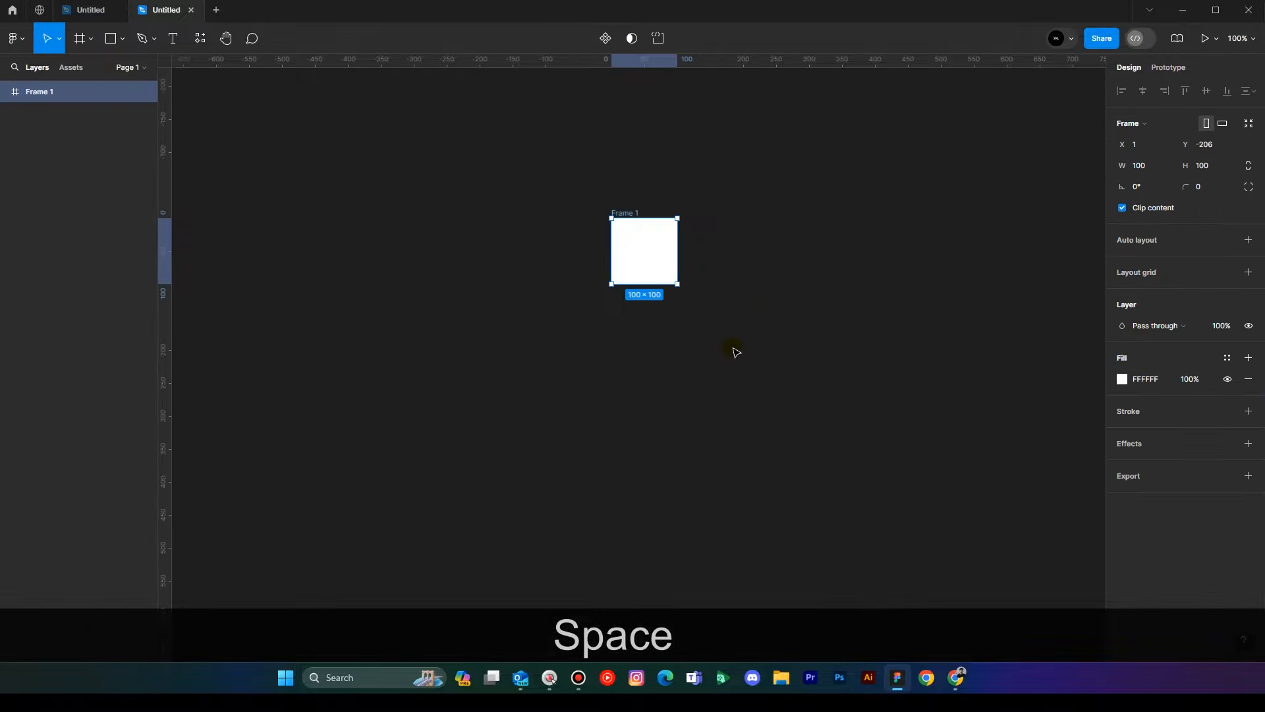
click(1149, 171)
text(1920)
key(Return)
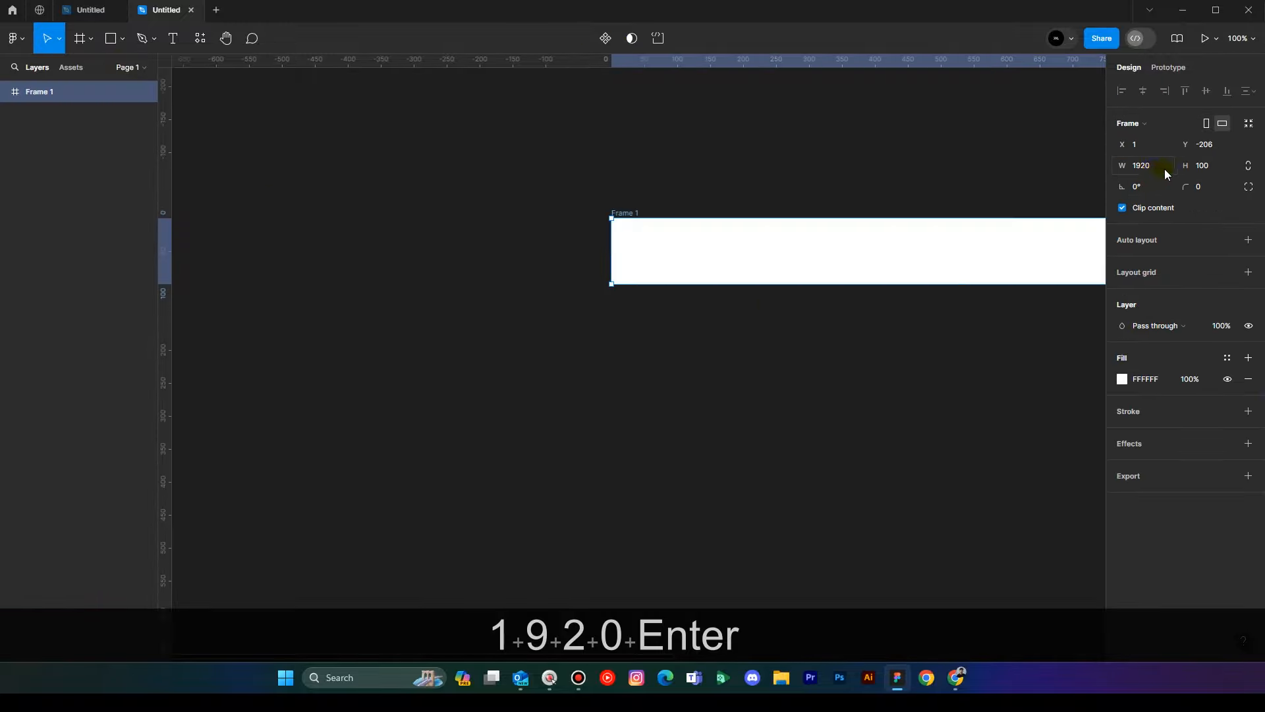
text(1080)
key(Return)
scroll(593, 294, down, 5)
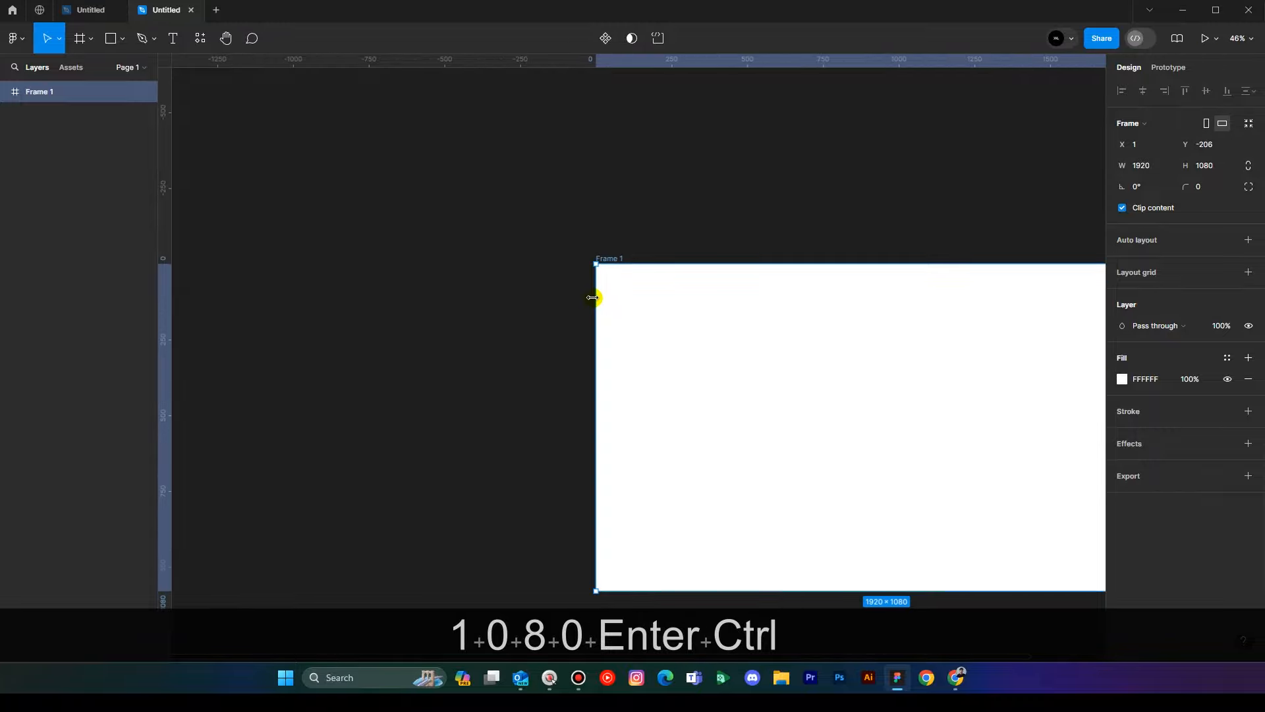
Move the 1920 × 1080 frame horizontally to X -711, keeping it at the same height.
key(space)
drag(848, 212, 803, 213)
click(833, 224)
drag(809, 338, 651, 325)
click(565, 193)
key(space)
drag(389, 233, 467, 210)
scroll(451, 232, up, 1)
Set the fill colour of Frame 1 to 0B0C0F.
click(453, 238)
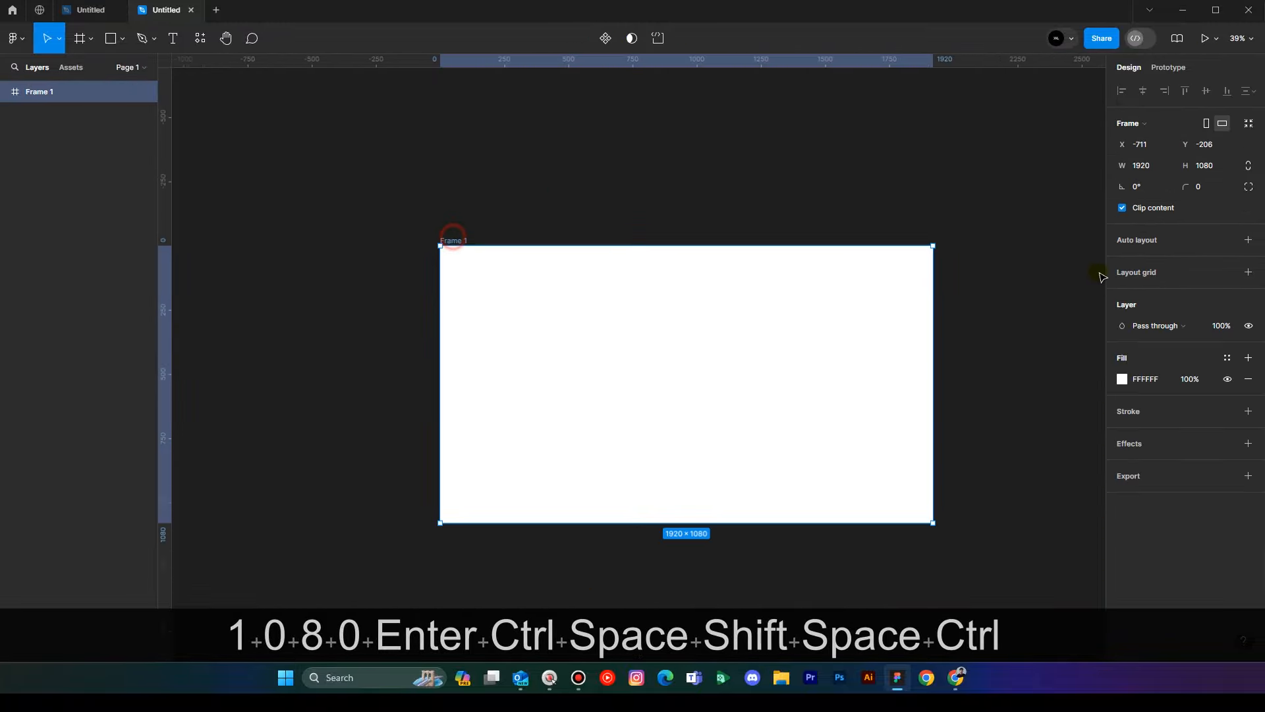
click(1122, 378)
click(1145, 378)
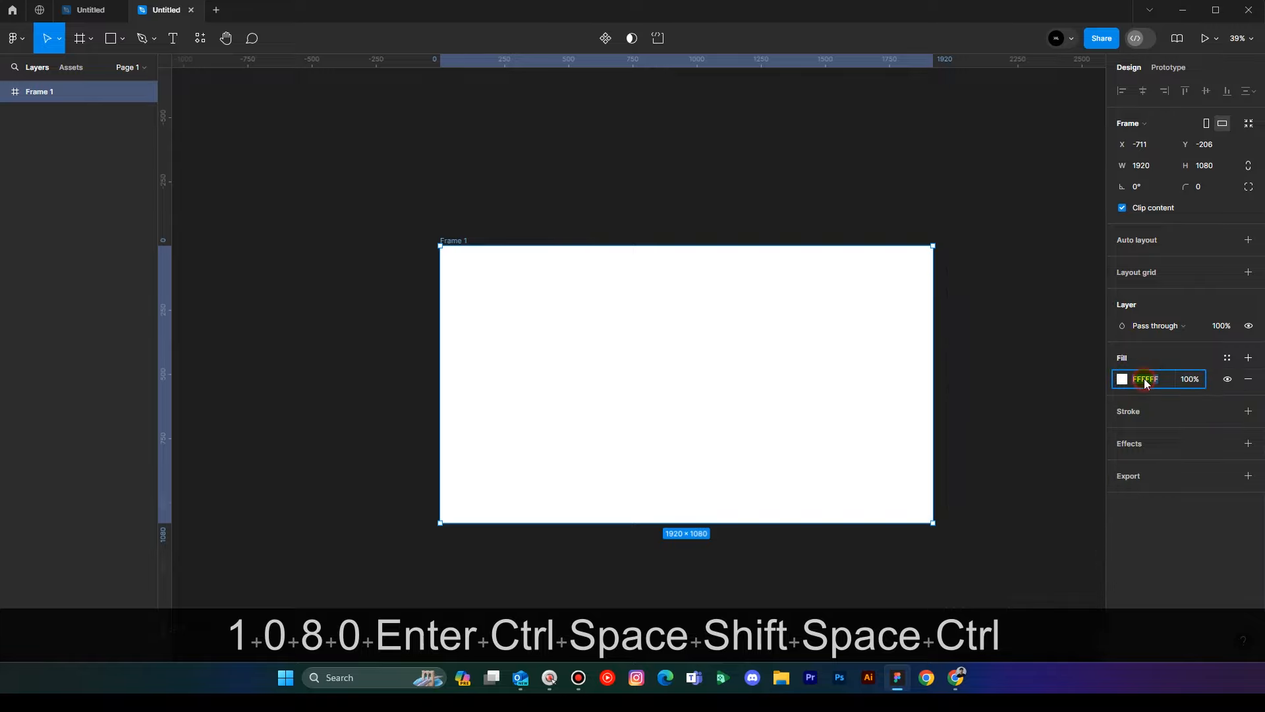
text(0B0C0F)
key(Return)
click(589, 223)
Set the page background colour to the mid grey 828282.
scroll(591, 226, up, 1)
key(space)
drag(645, 234, 594, 209)
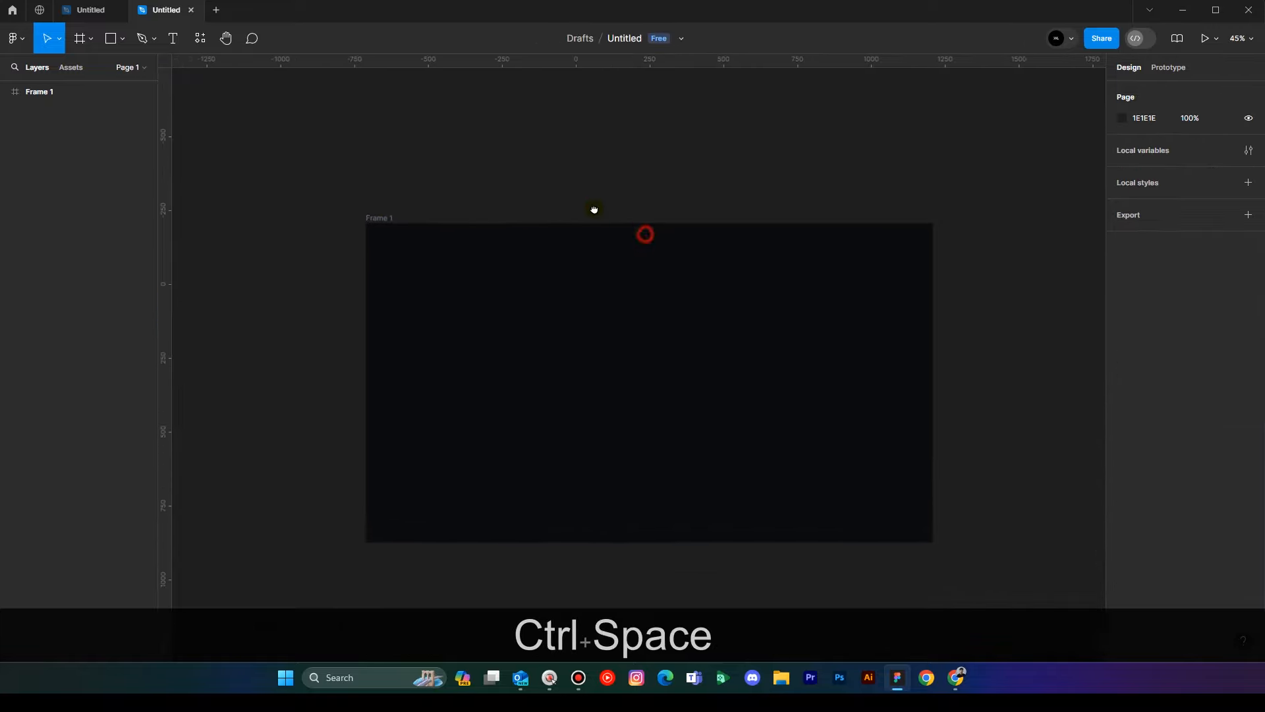
ctrl+click(595, 211)
ctrl+click(594, 208)
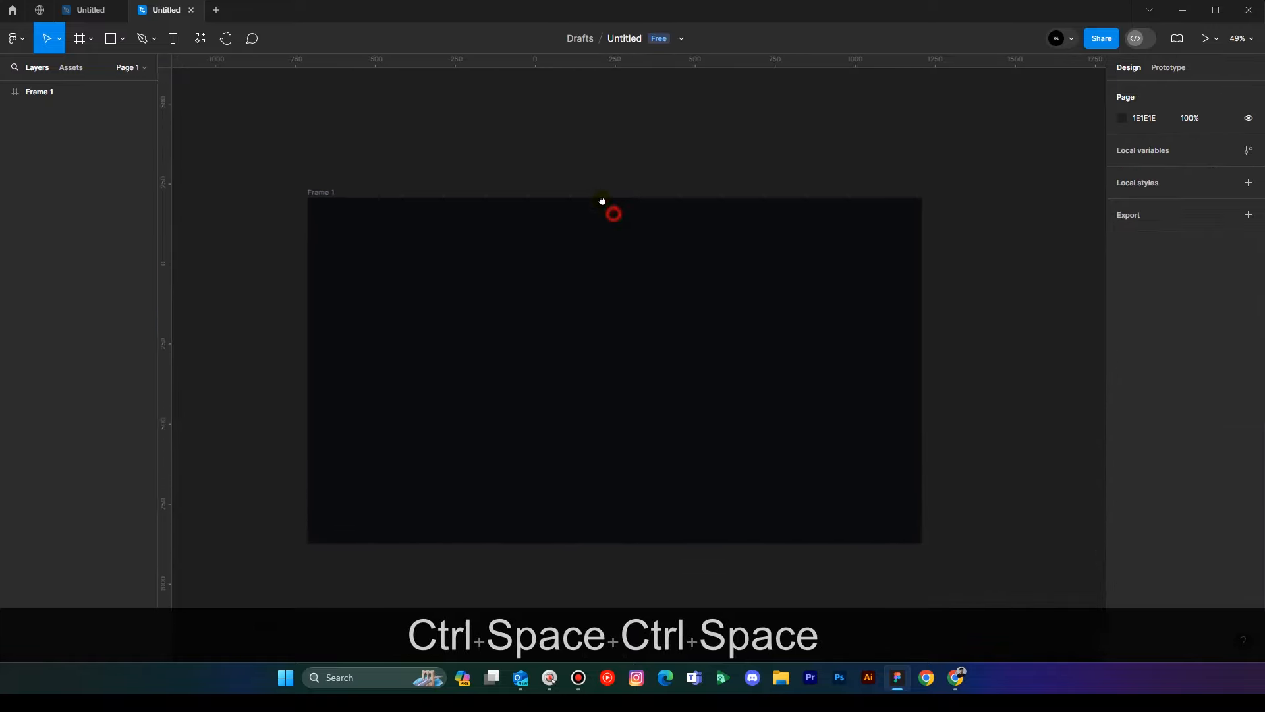
key(space)
drag(486, 186, 518, 186)
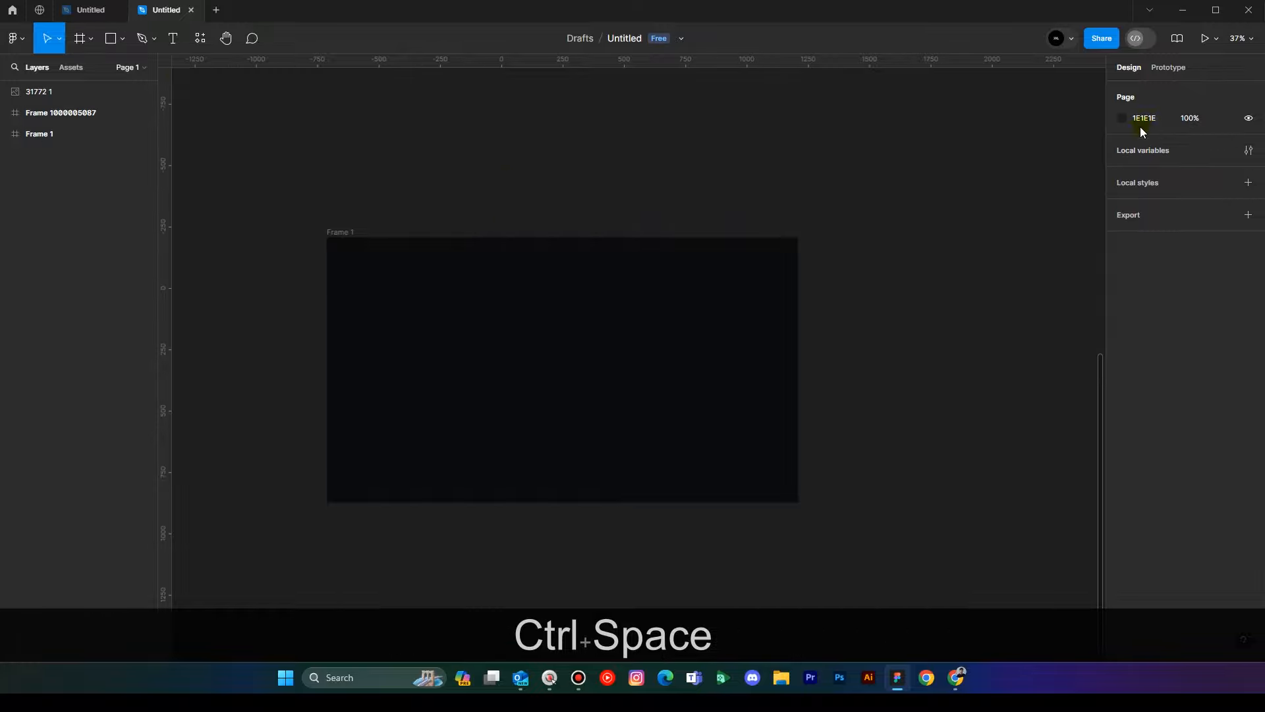
click(1123, 118)
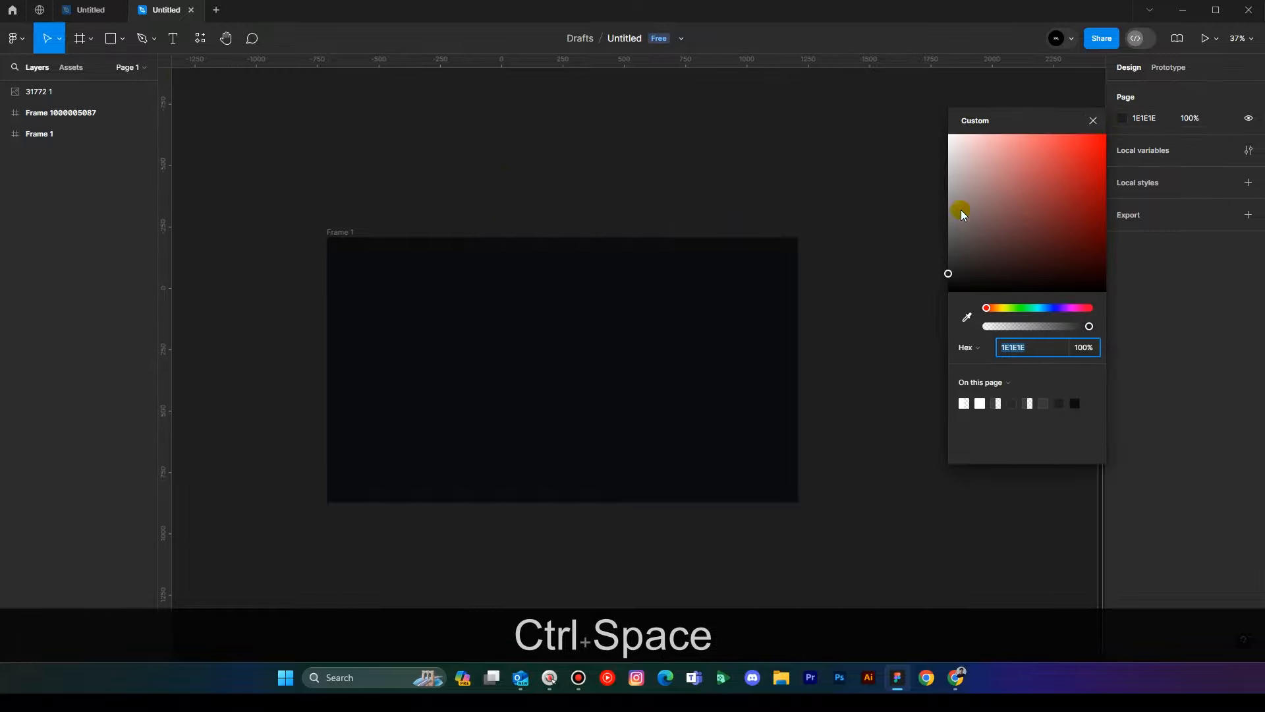
drag(960, 210, 903, 212)
click(778, 216)
Move the robot image to the right so it stands clear of the faint line pattern above Frame 1.
key(space)
drag(556, 206, 563, 385)
key(space)
drag(576, 330, 659, 284)
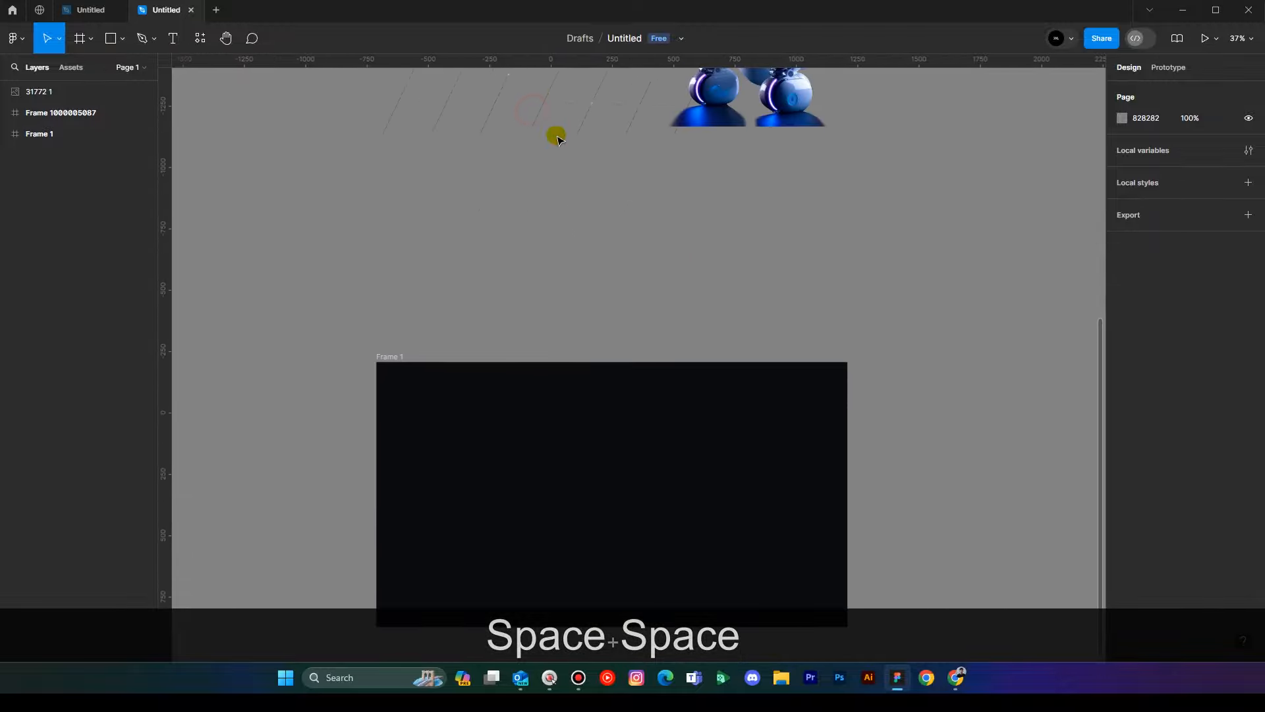
scroll(601, 216, up, 2)
scroll(537, 217, down, 2)
scroll(699, 191, up, 3)
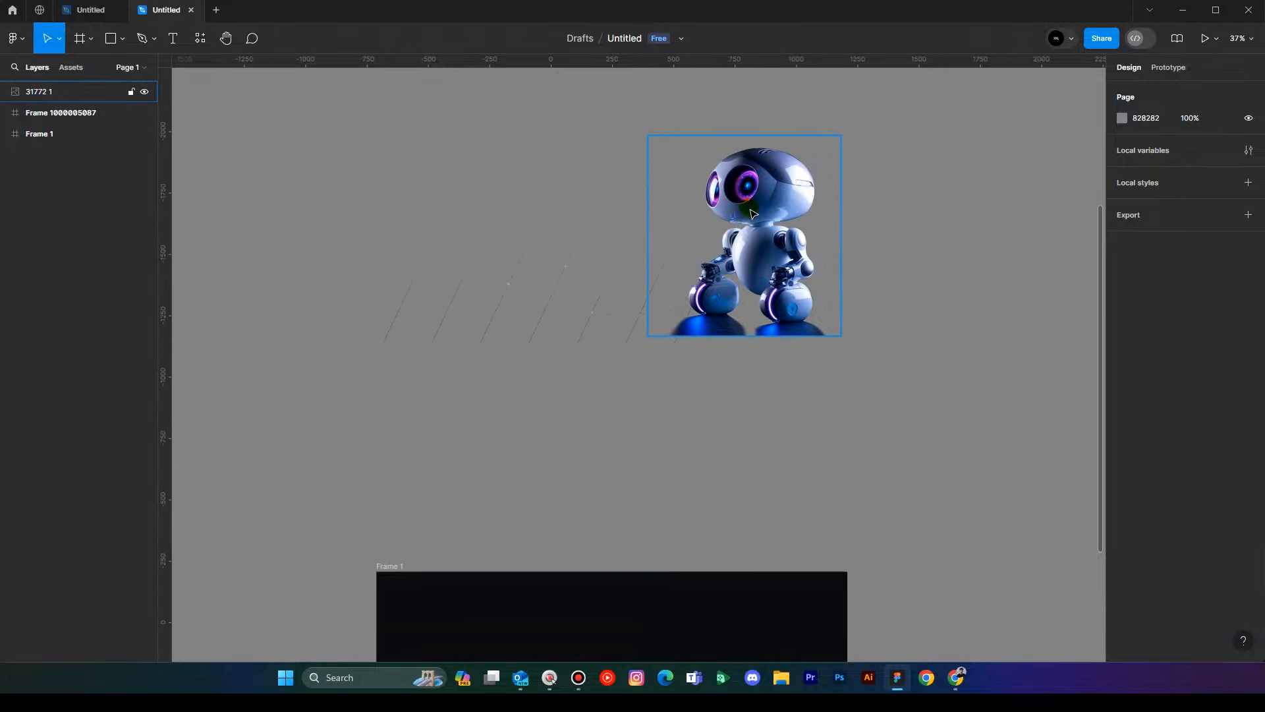
click(720, 249)
drag(773, 256, 844, 253)
click(556, 267)
scroll(602, 334, down, 2)
click(547, 261)
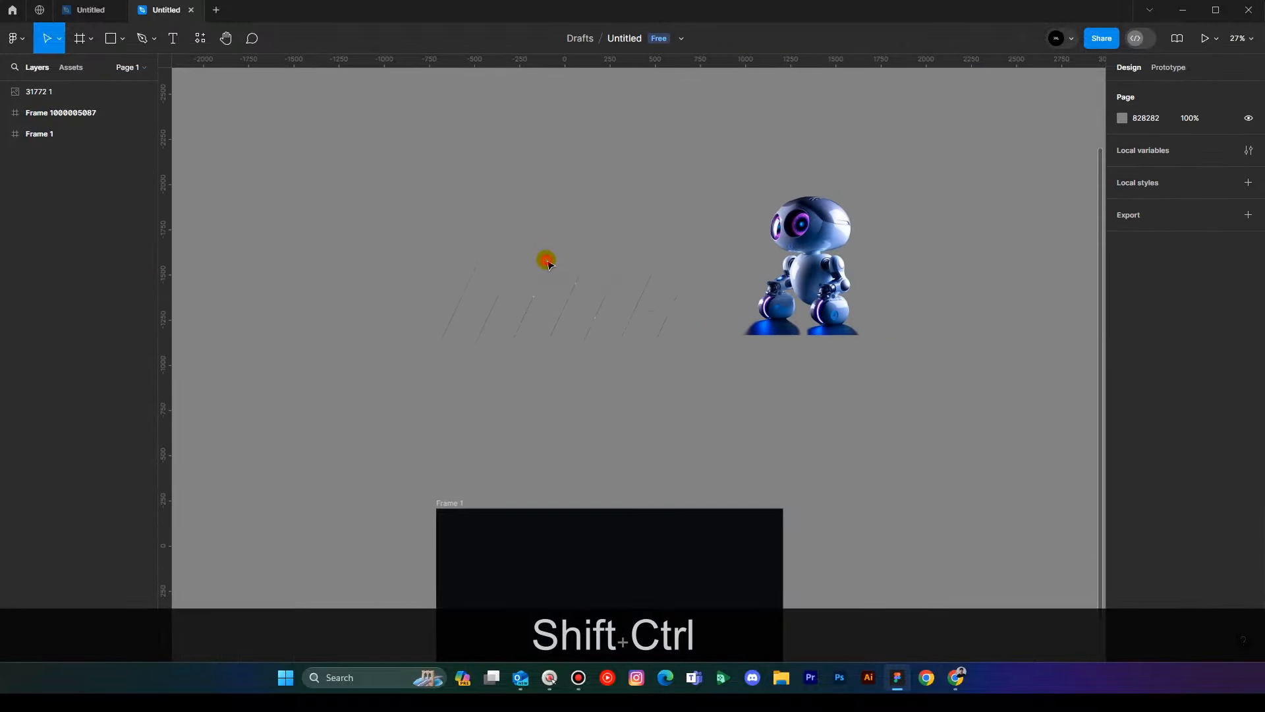
scroll(523, 192, up, 2)
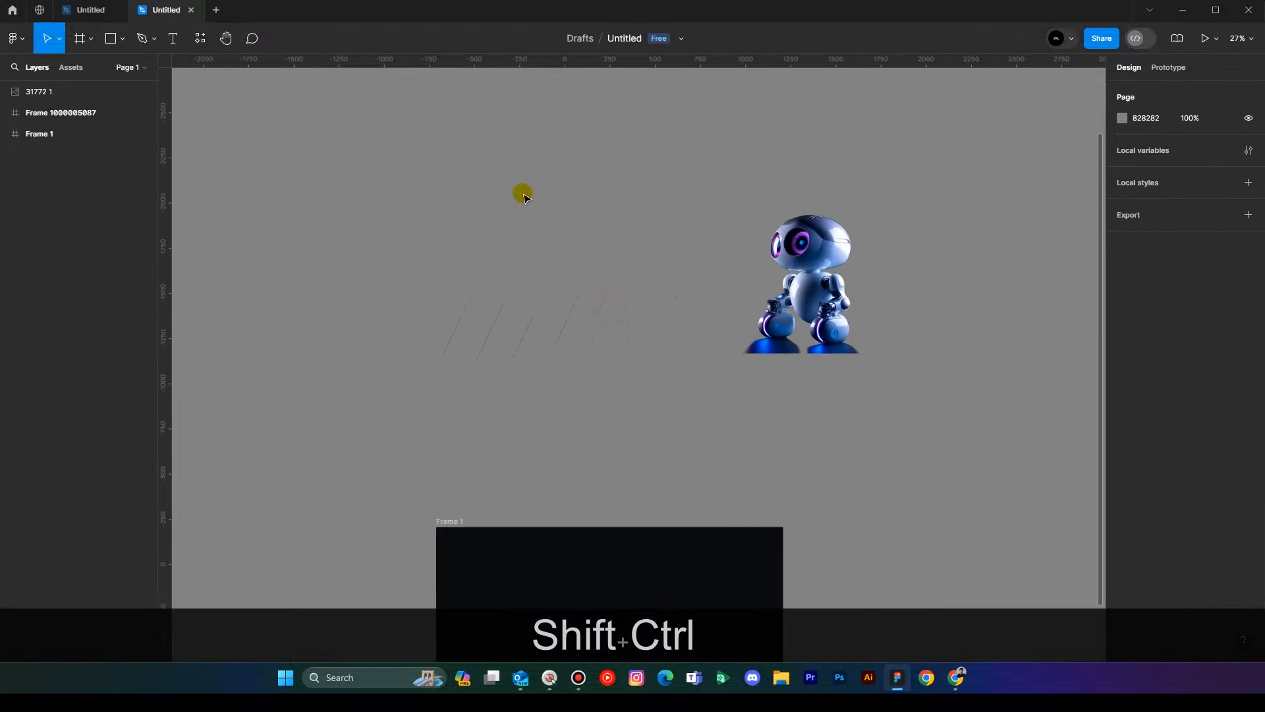
drag(388, 178, 726, 544)
click(697, 434)
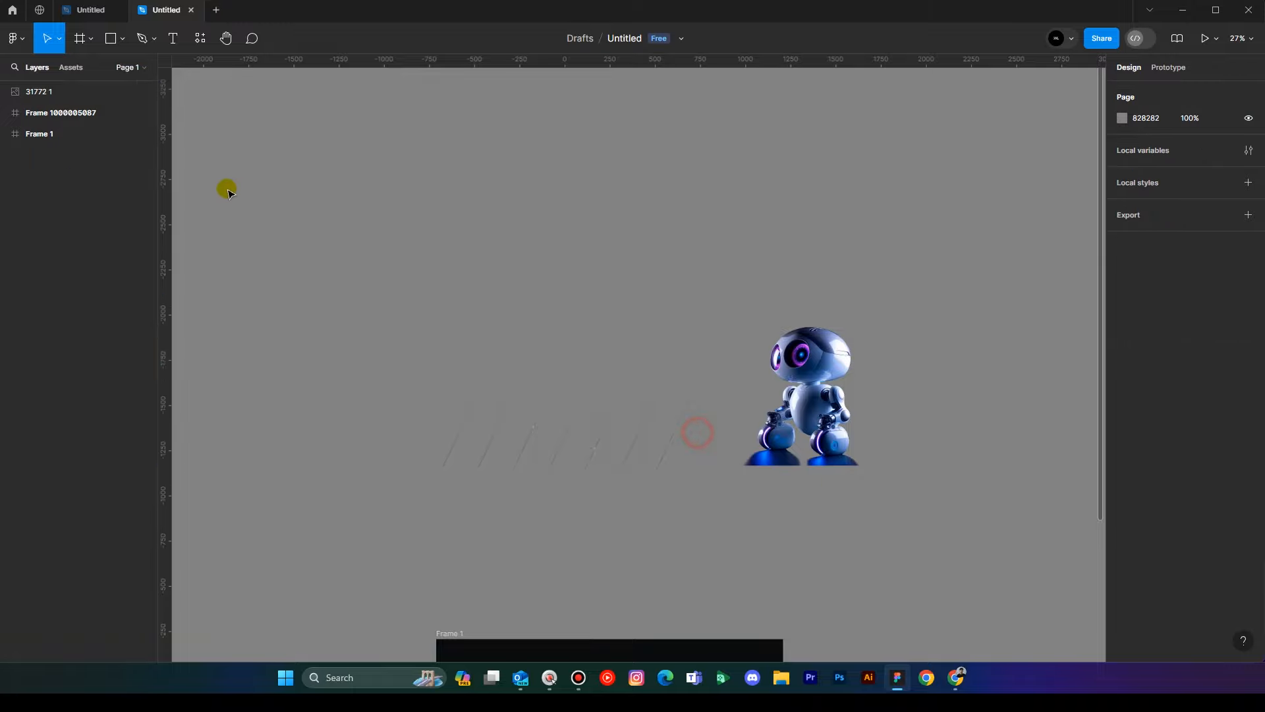
click(43, 121)
drag(458, 322, 447, 147)
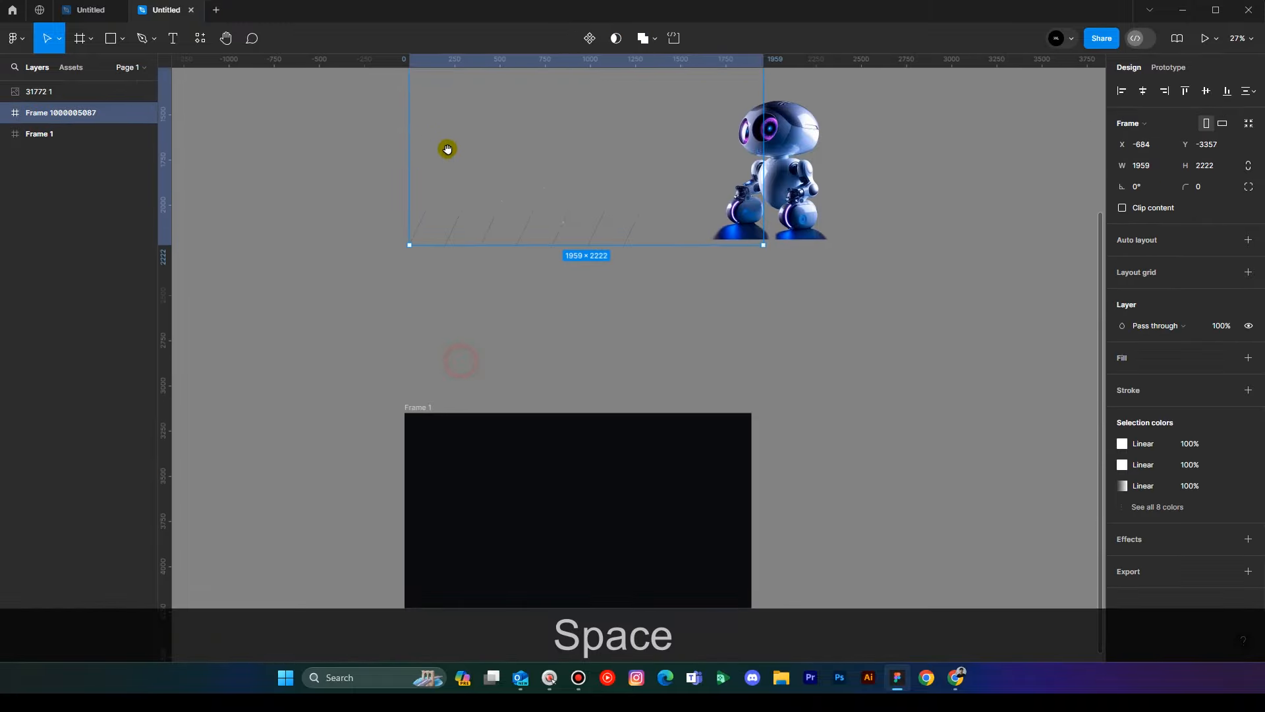
drag(525, 219, 270, 119)
click(6, 114)
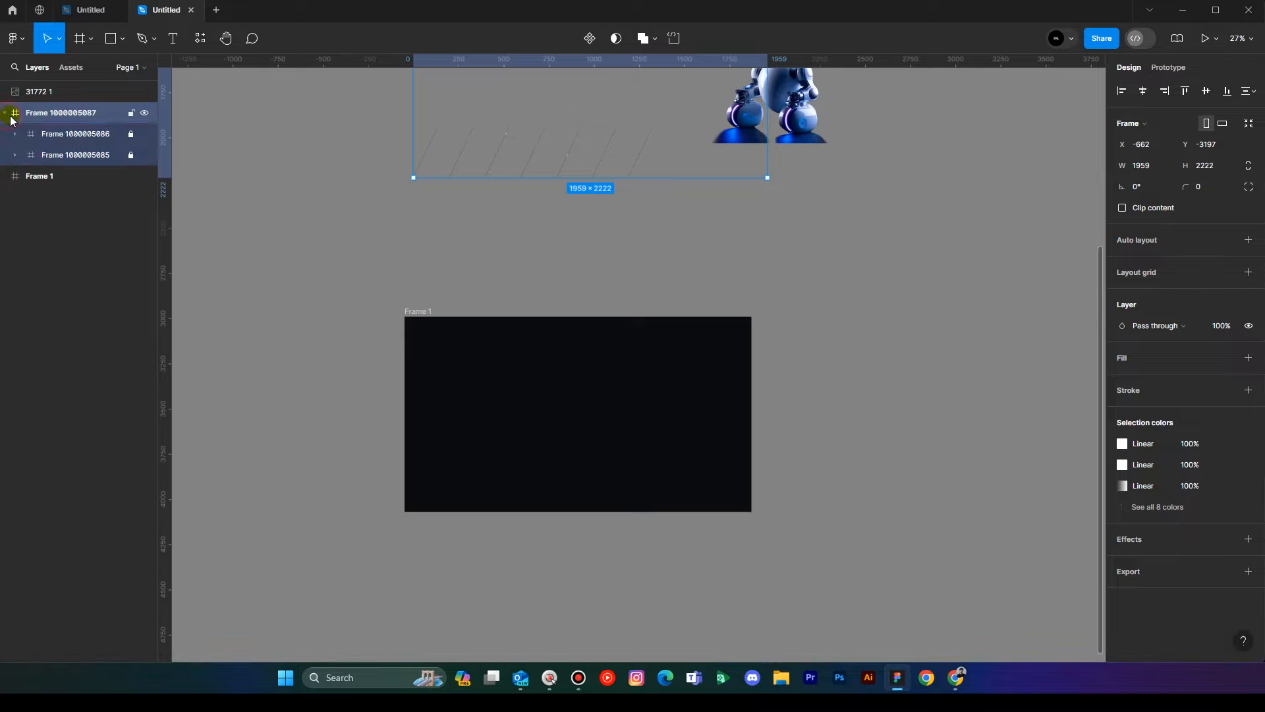
click(24, 136)
click(15, 135)
click(15, 134)
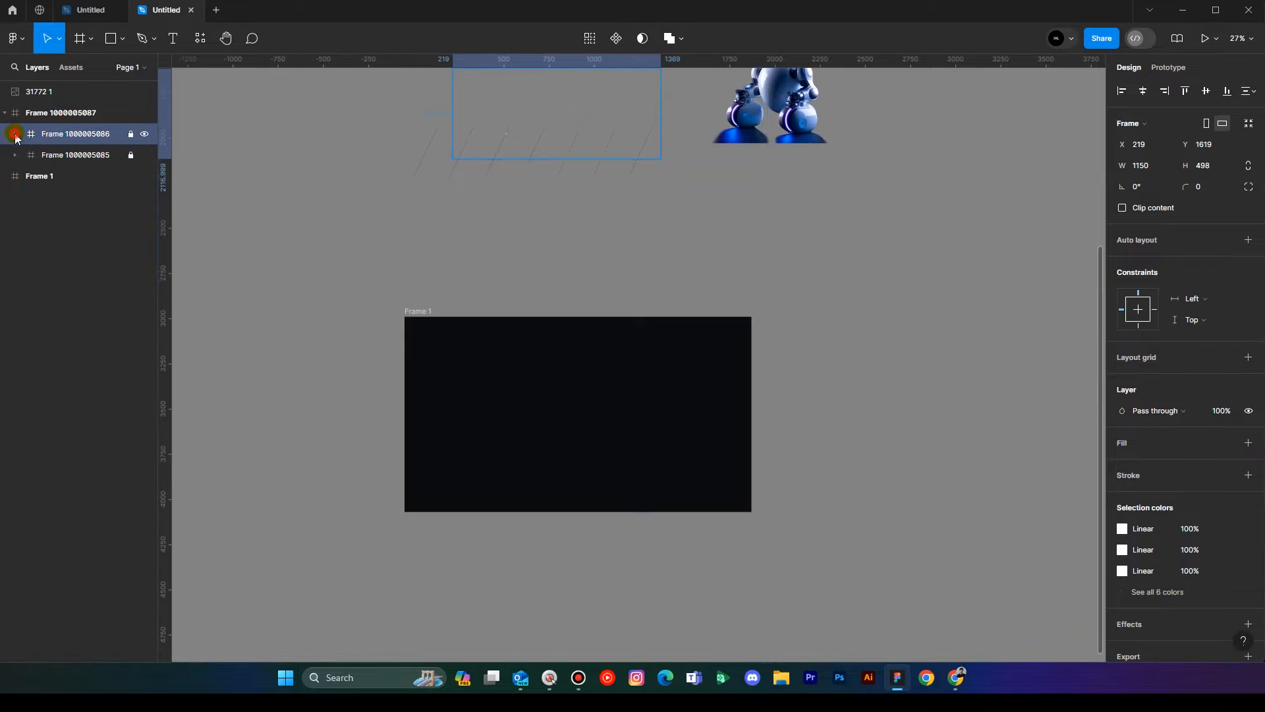
click(62, 115)
click(5, 113)
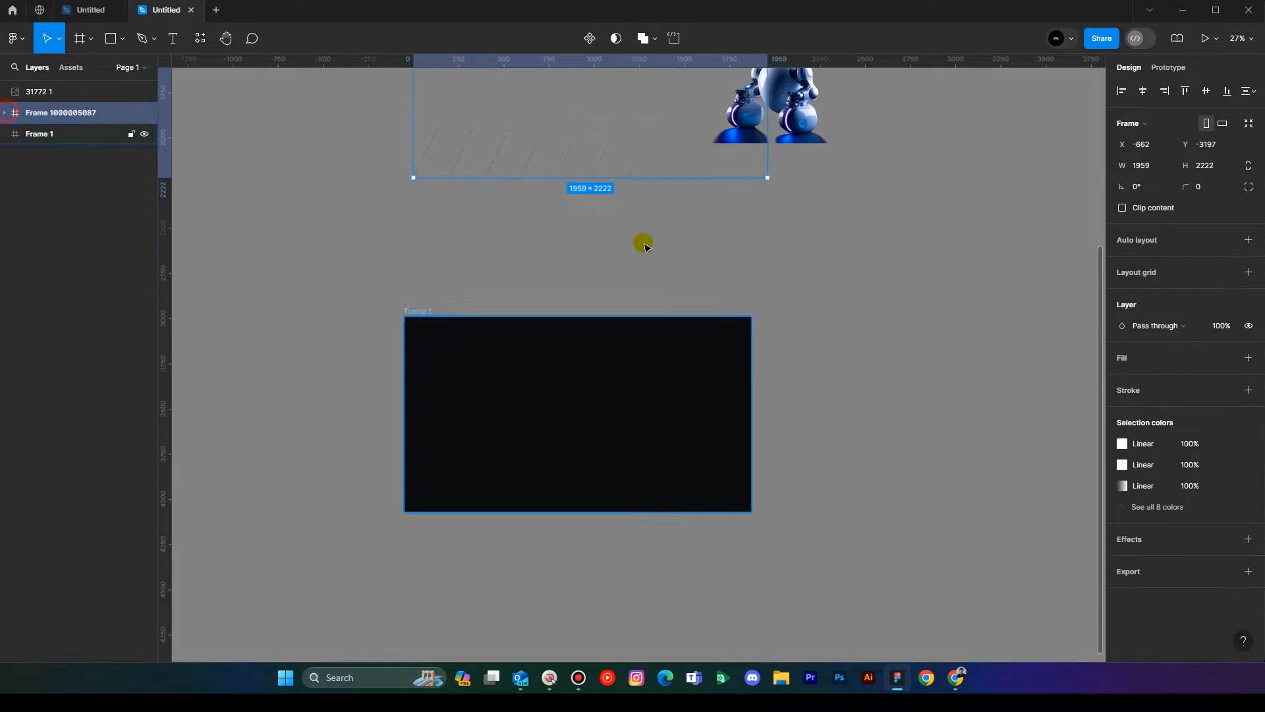
scroll(639, 240, up, 2)
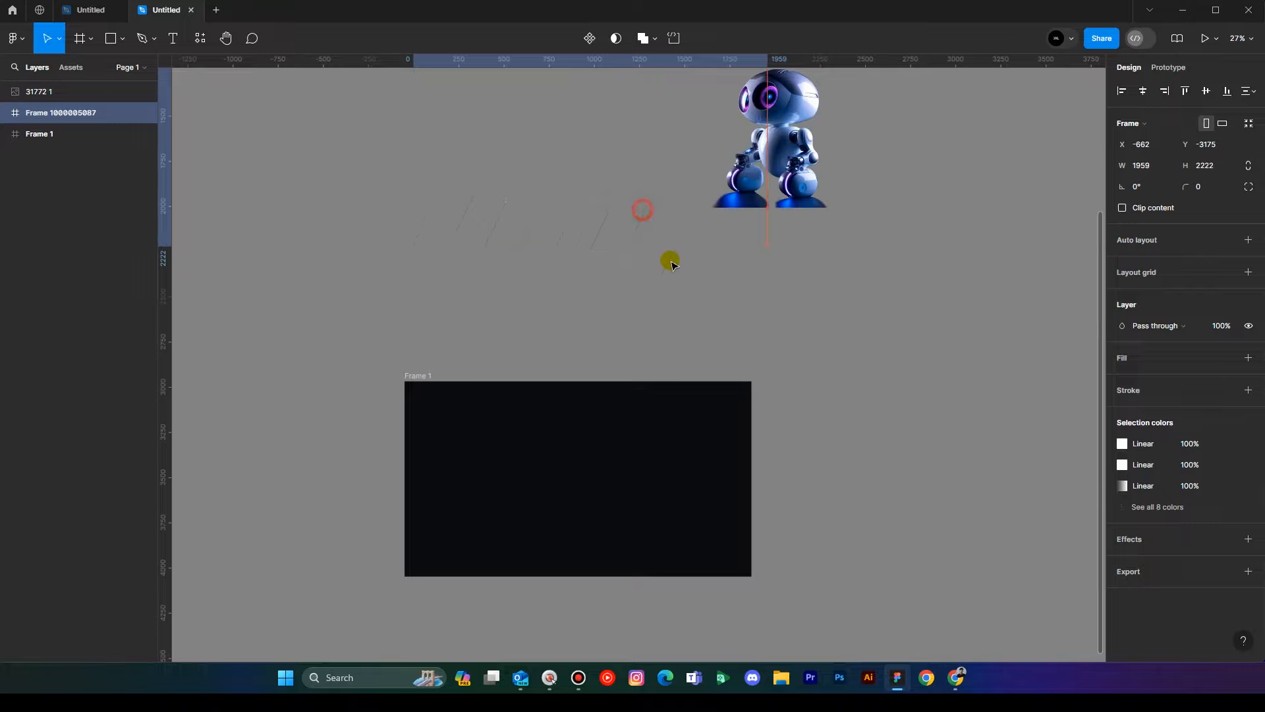
drag(671, 264, 738, 433)
scroll(618, 566, up, 5)
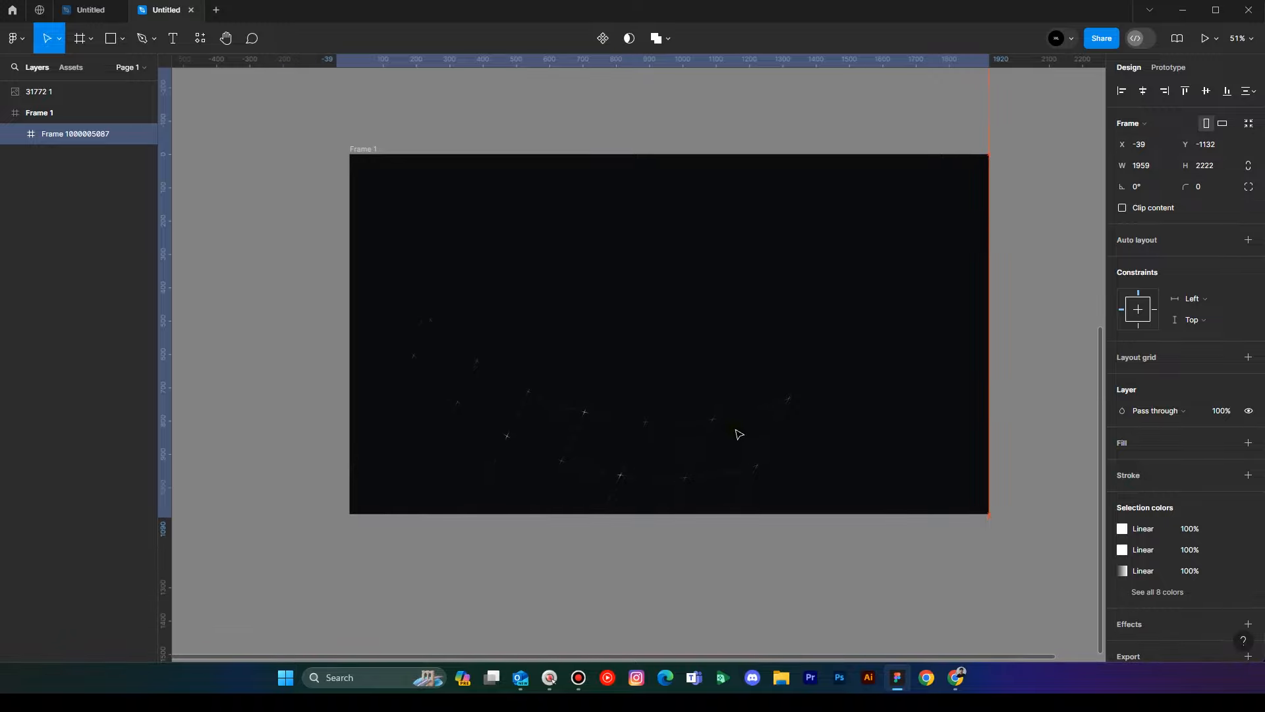
click(715, 557)
drag(777, 521, 737, 554)
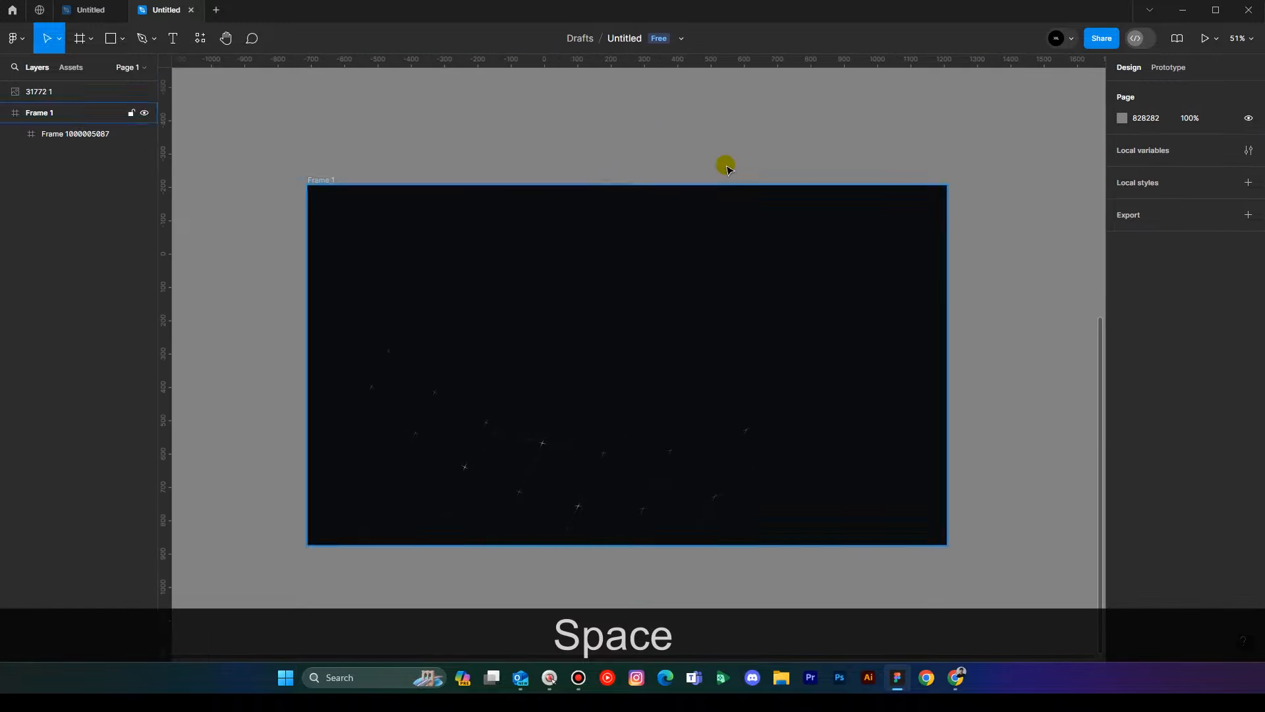
drag(673, 143, 678, 143)
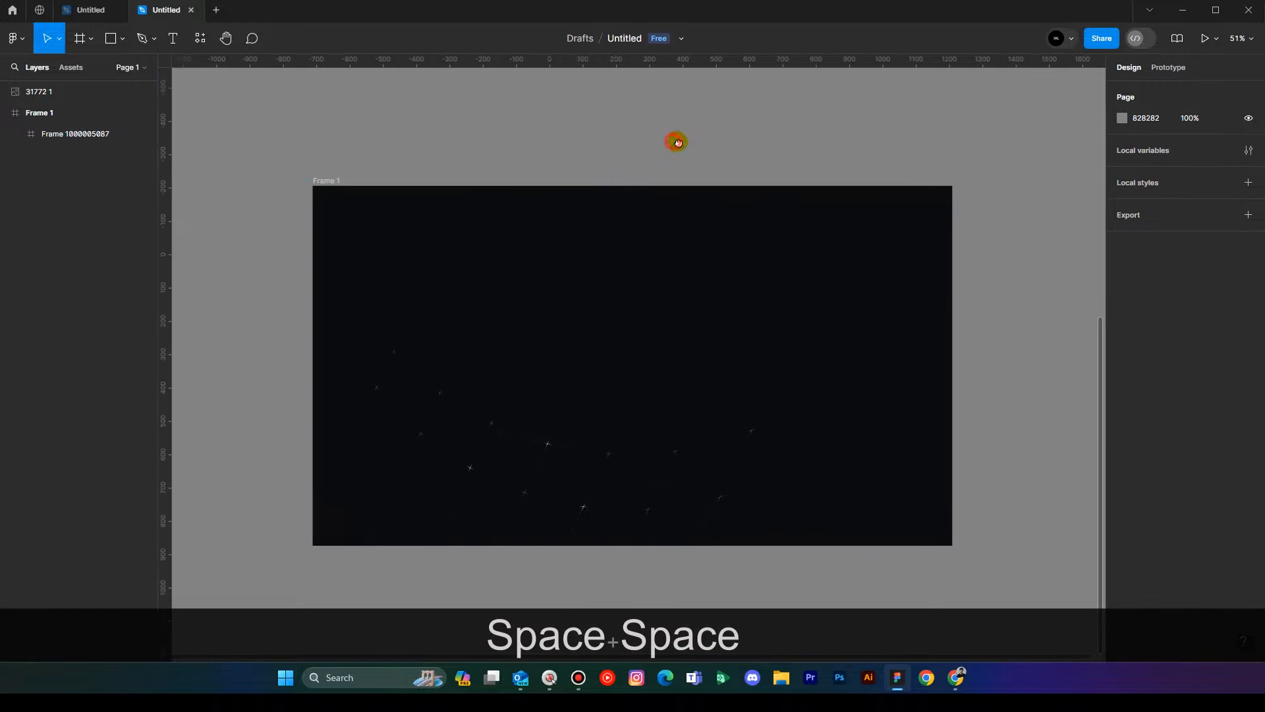
Add a layout grid to Frame 1.
click(122, 38)
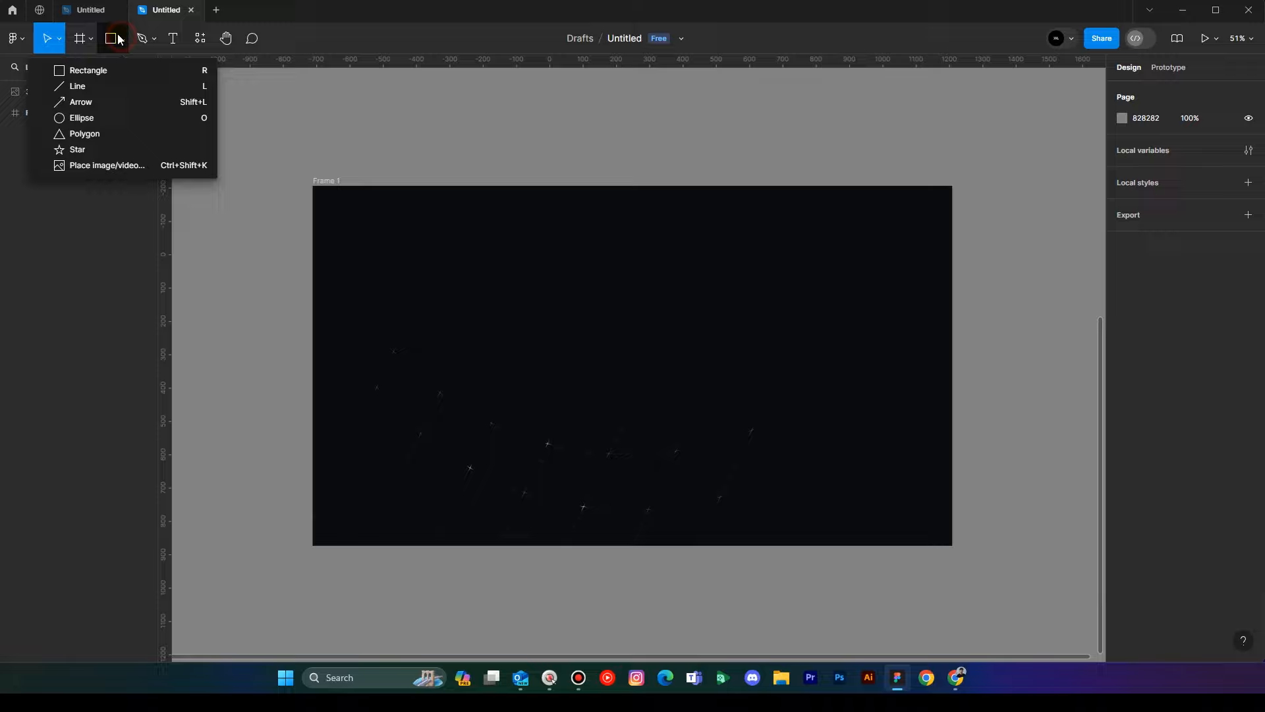
click(48, 39)
click(332, 179)
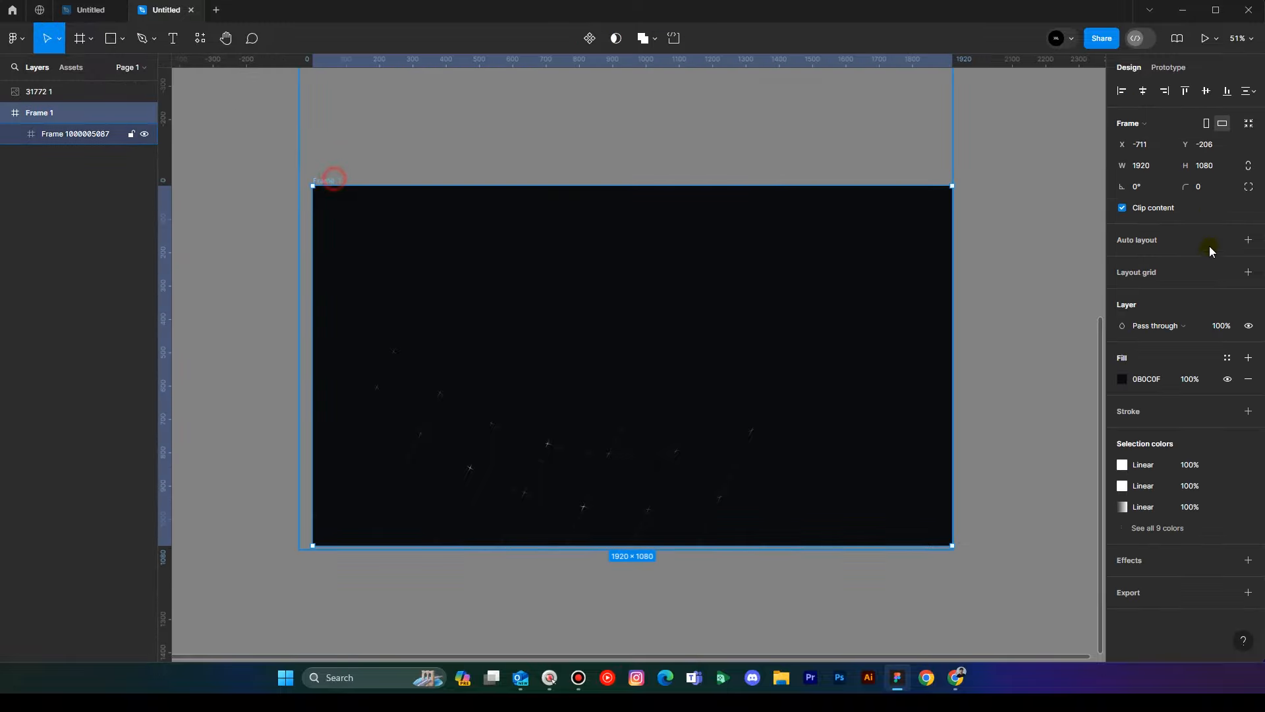
click(1225, 273)
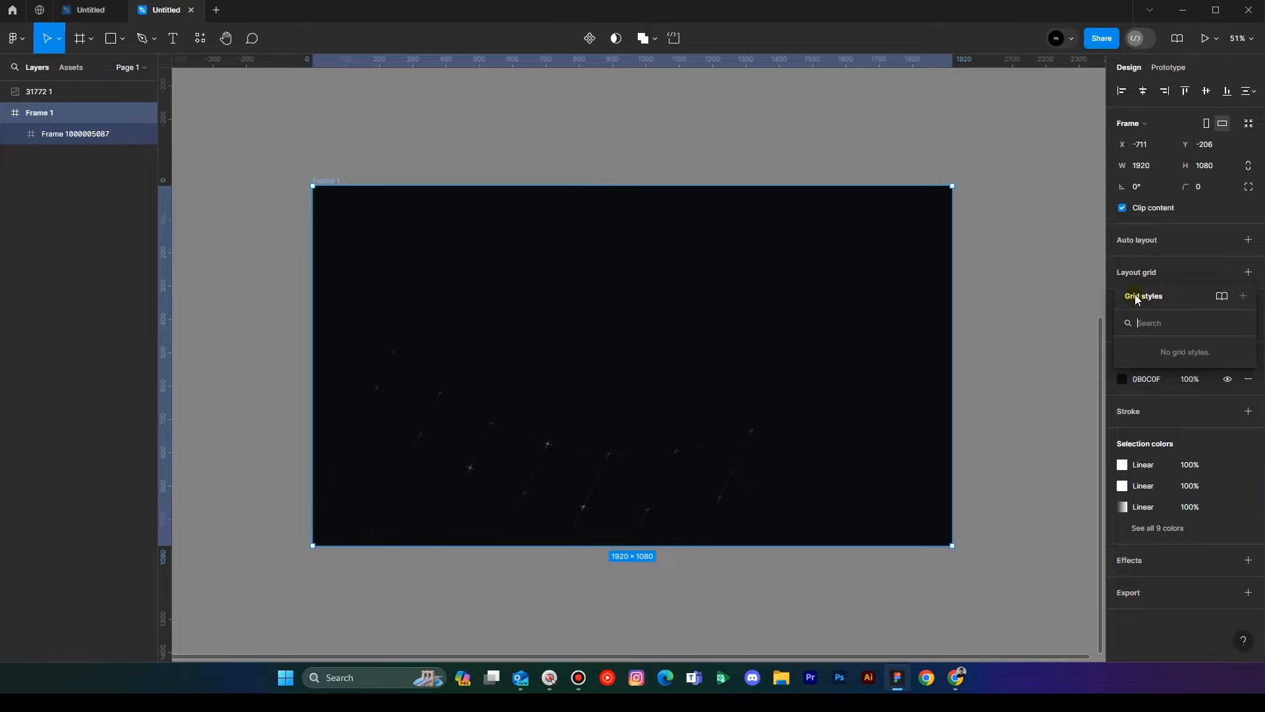
click(1250, 274)
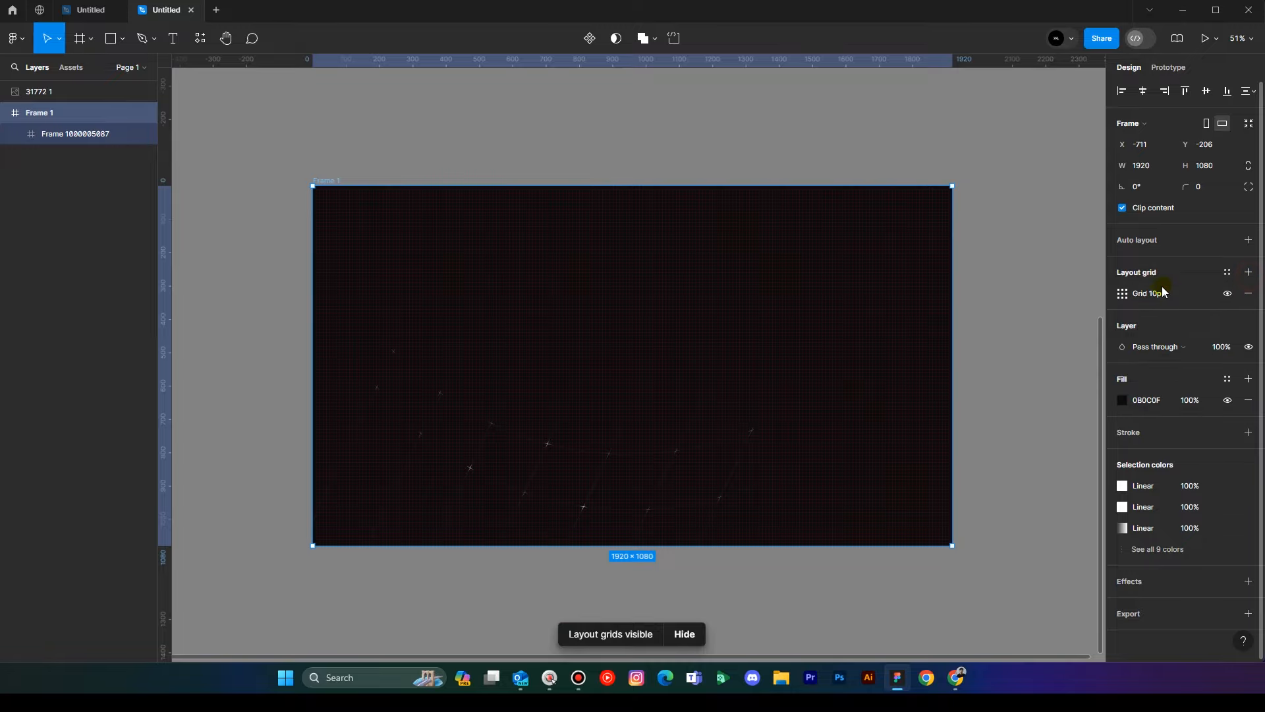
Change the layout grid of Frame 1 to columns and set the count to 16.
click(1126, 295)
click(968, 296)
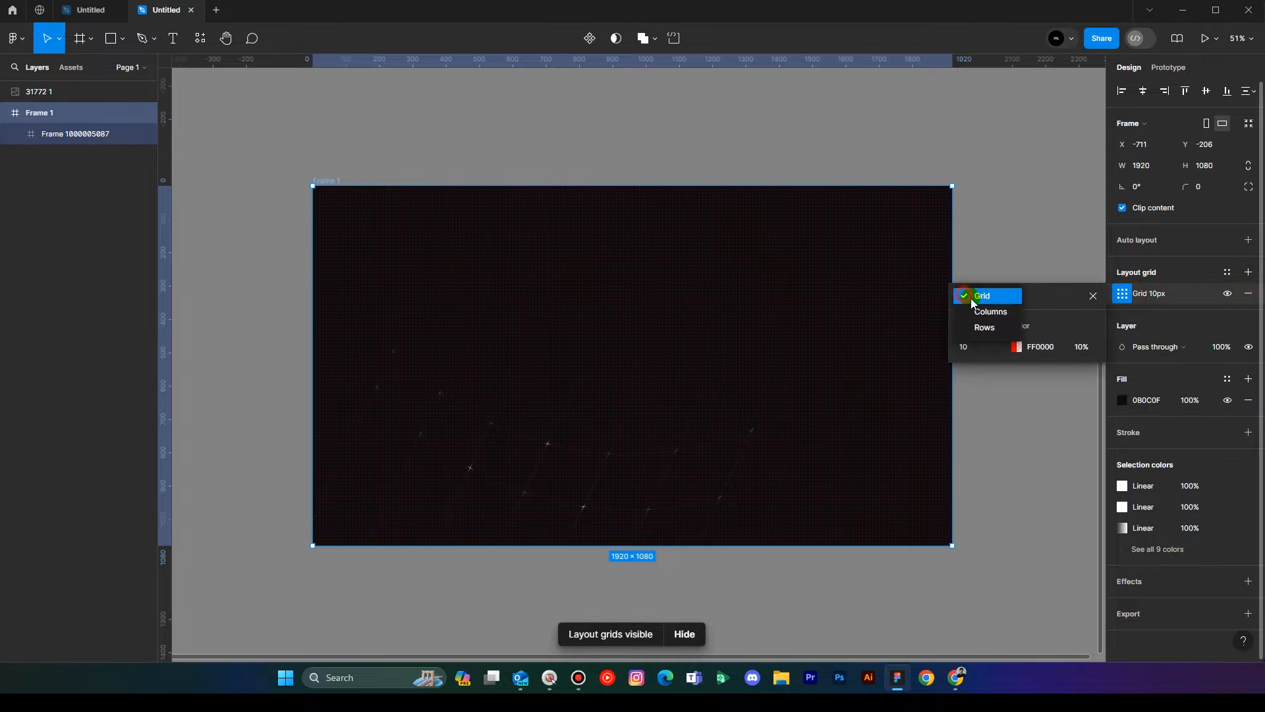
click(979, 310)
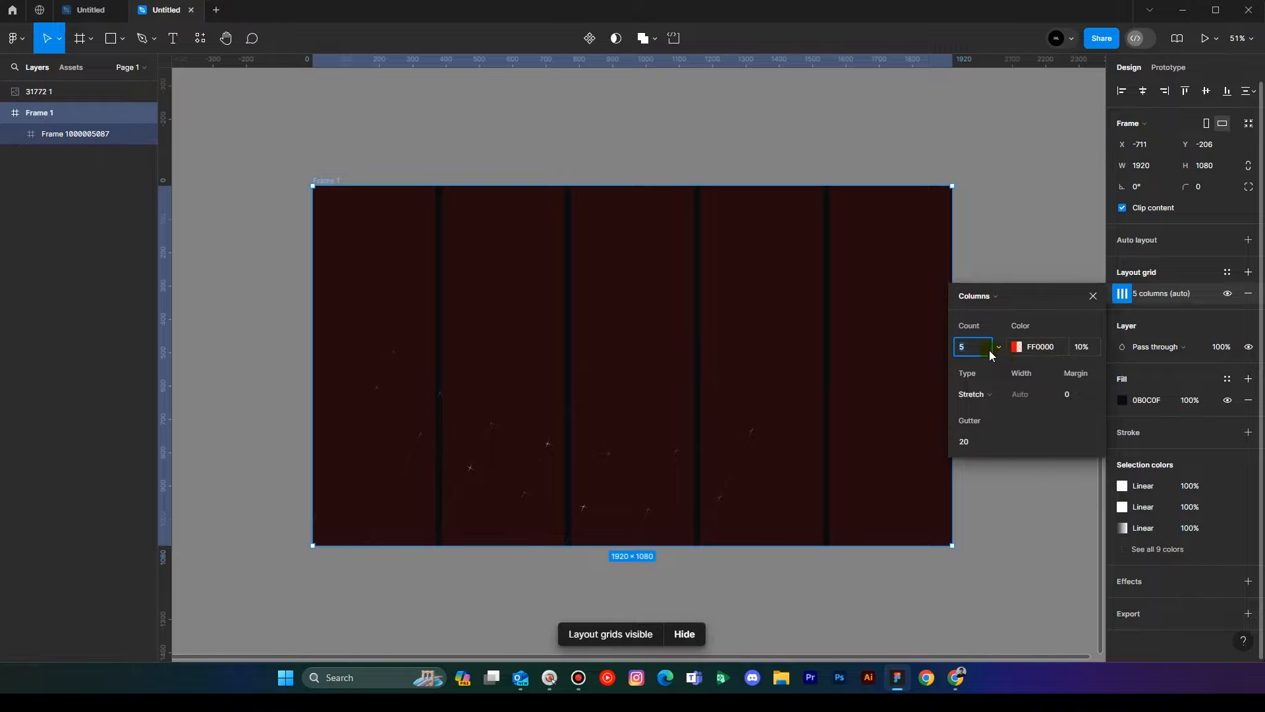
key(Up)
key(Up)
key(Up)
key(Up)
key(Up)
key(Up)
key(Up)
key(Up)
key(Up)
key(Up)
key(Up)
click(1093, 296)
click(661, 176)
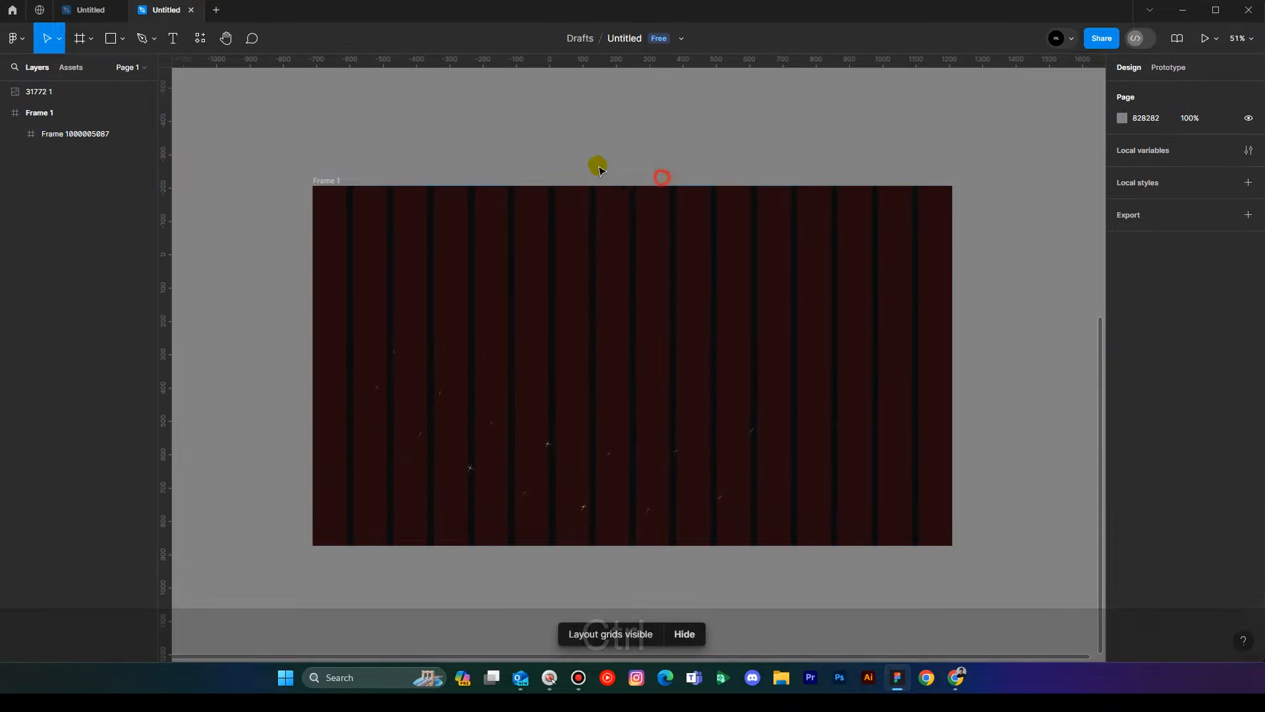
Draw a 54 × 54 square above Frame 1 and round its corners with a radius of 9.
scroll(599, 170, up, 3)
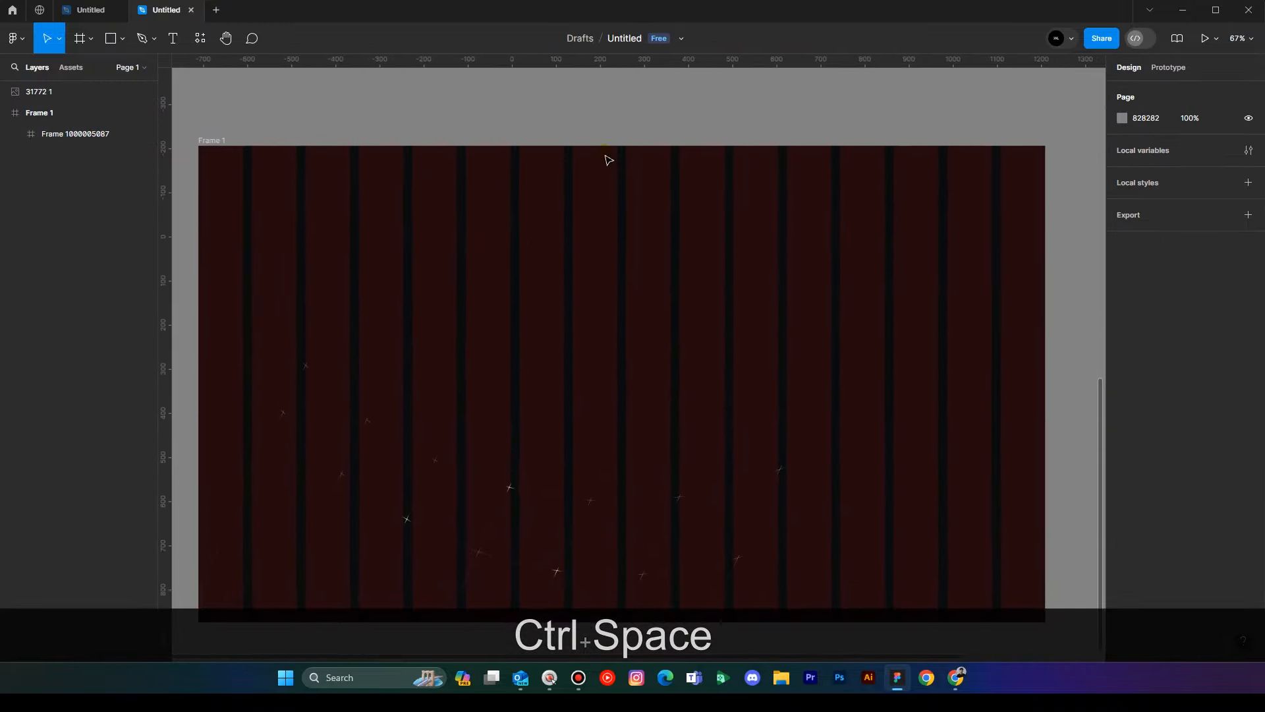
drag(561, 151, 583, 161)
click(110, 38)
scroll(270, 216, up, 3)
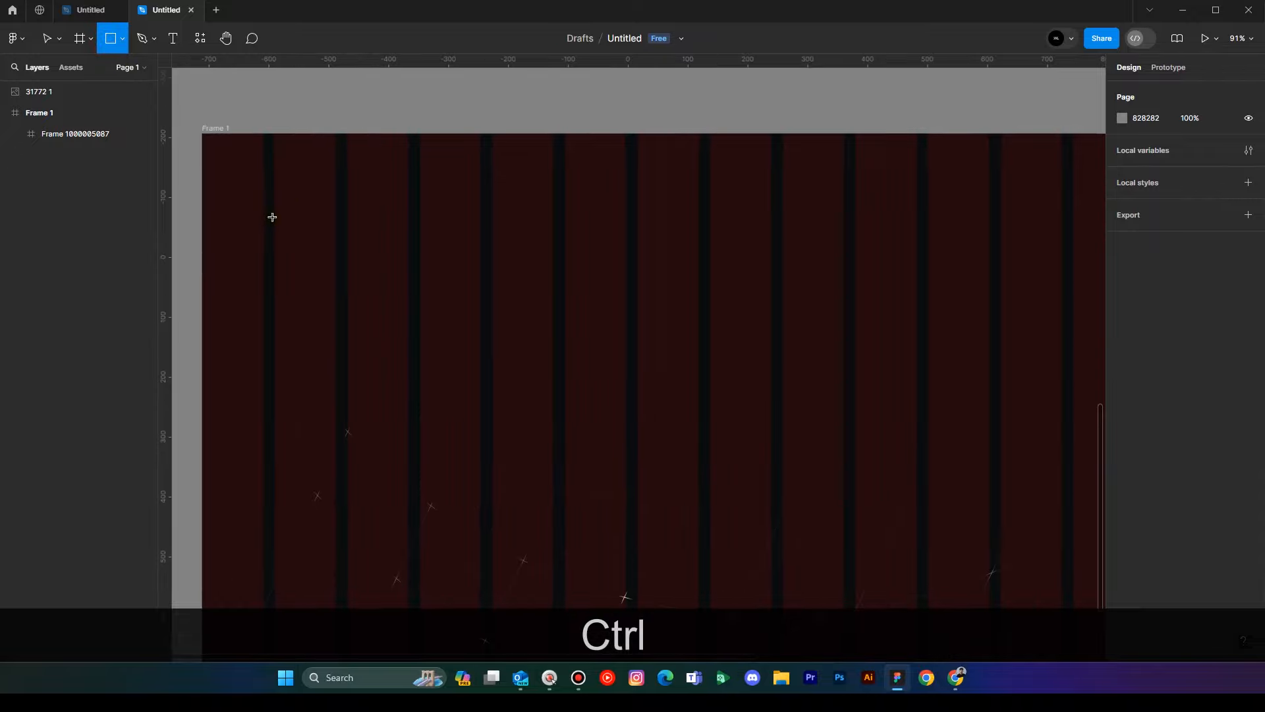
drag(349, 153, 330, 428)
drag(313, 296, 345, 328)
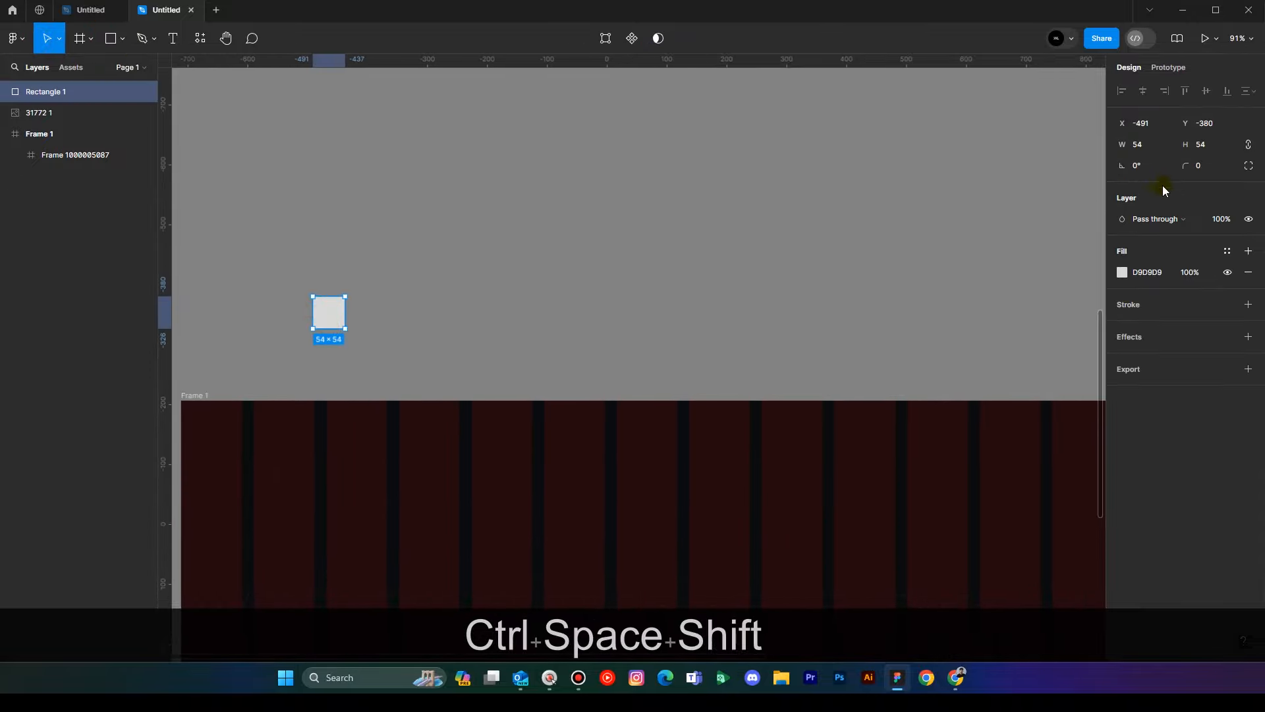
drag(1231, 166, 1238, 166)
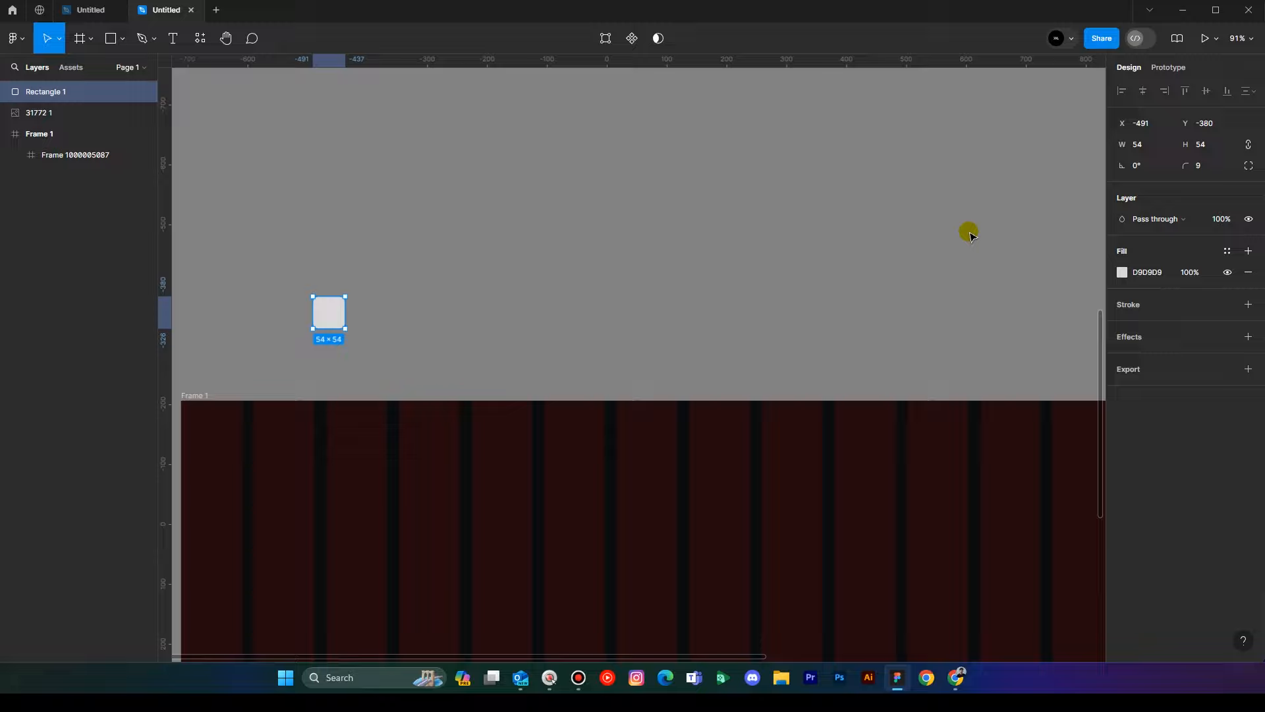
click(631, 294)
Draw a 68 × 68 circle and place it over the rounded square's upper-right corner at X -479, Y -403.
scroll(385, 299, up, 5)
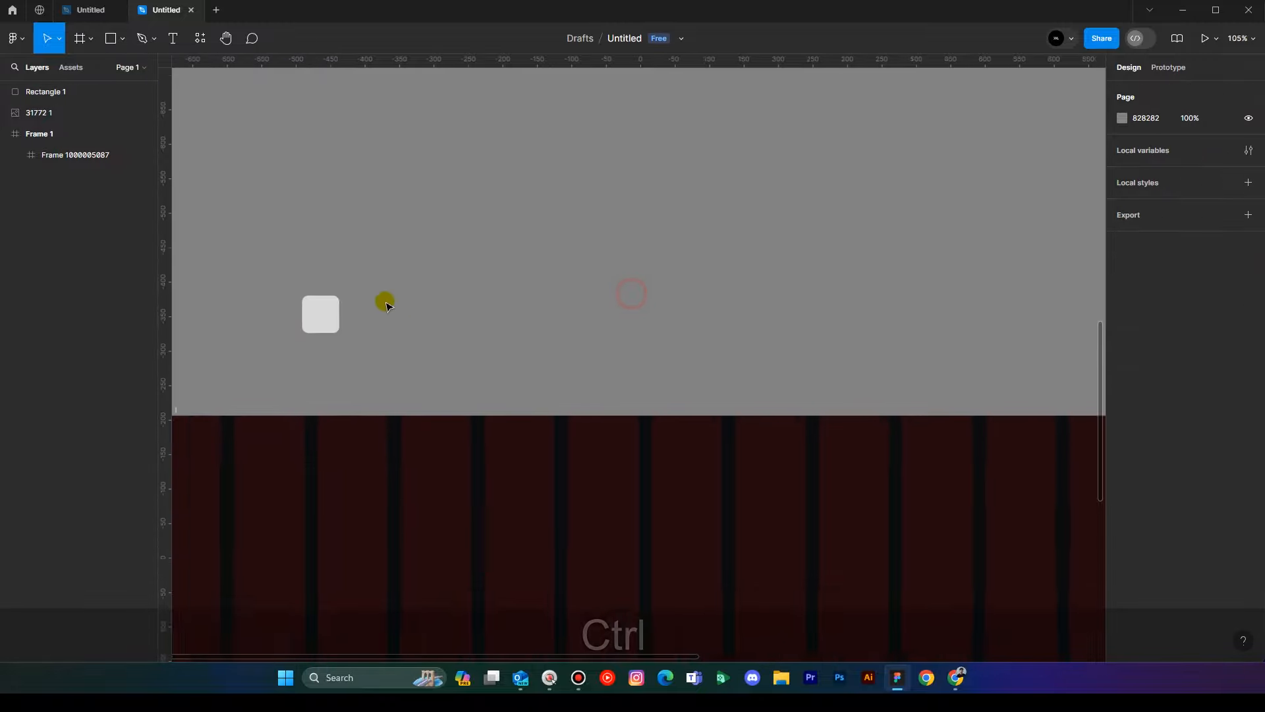
click(121, 39)
click(94, 114)
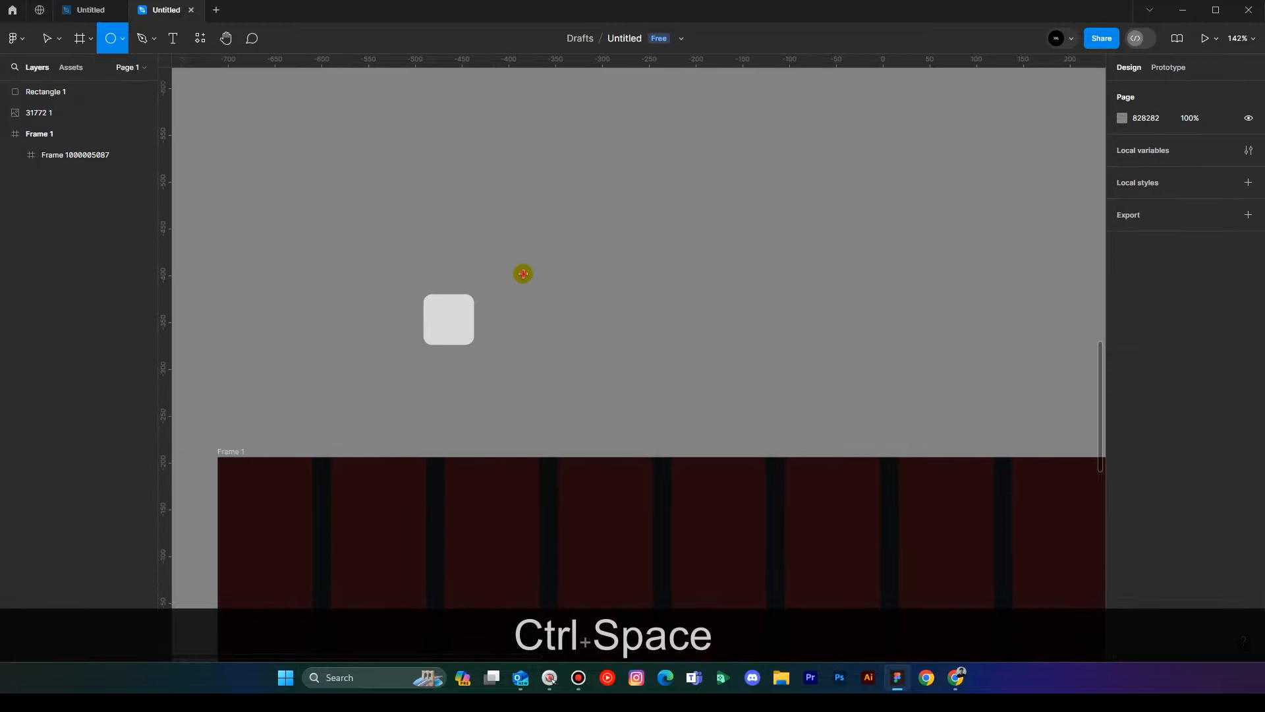
drag(523, 274, 587, 337)
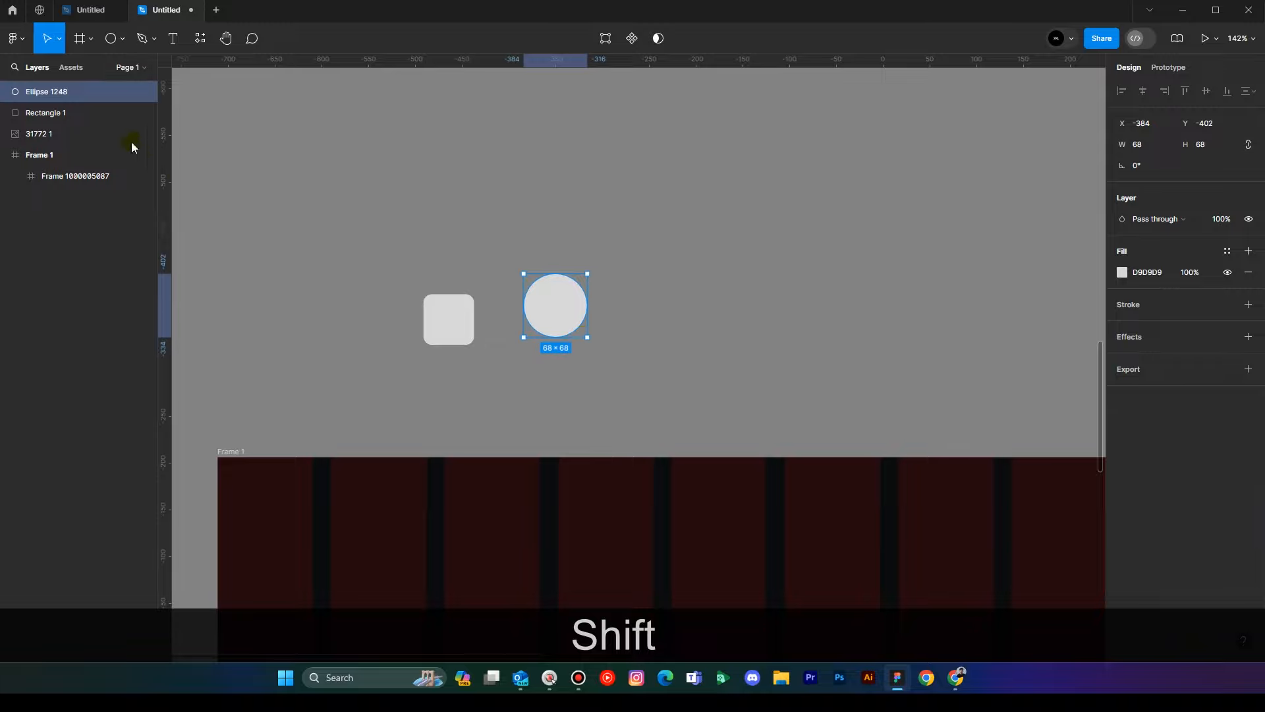
click(486, 196)
drag(550, 295, 470, 302)
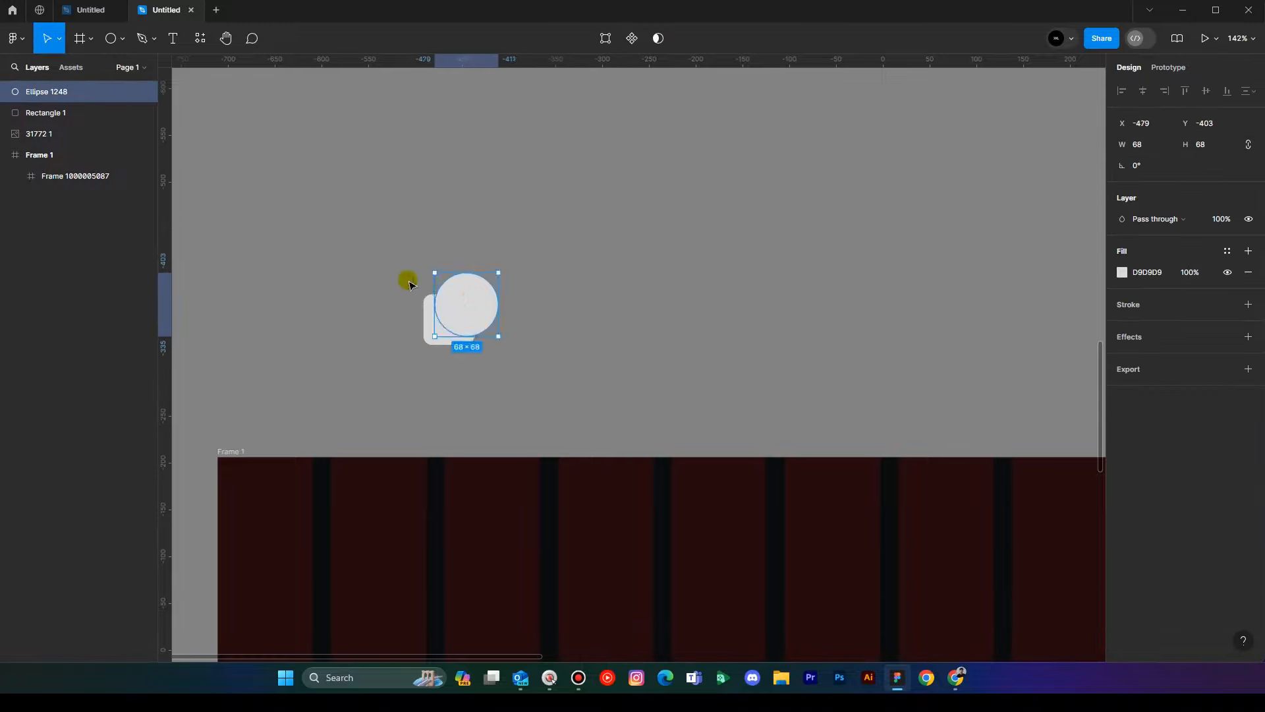
Copy the circle, and subtract the original from the rounded square.
key(ctrl+c)
drag(361, 245, 556, 390)
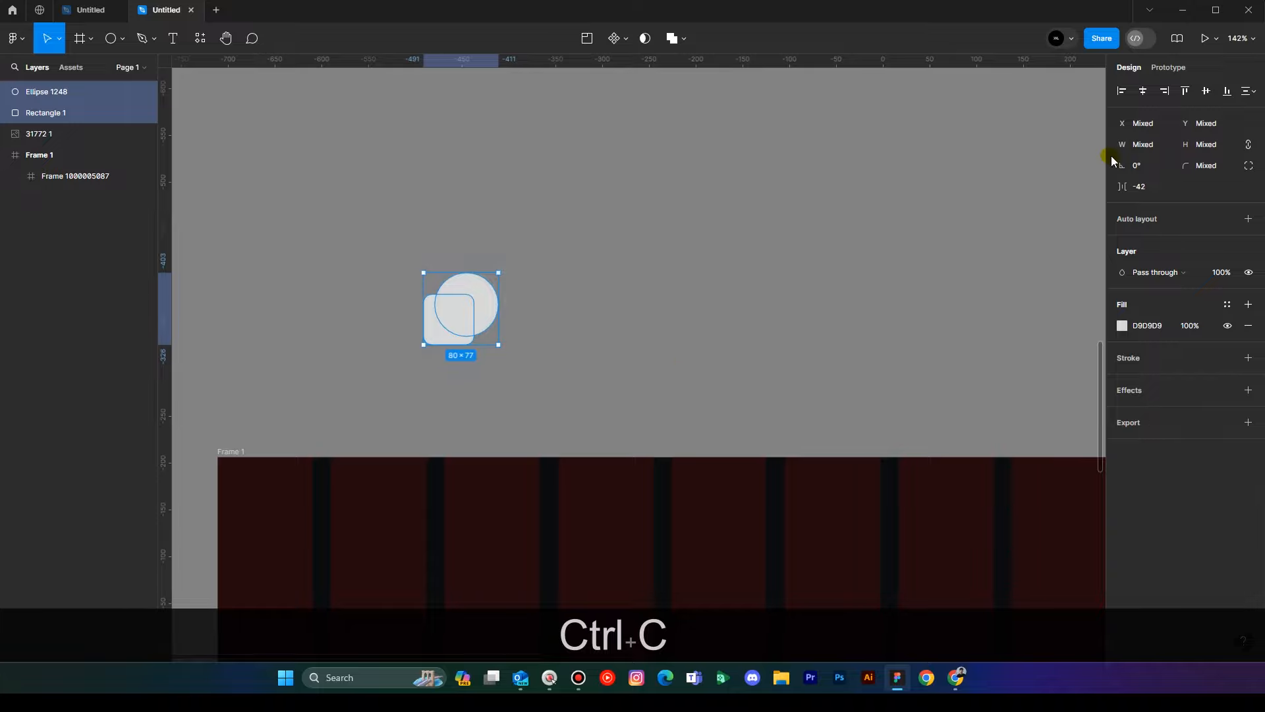
click(684, 38)
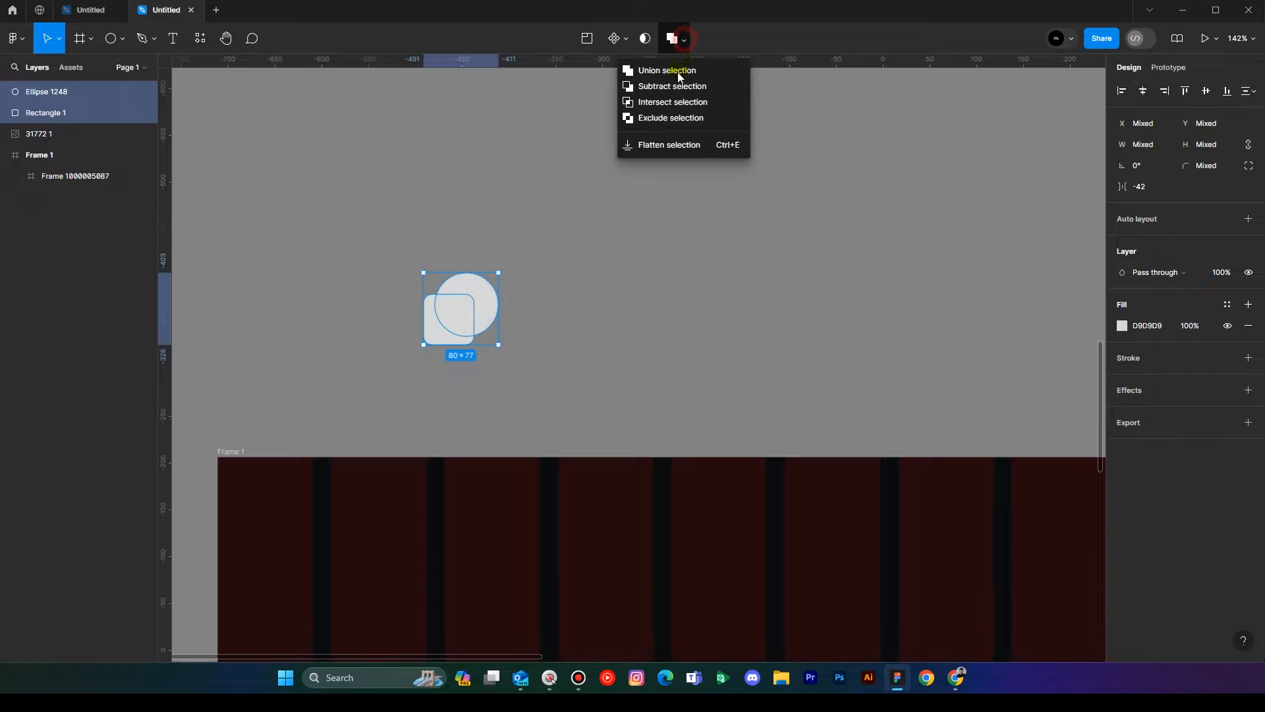
click(653, 87)
click(586, 224)
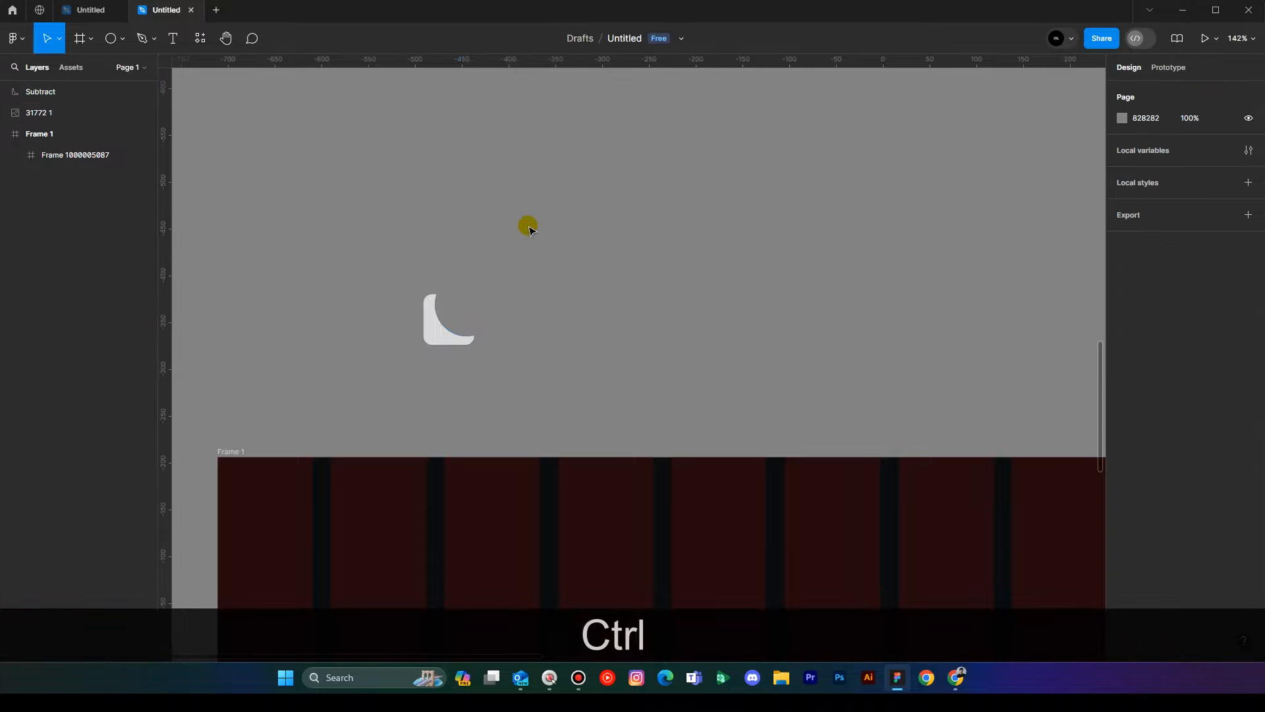
Paste the copied circle back in place and shrink it about its centre to 54 × 54.
key(ctrl+v)
drag(500, 276, 493, 285)
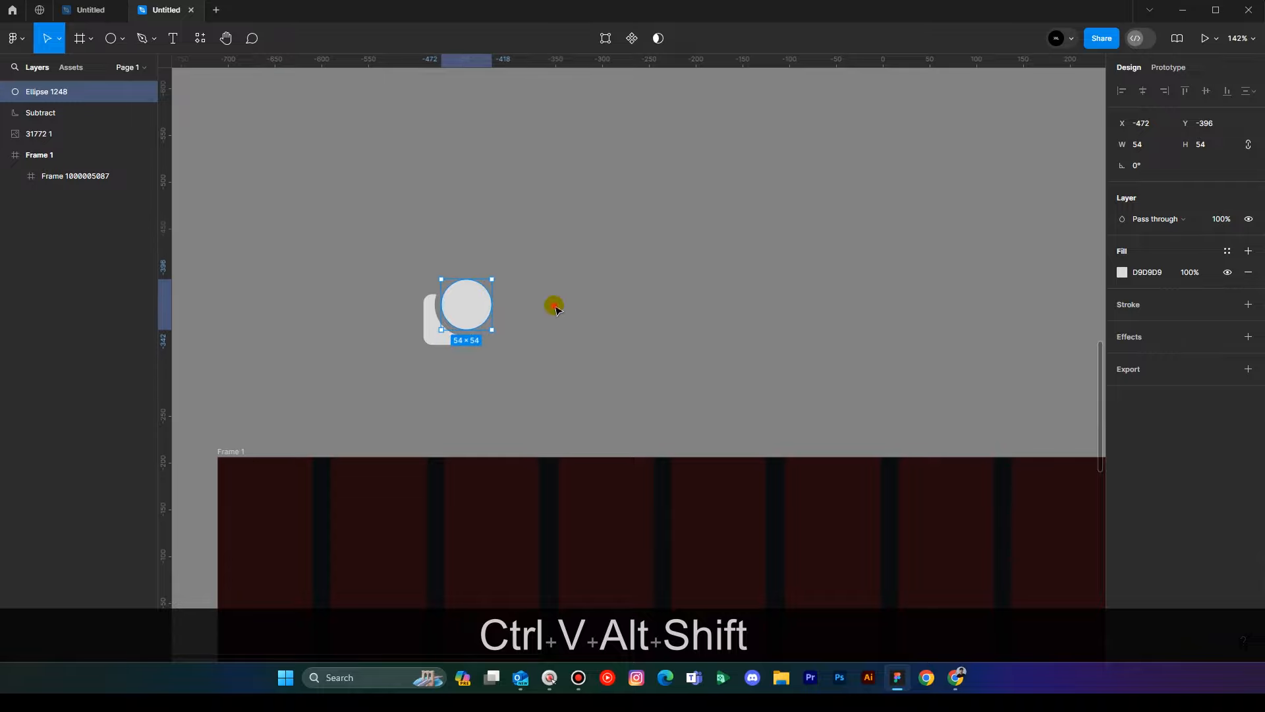
click(443, 342)
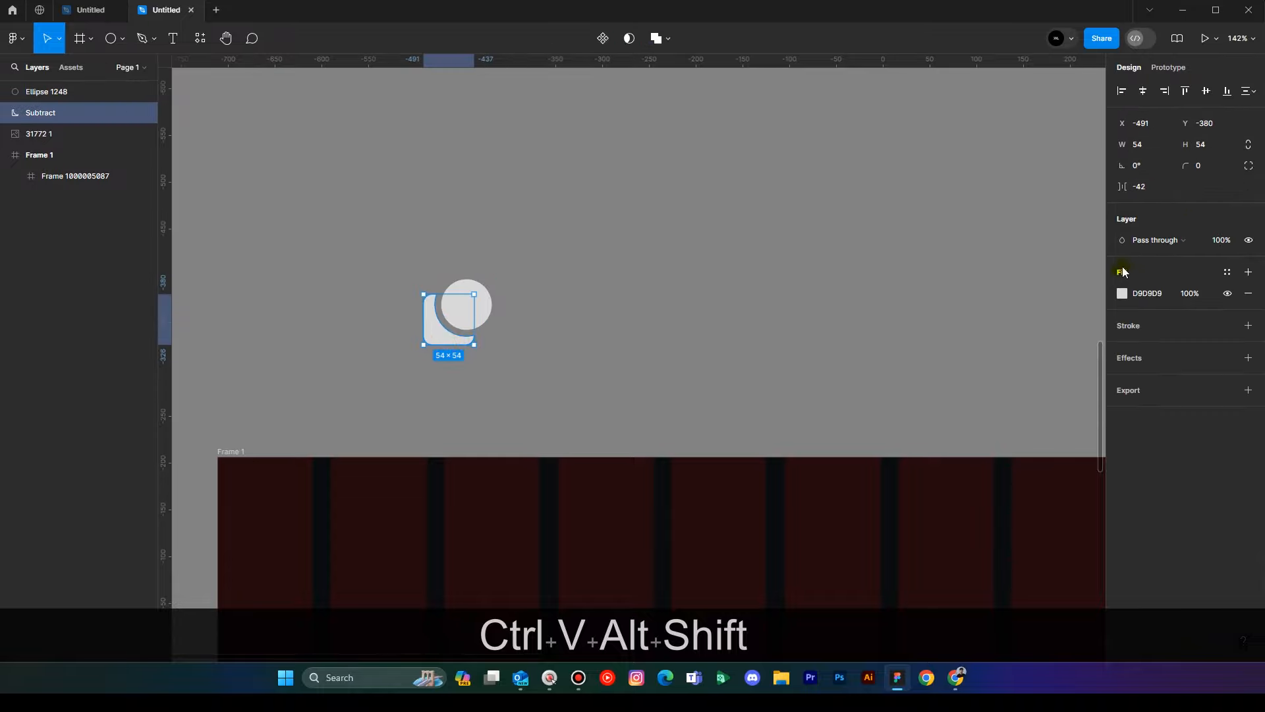
click(714, 289)
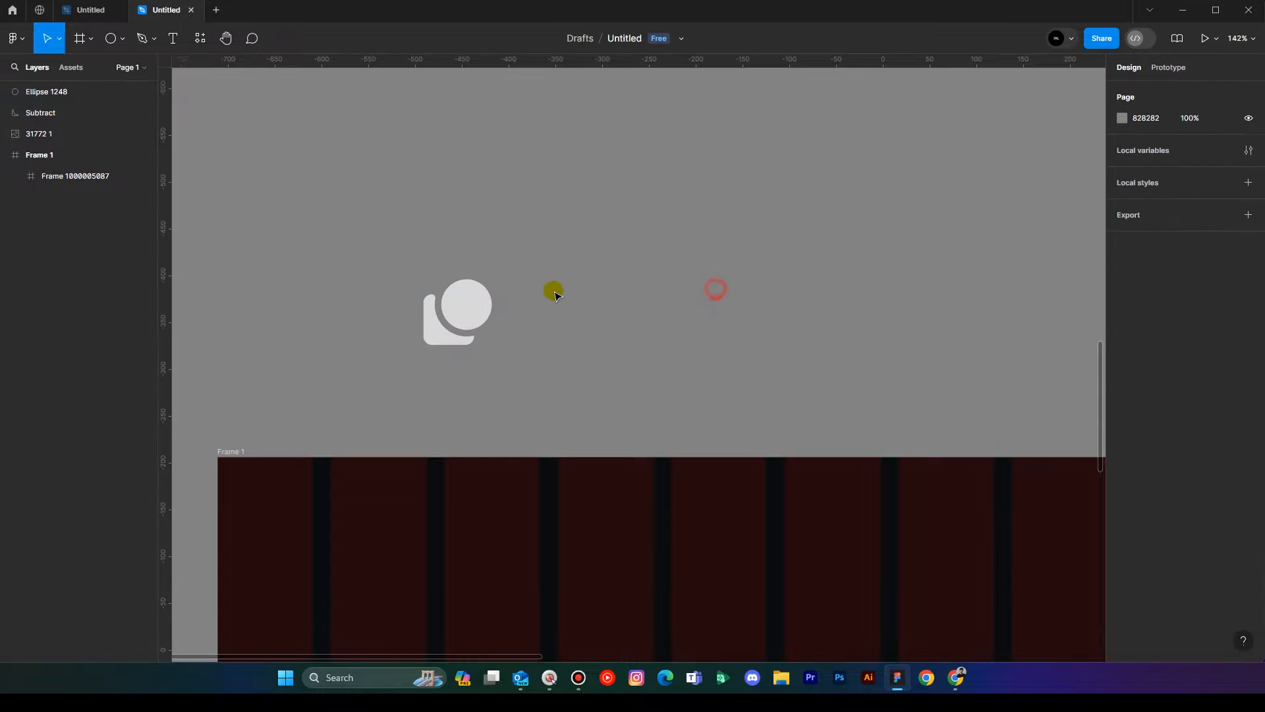
Shrink the circle to 46 × 46 and position it at X -469, Y -391, nested in the square's cutout.
click(479, 295)
drag(492, 279, 479, 301)
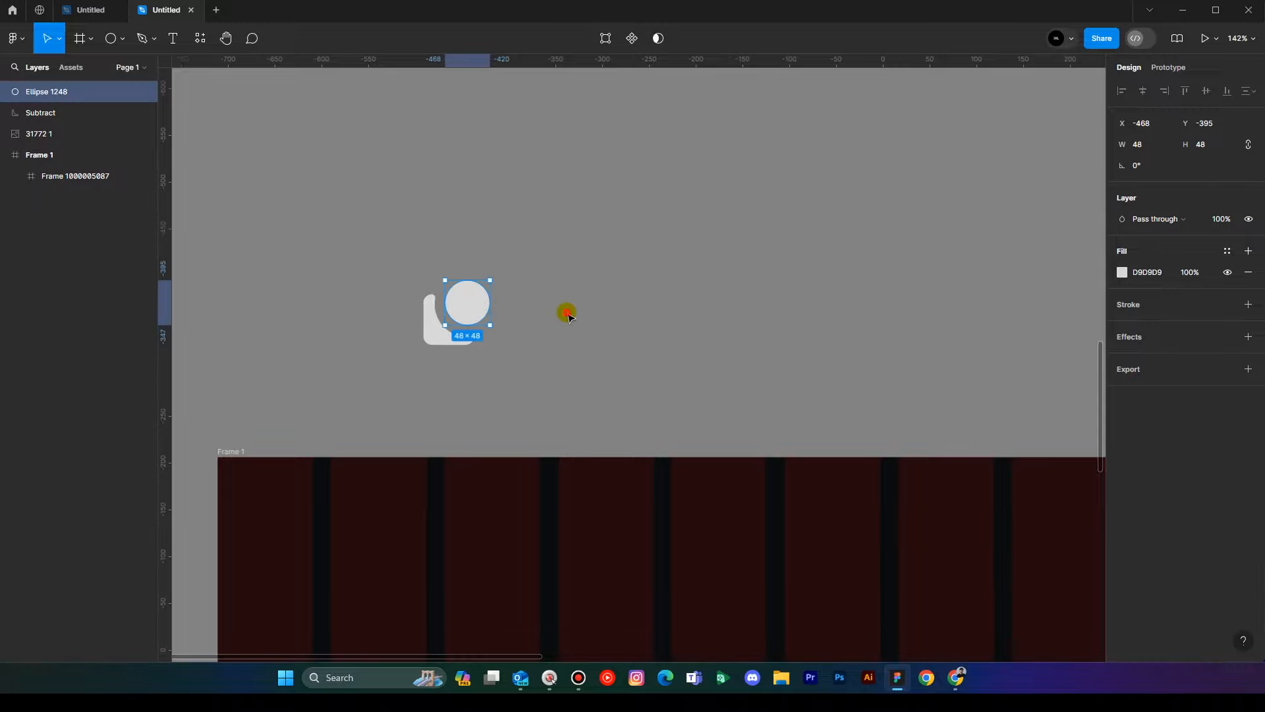
click(595, 326)
drag(597, 329, 562, 324)
click(448, 301)
key(alt+shift)
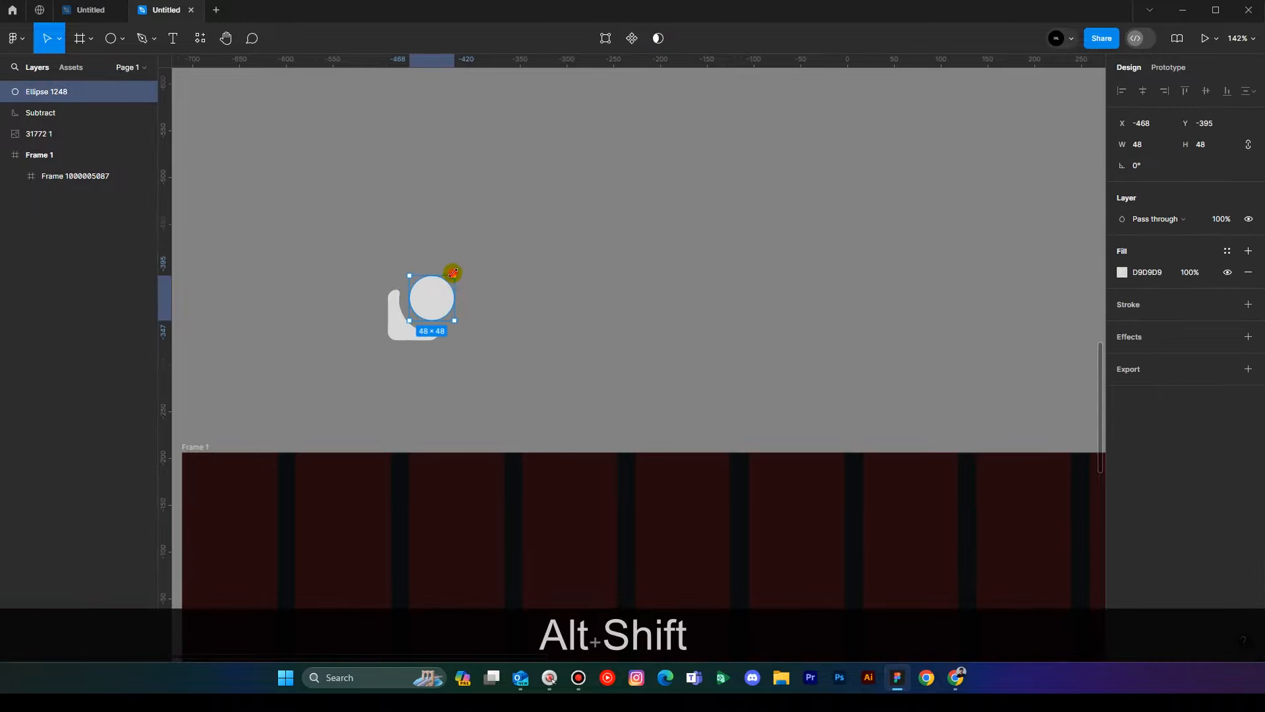
drag(440, 298, 576, 324)
click(490, 322)
click(425, 329)
click(531, 376)
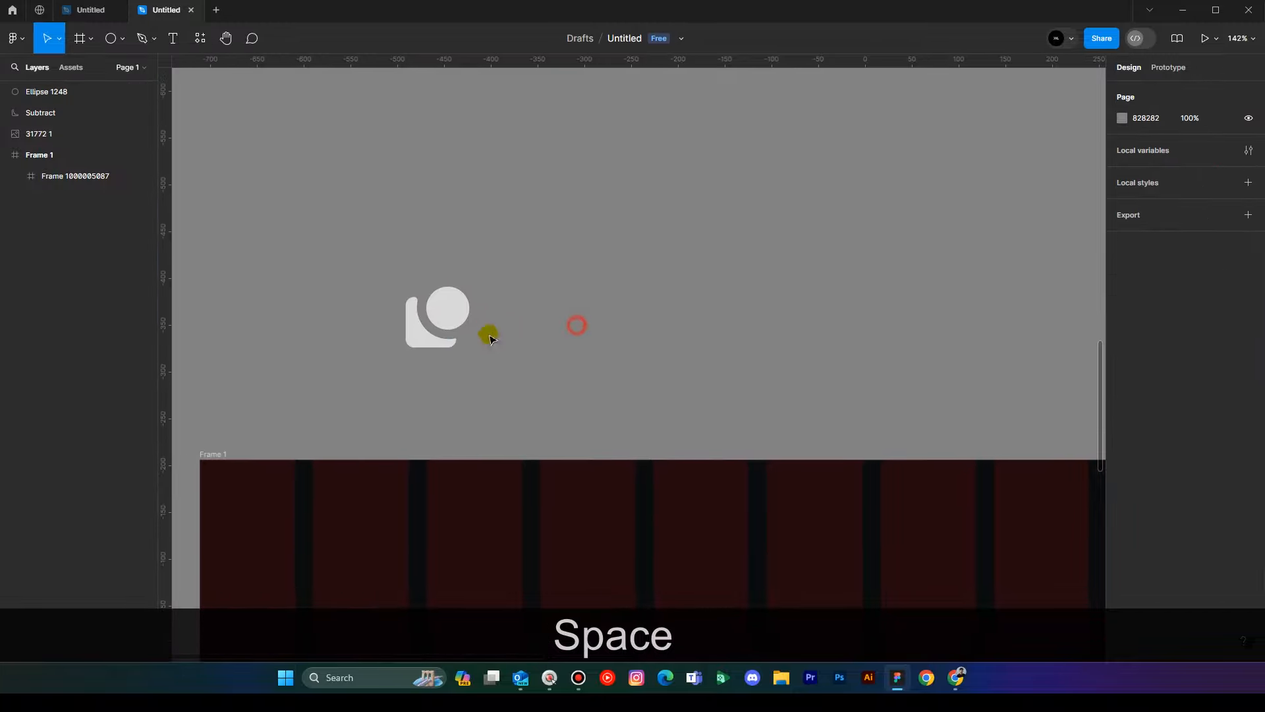
Group the circle and the cut-out square.
drag(364, 274, 526, 388)
right_click(427, 319)
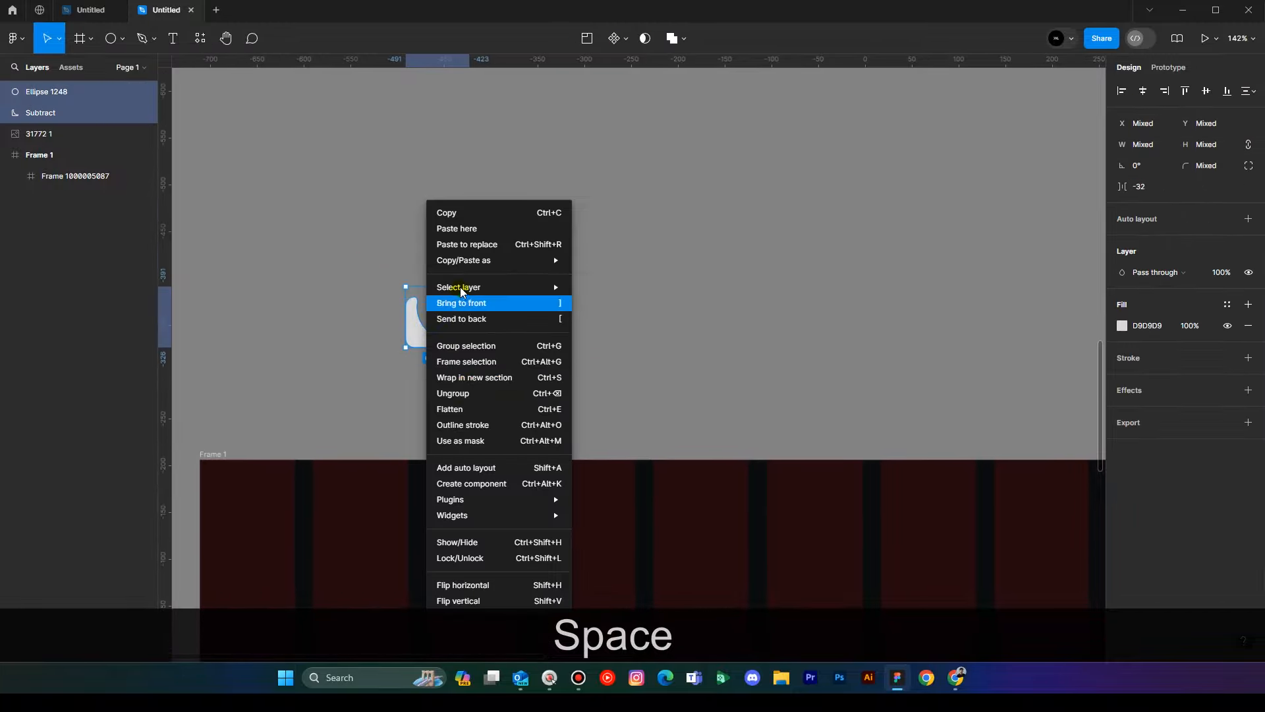
click(466, 345)
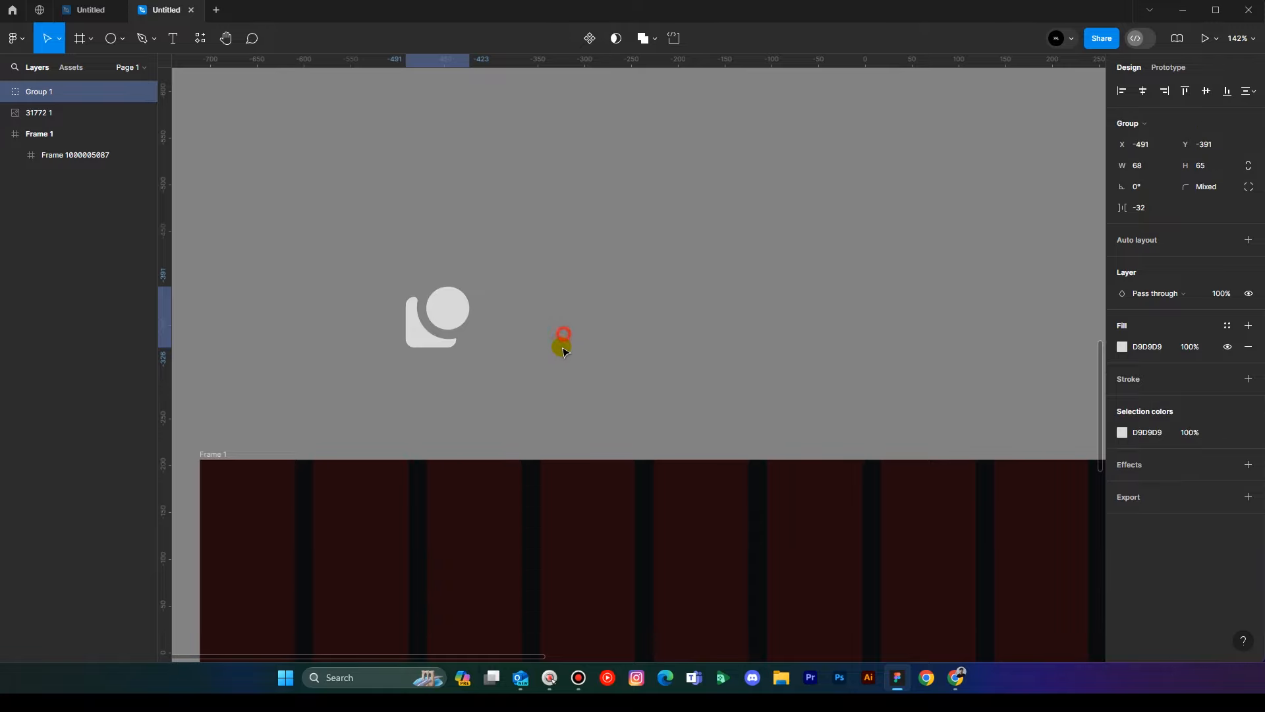
click(673, 306)
Change the fill of the cut-out square inside the group to a vivid blue-violet.
drag(674, 307, 683, 237)
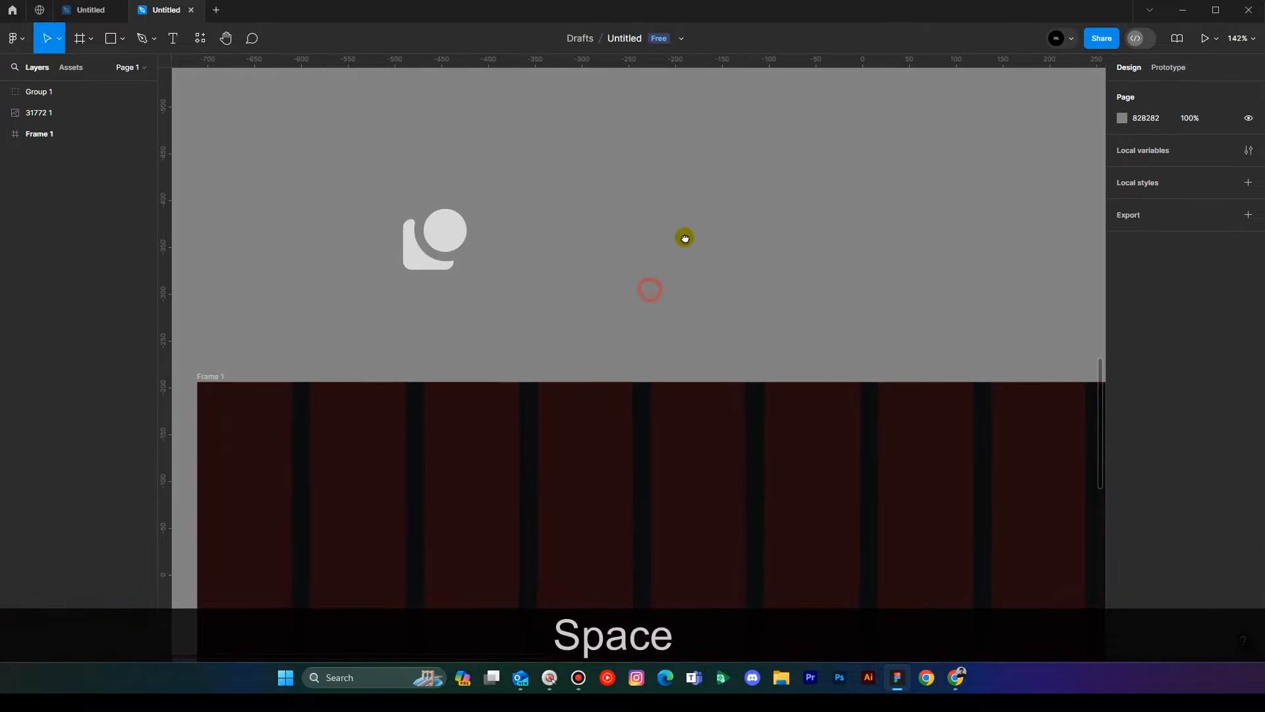
click(442, 257)
drag(442, 257, 442, 159)
double_click(429, 169)
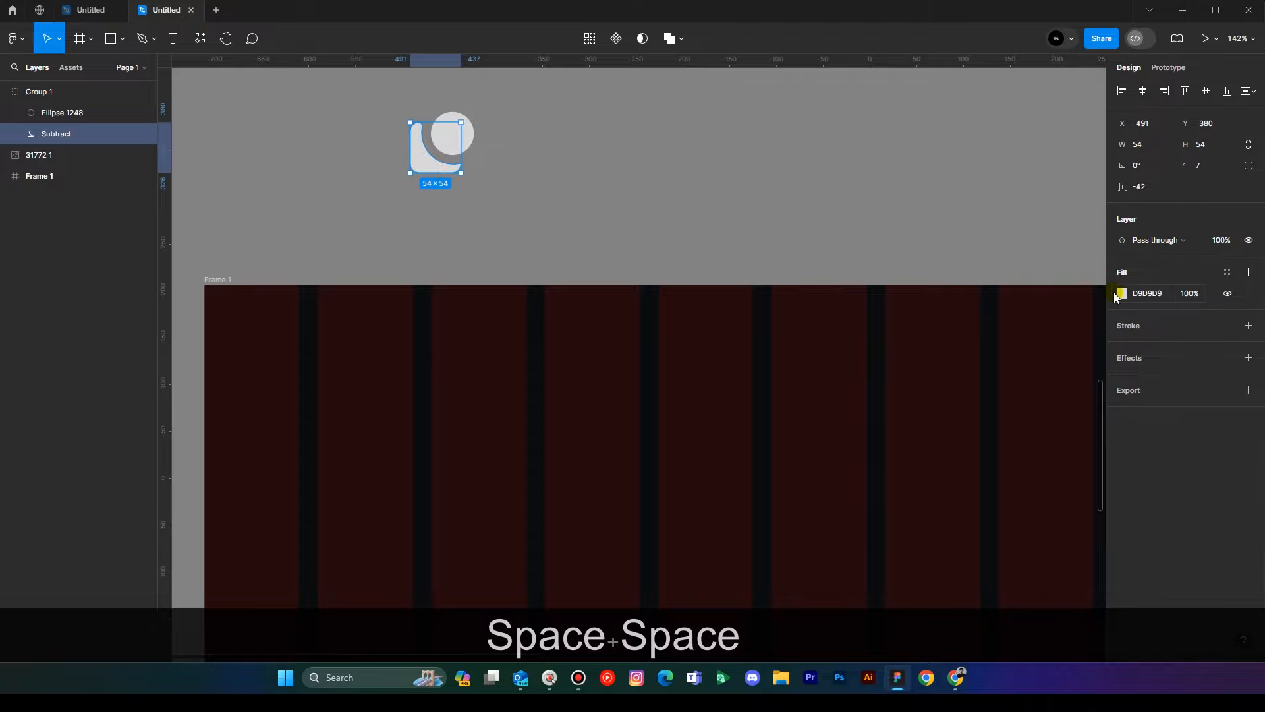
click(1117, 293)
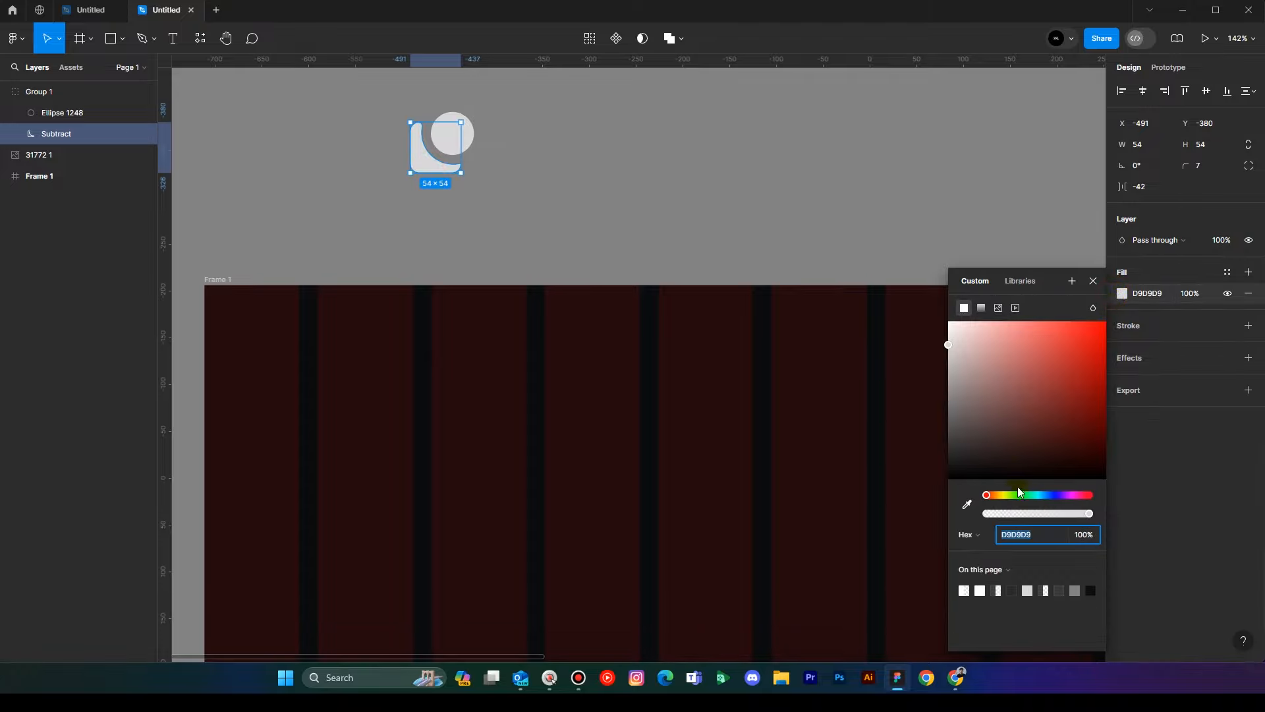
click(1061, 496)
drag(1061, 429, 1123, 359)
click(612, 211)
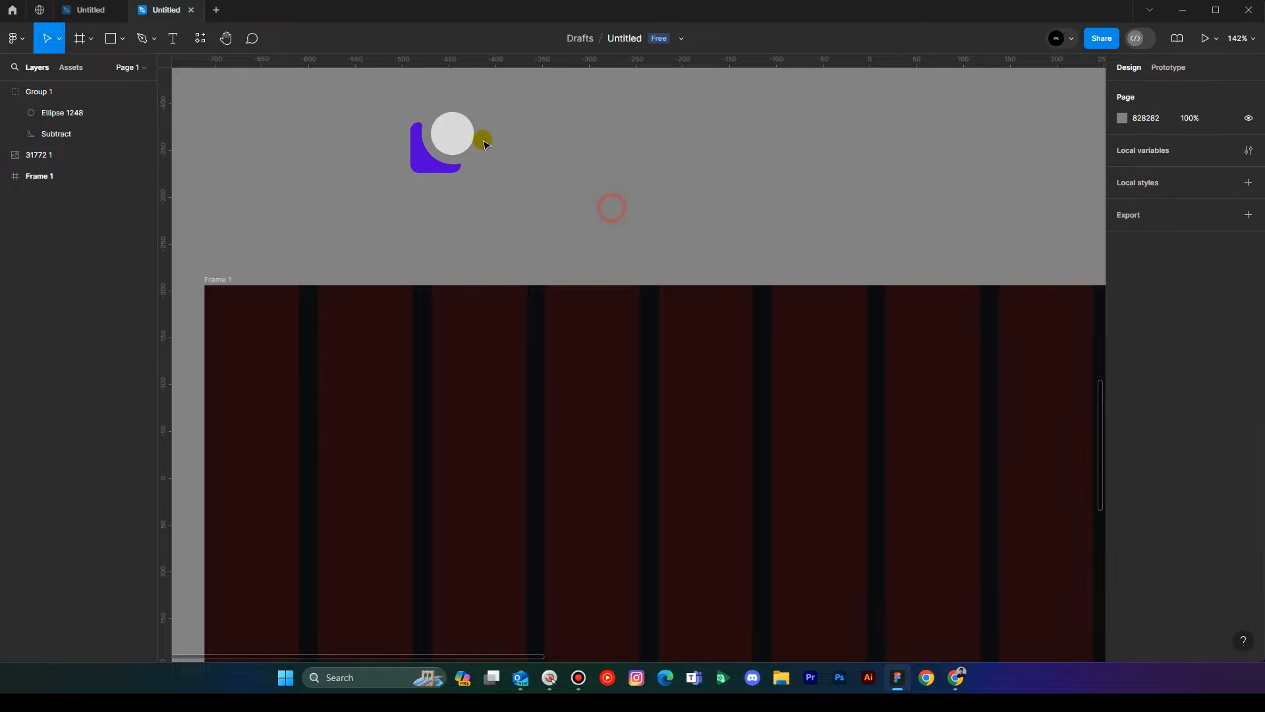
Change the fill of the circle inside the group to white.
click(452, 132)
click(453, 133)
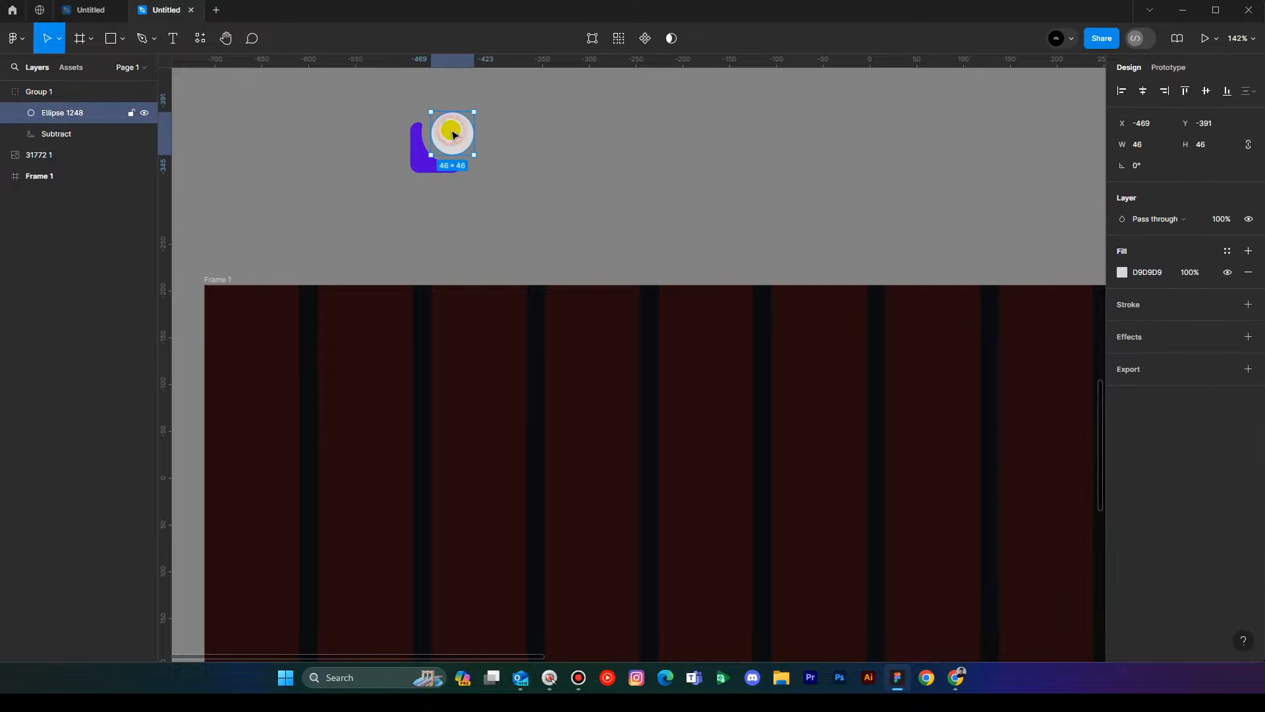
click(1123, 271)
drag(1000, 355, 897, 278)
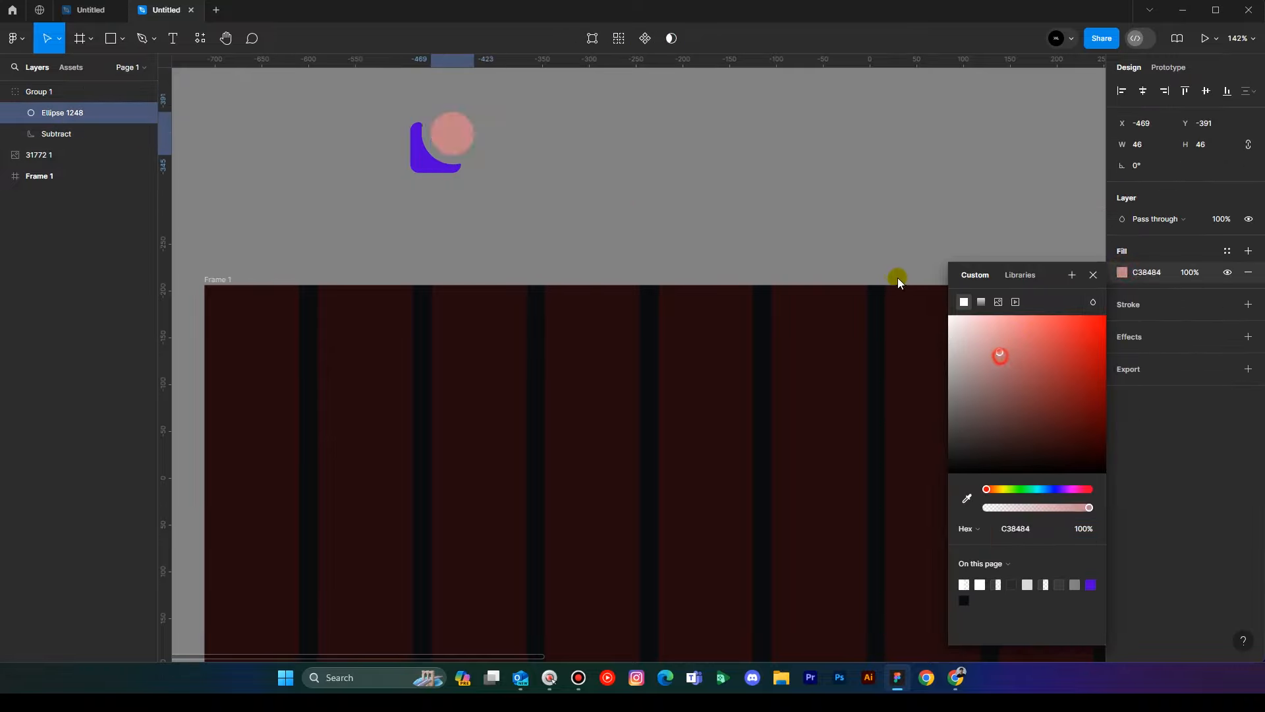
click(1095, 274)
click(662, 250)
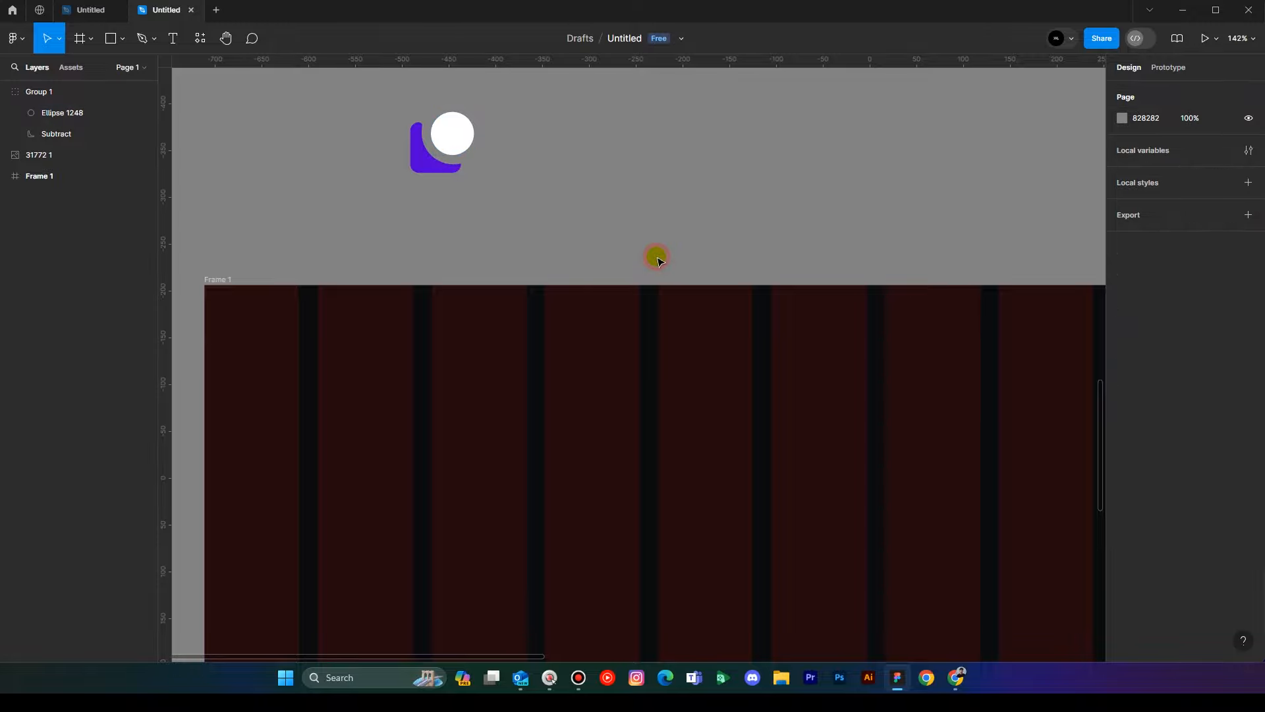
key(space)
key(space)
scroll(666, 193, down, 4)
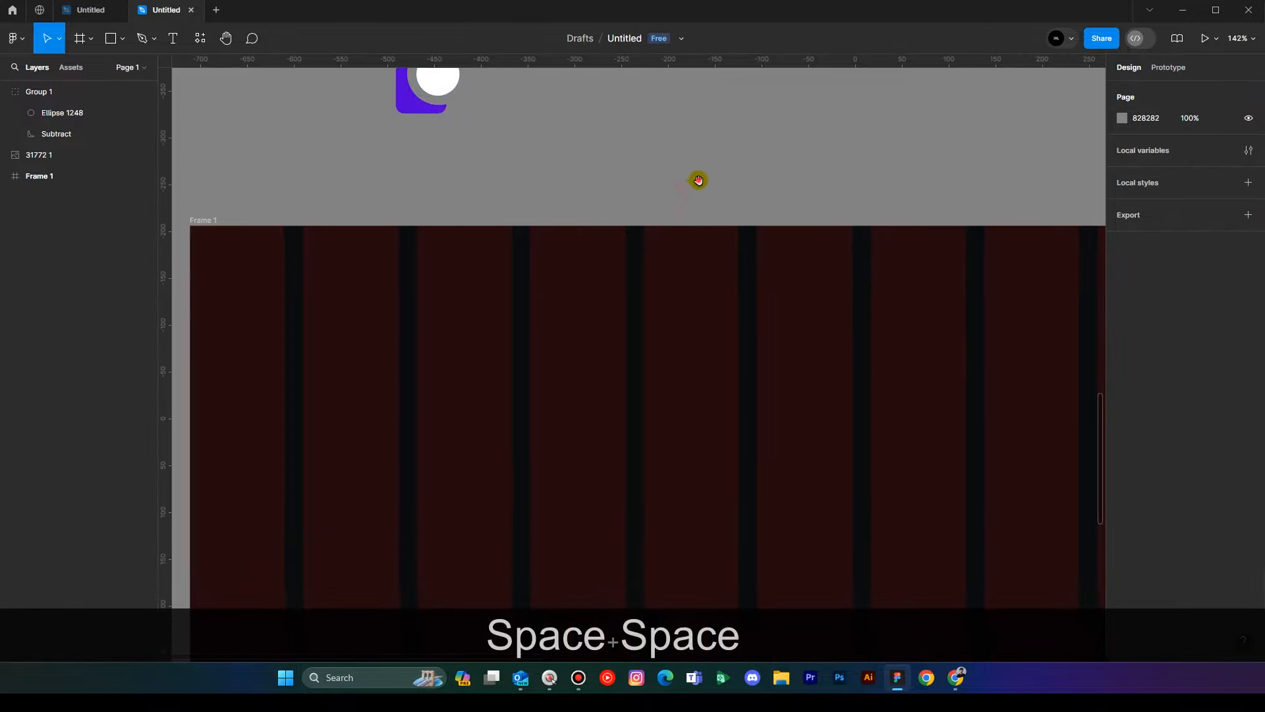
scroll(630, 187, down, 3)
key(space)
drag(690, 188, 616, 138)
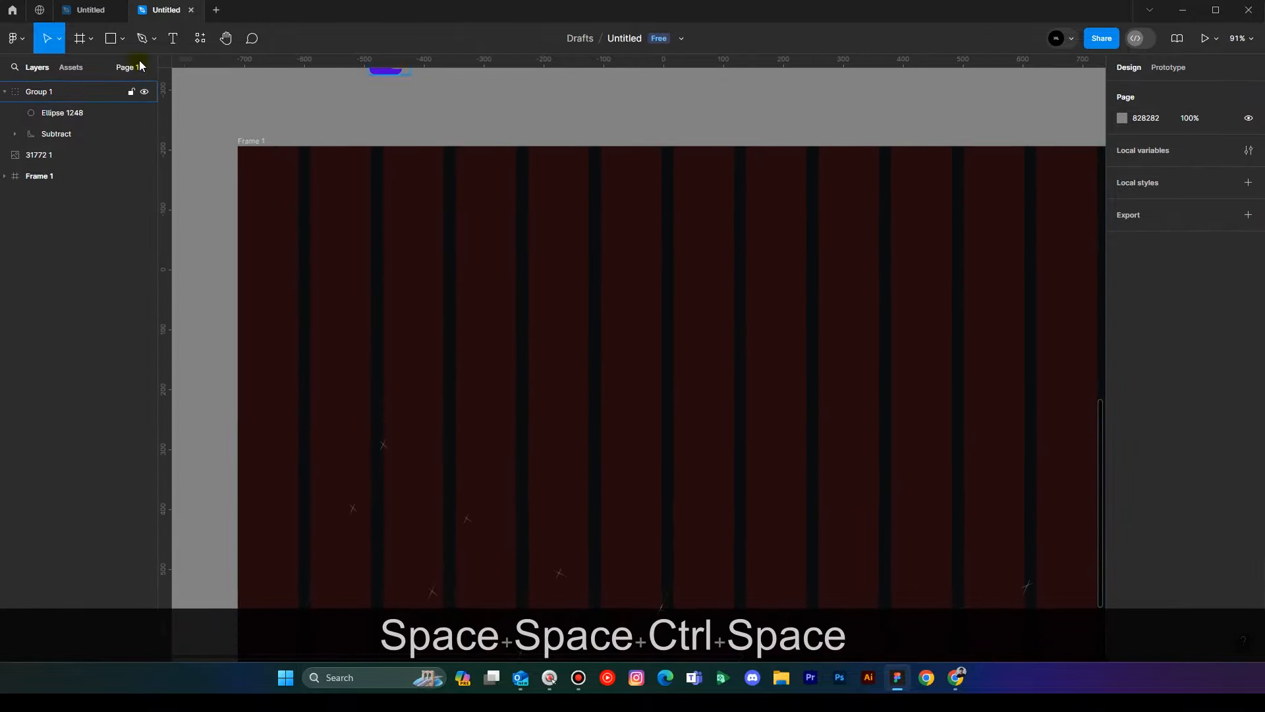
click(170, 38)
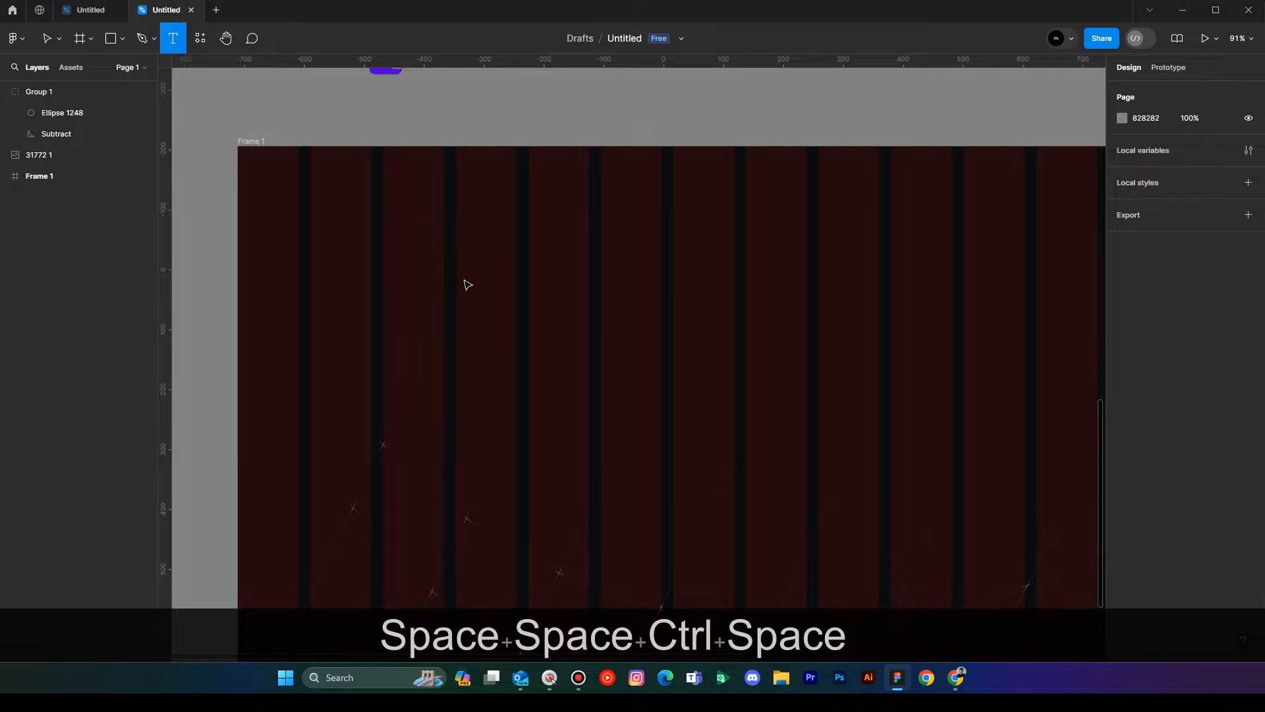
key(ctrl+z)
key(ctrl+z)
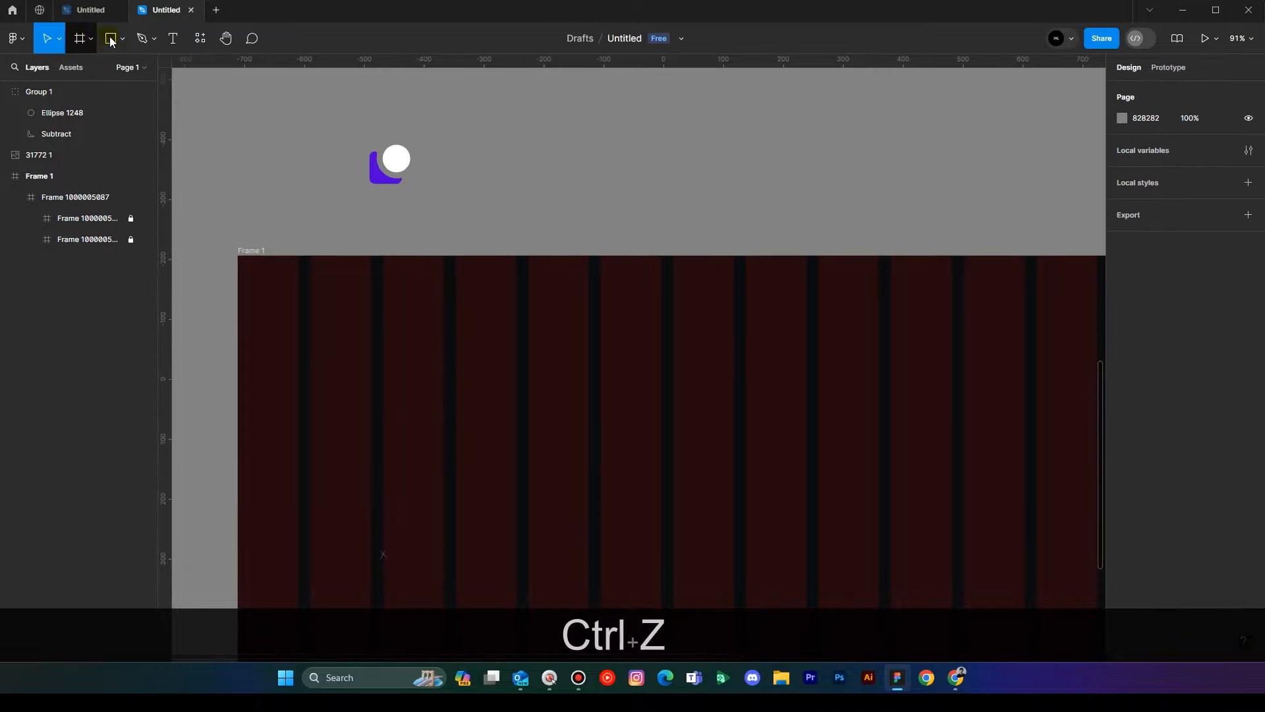
Add the text "Catech.Ai" beside the logo mark above Frame 1.
click(174, 38)
click(455, 160)
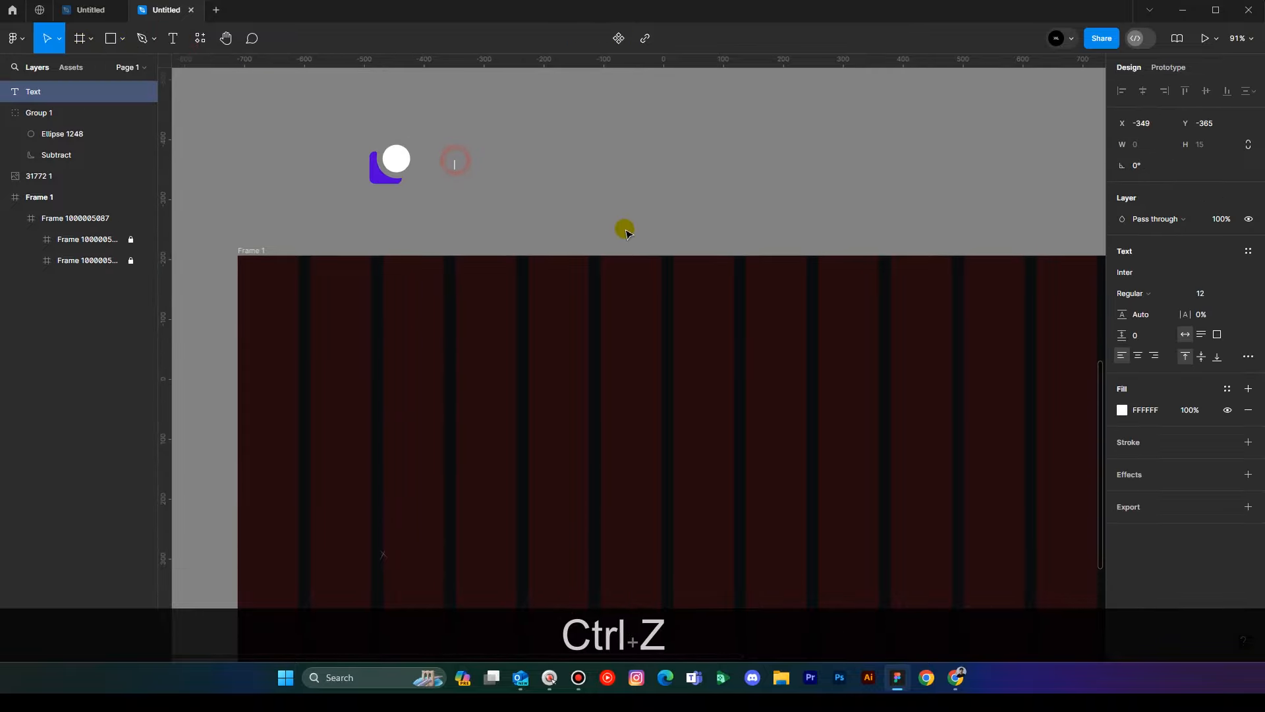
text(Catech.Ai)
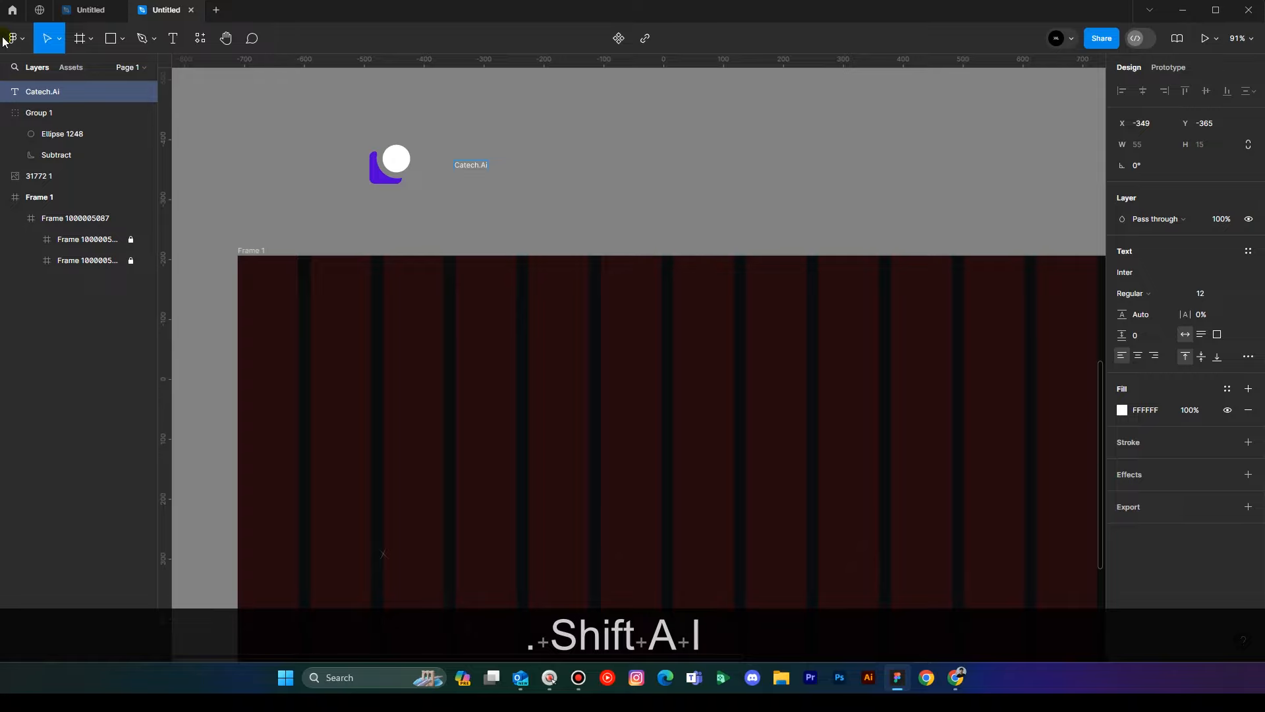
click(46, 39)
click(607, 150)
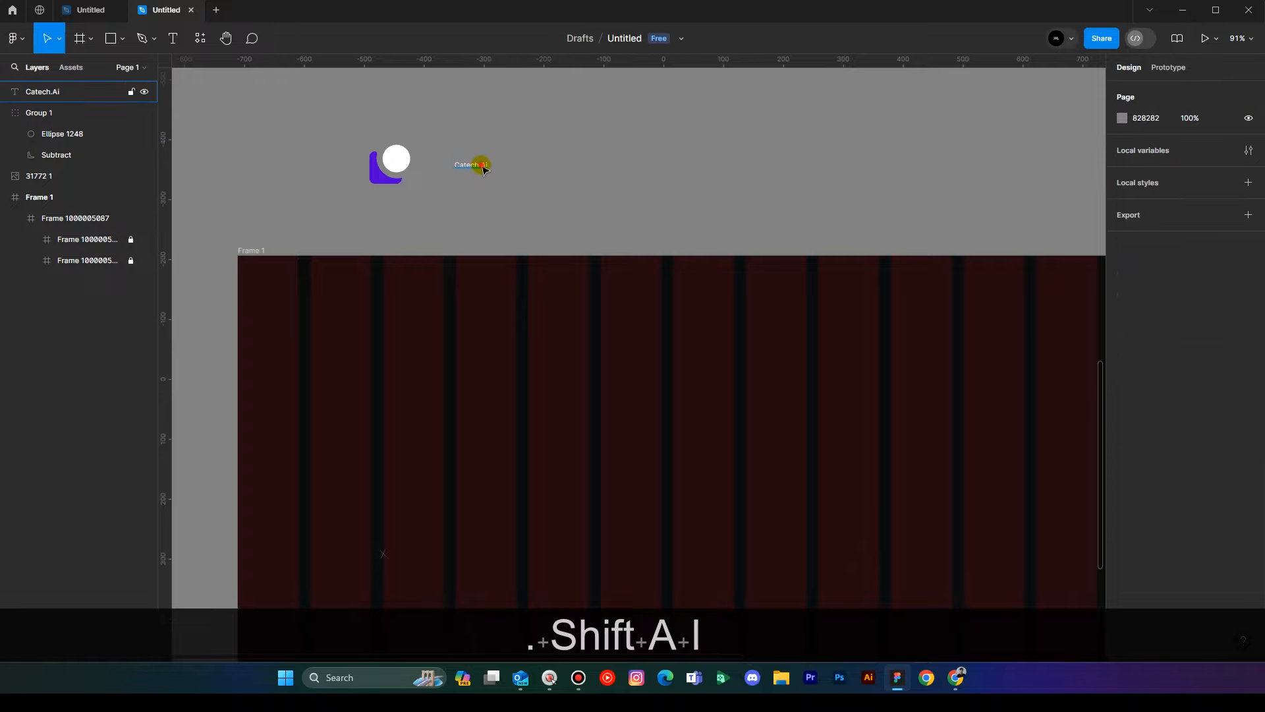
Change the font of the Catech.Ai text to Clash Display.
click(479, 162)
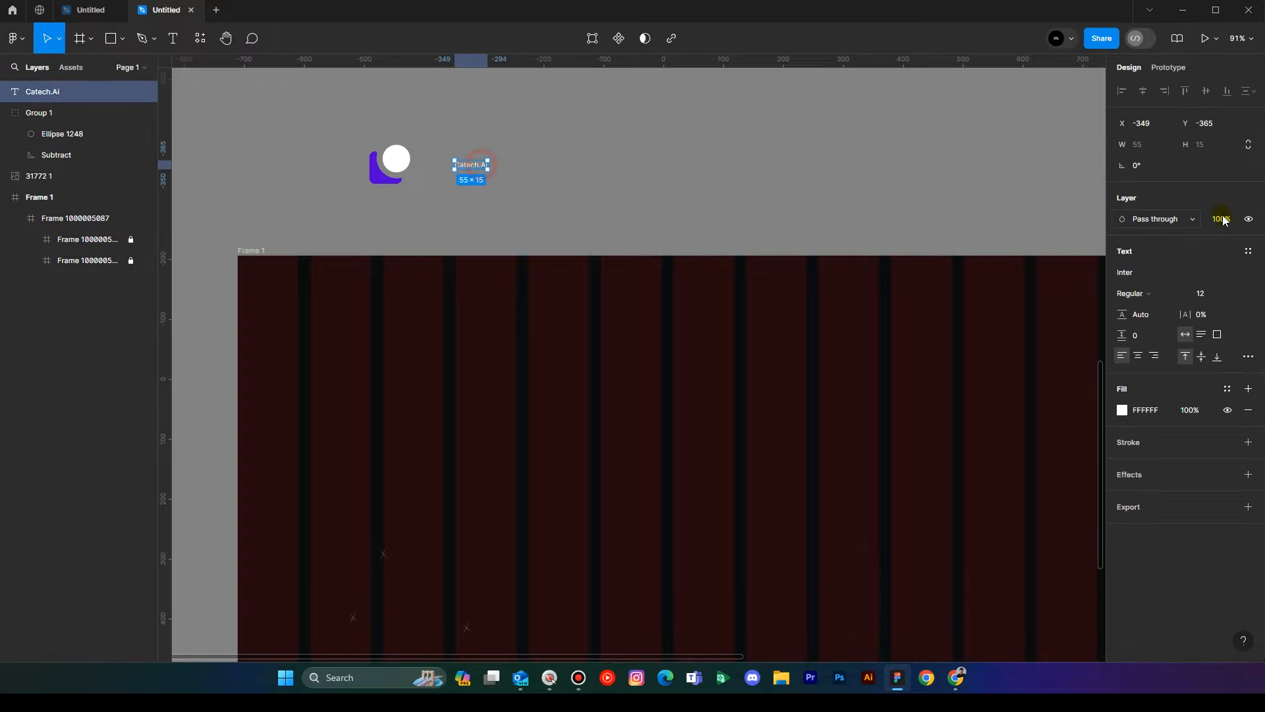
click(1159, 276)
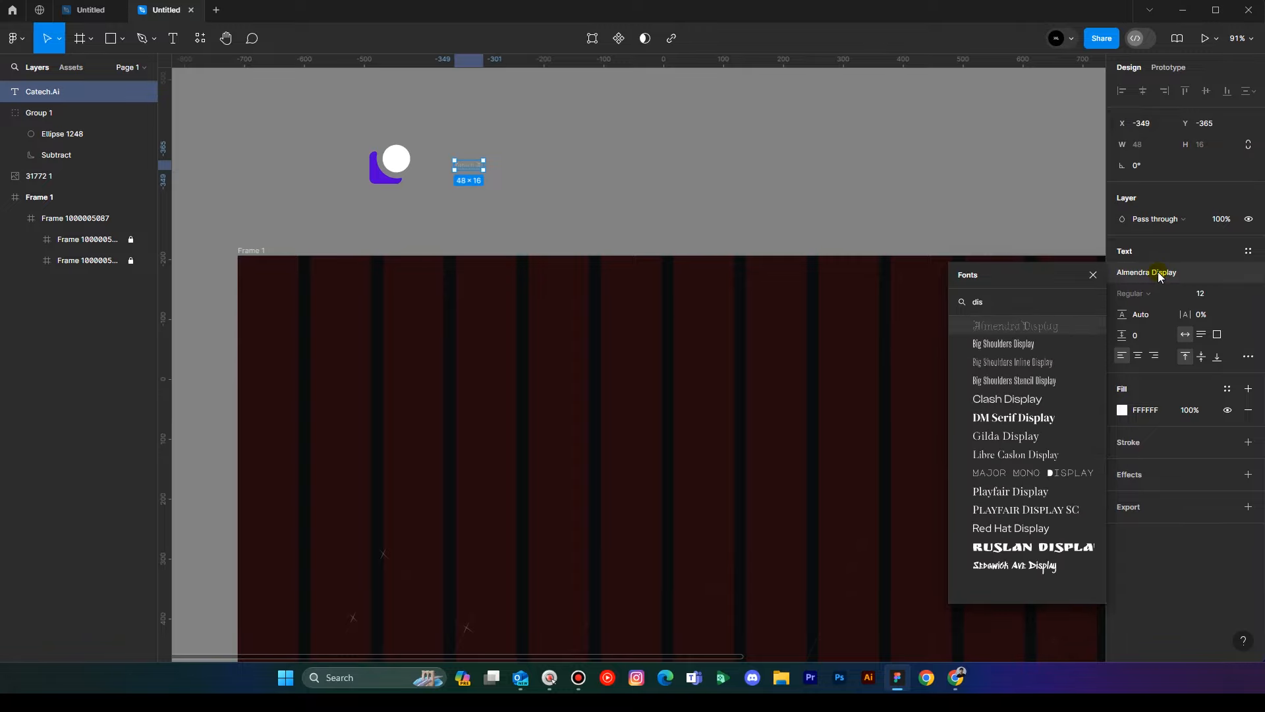
text(displa)
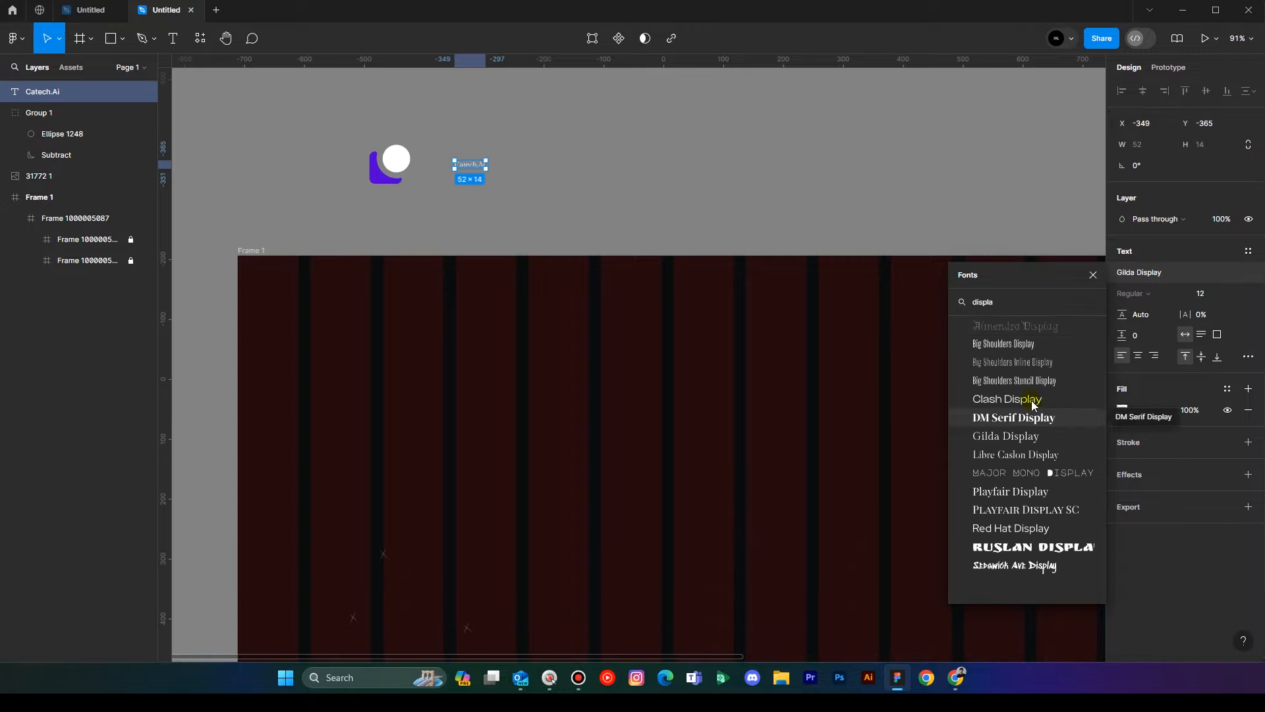
click(1034, 401)
click(565, 158)
click(563, 159)
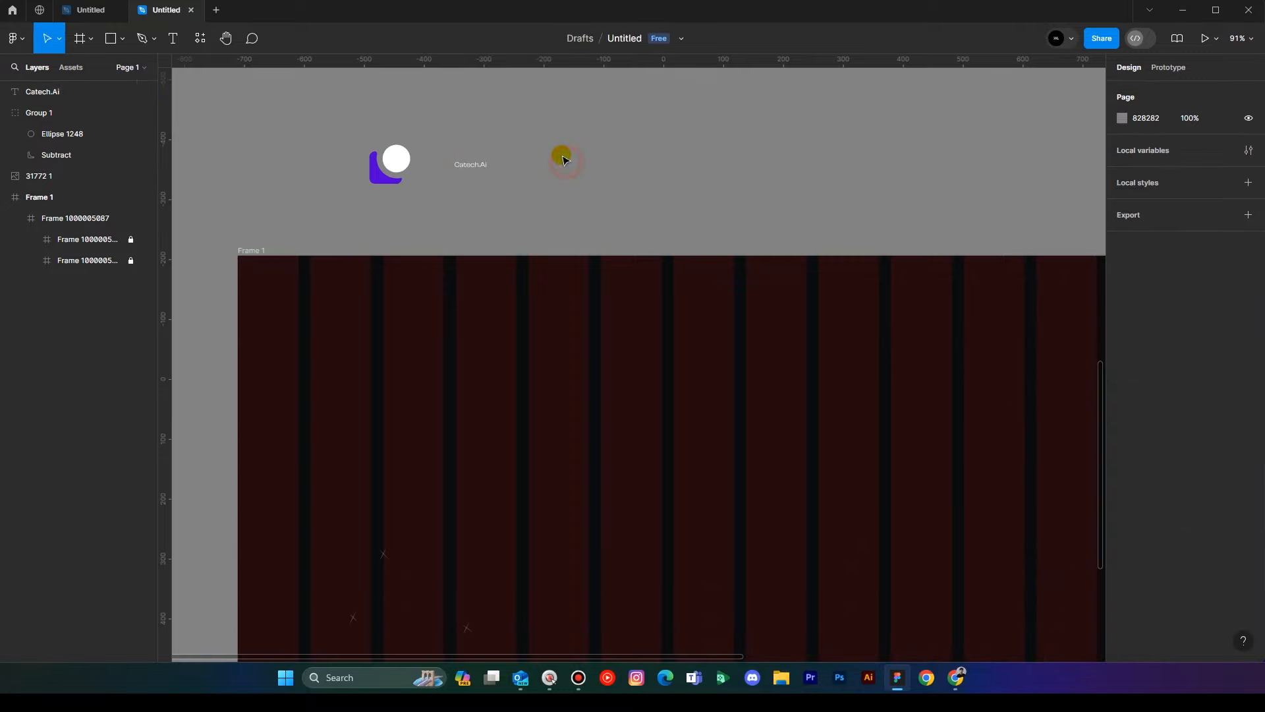
Scale the Catech.Ai text up to 189 × 52 at X -388, Y -371, and select the logo mark group.
click(470, 163)
mouse_move(487, 159)
mouse_down()
mouse_move(541, 140)
mouse_move(494, 176)
mouse_up()
key(ctrl+shift+z)
key(k)
key(shift)
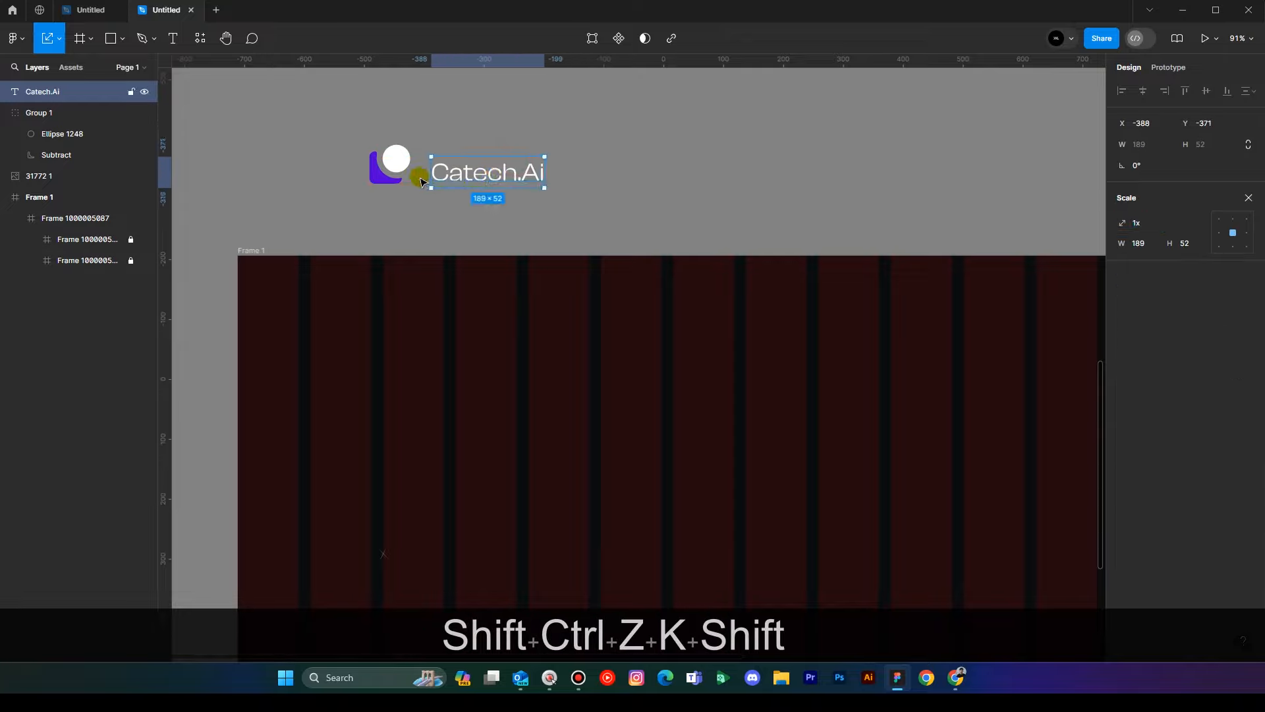
click(393, 158)
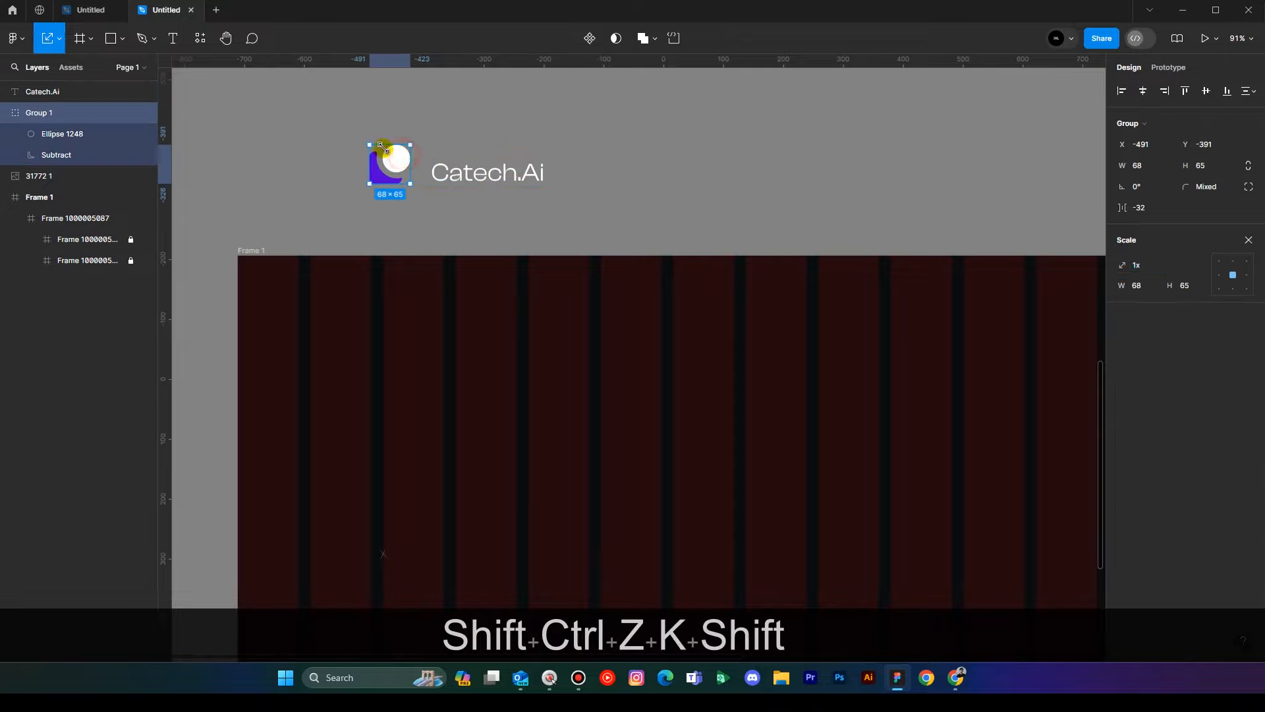
Wrap the logo mark and the Catech.Ai text in a horizontal auto layout frame with left-centre alignment.
shift+click(421, 173)
key(shift+a)
click(305, 157)
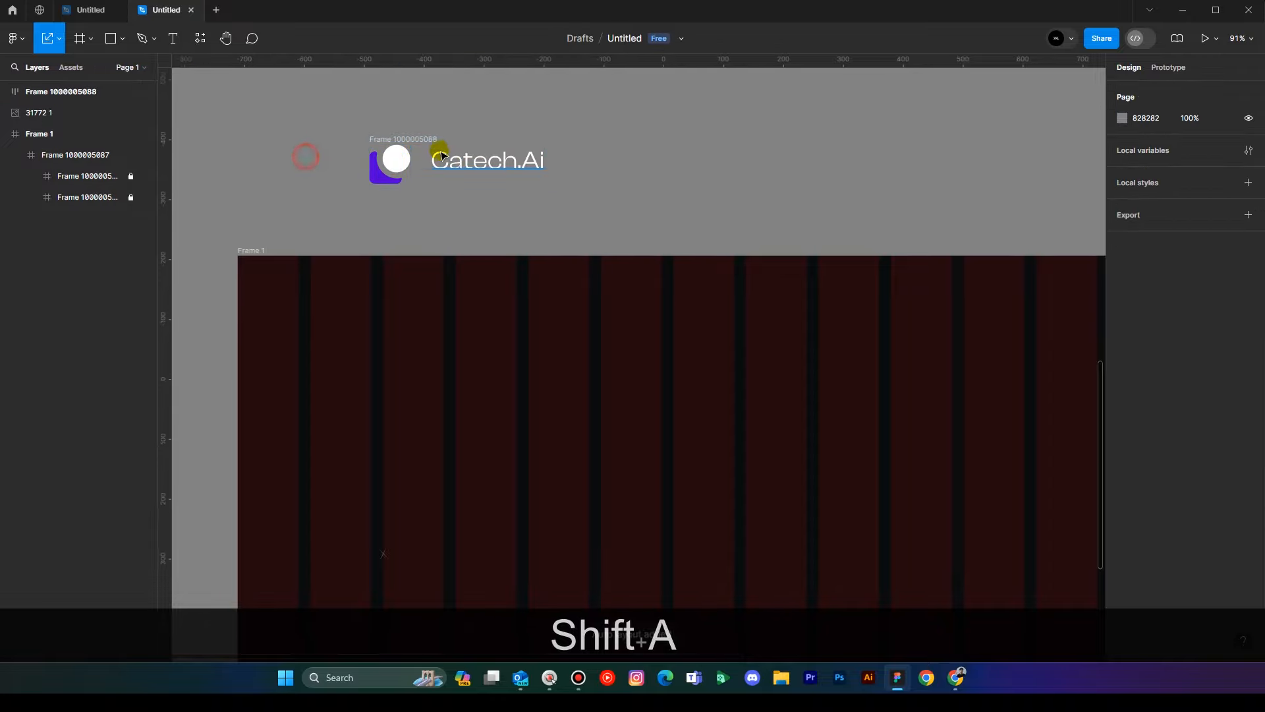
click(413, 140)
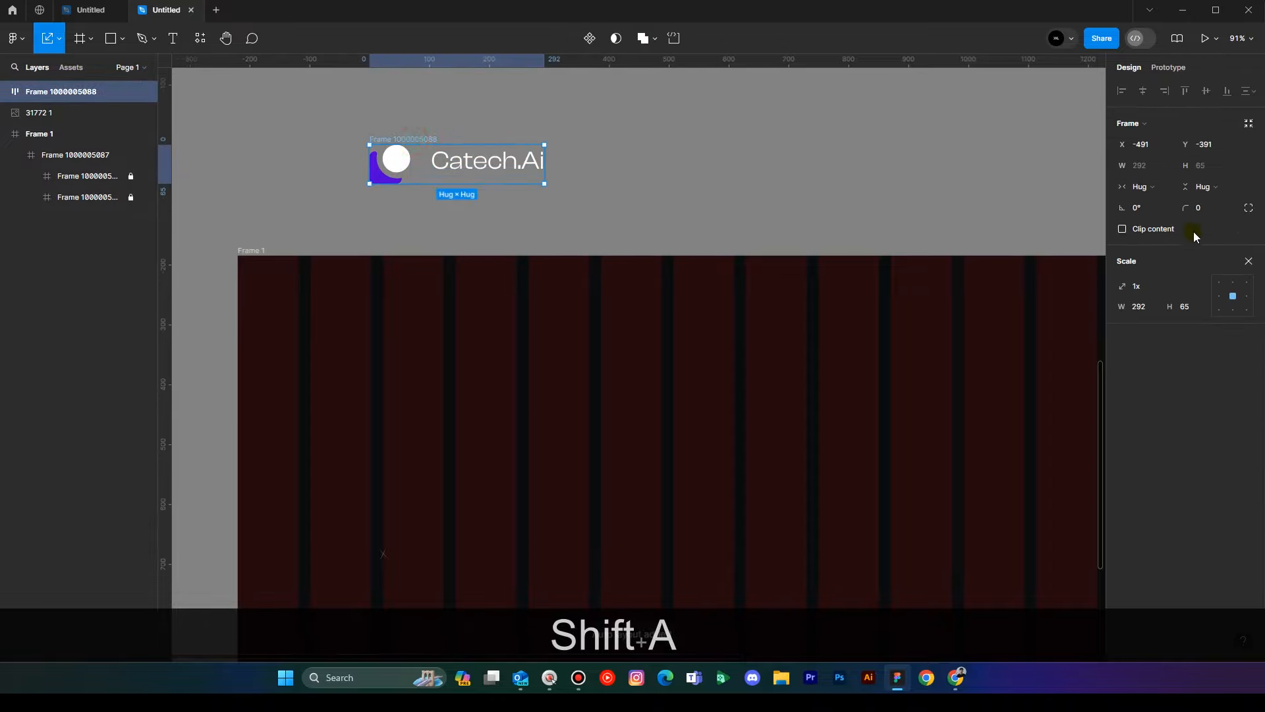
key(v)
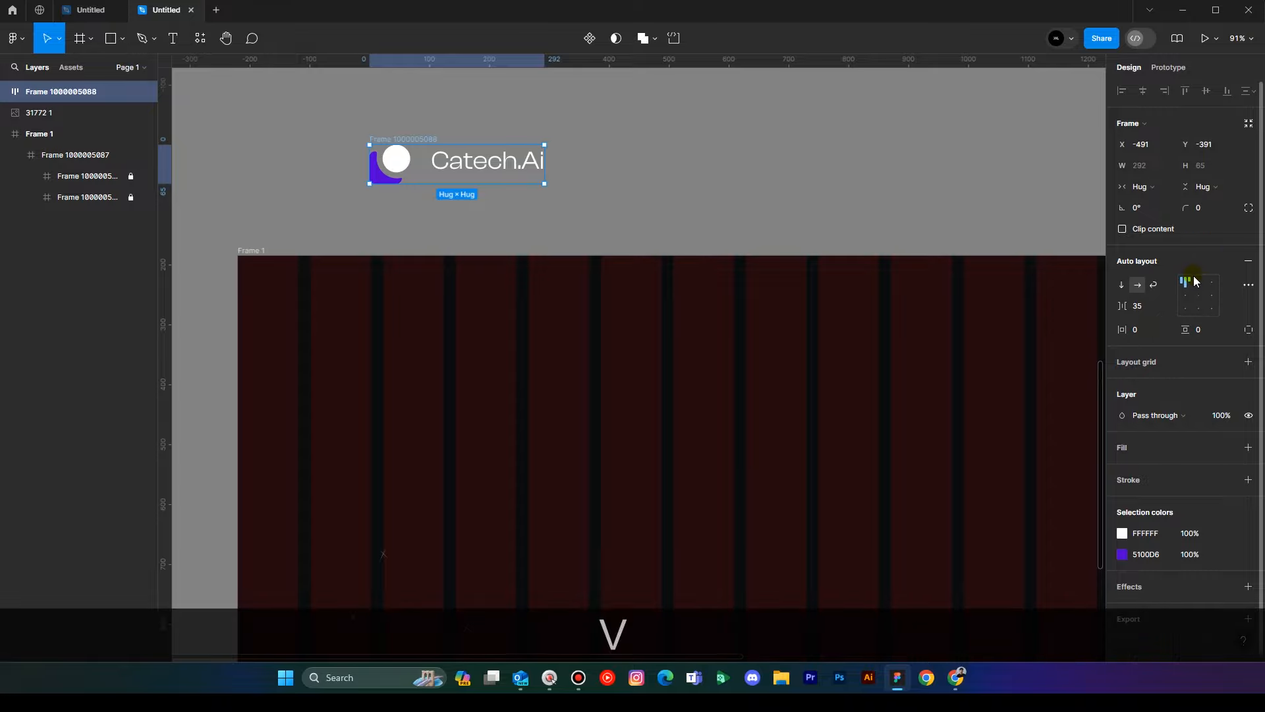
click(1185, 294)
click(698, 162)
Set the auto layout spacing between the logo mark and the Catech.Ai text to 20.
key(space)
drag(535, 129, 575, 163)
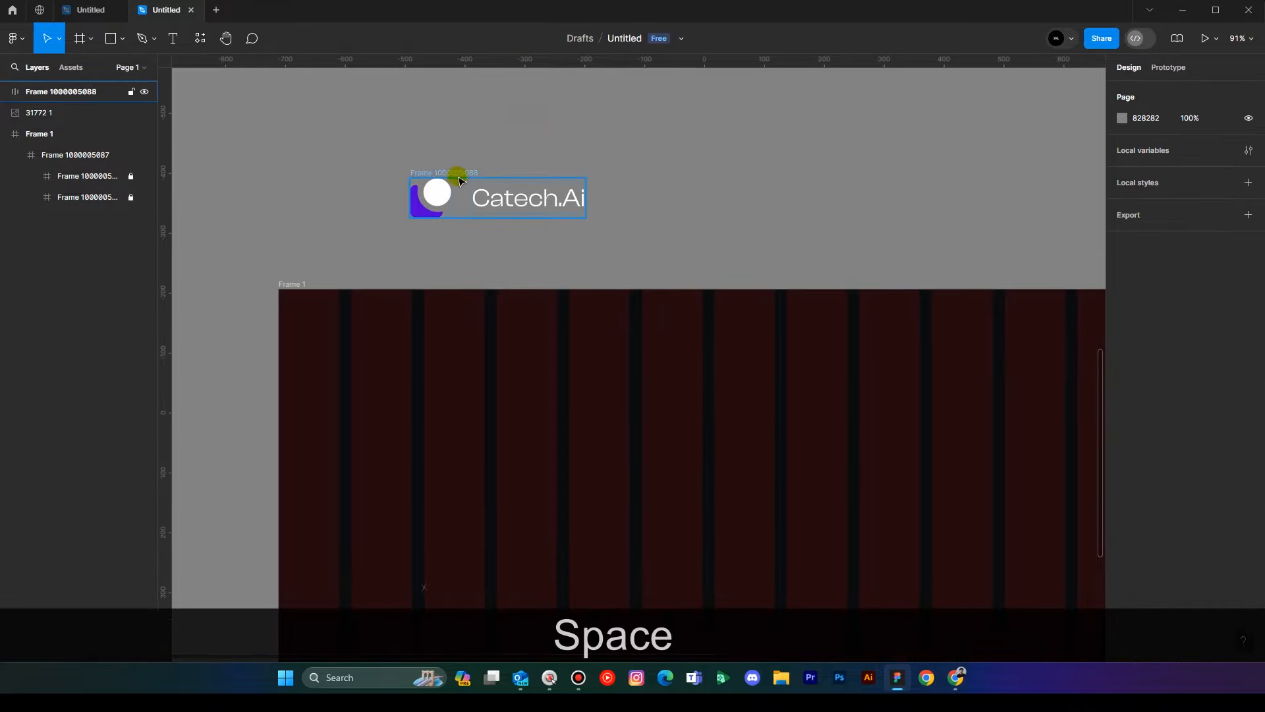
click(454, 174)
drag(1122, 303, 1104, 303)
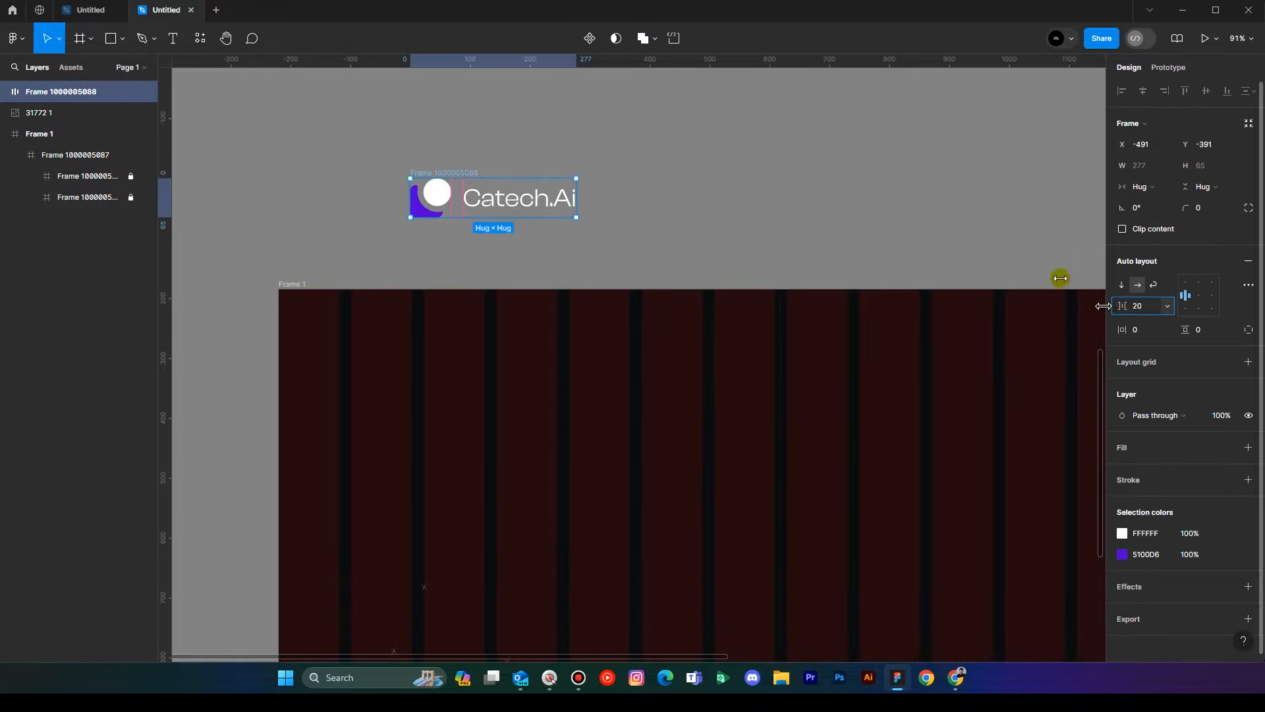
click(824, 201)
key(space)
drag(861, 215, 813, 209)
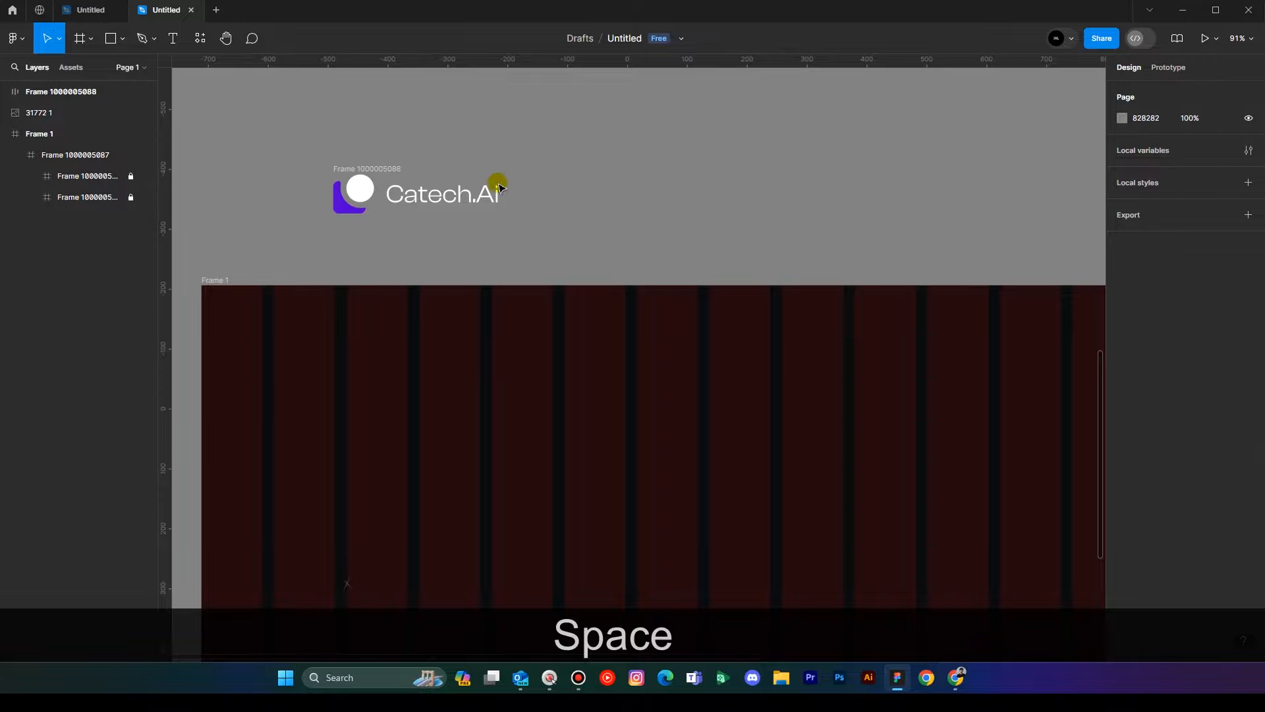
click(353, 162)
click(596, 160)
key(space)
drag(607, 162, 571, 154)
key(space)
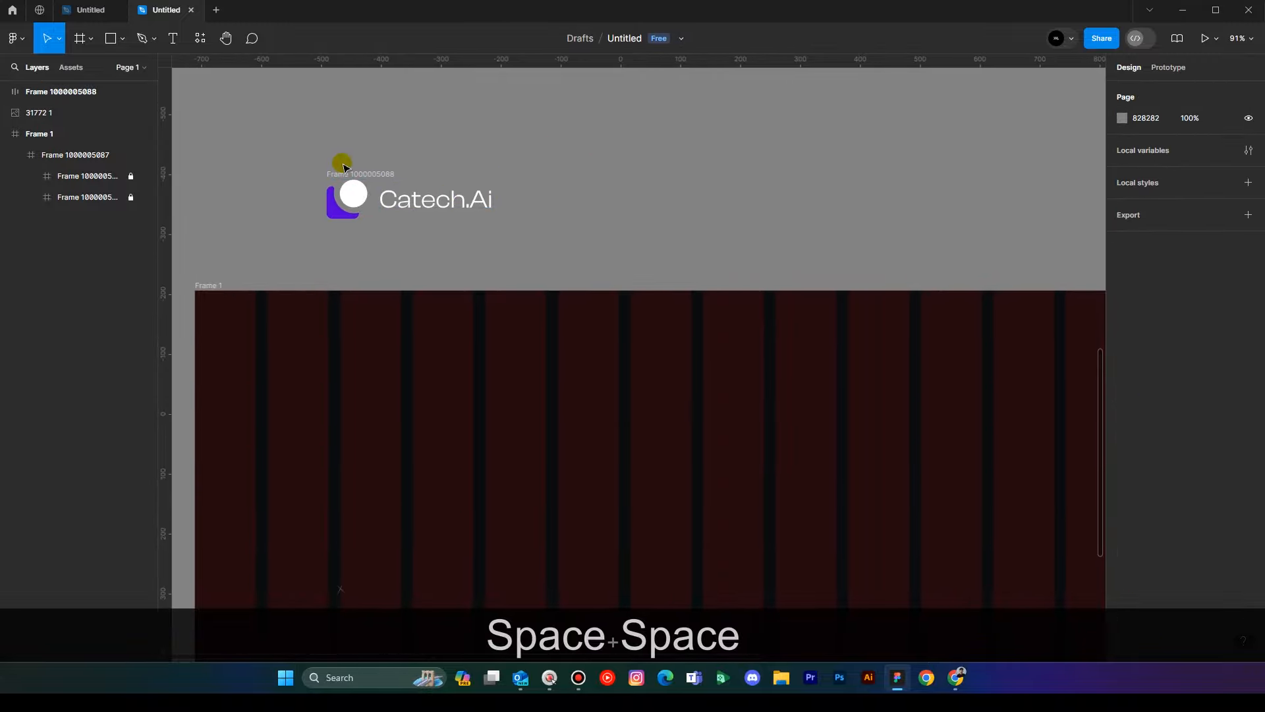
click(370, 174)
click(475, 158)
key(space)
mouse_move(473, 158)
mouse_down()
mouse_move(427, 156)
mouse_move(463, 161)
mouse_up()
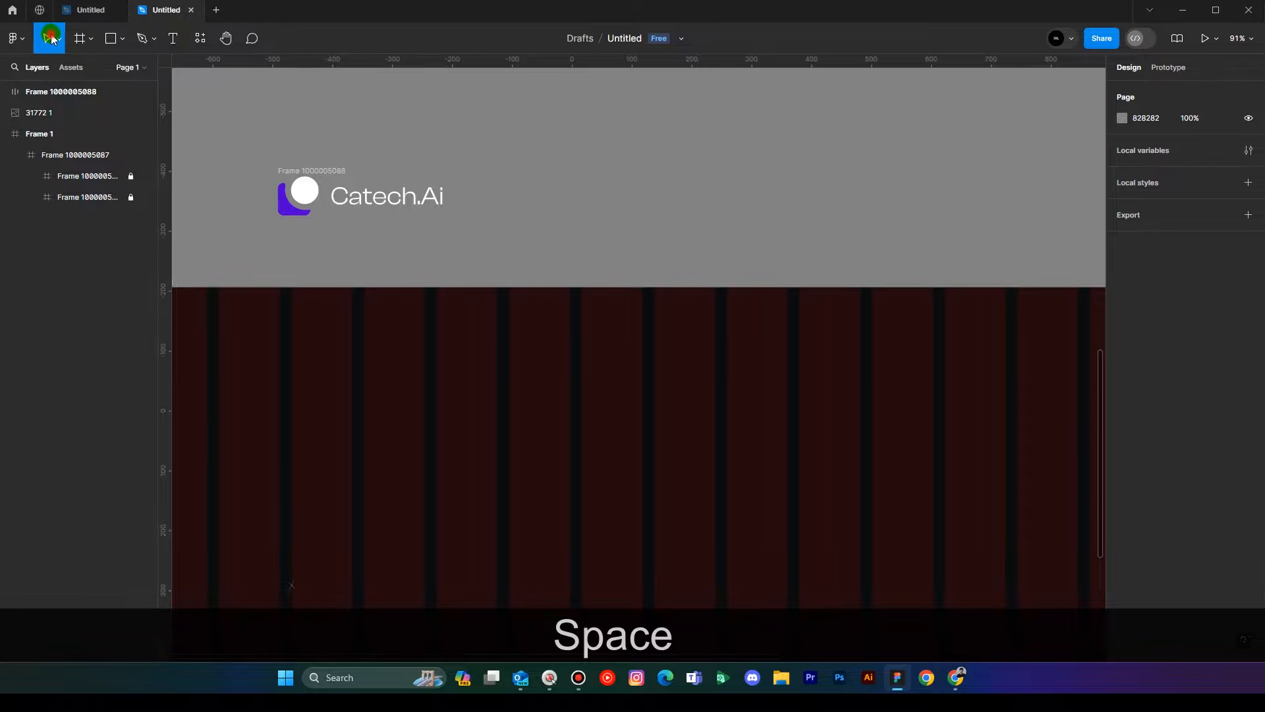
Set the auto layout spacing of the logo frame to 10.
click(309, 171)
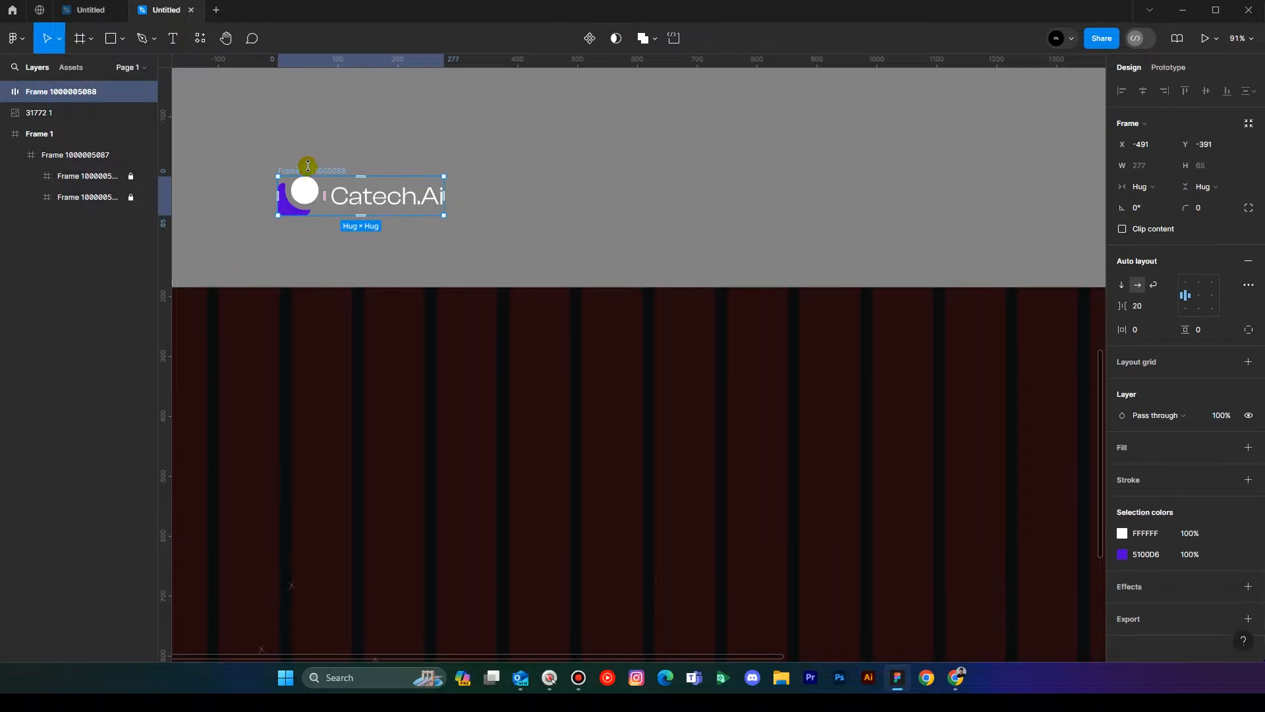
key(space)
drag(295, 149, 372, 152)
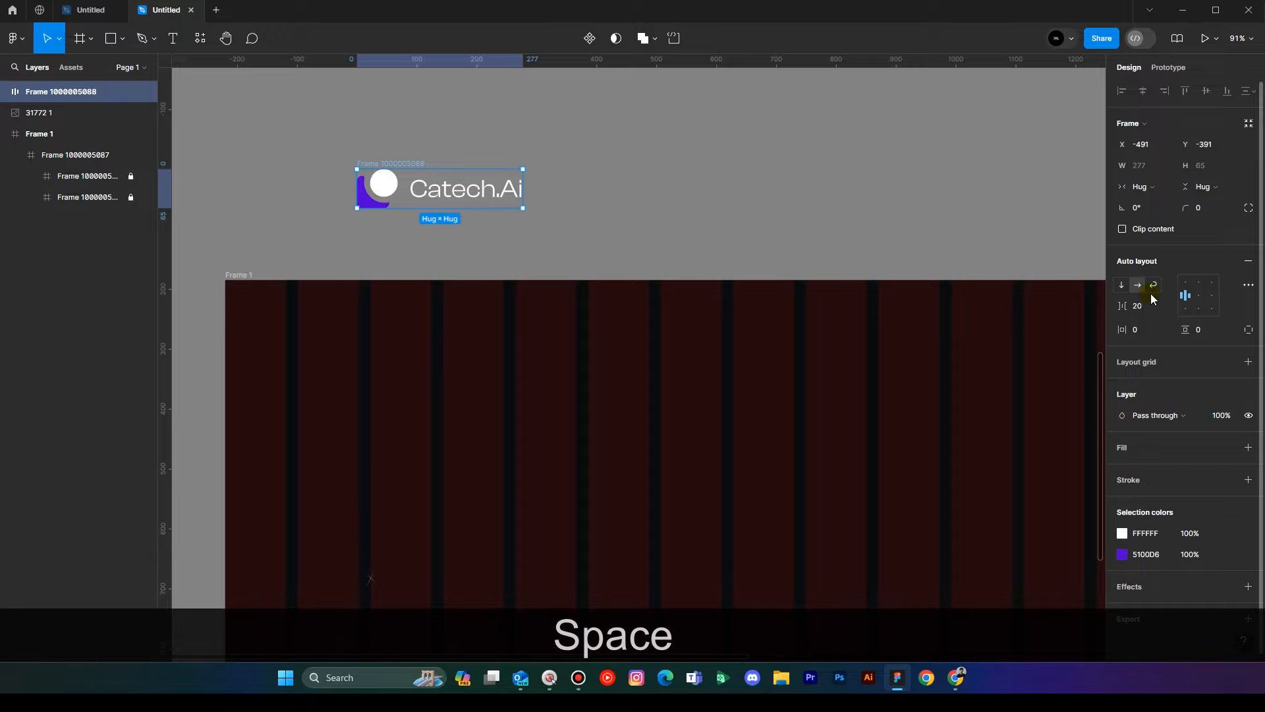
drag(1123, 306, 1116, 305)
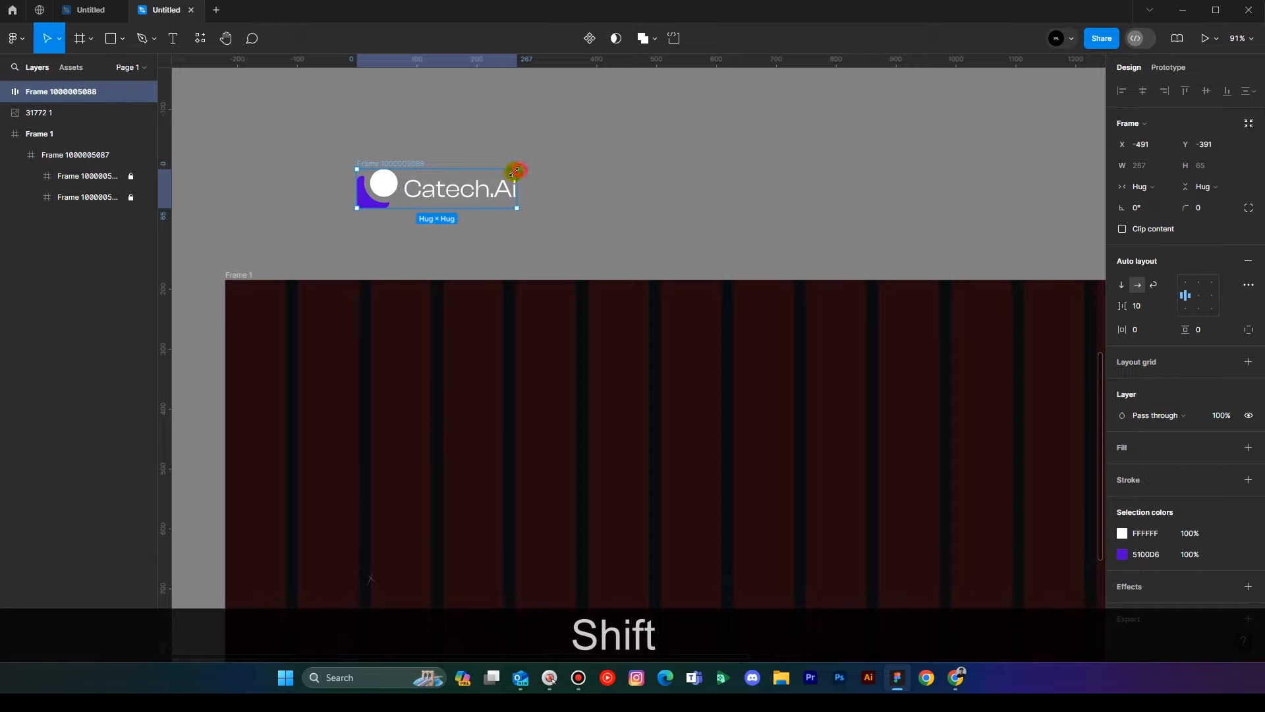
Scale the logo frame down proportionally to about 193 × 47.
key(ctrl+shift+z)
key(k)
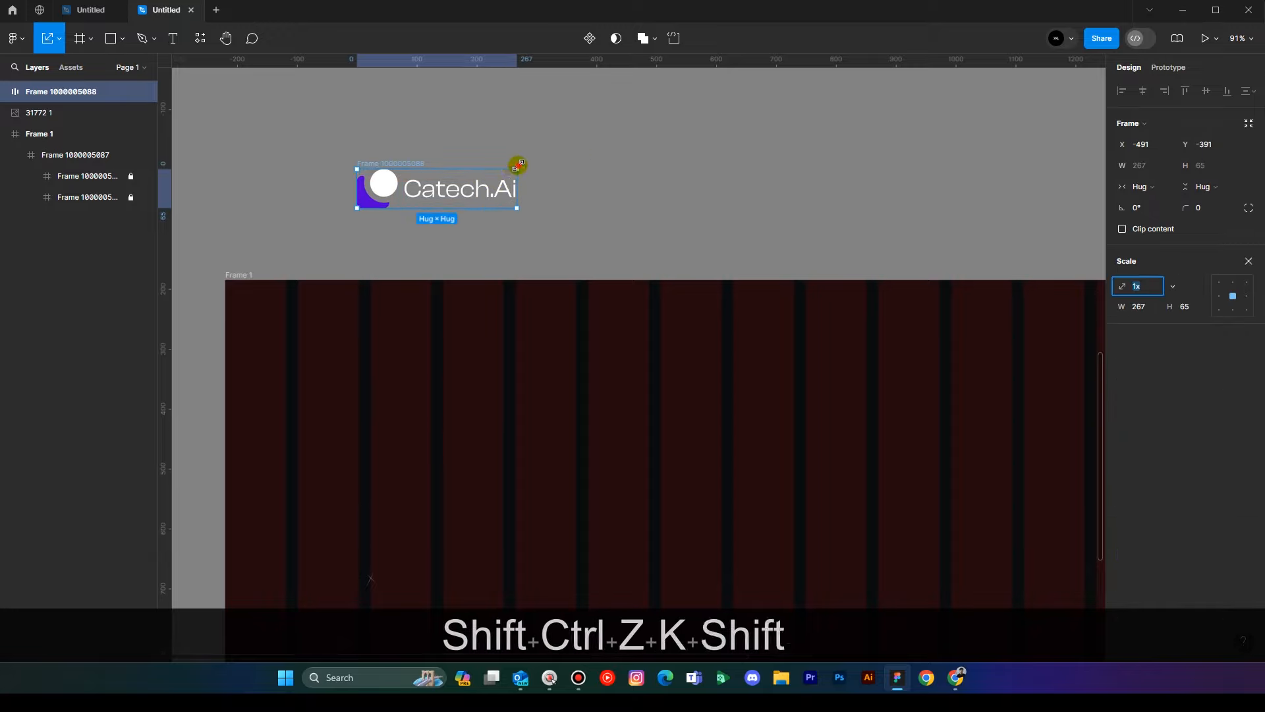
drag(518, 166, 429, 166)
click(433, 152)
key(space)
drag(372, 182, 342, 187)
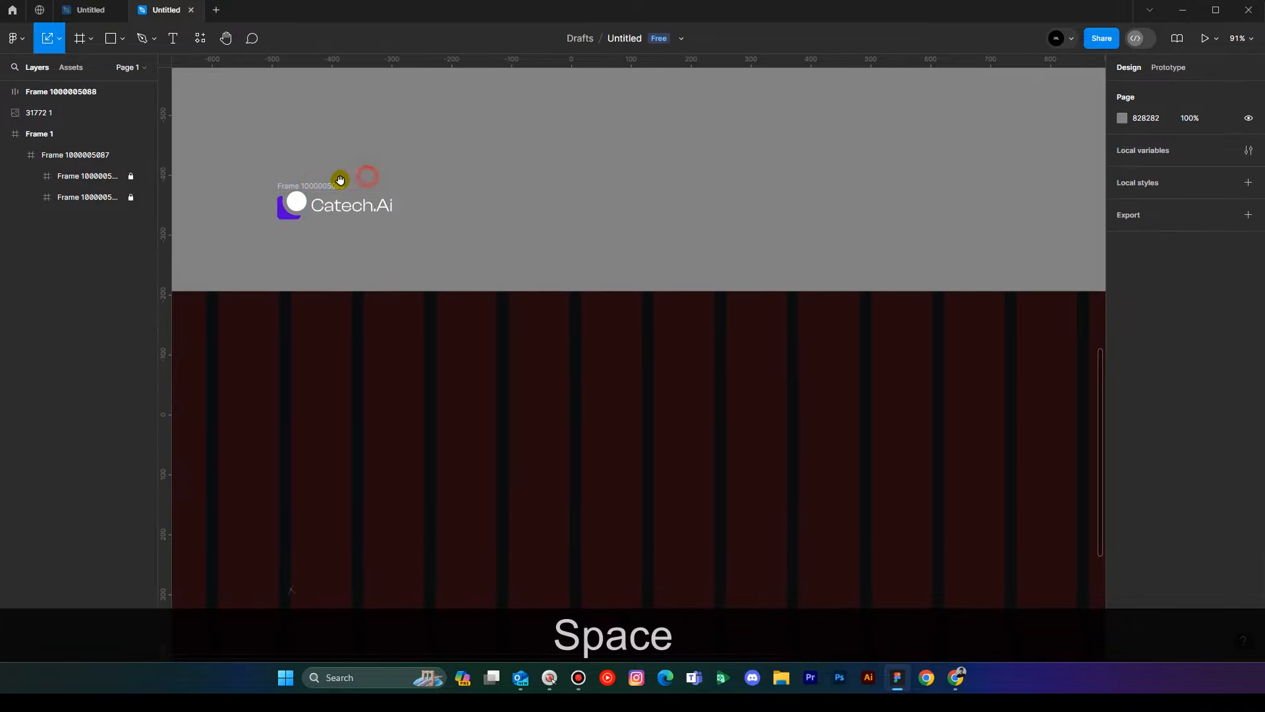
Add the text "Feature" beside the logo, above Frame 1.
click(173, 38)
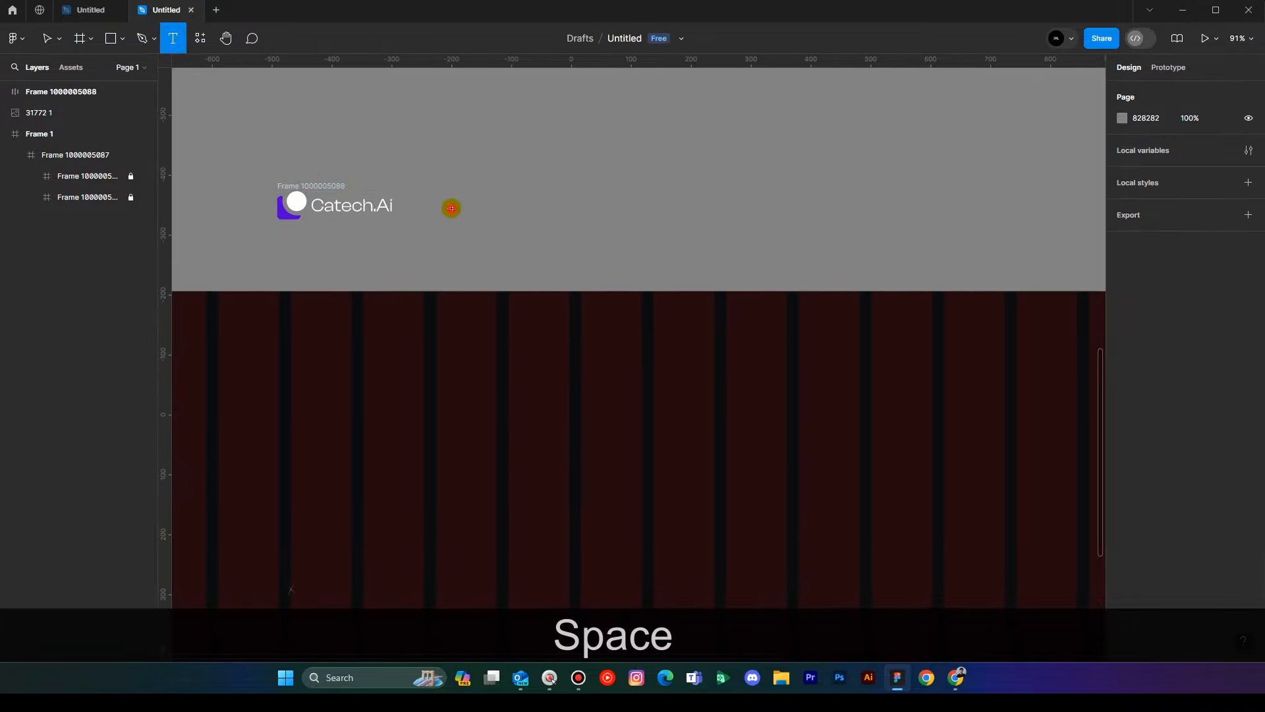
click(452, 208)
text(Feature)
key(ctrl+shift+z)
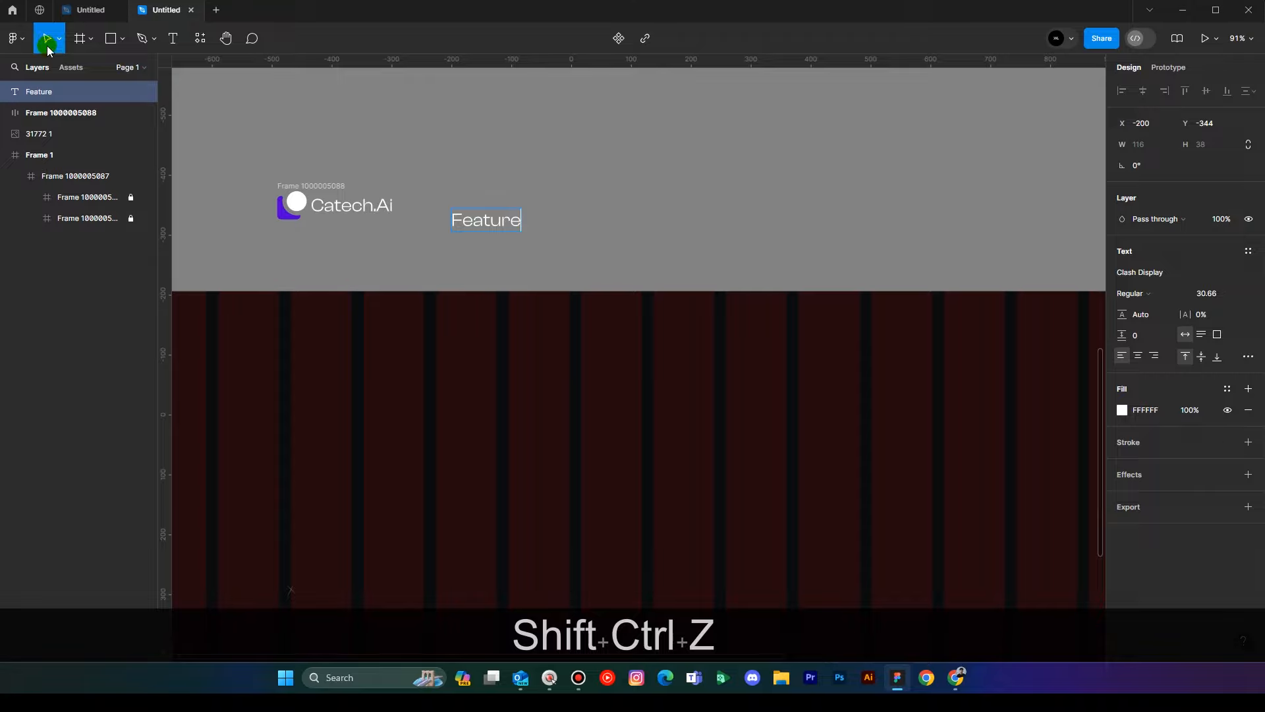
click(462, 138)
Align the Feature text with the logo, duplicate it into an evenly spaced row of three, and wrap the row in auto layout.
drag(474, 228, 624, 220)
key(ctrl+alt+shift+d)
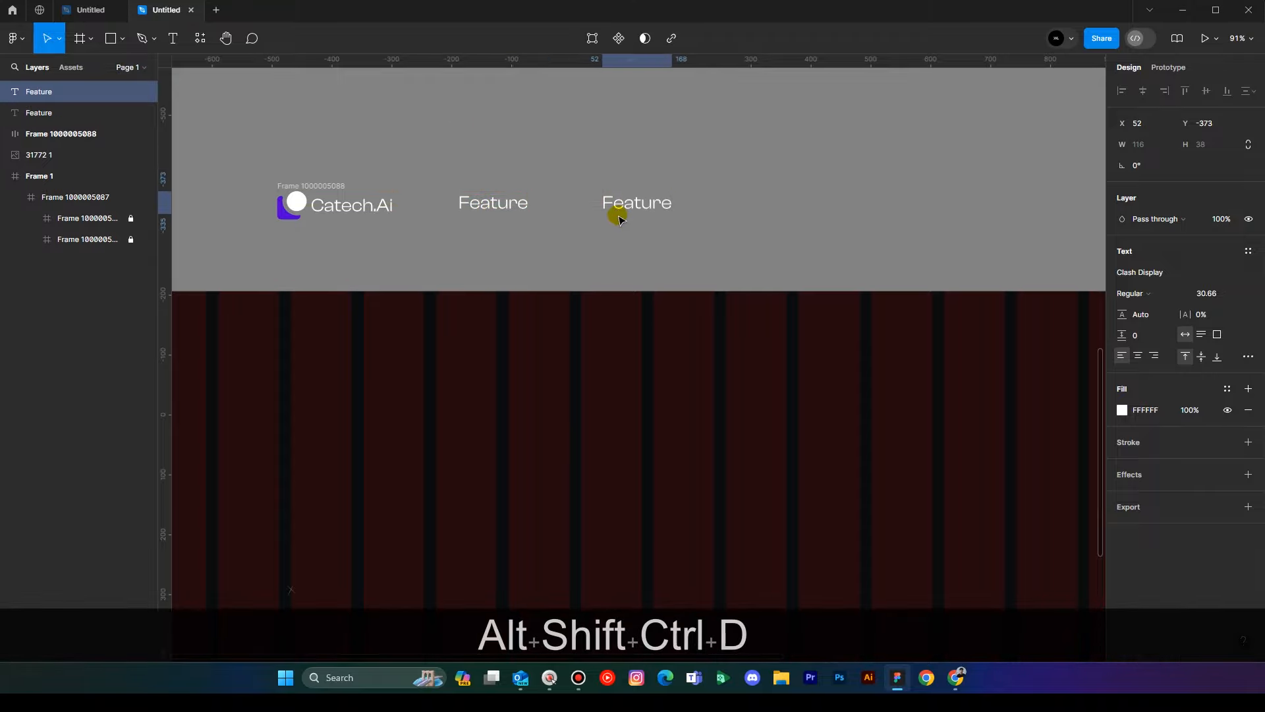
drag(432, 162, 848, 256)
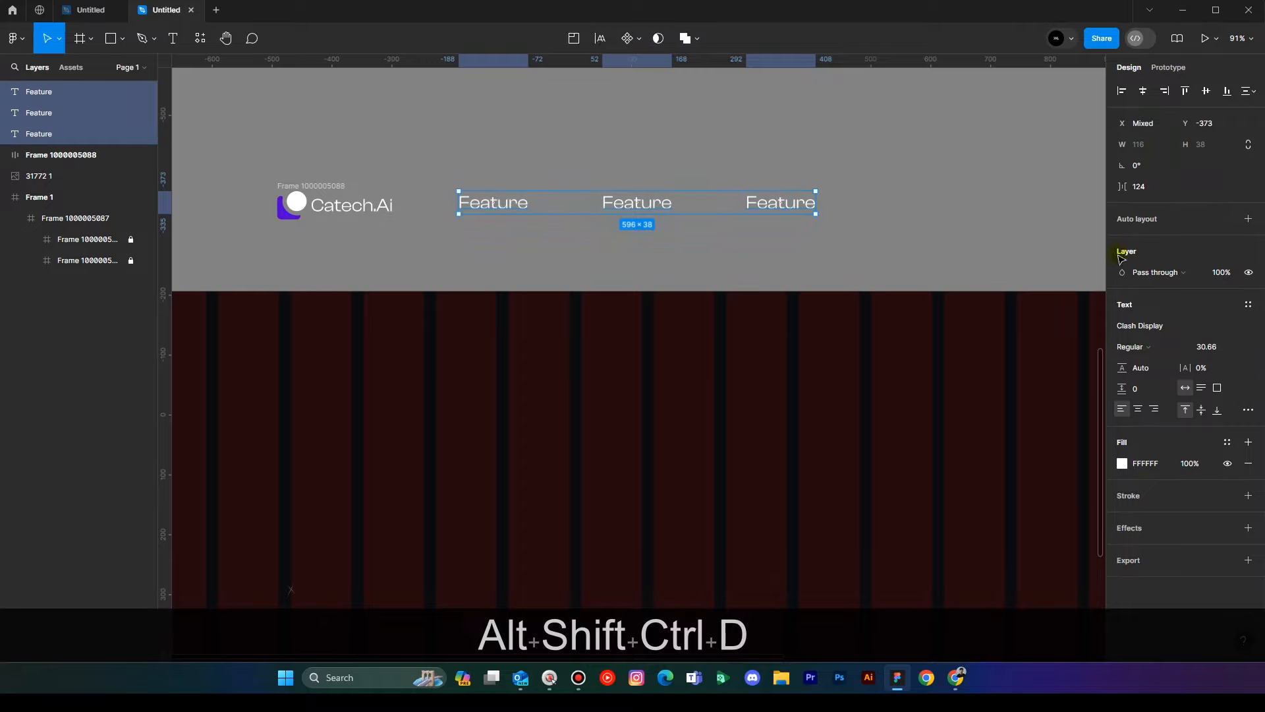
key(shift+a)
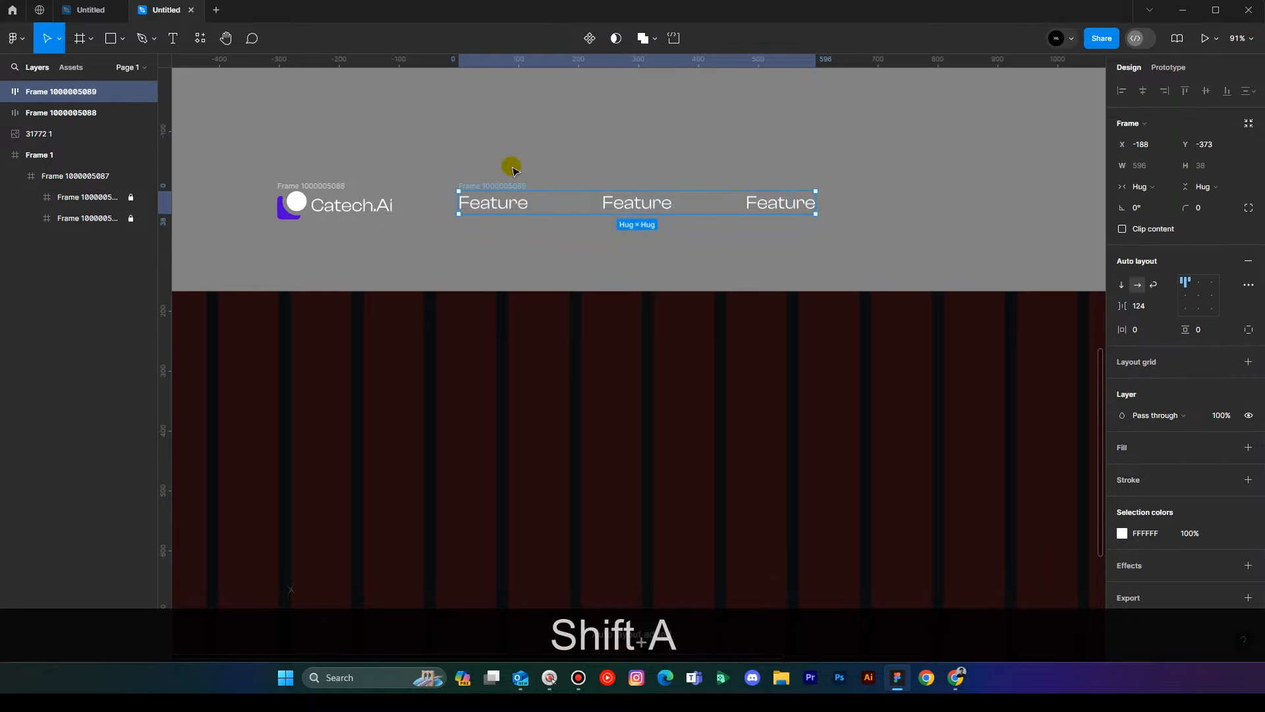
click(513, 117)
Set the auto layout spacing of the Feature row to 103.
key(space)
mouse_move(573, 145)
mouse_down()
mouse_move(542, 147)
mouse_move(565, 147)
mouse_move(552, 147)
mouse_up()
click(464, 188)
key(space)
drag(1123, 312, 1095, 277)
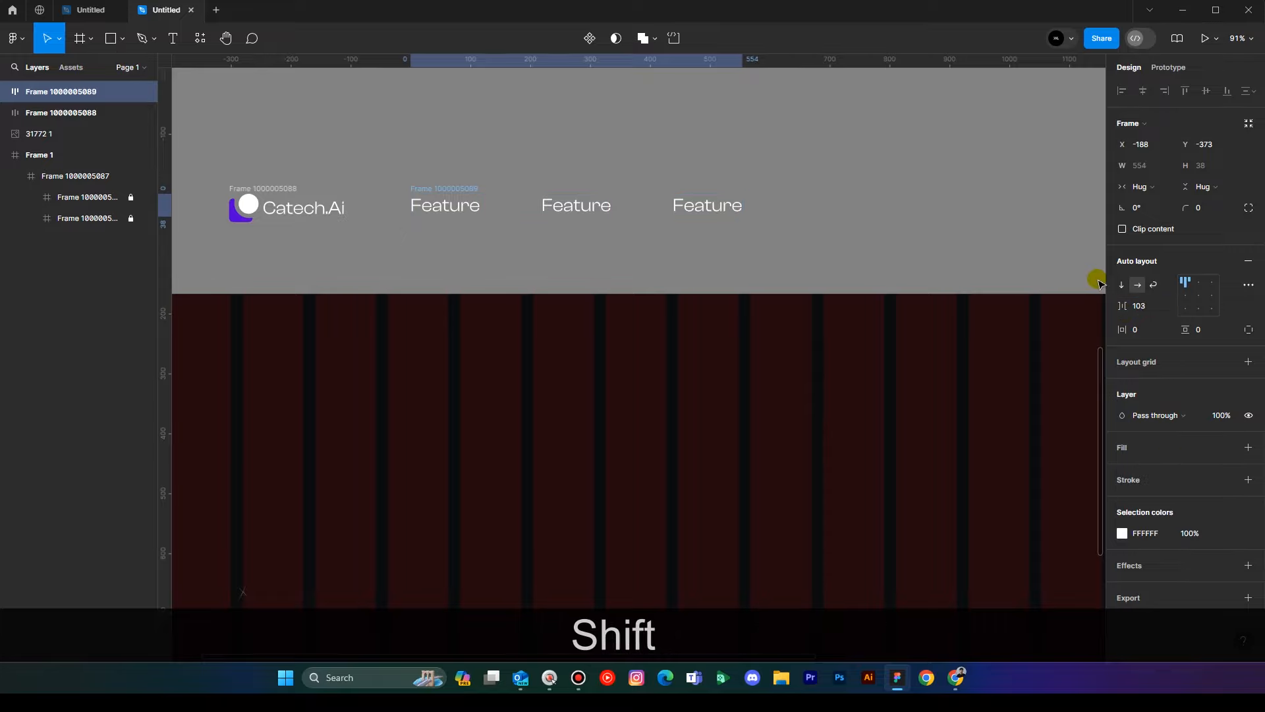
Reduce the font size of the three Feature texts to 18.66.
key(shift+Return)
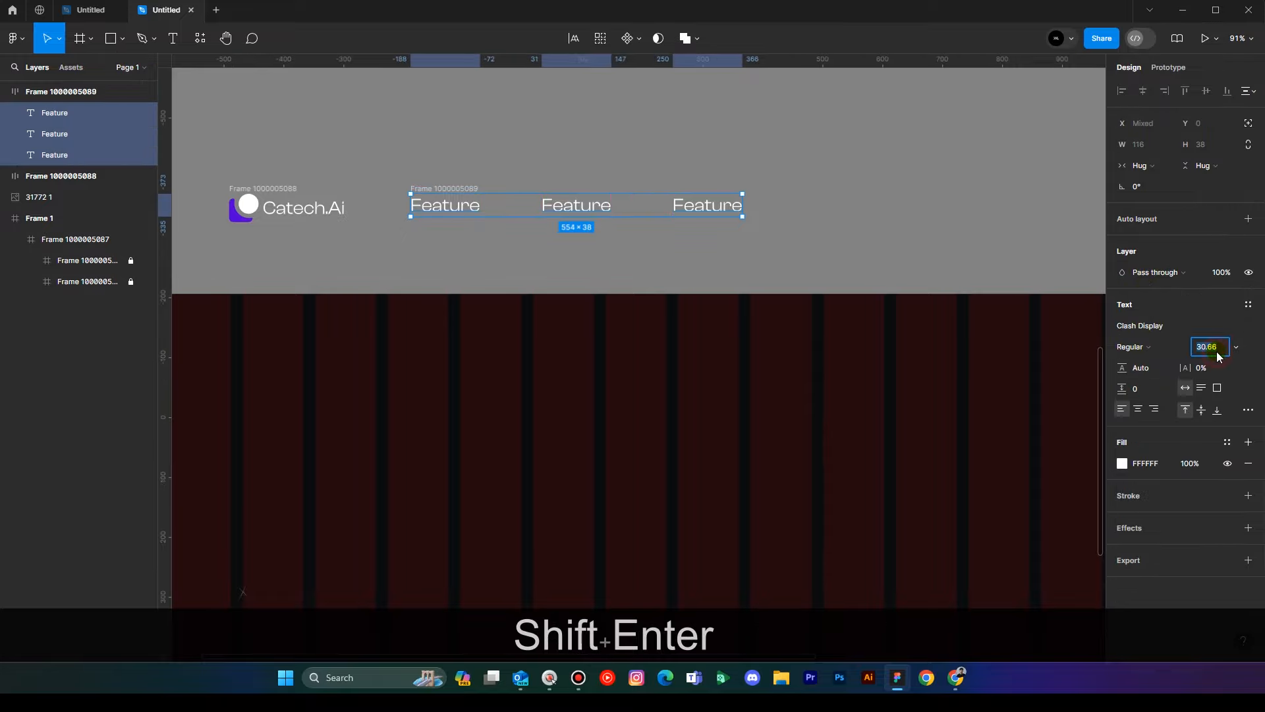
key(Down)
key(Down)
key(Down)
key(Down)
key(Down)
key(Up)
key(Up)
click(736, 106)
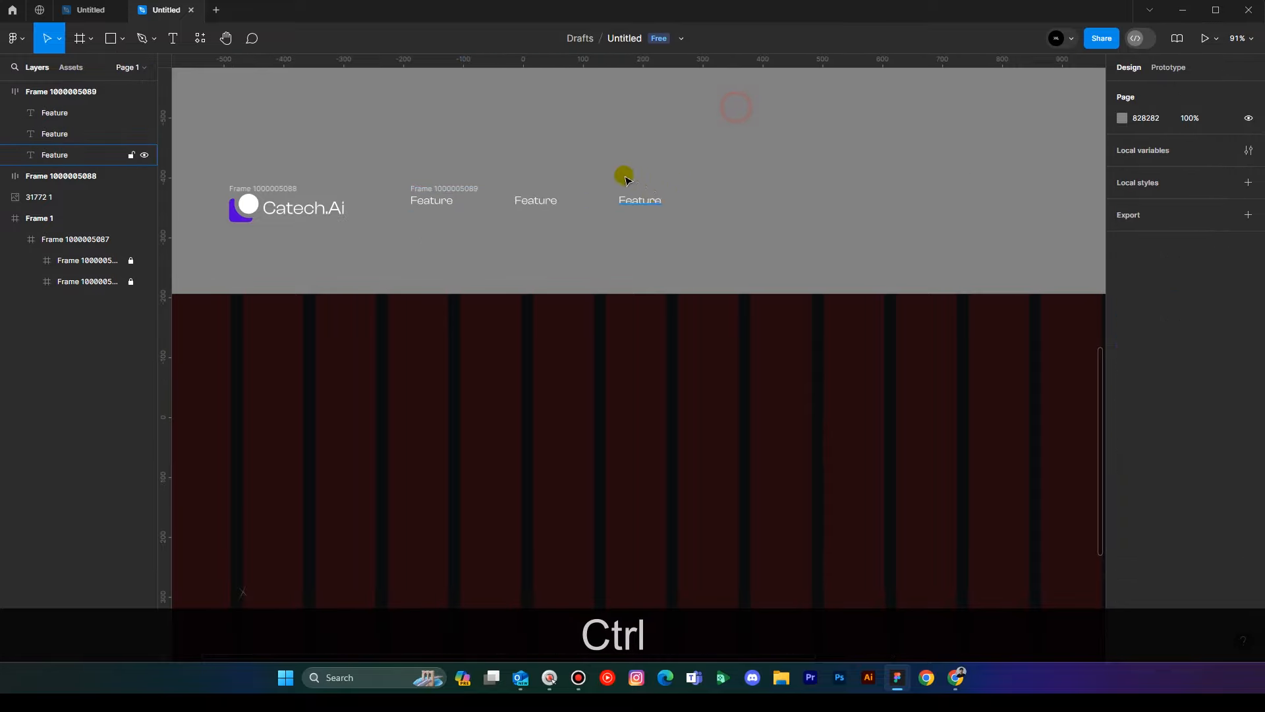
Cut the logo frame and the Feature row and paste them into Frame 1.
key(ctrl+space)
drag(625, 179, 343, 135)
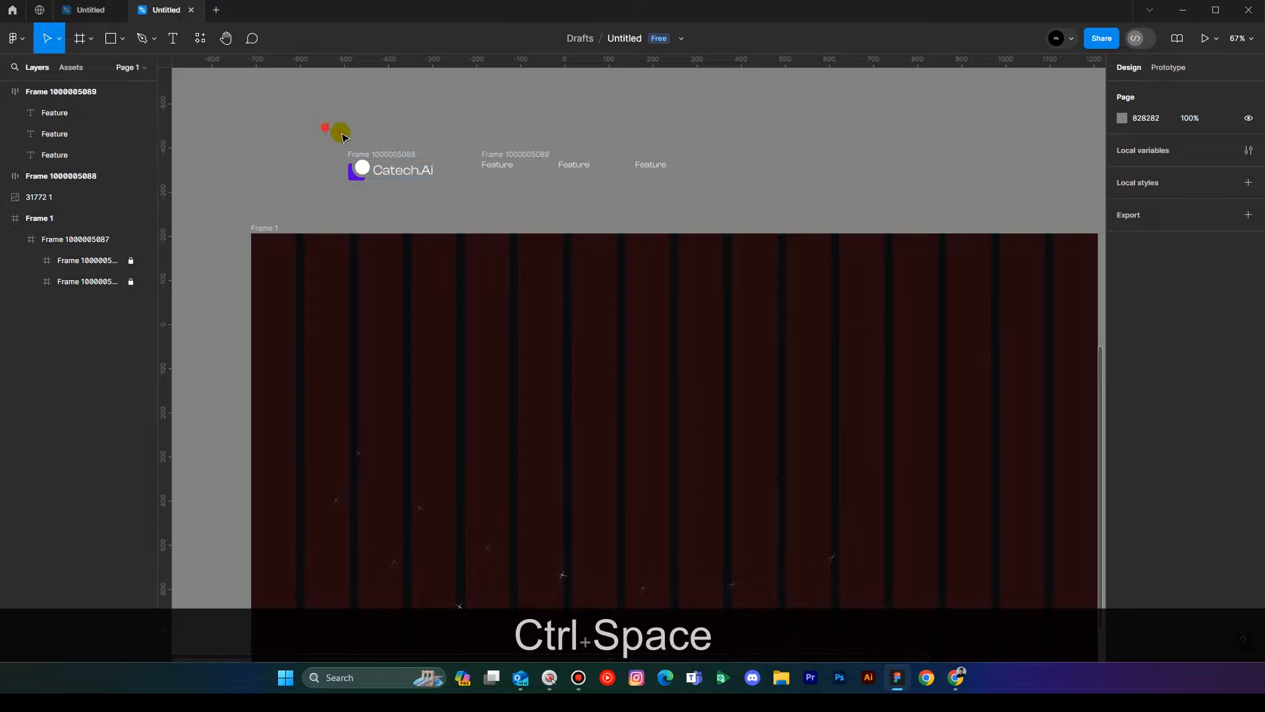
drag(738, 212, 723, 207)
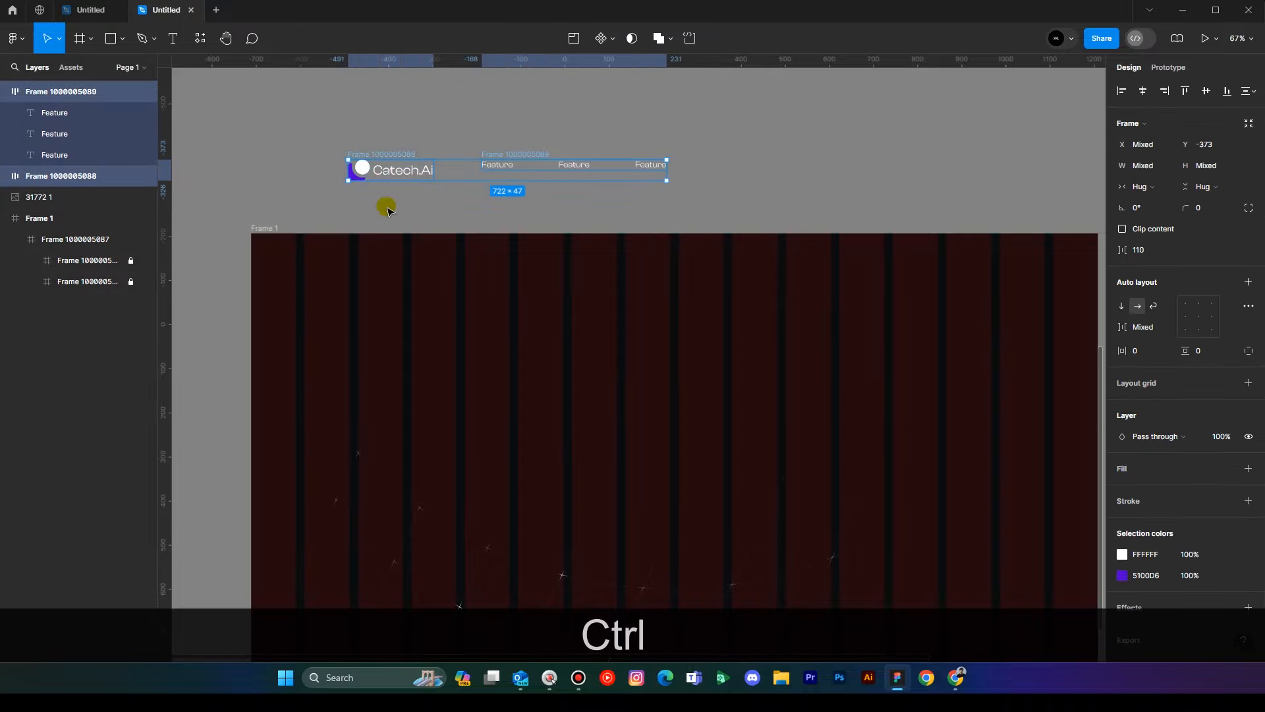
key(ctrl+x)
click(275, 235)
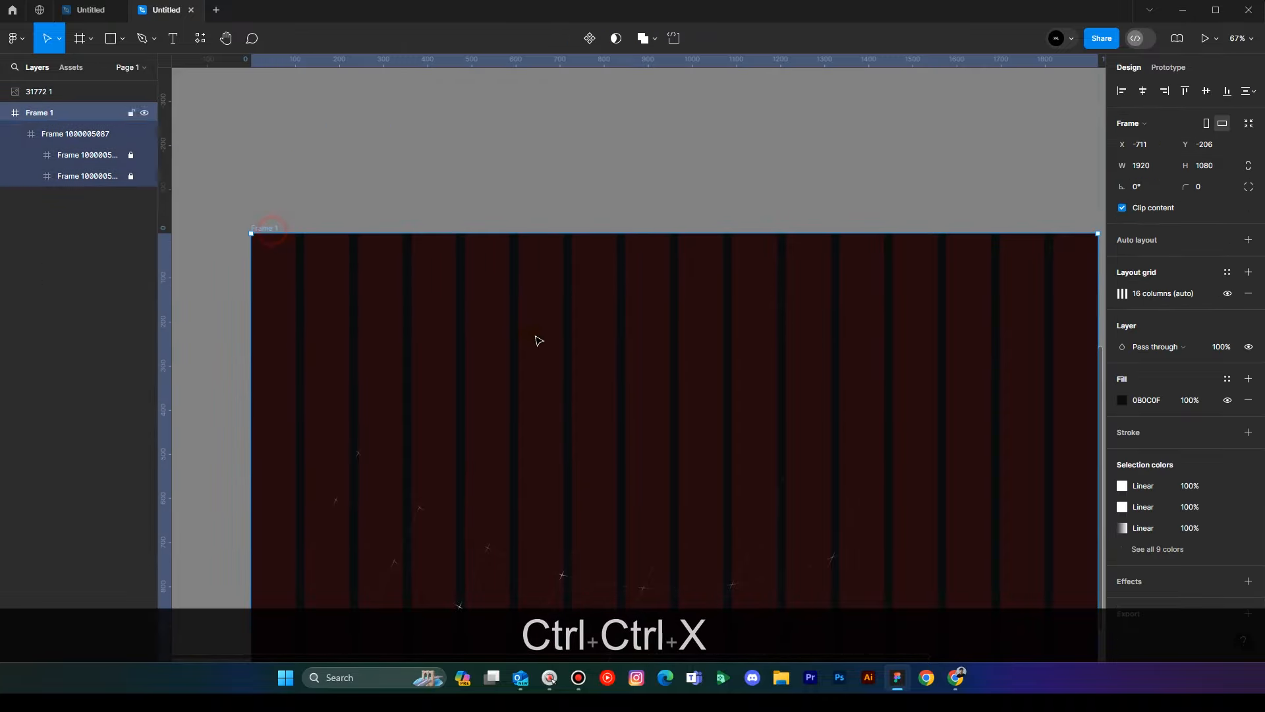
scroll(551, 306, down, 2)
key(ctrl+v)
drag(596, 196, 549, 222)
click(632, 125)
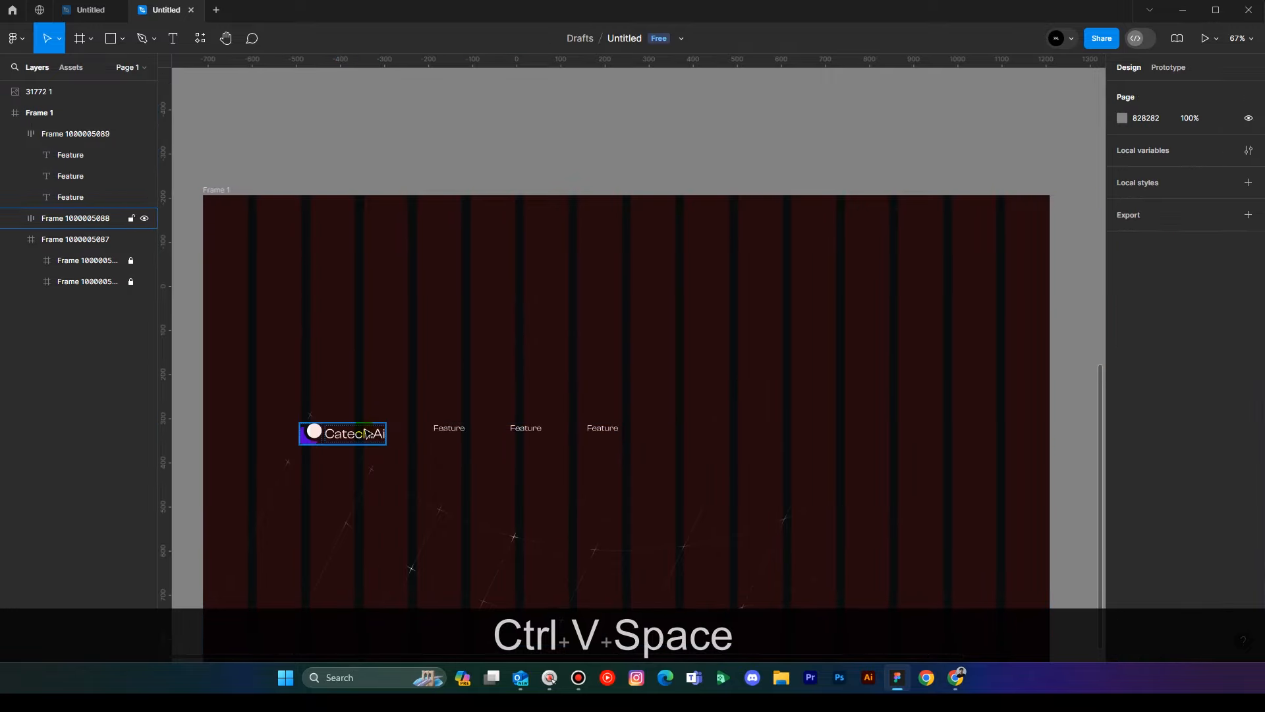
Place the logo at X 256, Y 89 and the Feature row, with left-centre alignment, at X 755, Y 108 in Frame 1.
drag(380, 432, 395, 244)
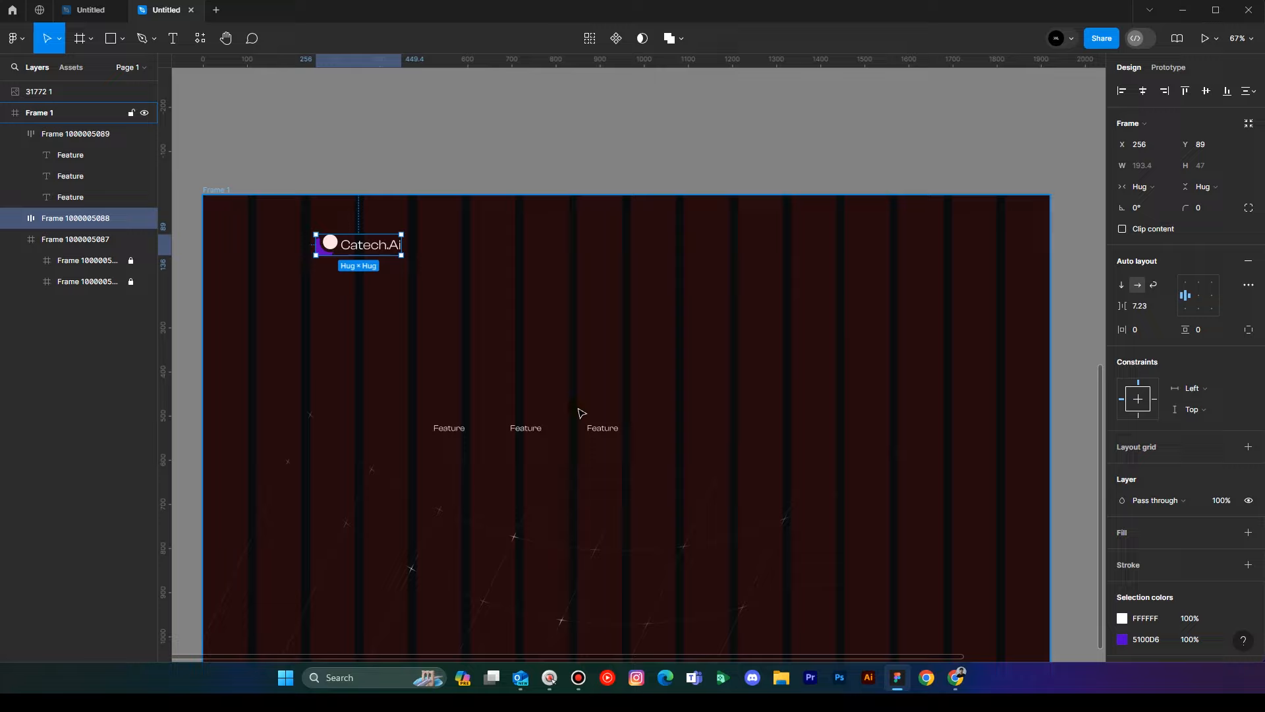
click(546, 428)
click(1182, 296)
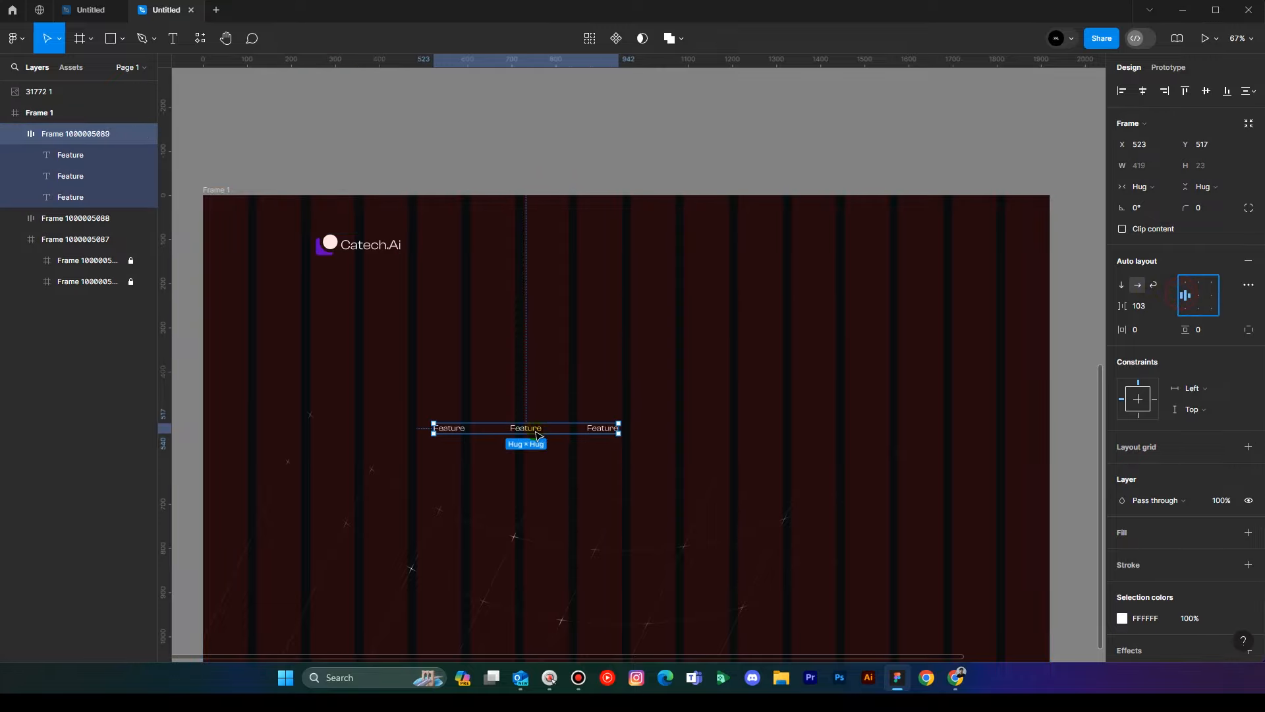
drag(526, 432, 628, 251)
Set the font size of the three Feature texts to 25.66 and centre-align their text.
key(Return)
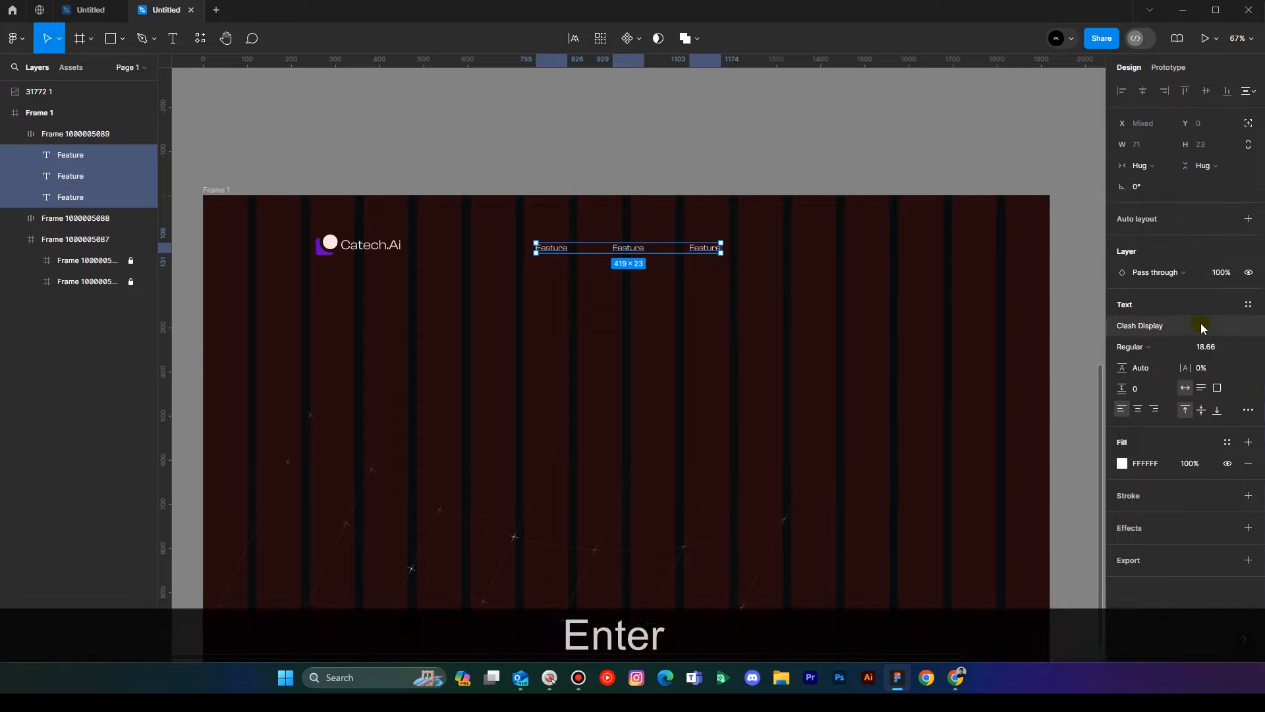
click(1219, 348)
key(Up)
key(Up)
key(Up)
key(Up)
key(Up)
key(Up)
key(Up)
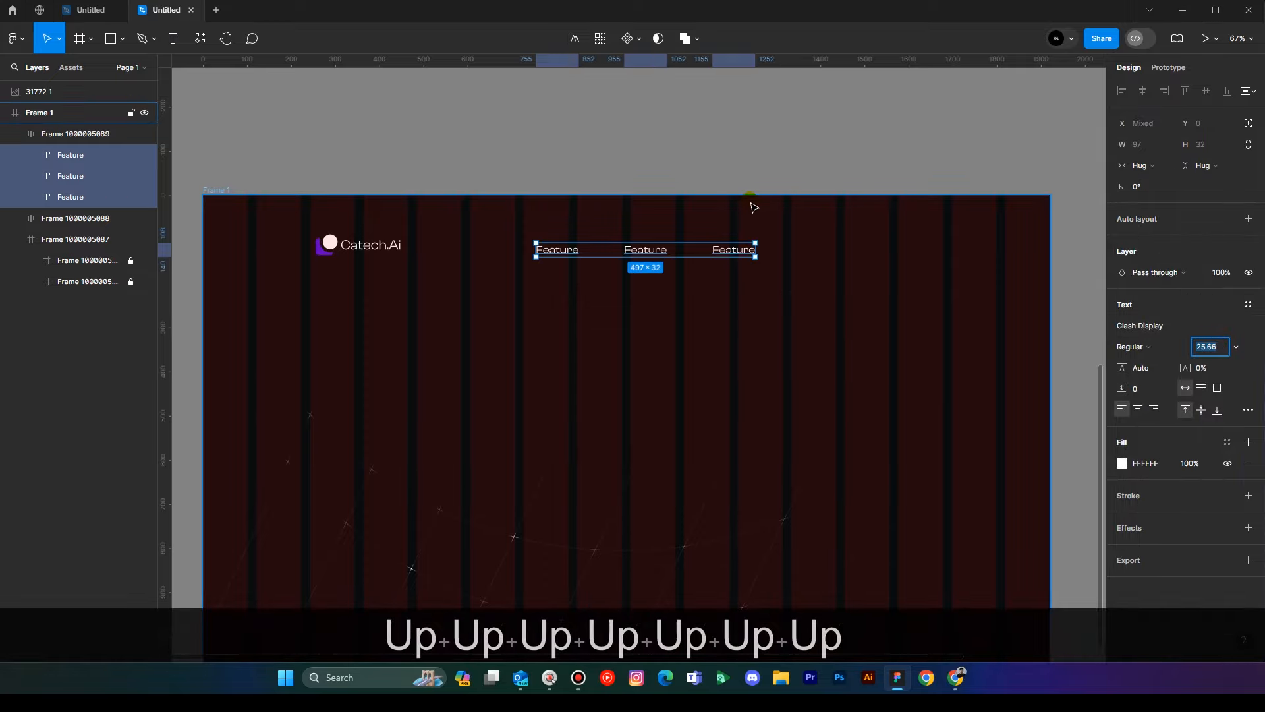
click(1138, 409)
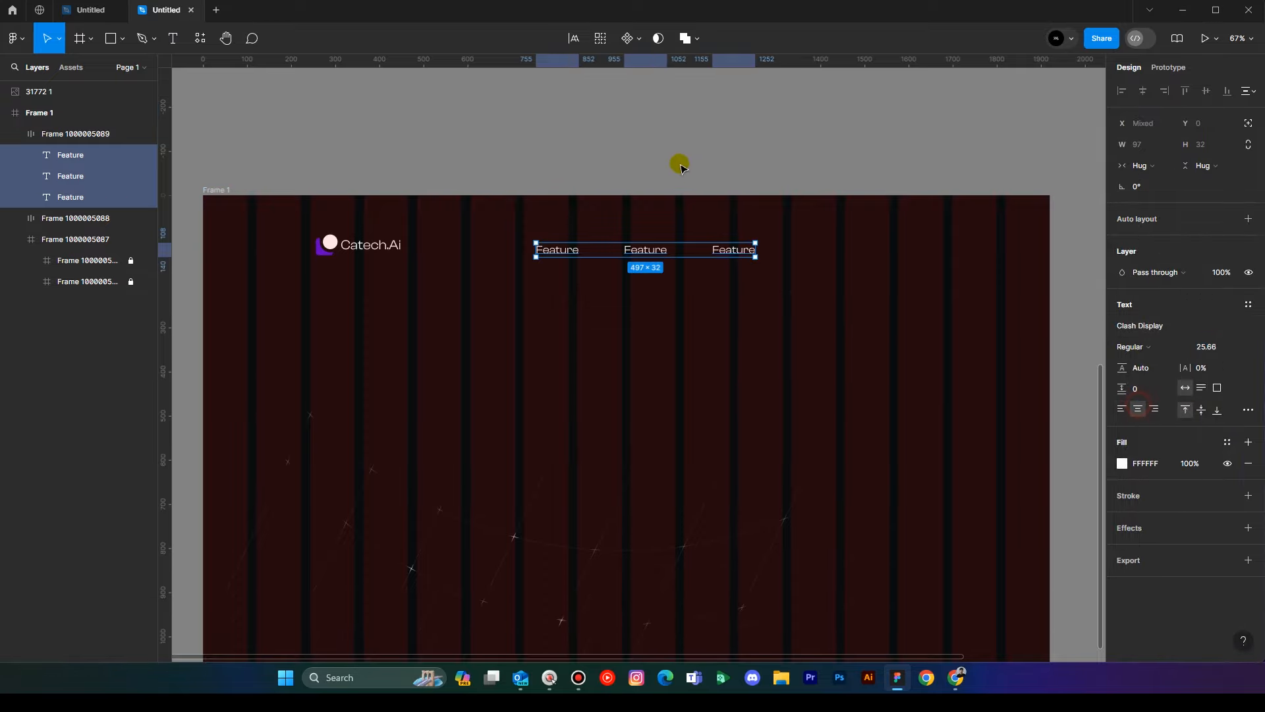
click(573, 180)
Change the second Feature text to "About" and the third to "Blog".
scroll(580, 247, up, 3)
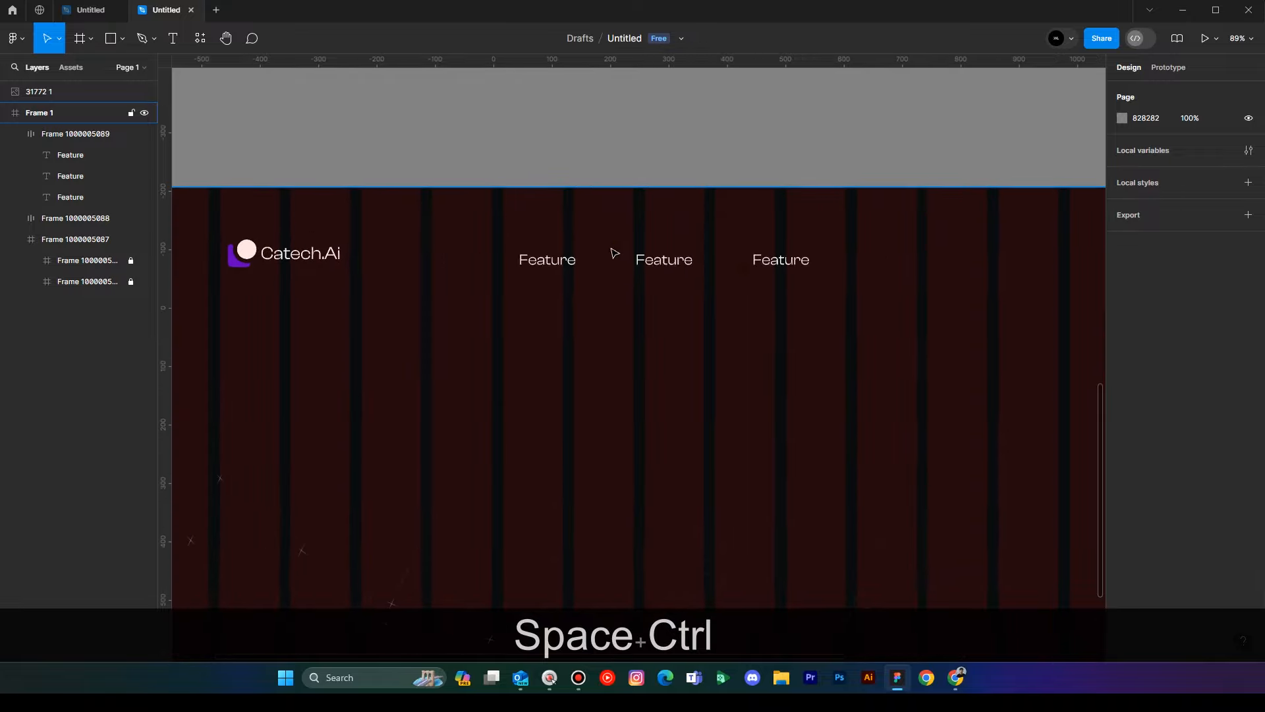
key(t)
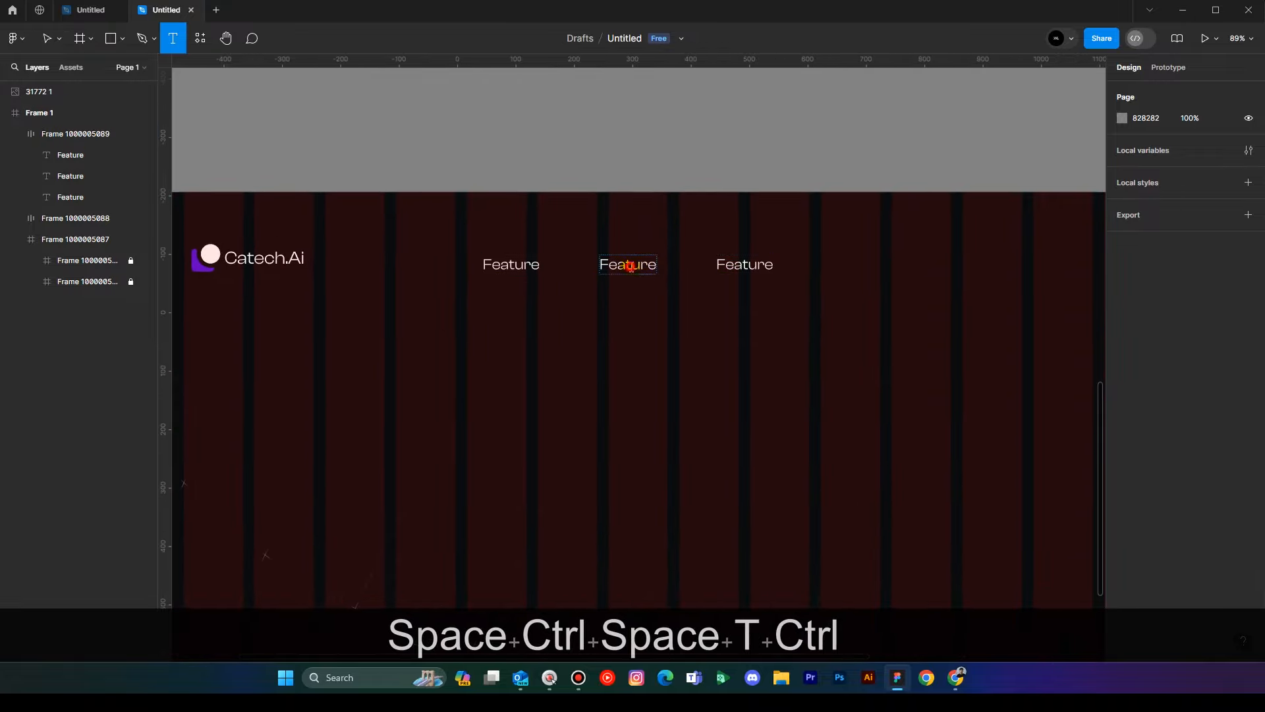
click(631, 265)
key(ctrl+a)
text(About)
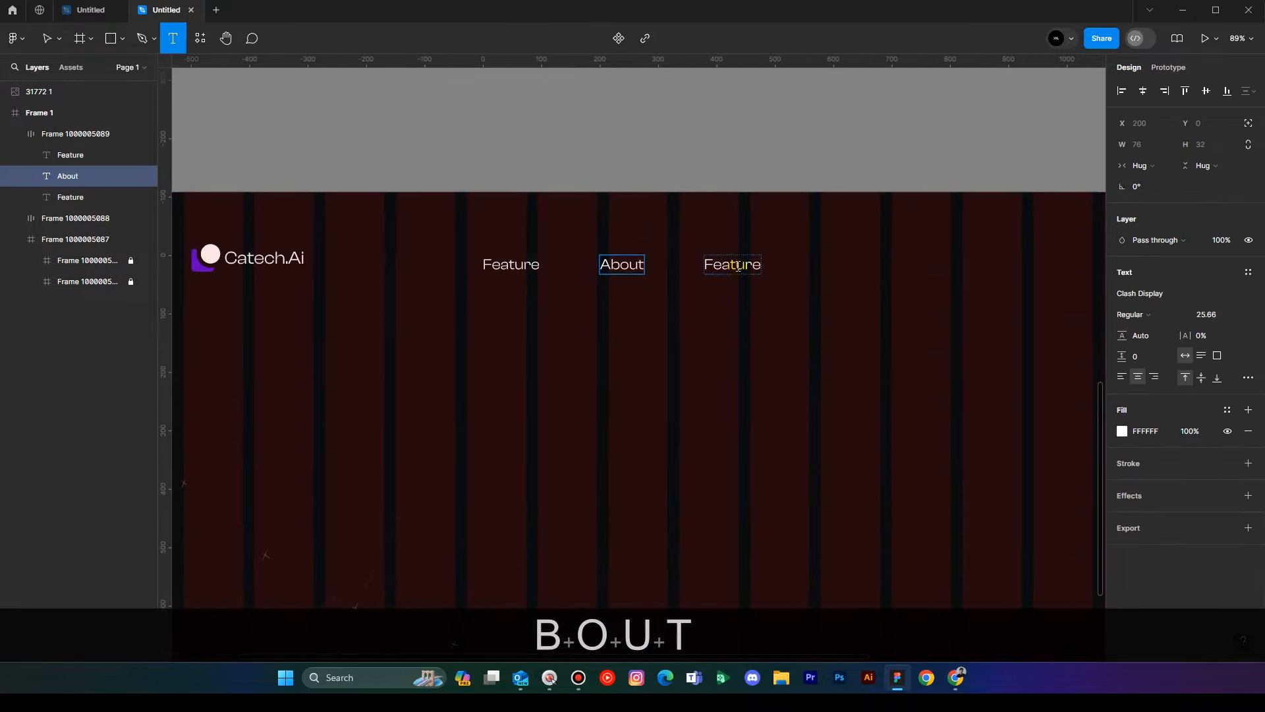
click(738, 265)
key(ctrl+a)
text(Blog)
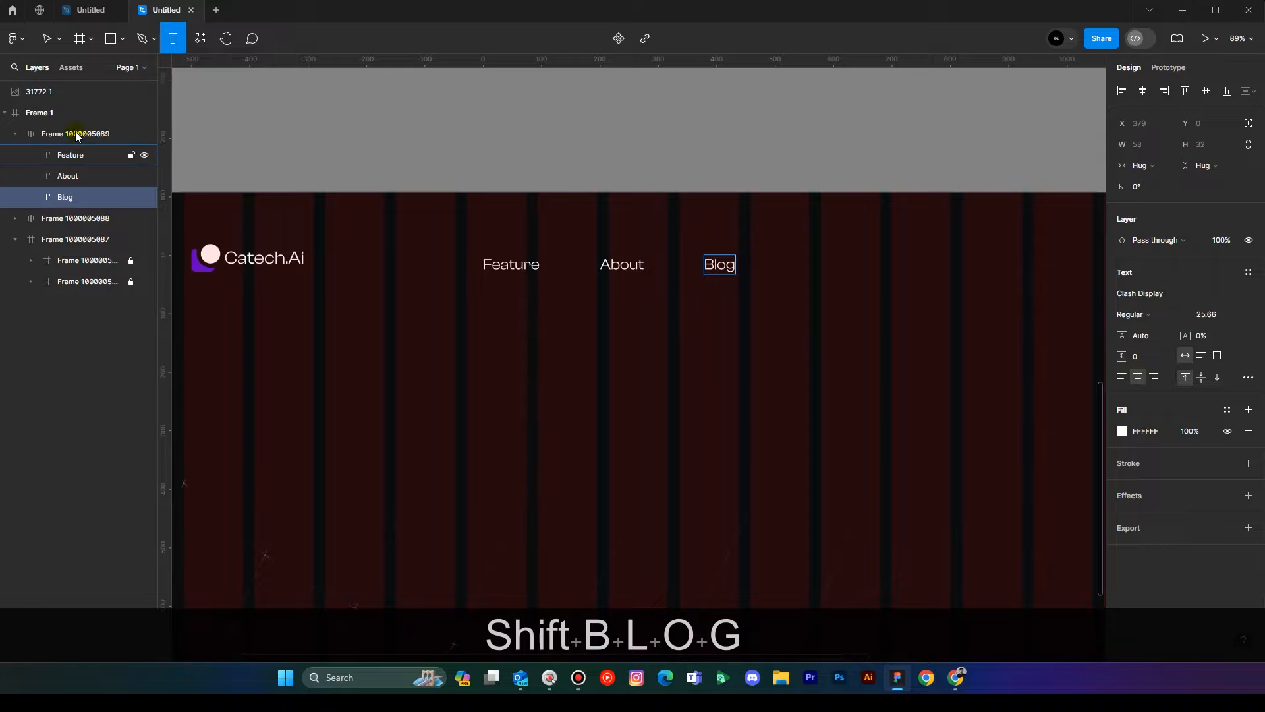
click(47, 38)
click(475, 96)
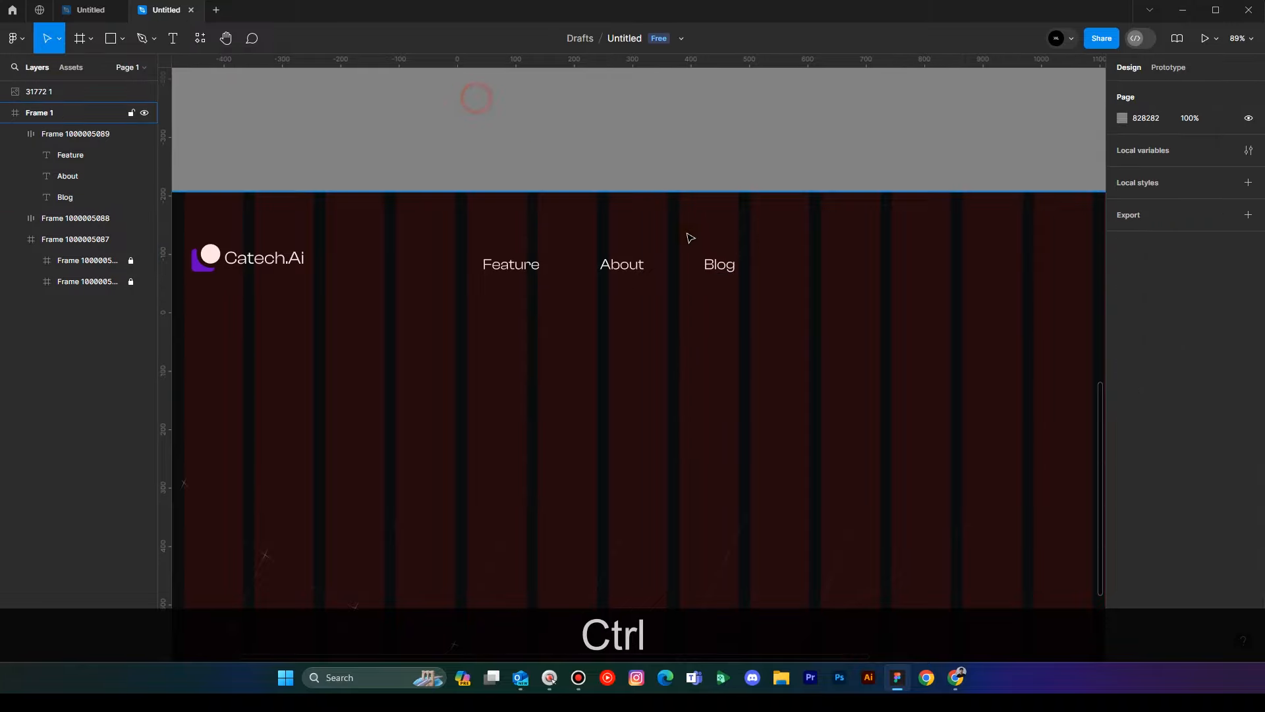
Wrap the Catech.Ai logo and the link row in one auto layout frame and align its contents left-centre.
ctrl+scroll(685, 231, down, 1)
ctrl+click(645, 250)
ctrl+shift+click(311, 264)
key(ctrl+shift+a)
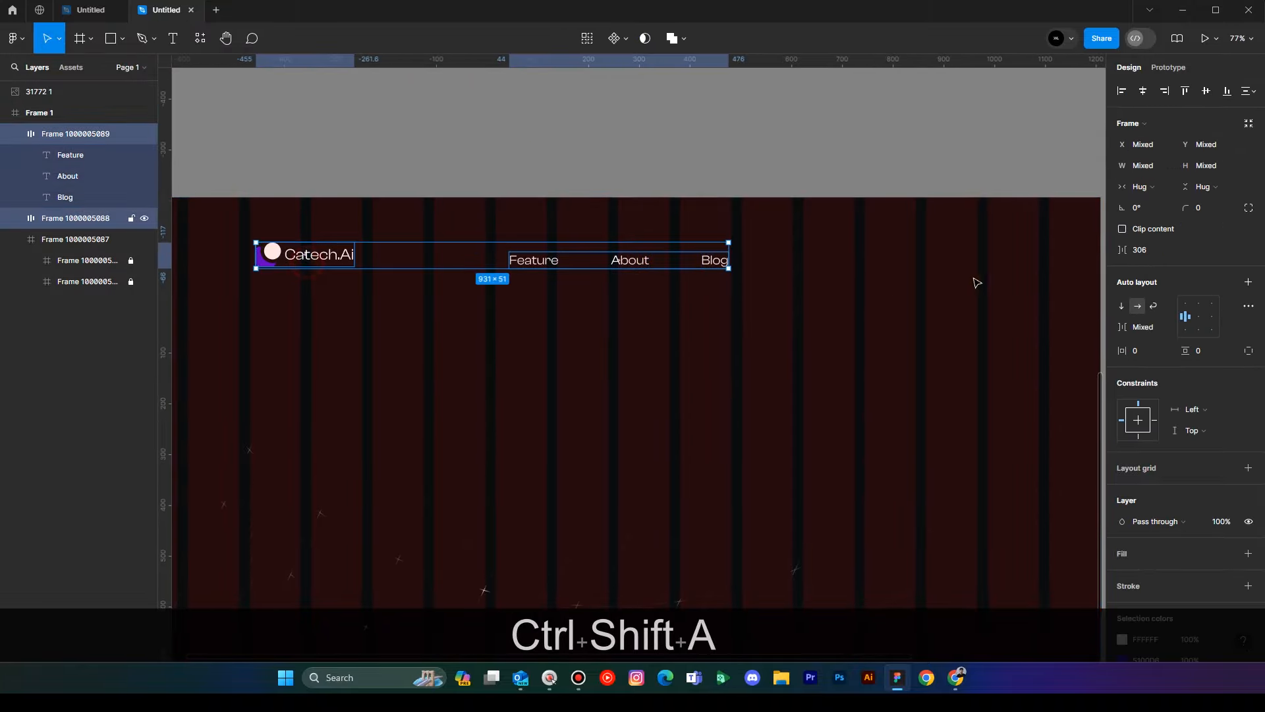
click(622, 162)
drag(663, 174, 641, 168)
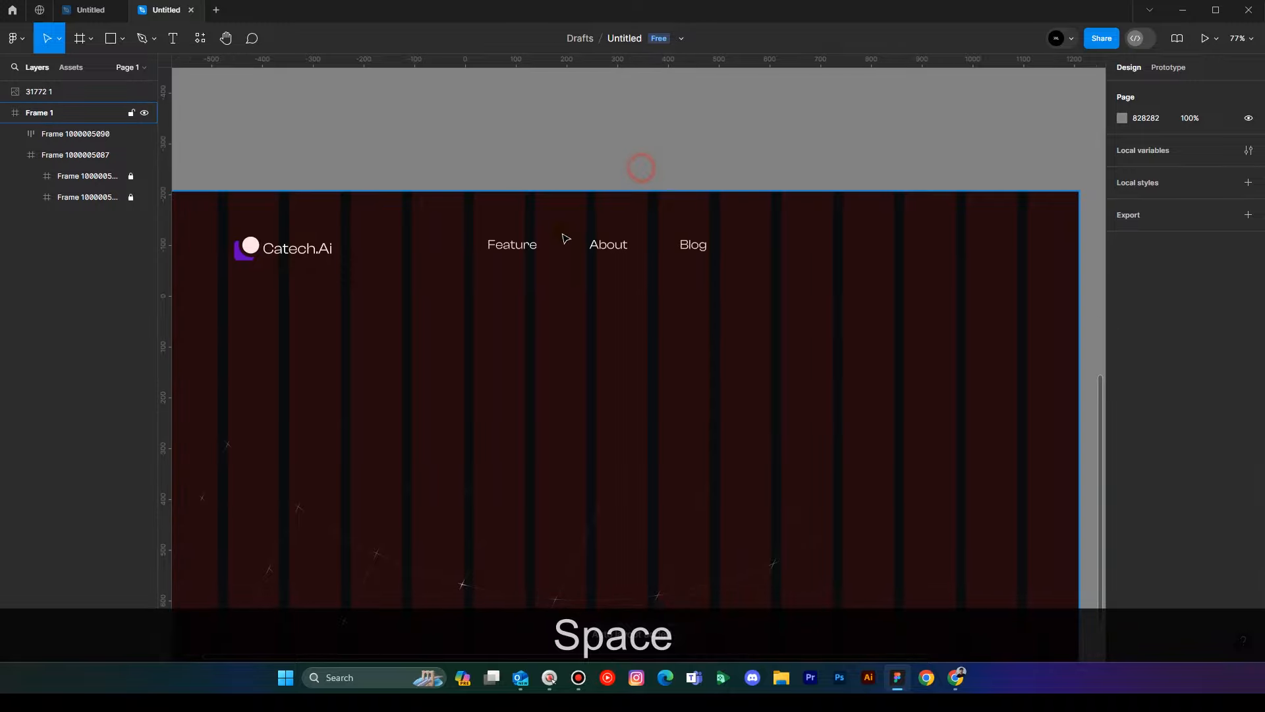
click(563, 239)
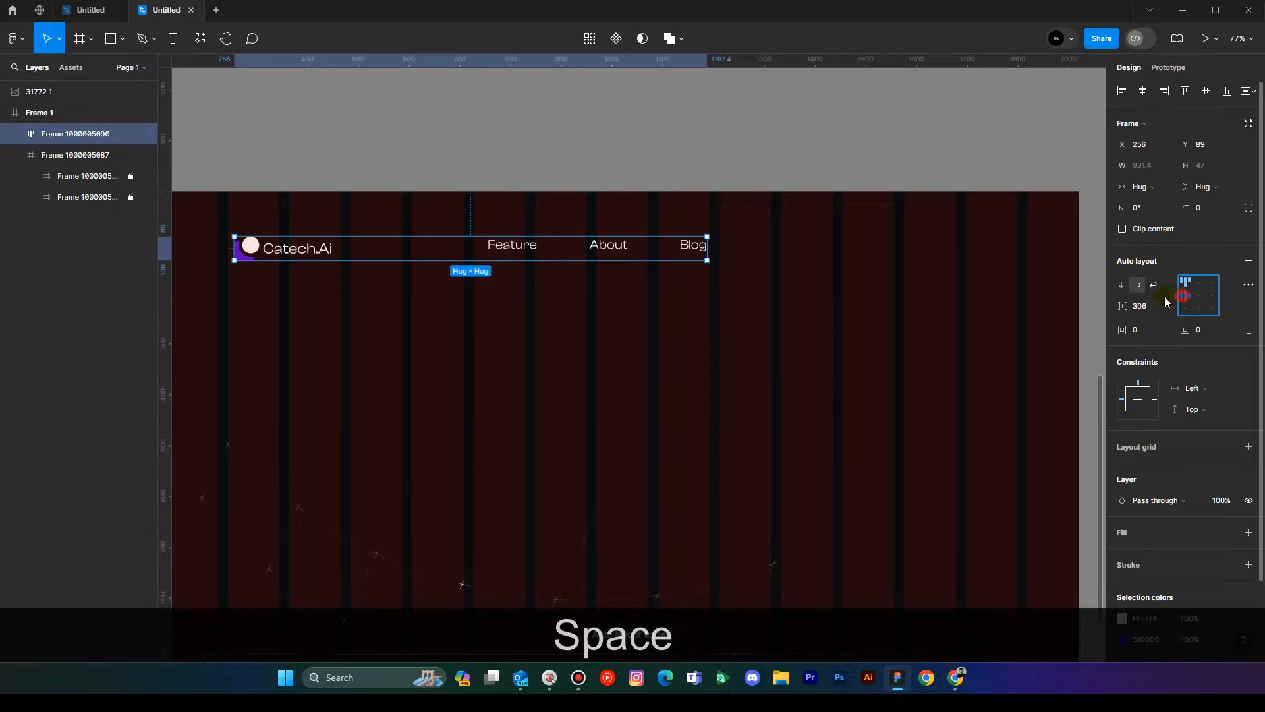
drag(633, 147, 658, 144)
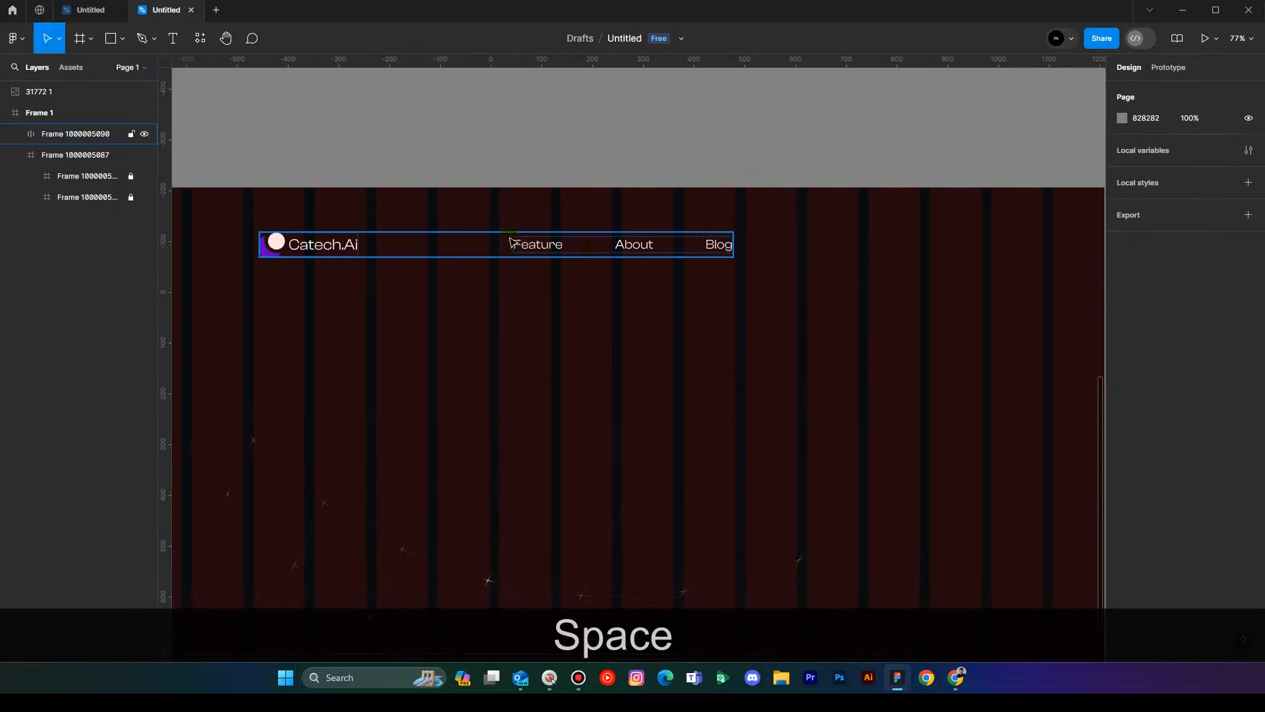
drag(478, 238, 465, 205)
Ungroup the combined header frame into the separate logo and link row.
click(298, 243)
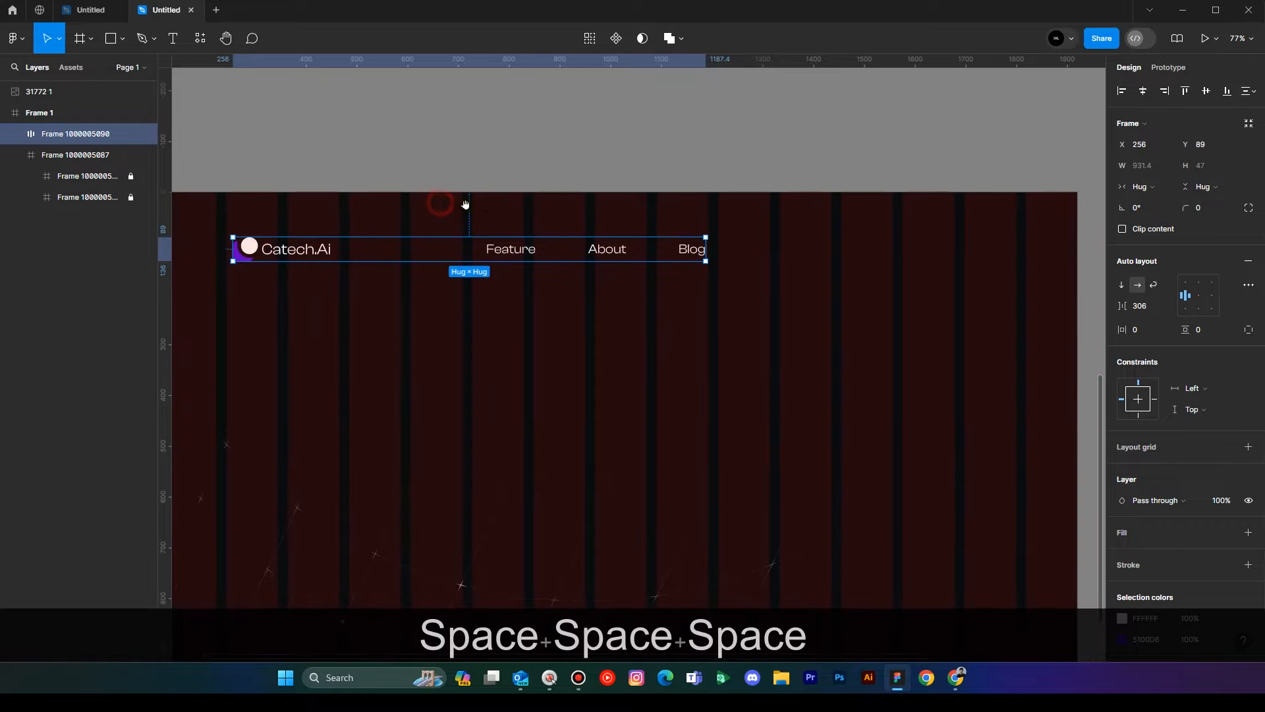
click(466, 145)
click(303, 244)
key(ctrl+shift+g)
click(732, 152)
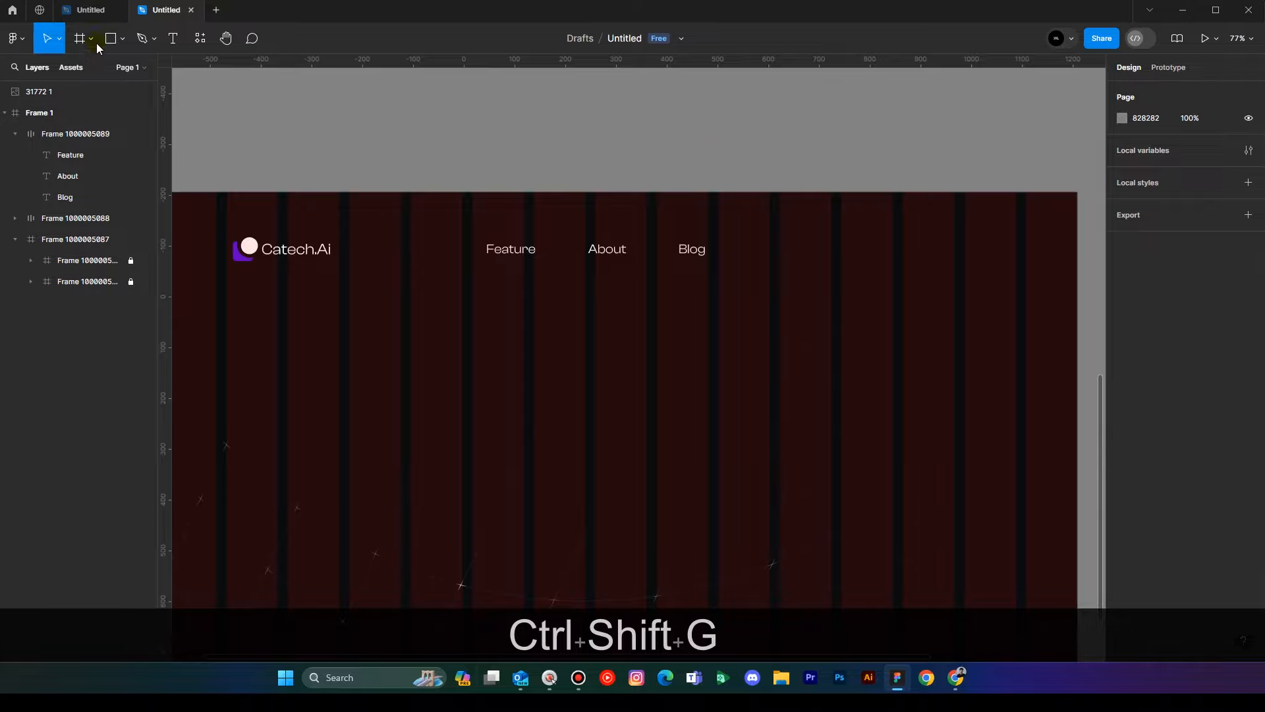
Add a "Sign Up" text beside the Blog link and replace its wording with "Login".
click(173, 39)
scroll(829, 286, up, 3)
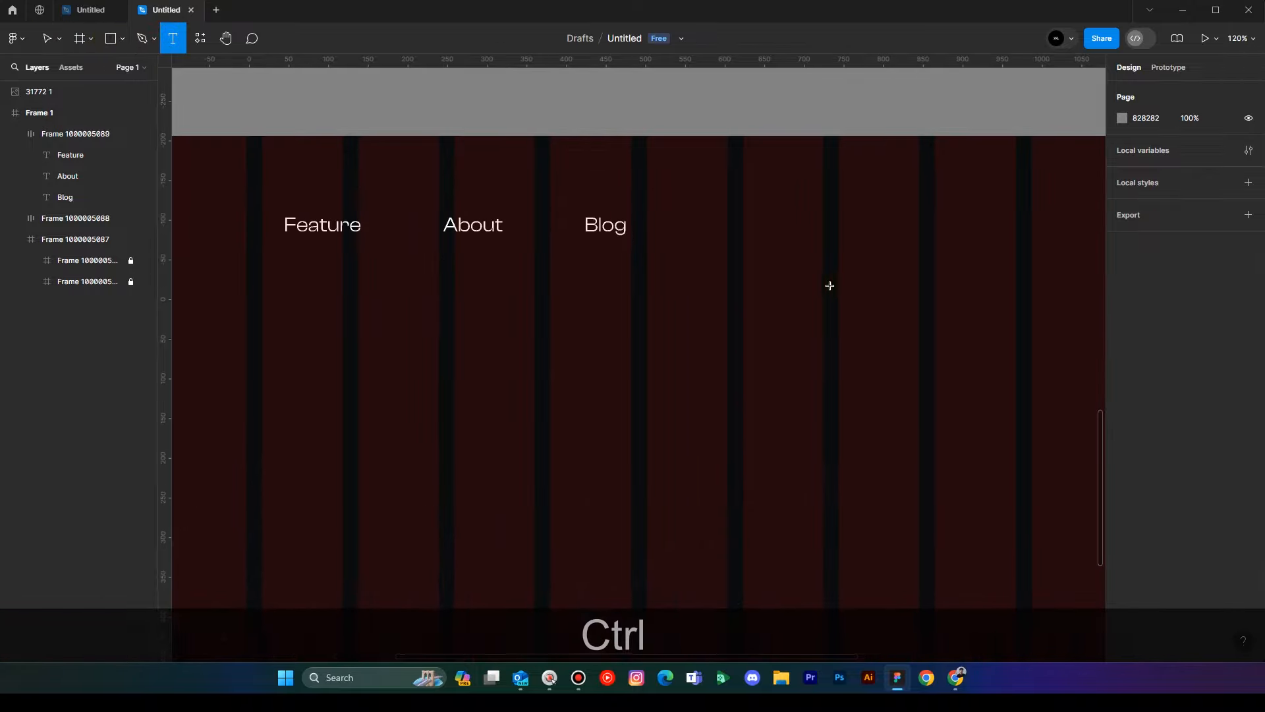
click(704, 233)
text(Sign Up)
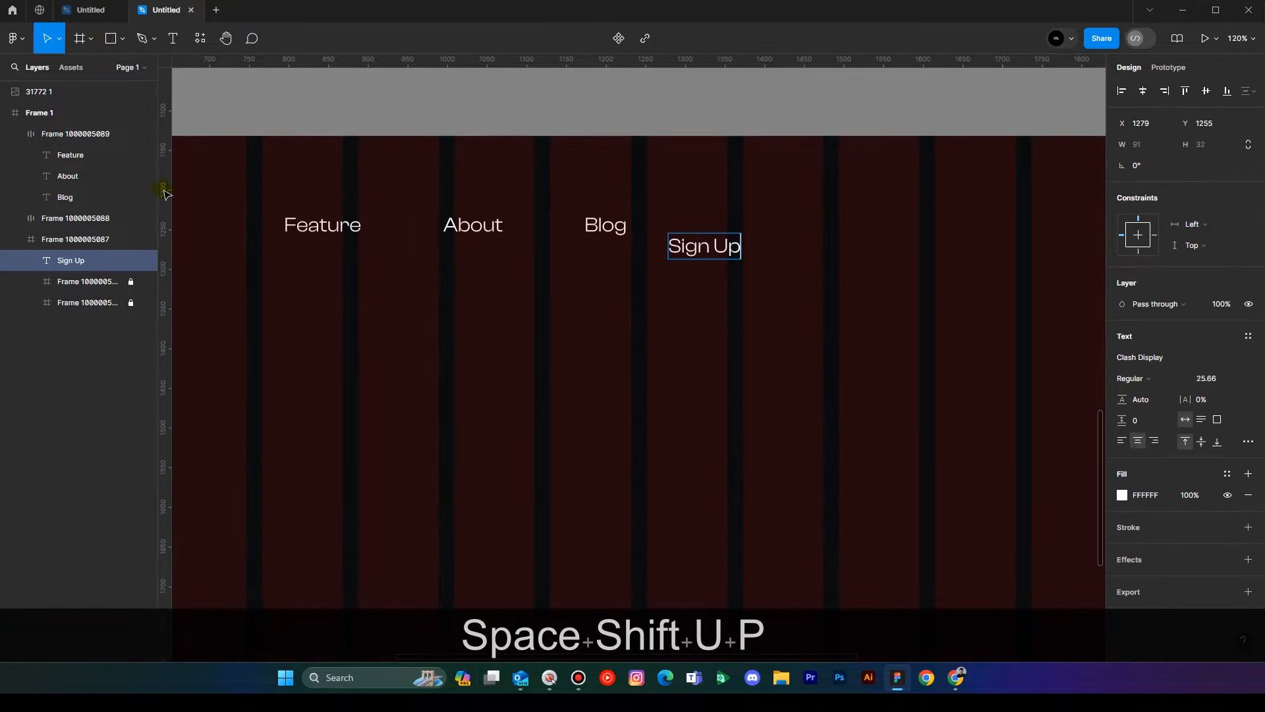
key(Escape)
key(ctrl+z)
key(ctrl+a)
text(Login)
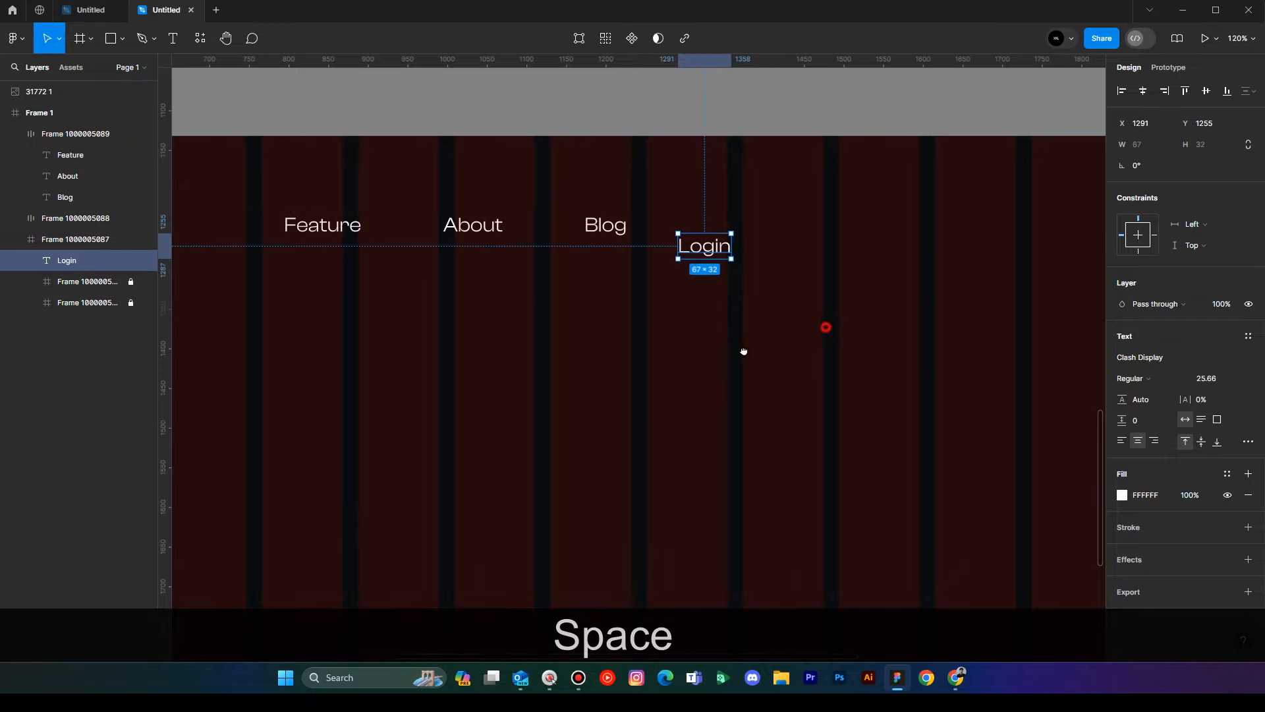
Wrap the Login text in an auto layout frame, widen it to about 163, and set its corner radius to 17.
drag(825, 327, 712, 356)
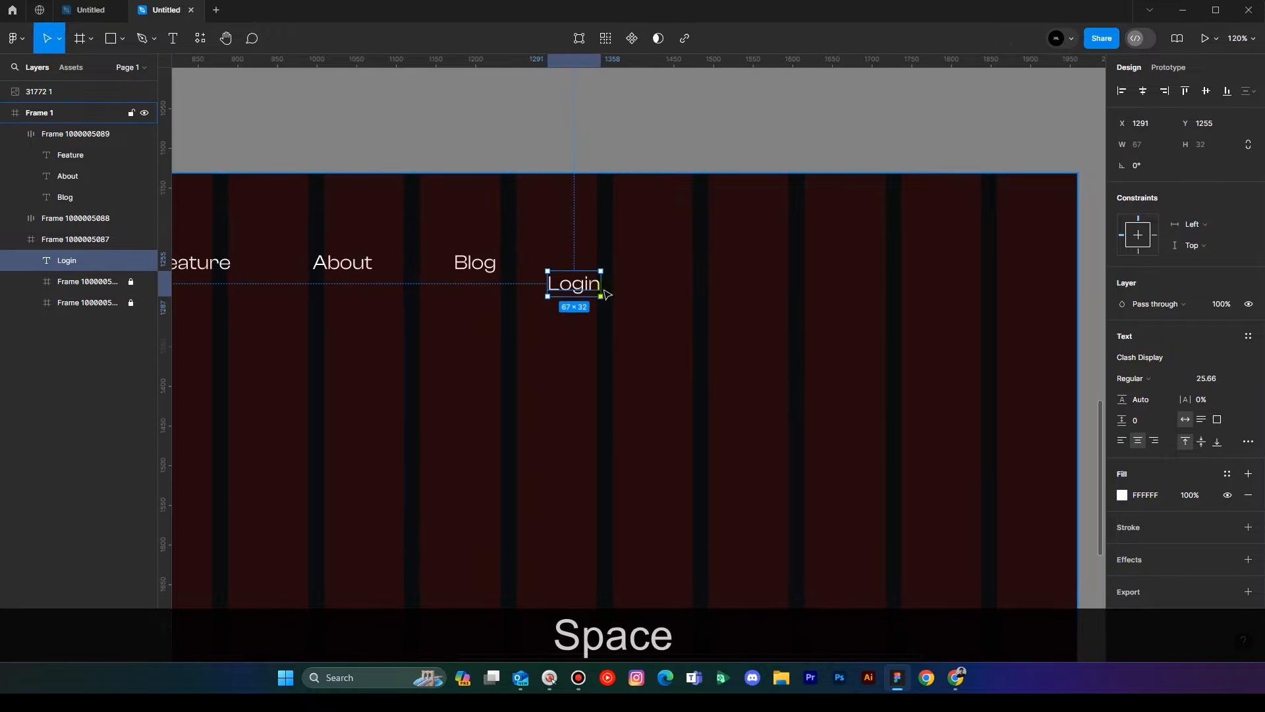
key(shift+a)
drag(671, 333, 681, 330)
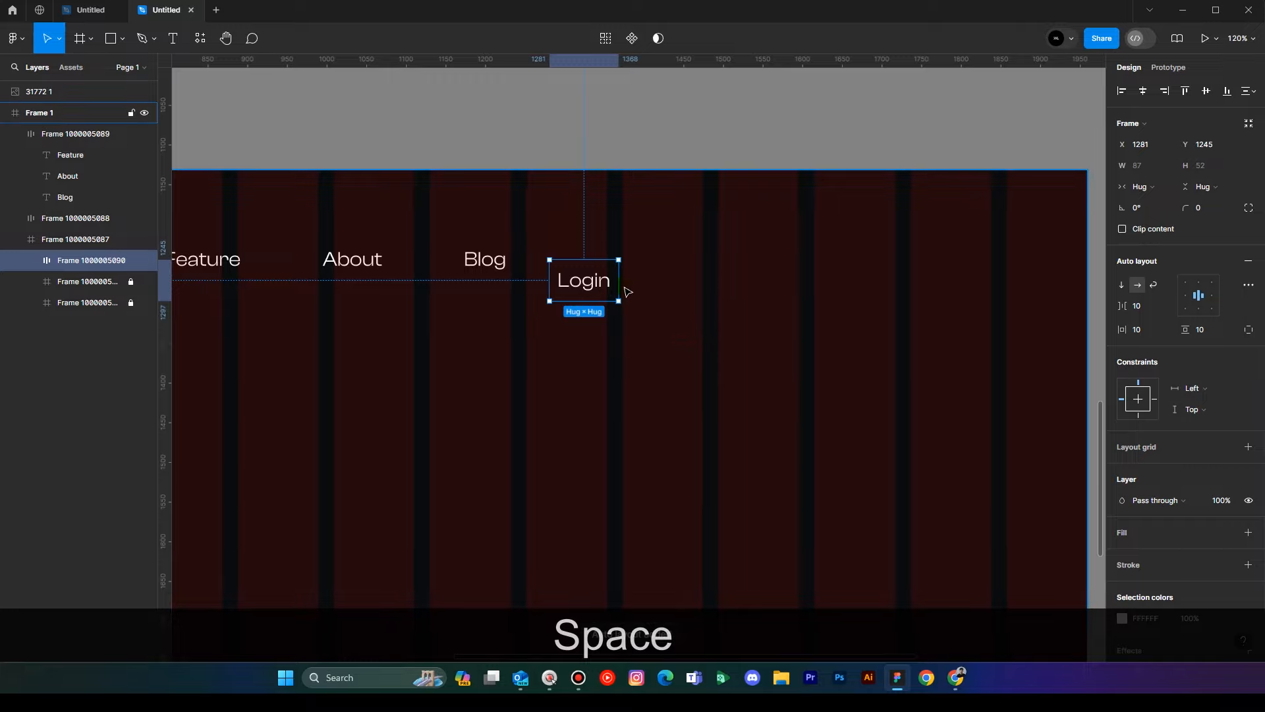
drag(619, 280, 680, 282)
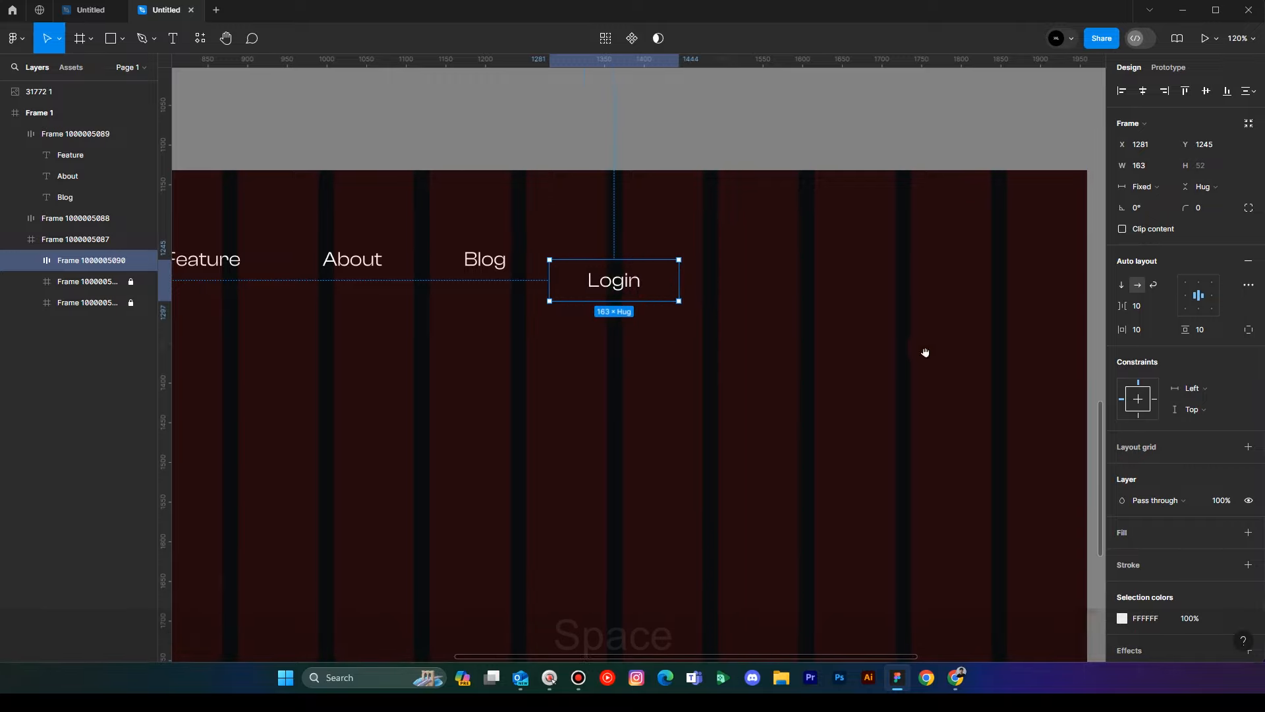
drag(925, 353, 920, 314)
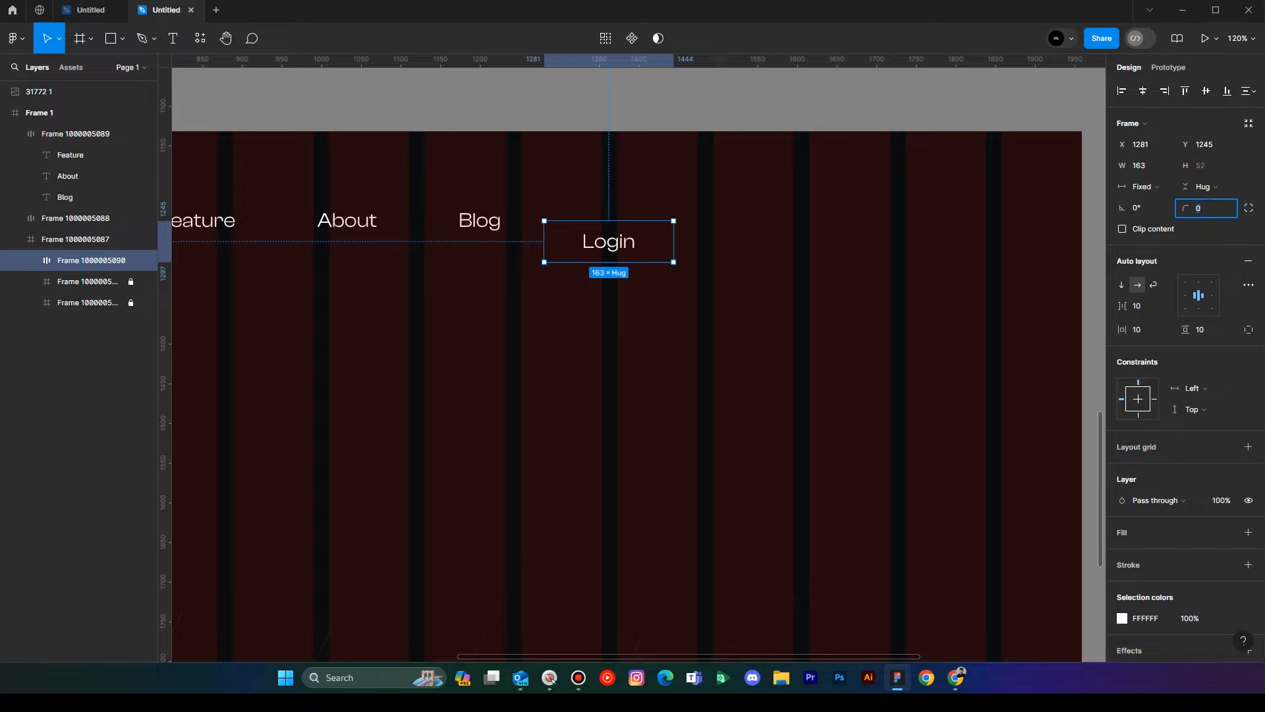
drag(1185, 209, 1217, 204)
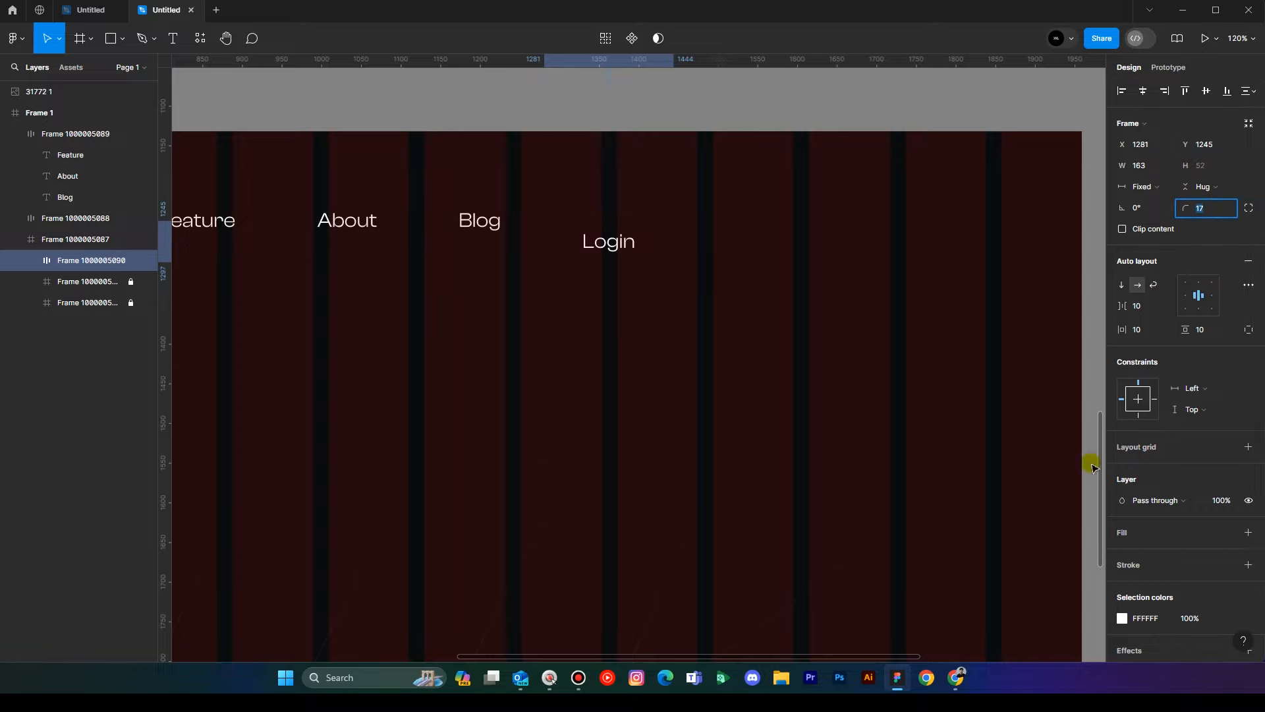
click(1122, 617)
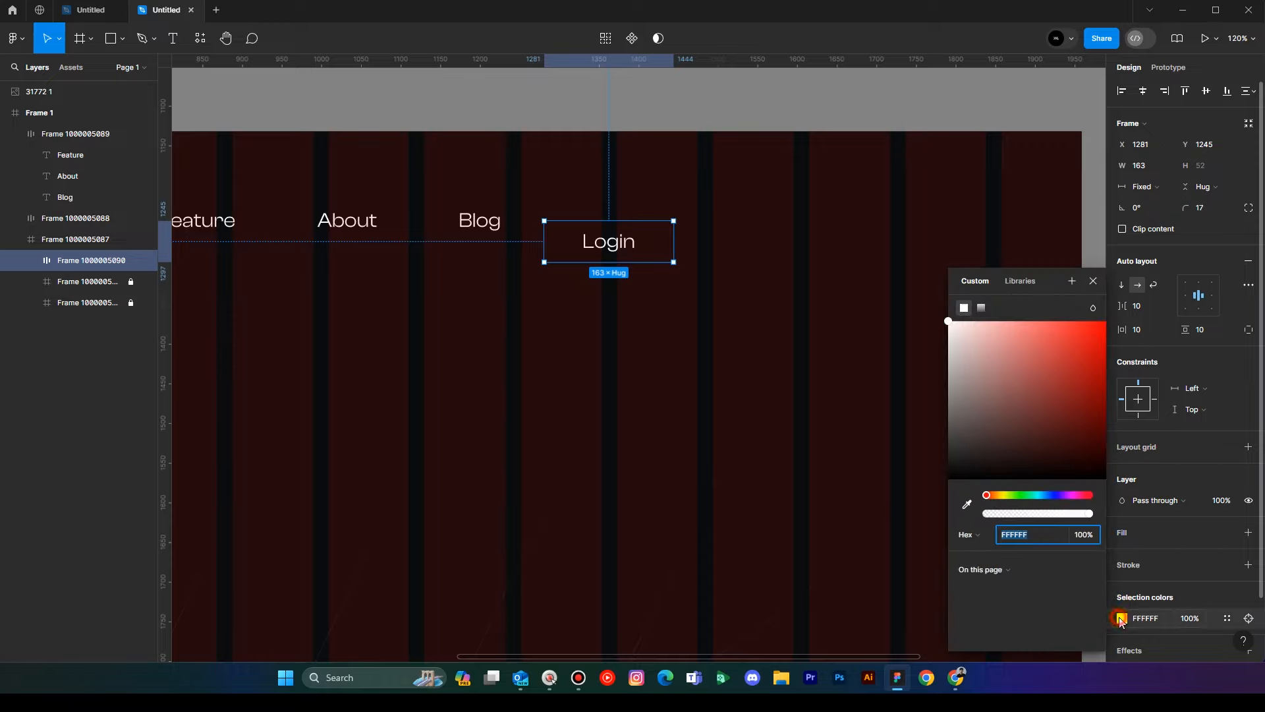
click(1091, 588)
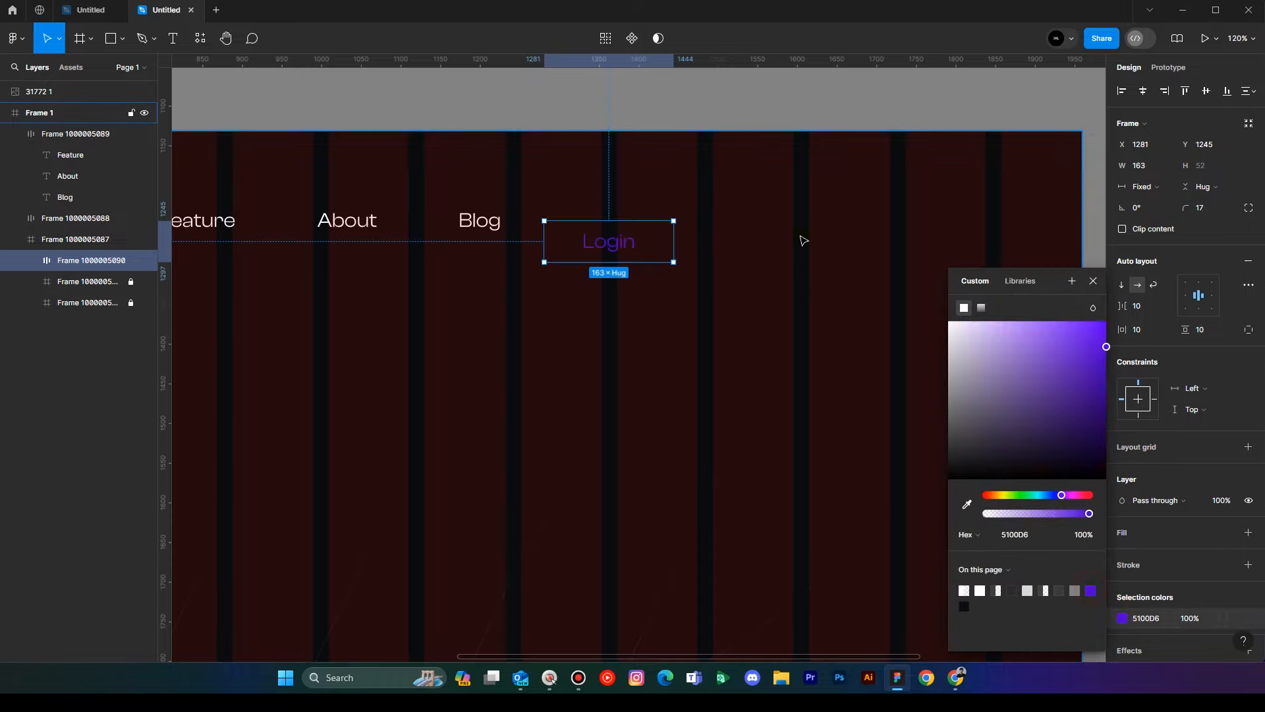
click(1093, 280)
key(ctrl+z)
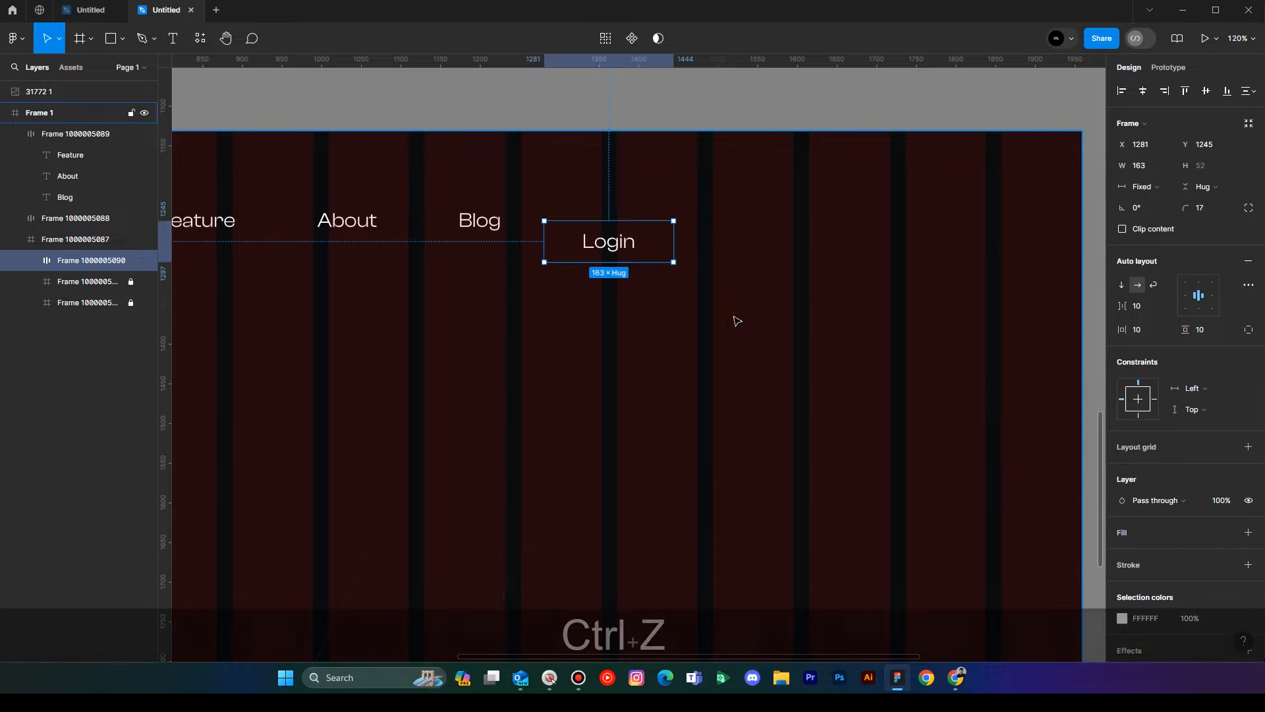
Add a fill to the Login frame in the page's purple, 5100D6.
scroll(1234, 505, down, 2)
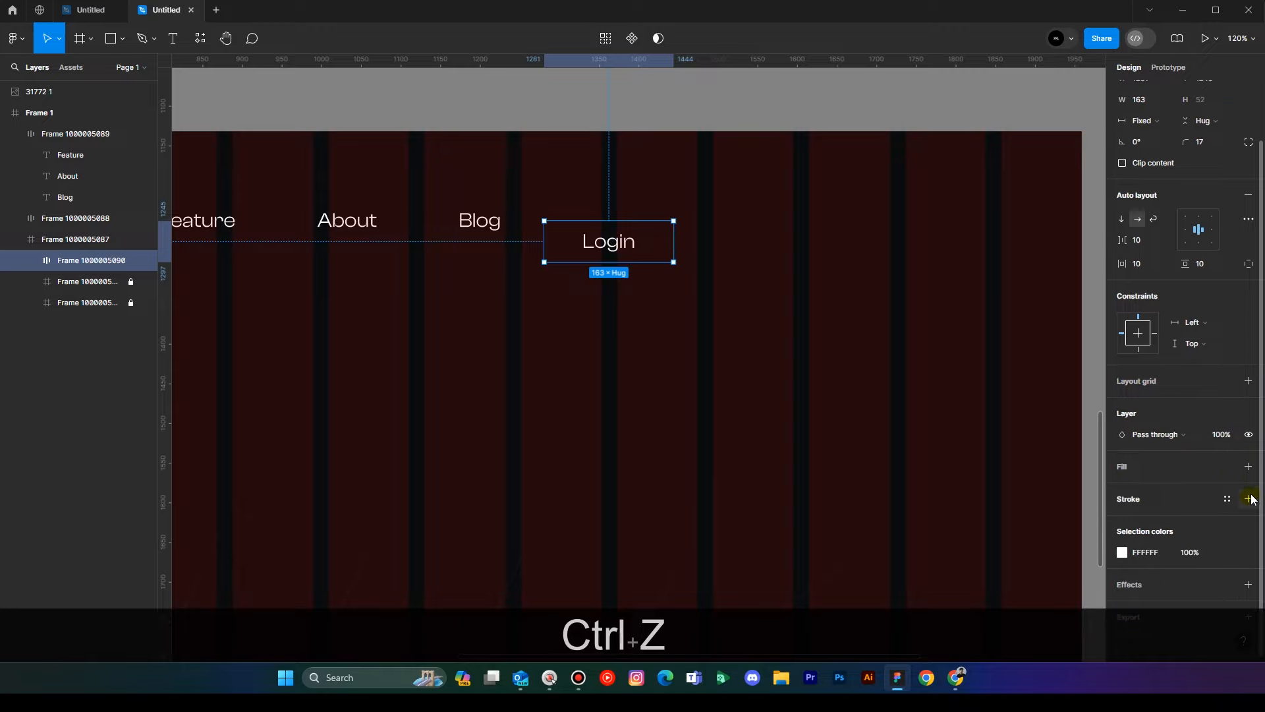
click(1249, 468)
click(1122, 487)
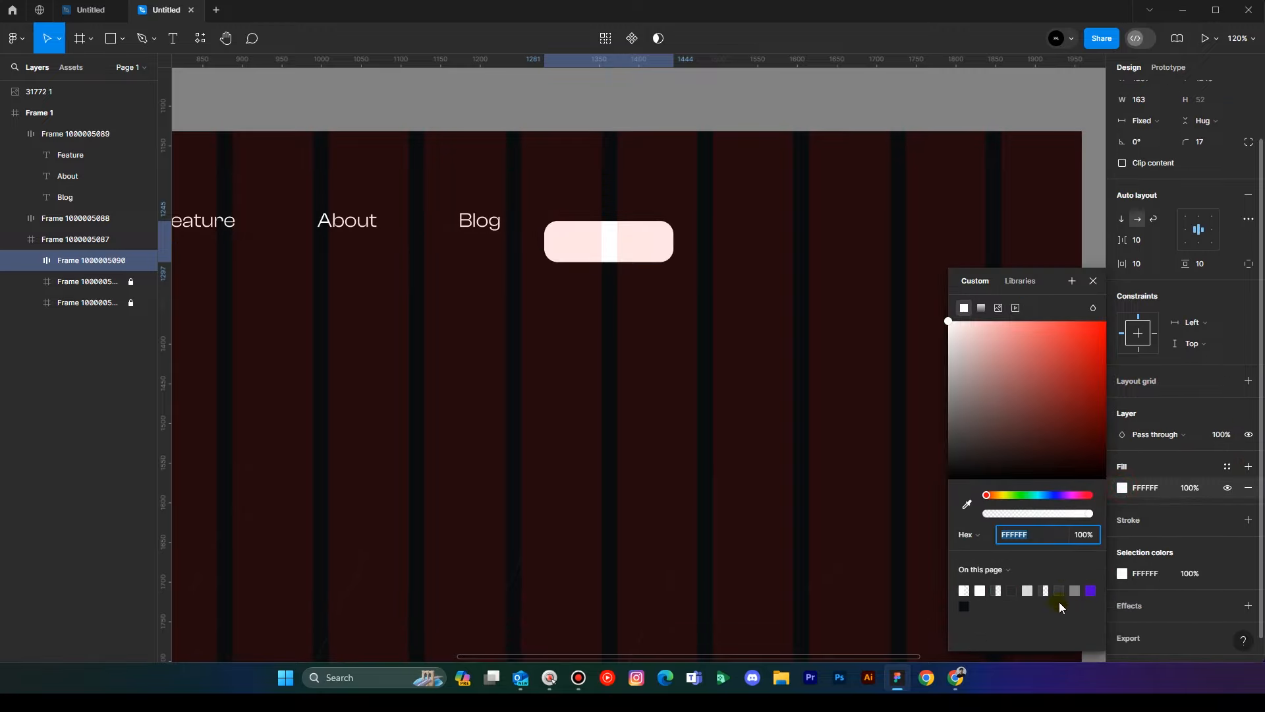
click(1092, 588)
click(724, 327)
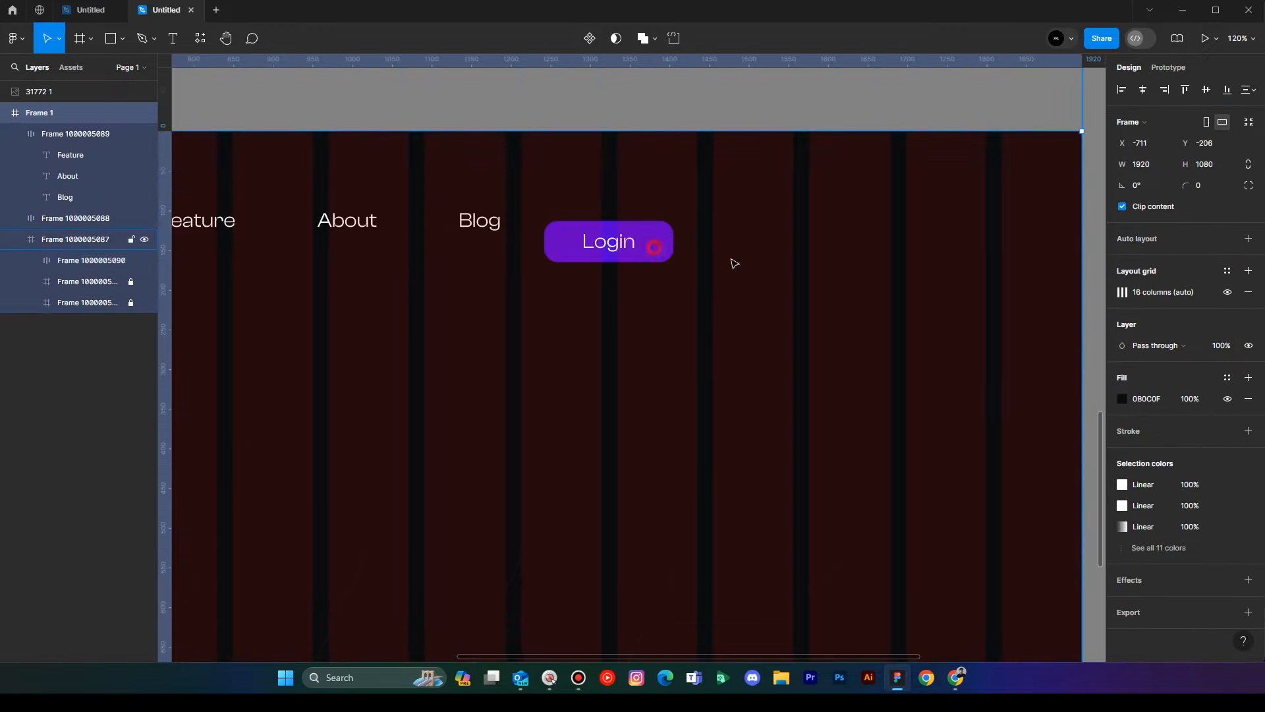
click(684, 369)
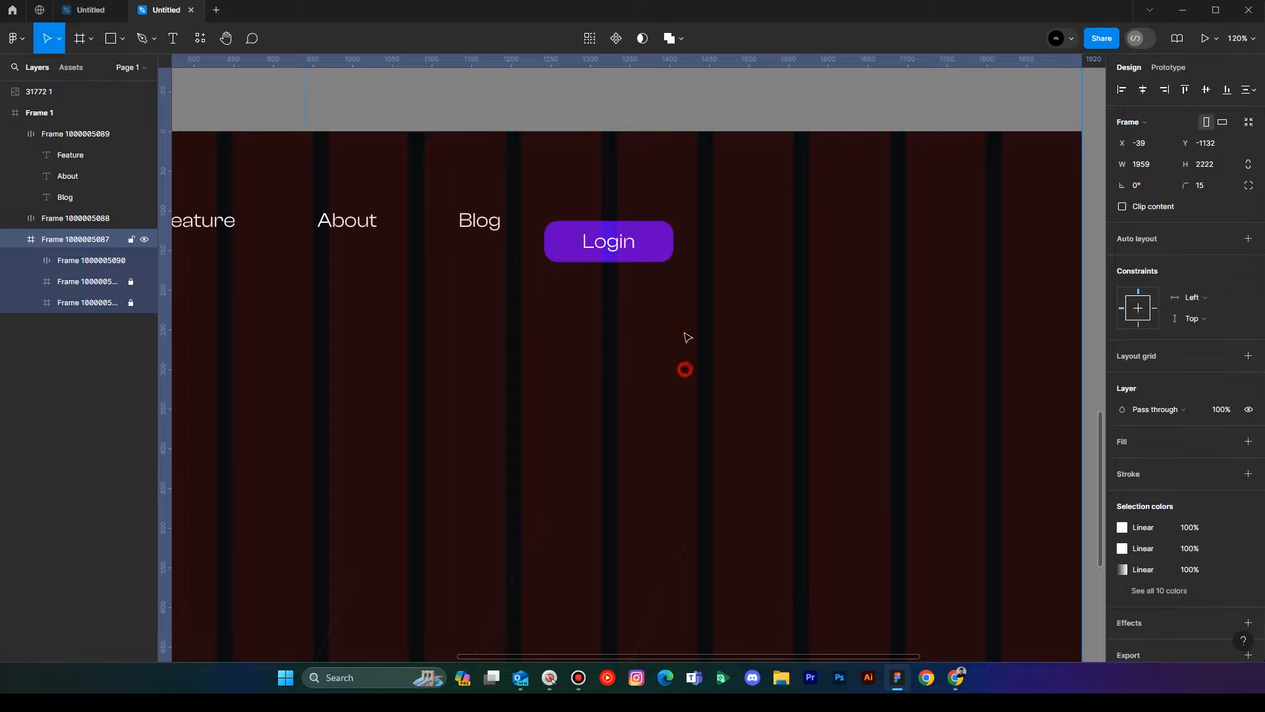
drag(546, 191, 743, 338)
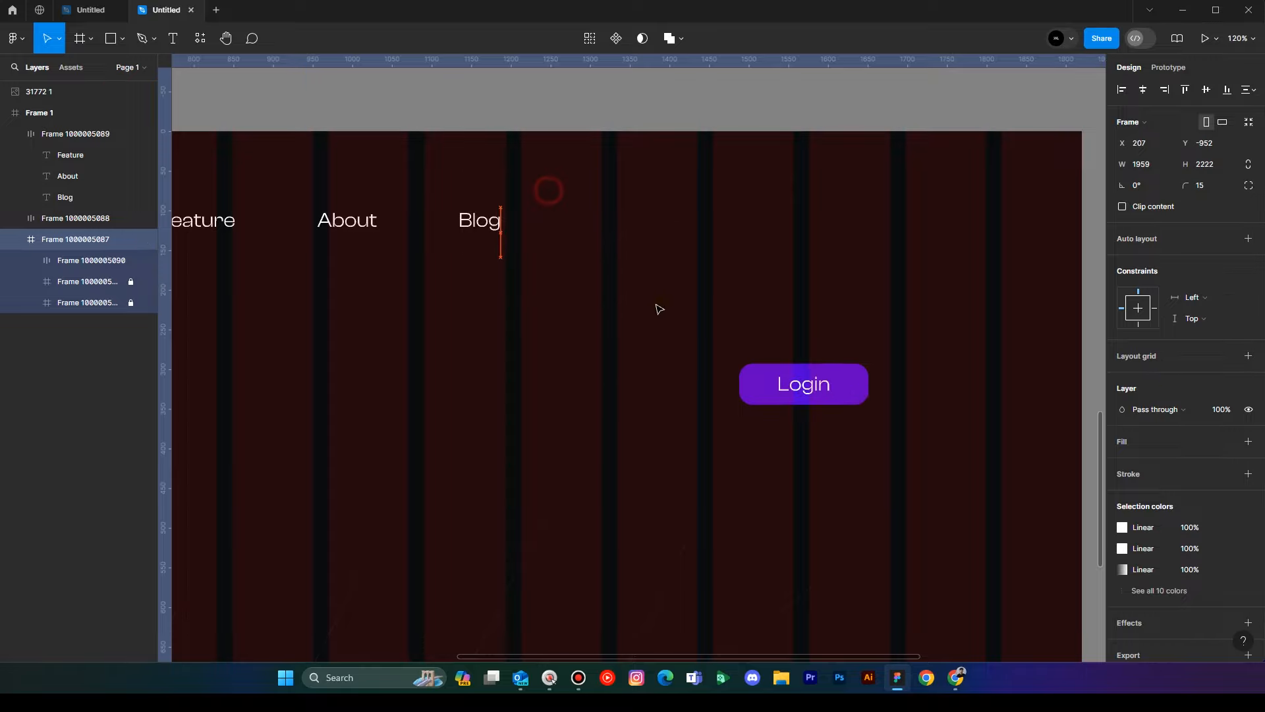
key(ctrl+z)
click(676, 366)
scroll(613, 342, up, 4)
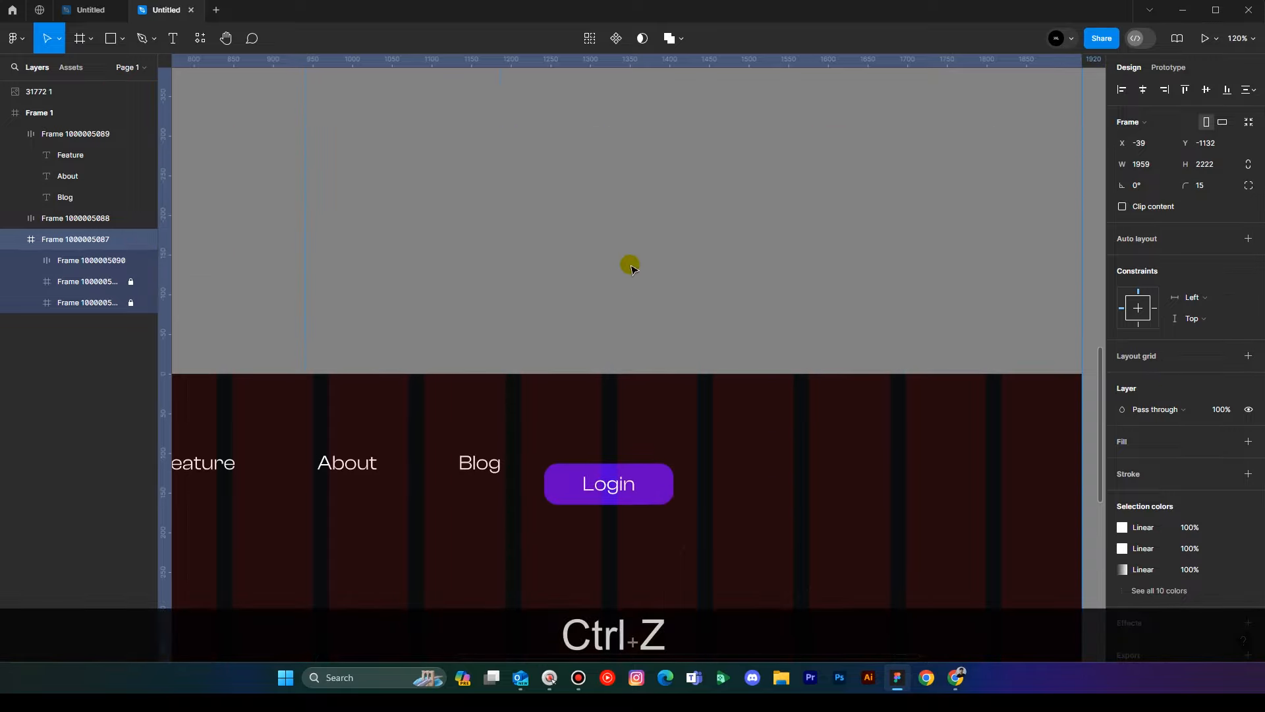
ctrl+scroll(627, 263, down, 6)
click(707, 219)
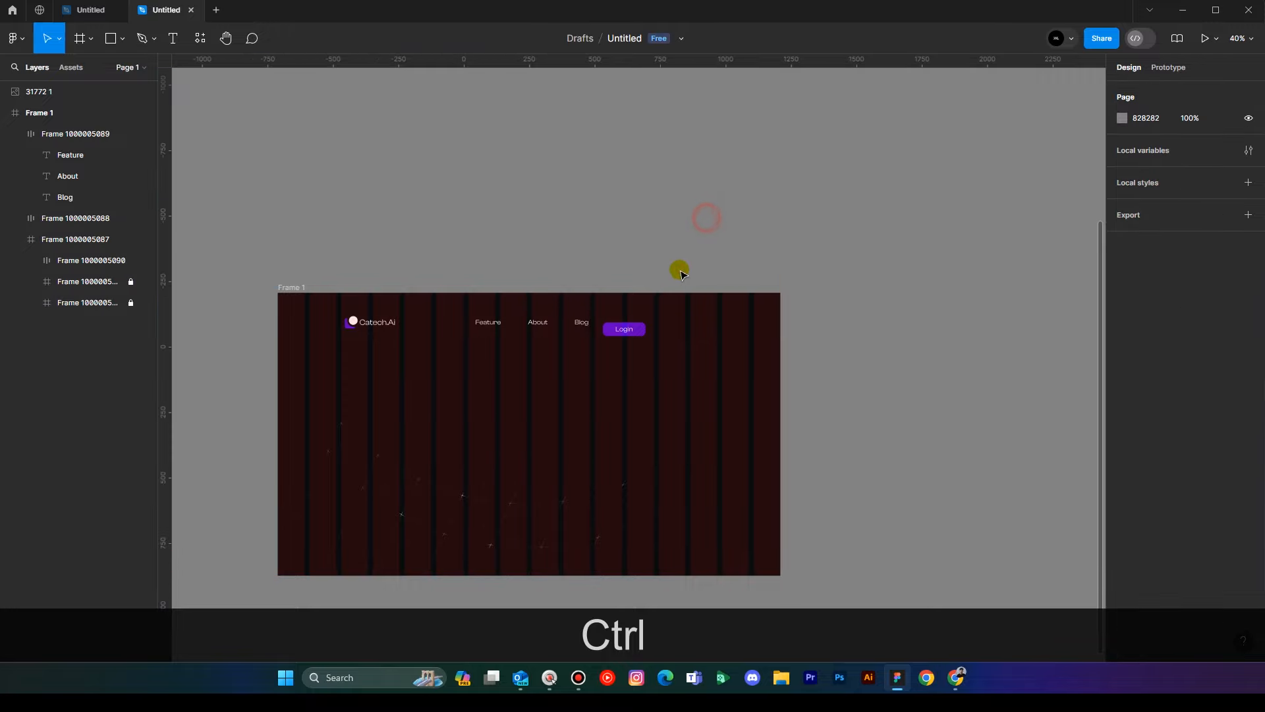
scroll(624, 337, up, 3)
click(623, 338)
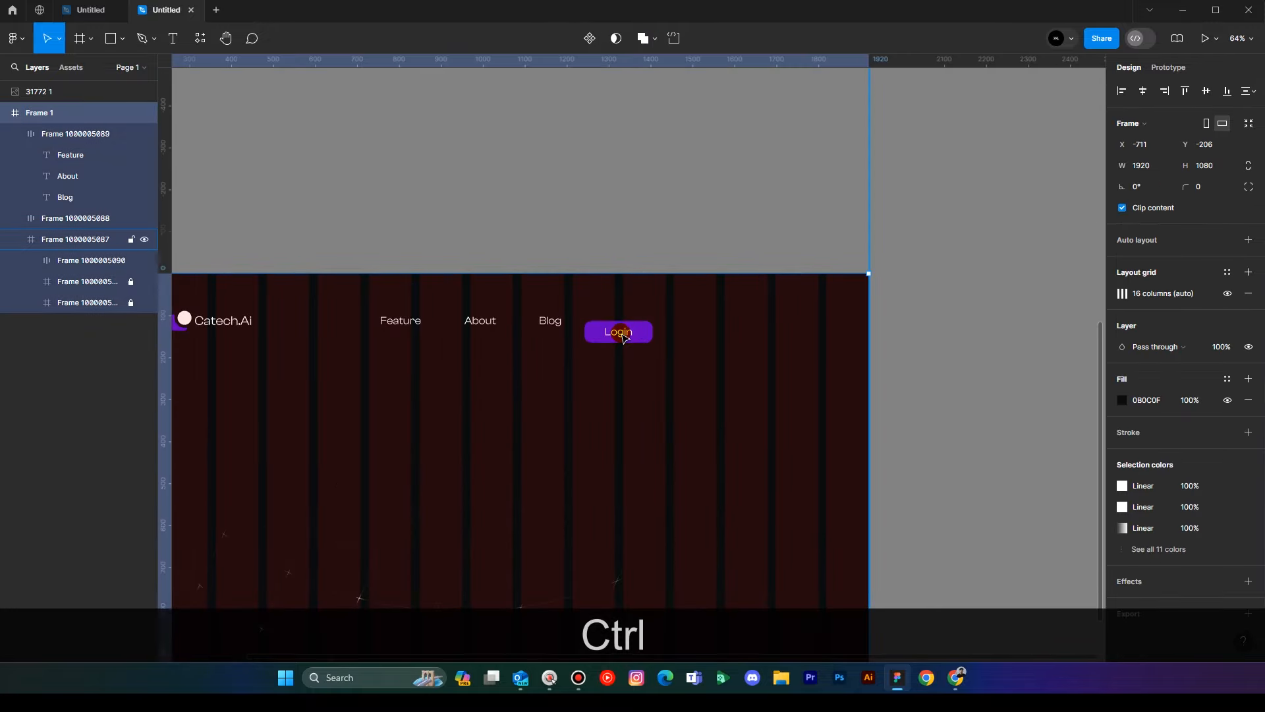
click(38, 218)
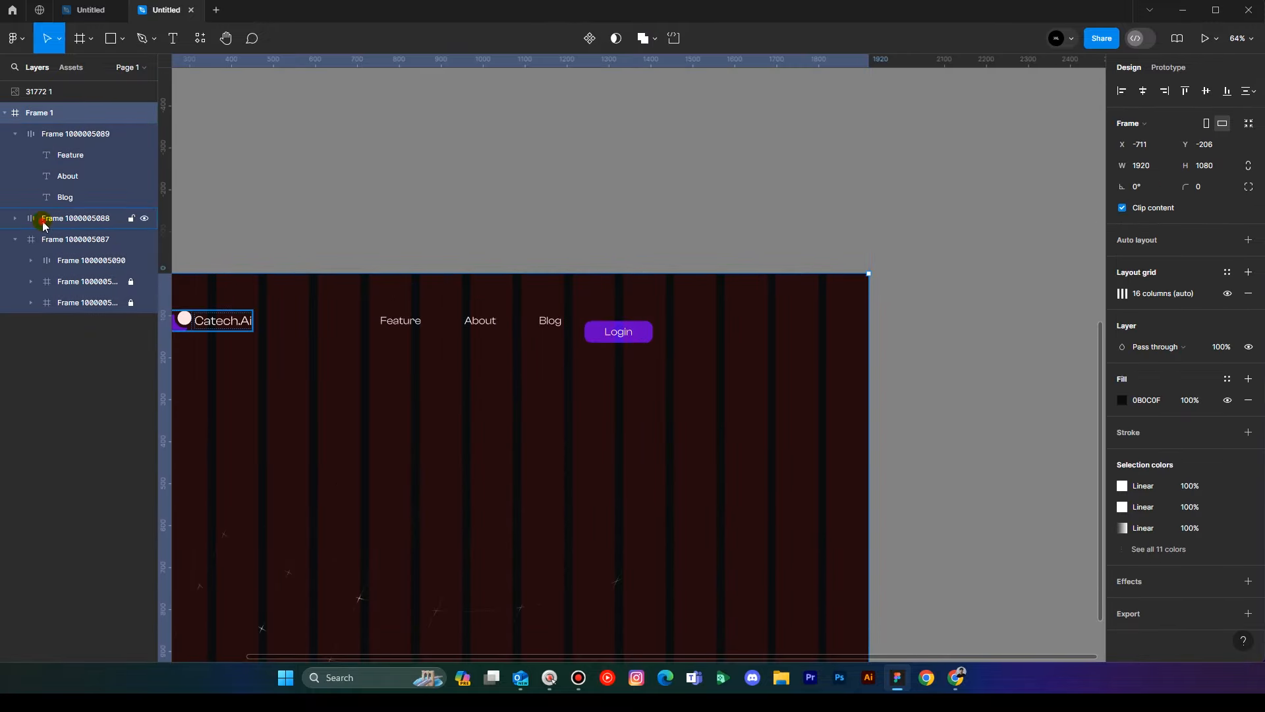
click(52, 244)
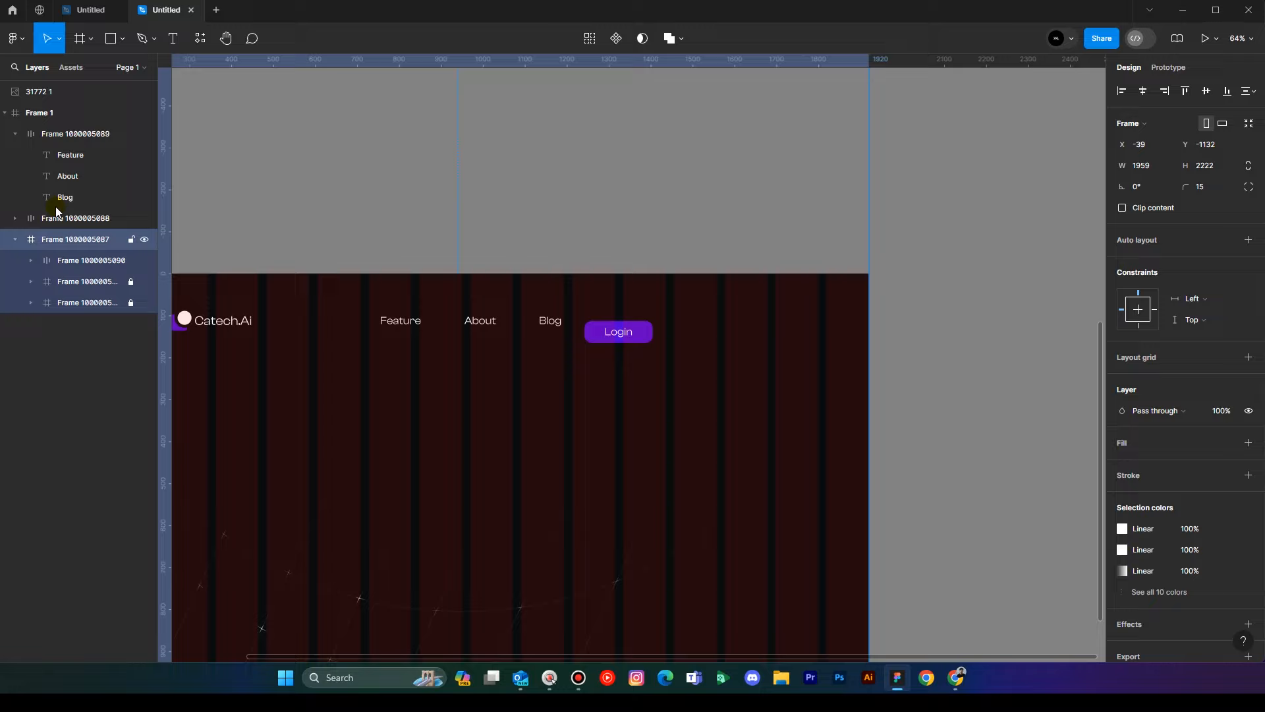
click(57, 137)
click(58, 219)
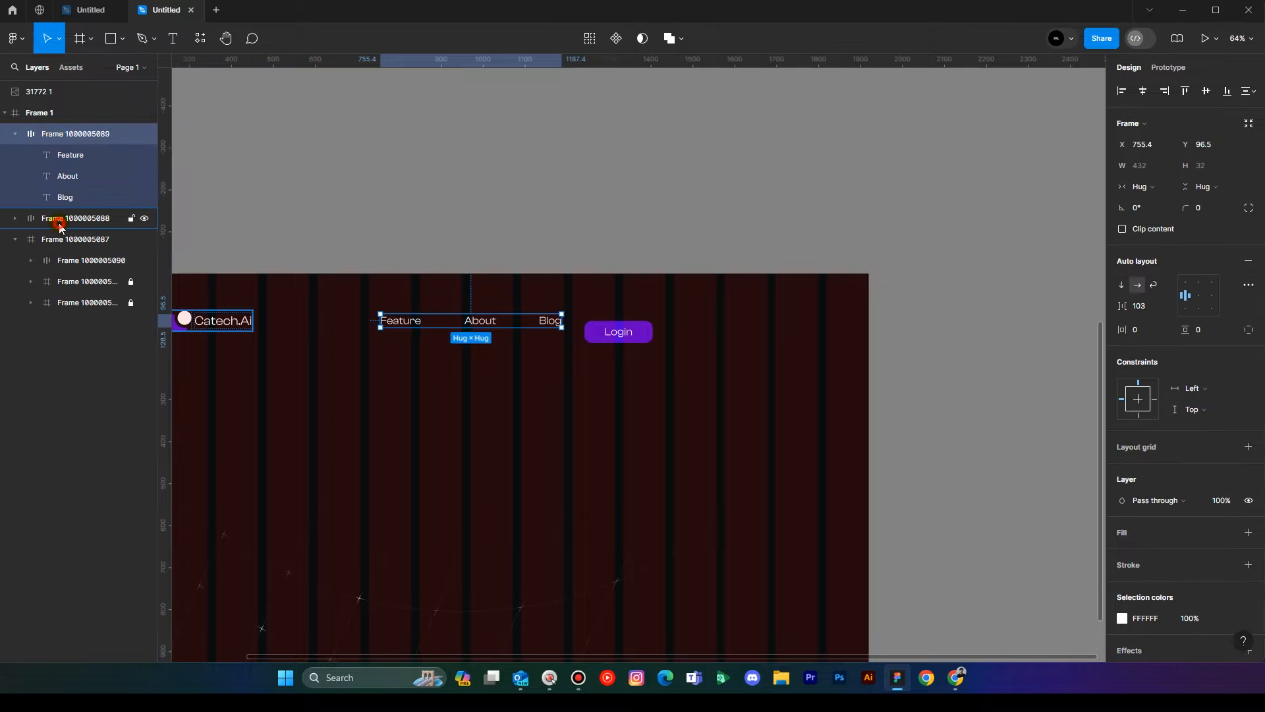
click(62, 246)
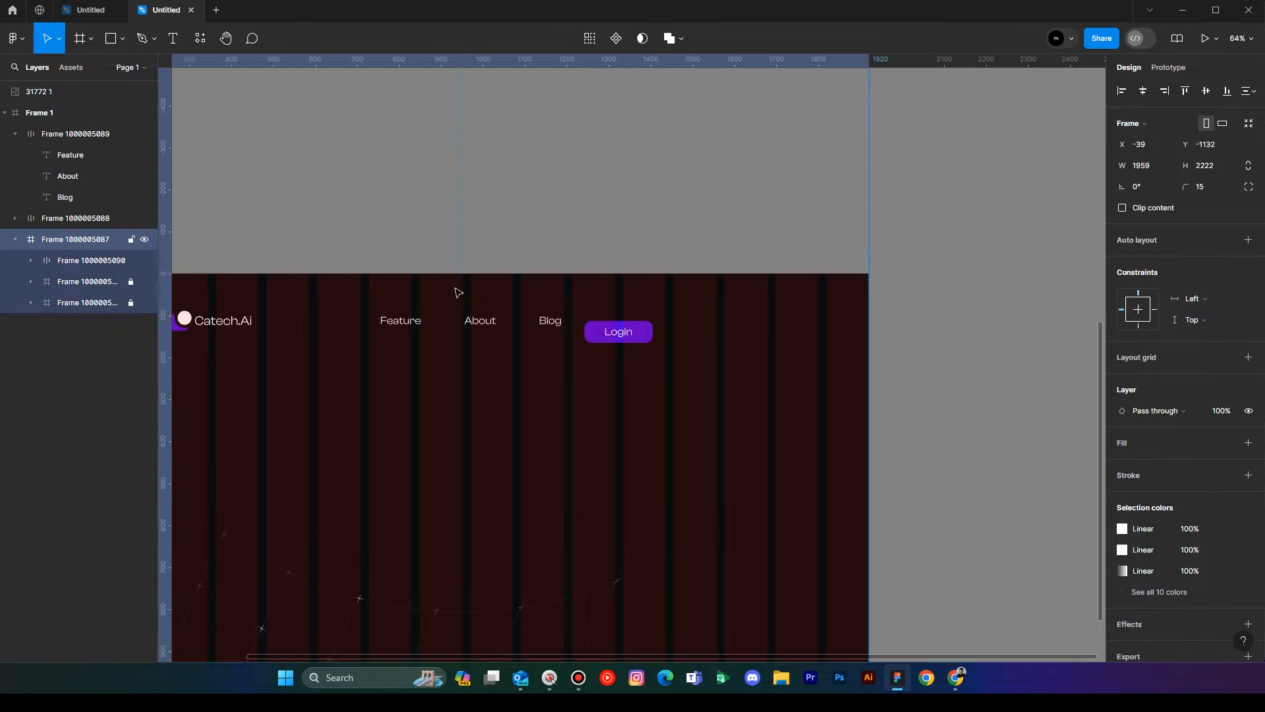
key(ctrl+shift+g)
click(613, 224)
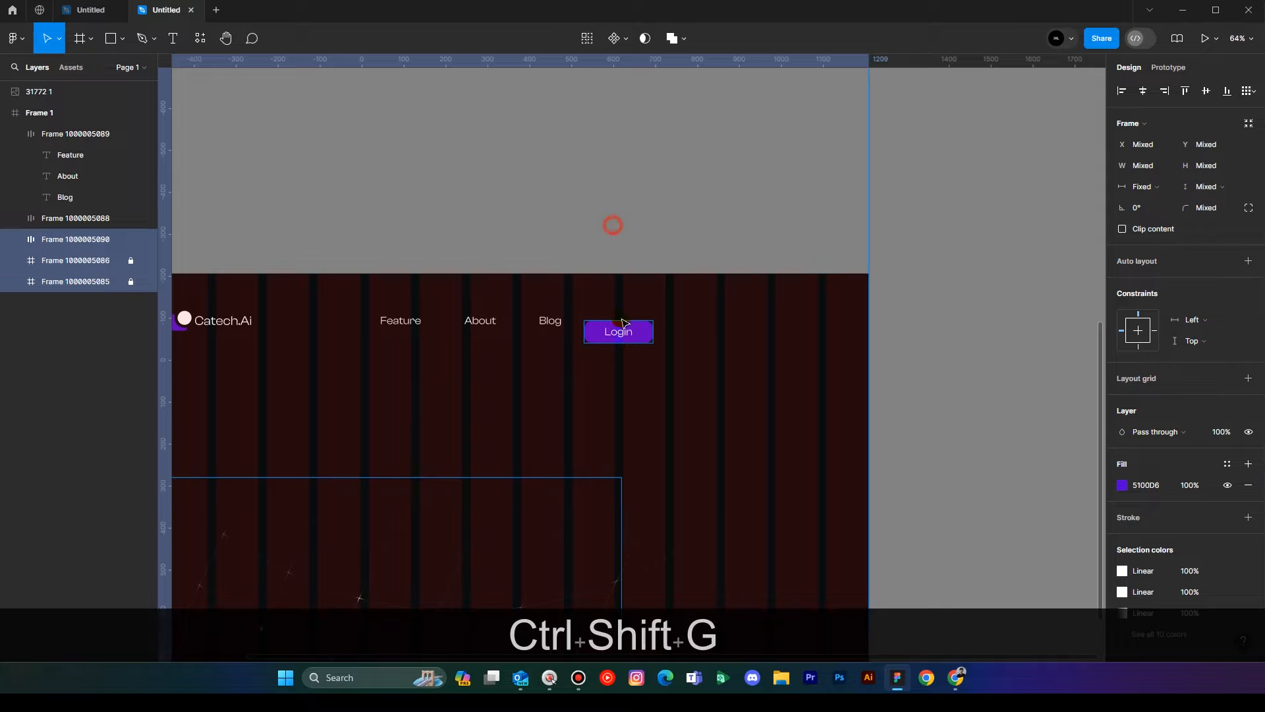
Move the Login button to about X 1272, Y 94, beside the Blog link, and set its corner radius to 42.
click(626, 341)
scroll(626, 339, up, 4)
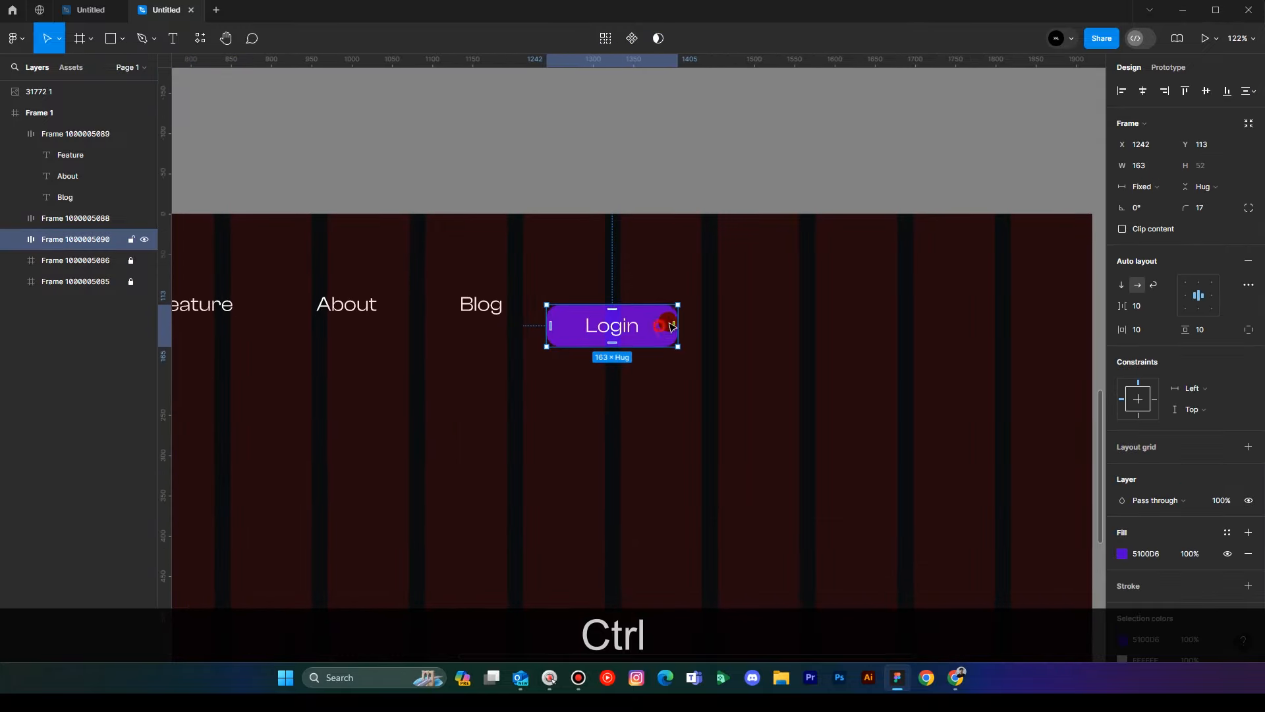
drag(664, 326, 689, 311)
mouse_move(1184, 206)
mouse_down()
mouse_move(1203, 207)
mouse_move(1173, 209)
mouse_up()
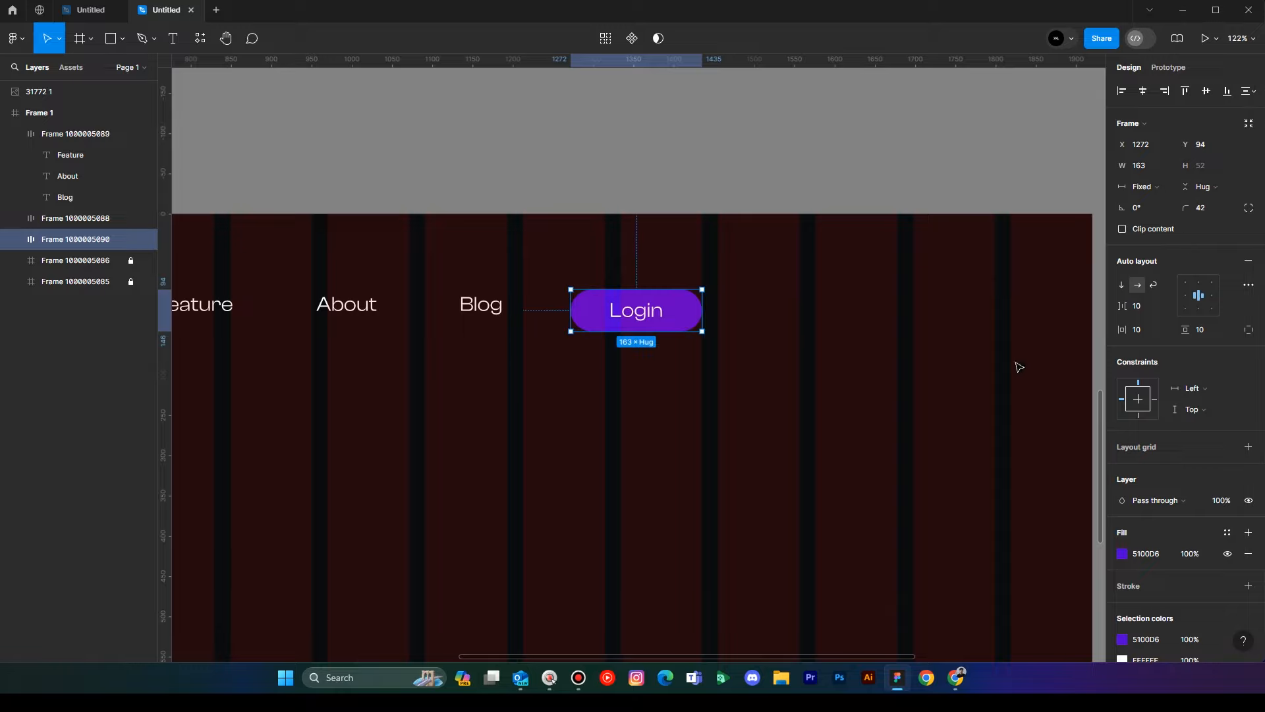
key(ctrl+shift+g)
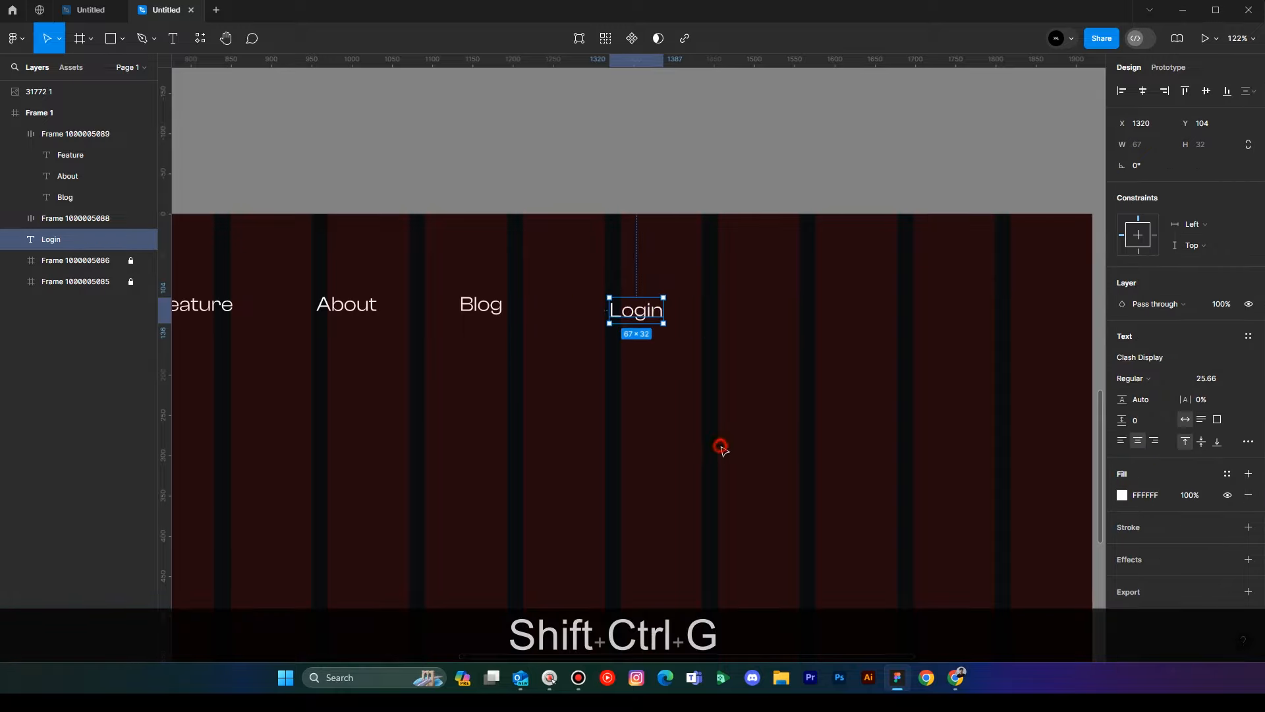
key(ctrl+z)
key(ctrl+z)
click(733, 361)
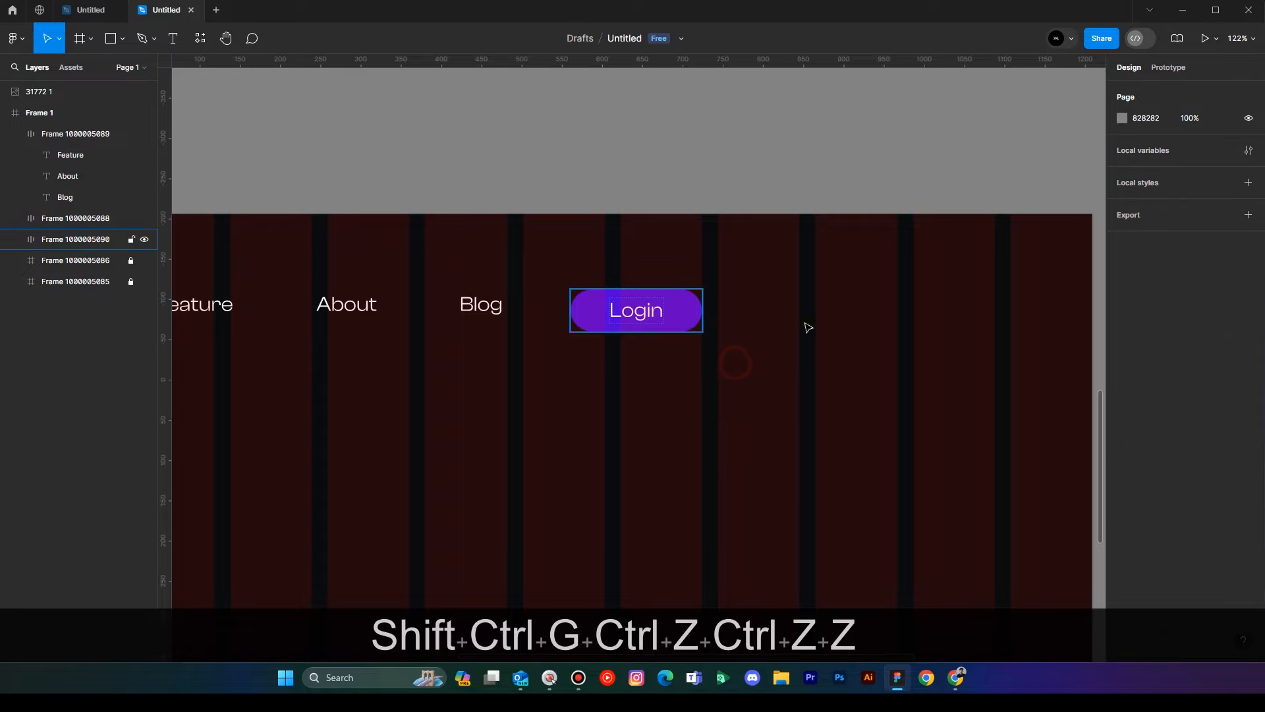
Hide the column layout grid on the page.
click(858, 316)
key(shift+g)
click(643, 326)
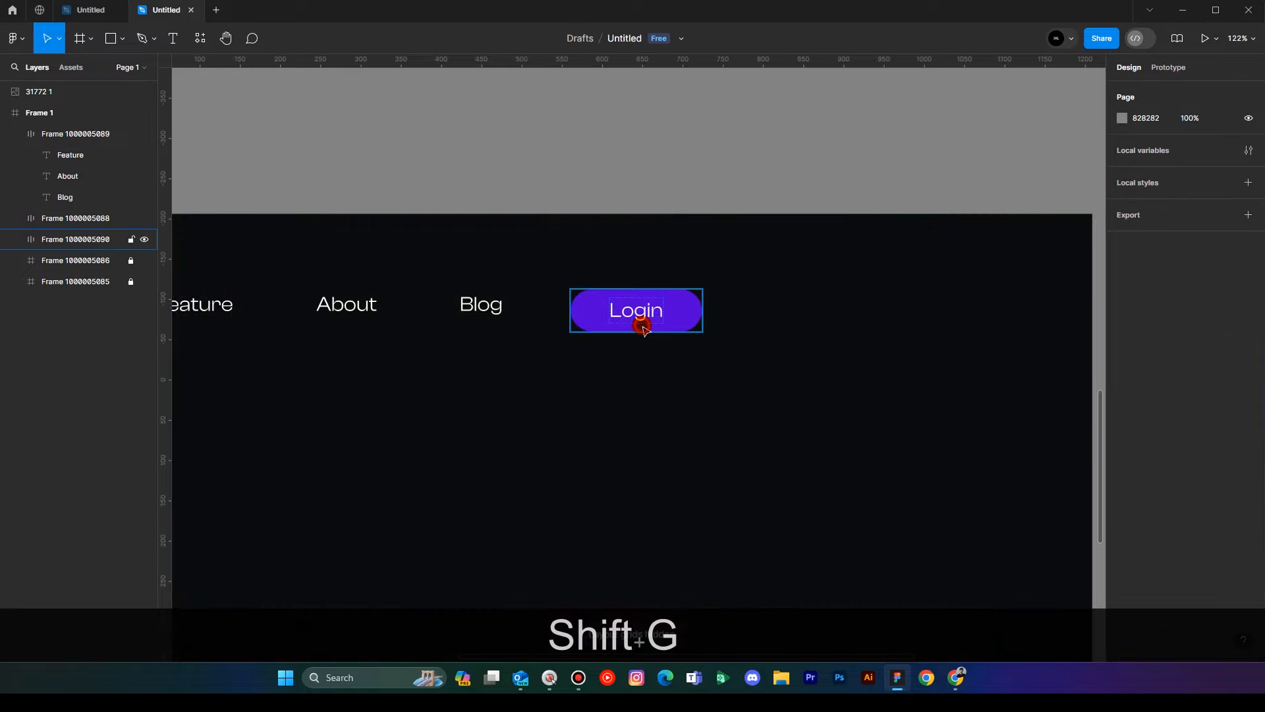
click(1120, 553)
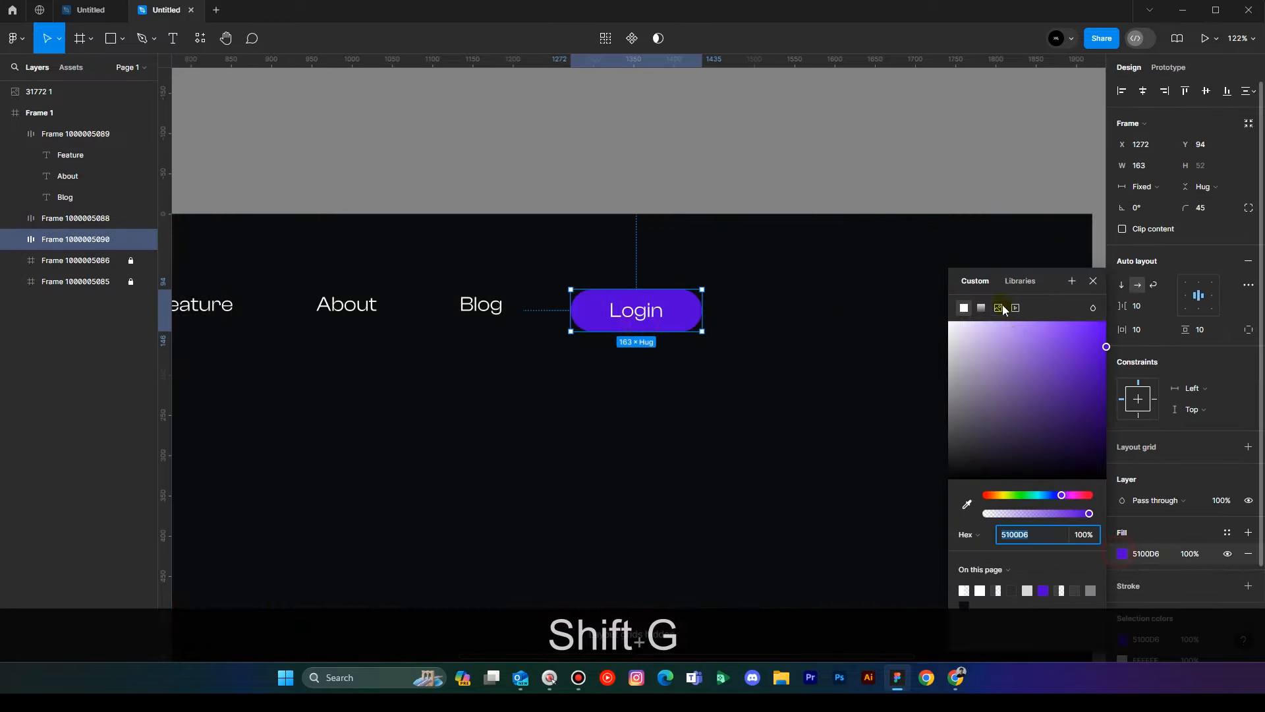
click(1015, 307)
key(ctrl+z)
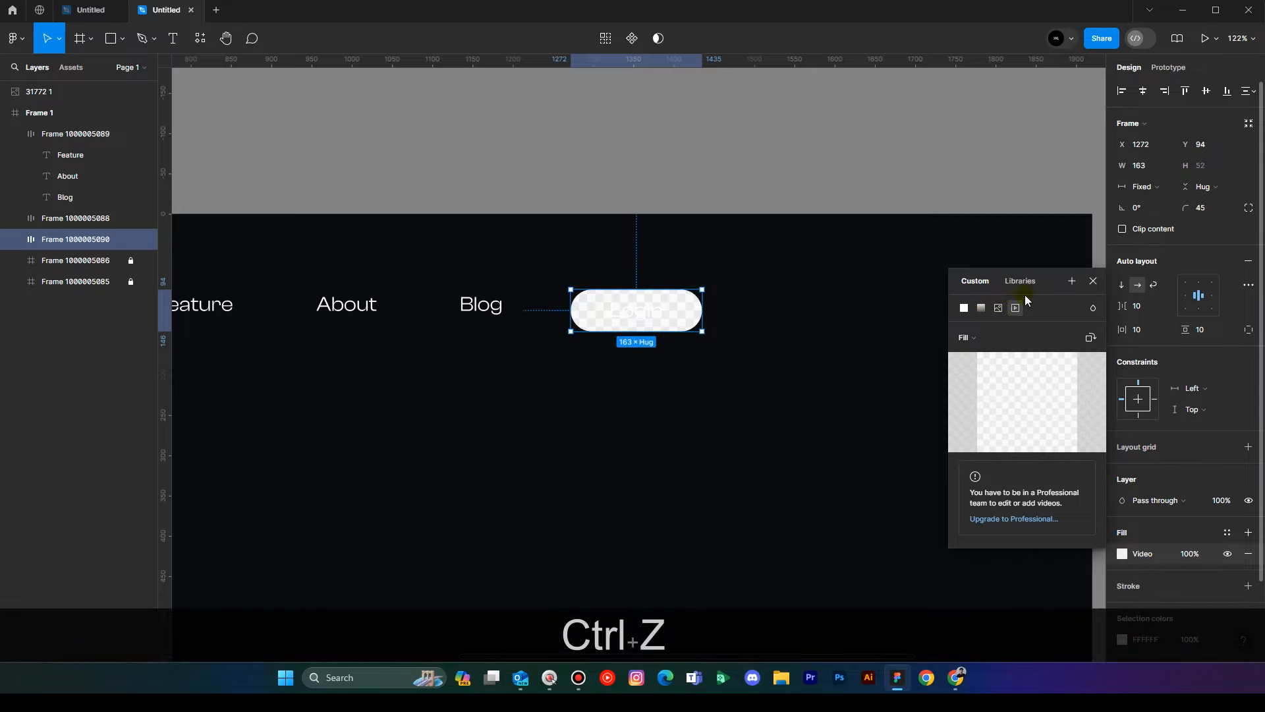
click(1093, 281)
click(774, 375)
key(ctrl+z)
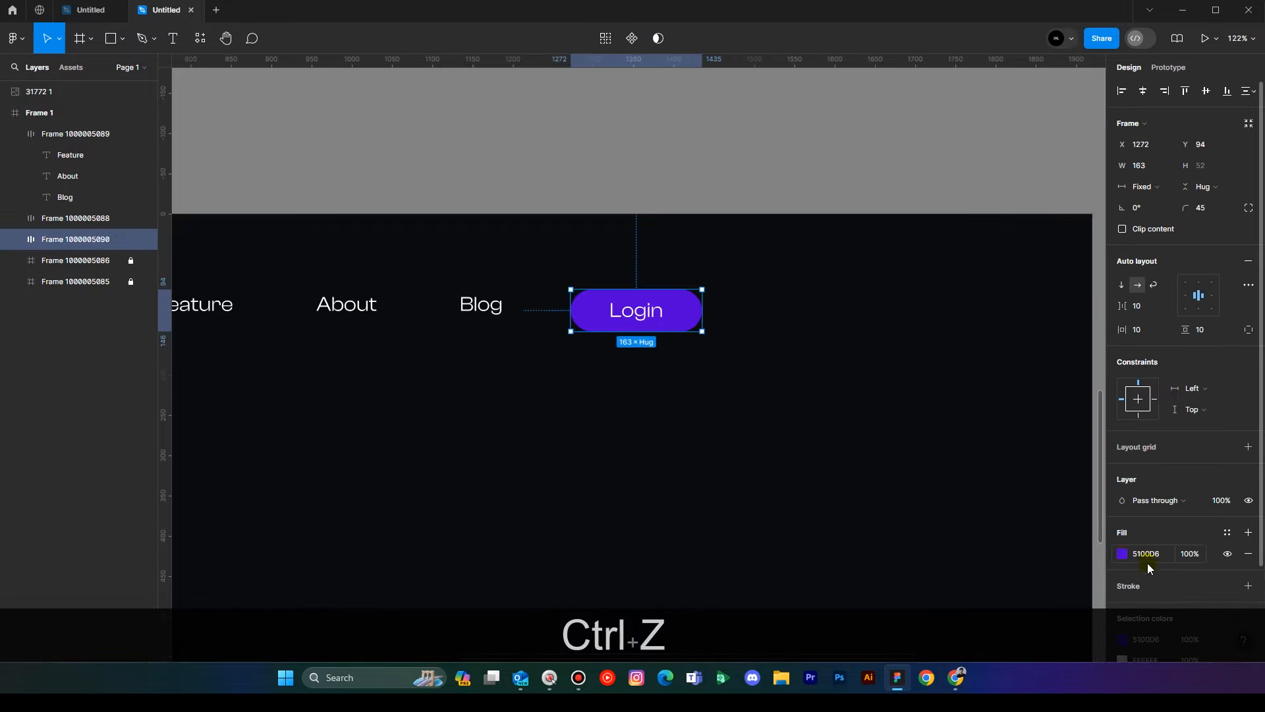
Change the Login button's fill to a linear gradient and set its 100% stop to 460F9E.
click(1118, 555)
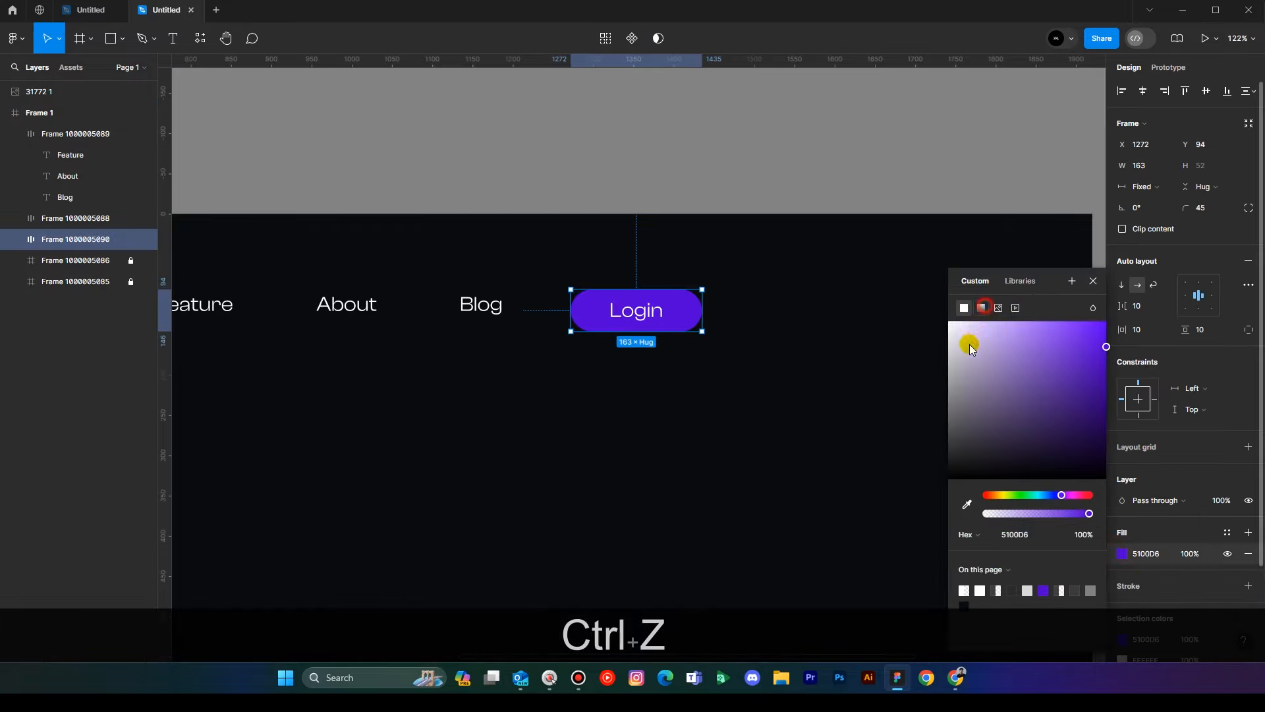
click(981, 307)
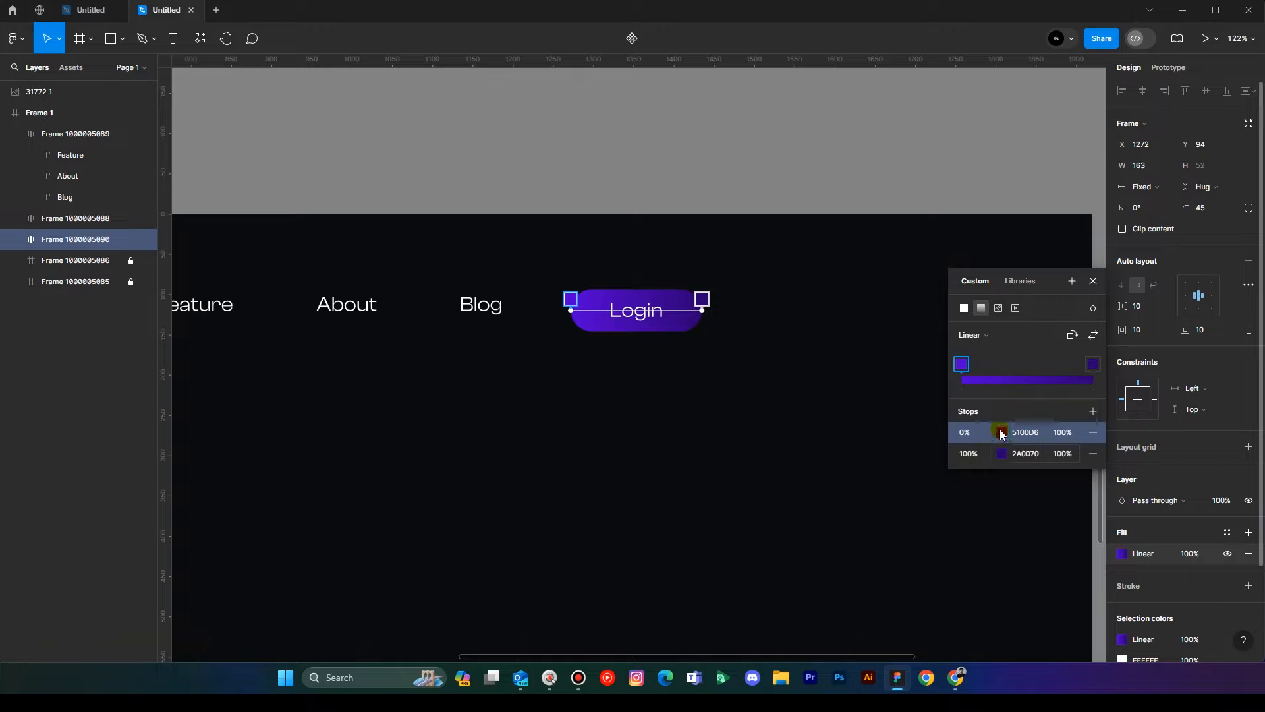
click(1090, 387)
click(1002, 454)
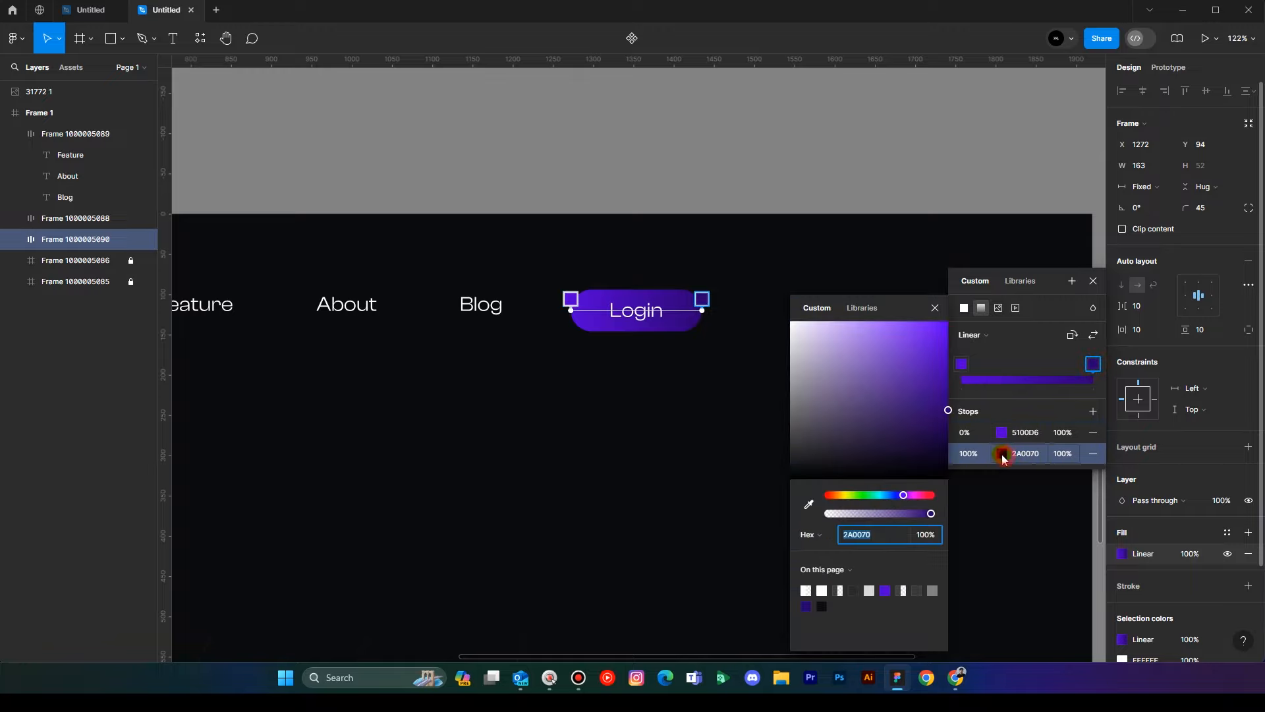
drag(899, 494, 888, 494)
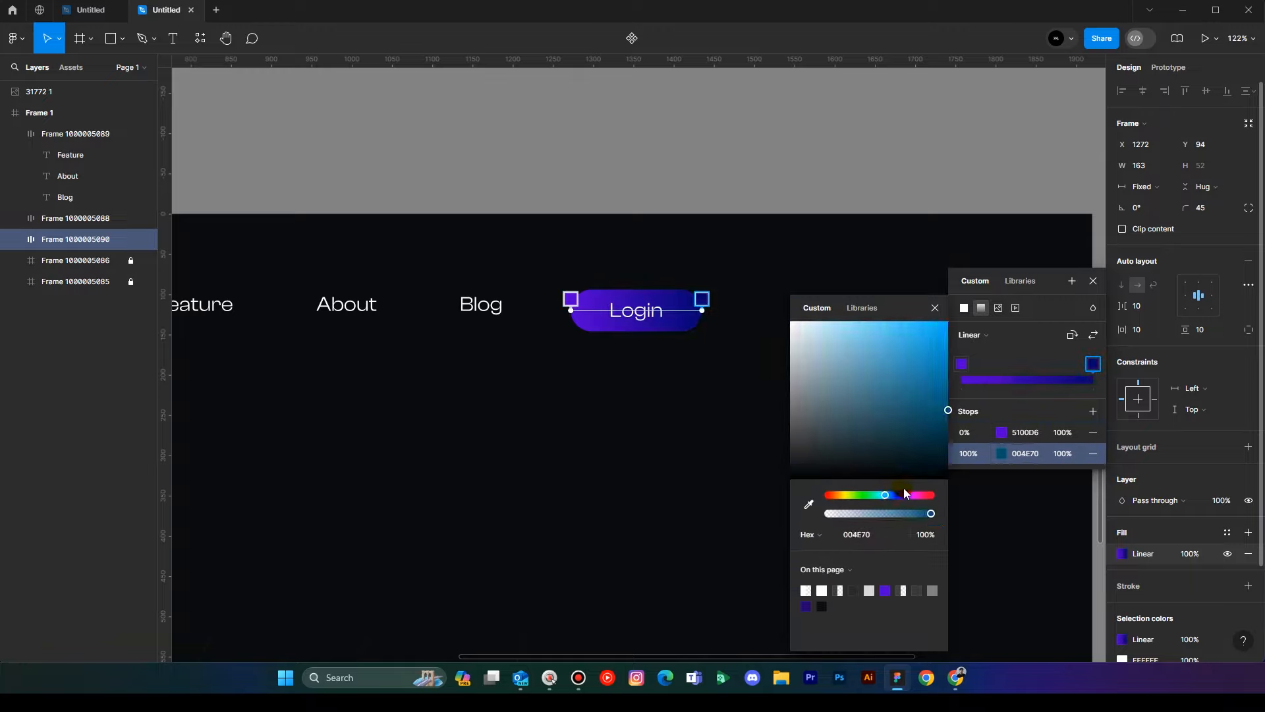
key(ctrl+z)
drag(936, 405, 932, 380)
Set the 0% stop of the Login button's fill gradient to the lighter purple 6E27E0.
click(963, 367)
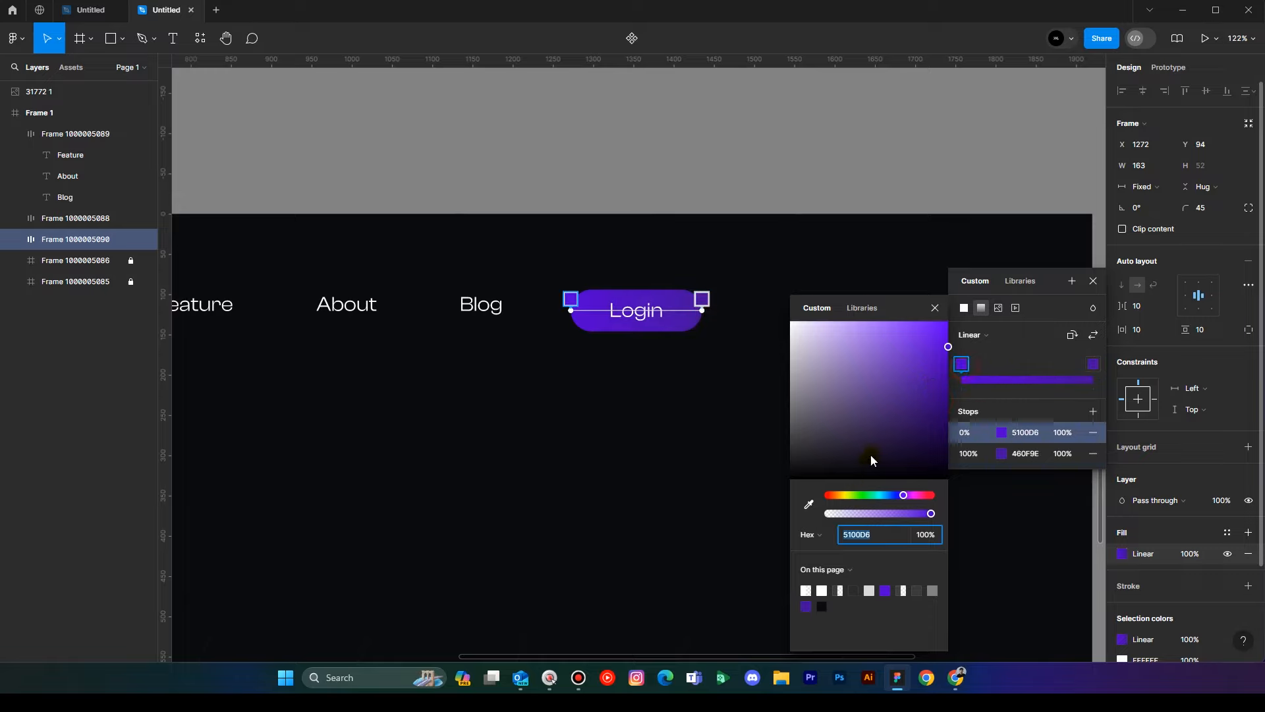
drag(920, 344, 919, 341)
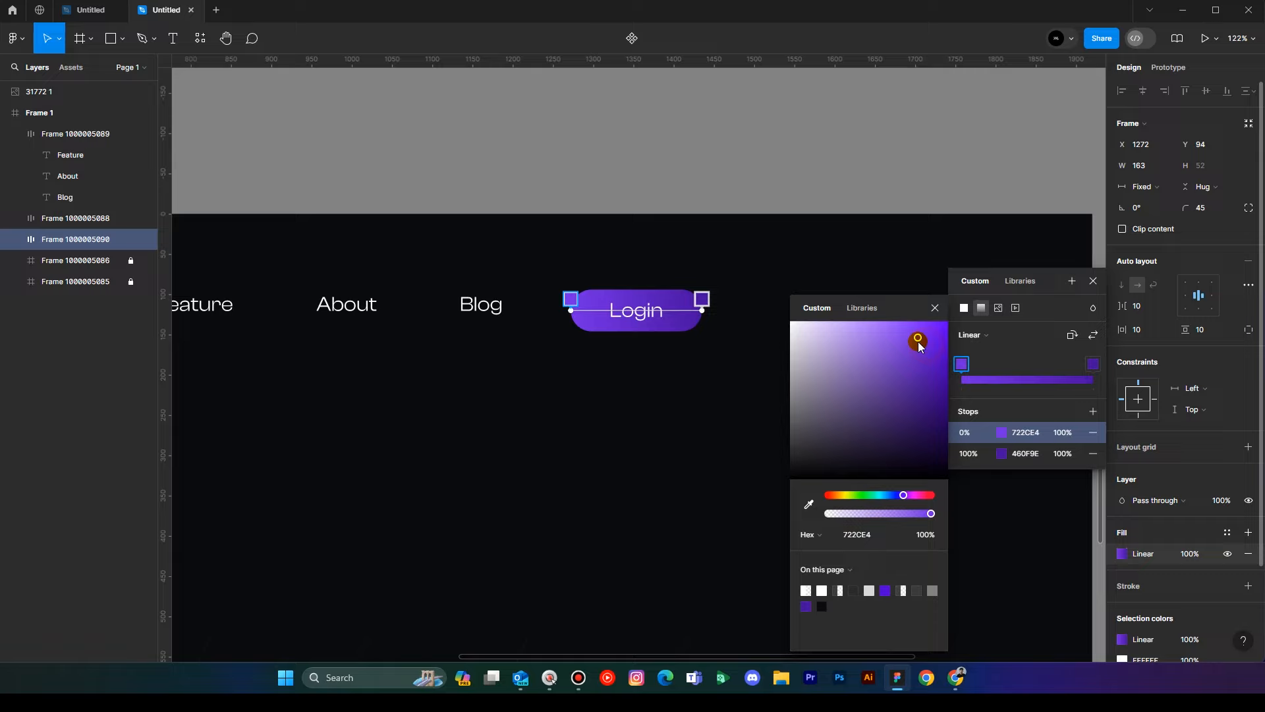
click(943, 308)
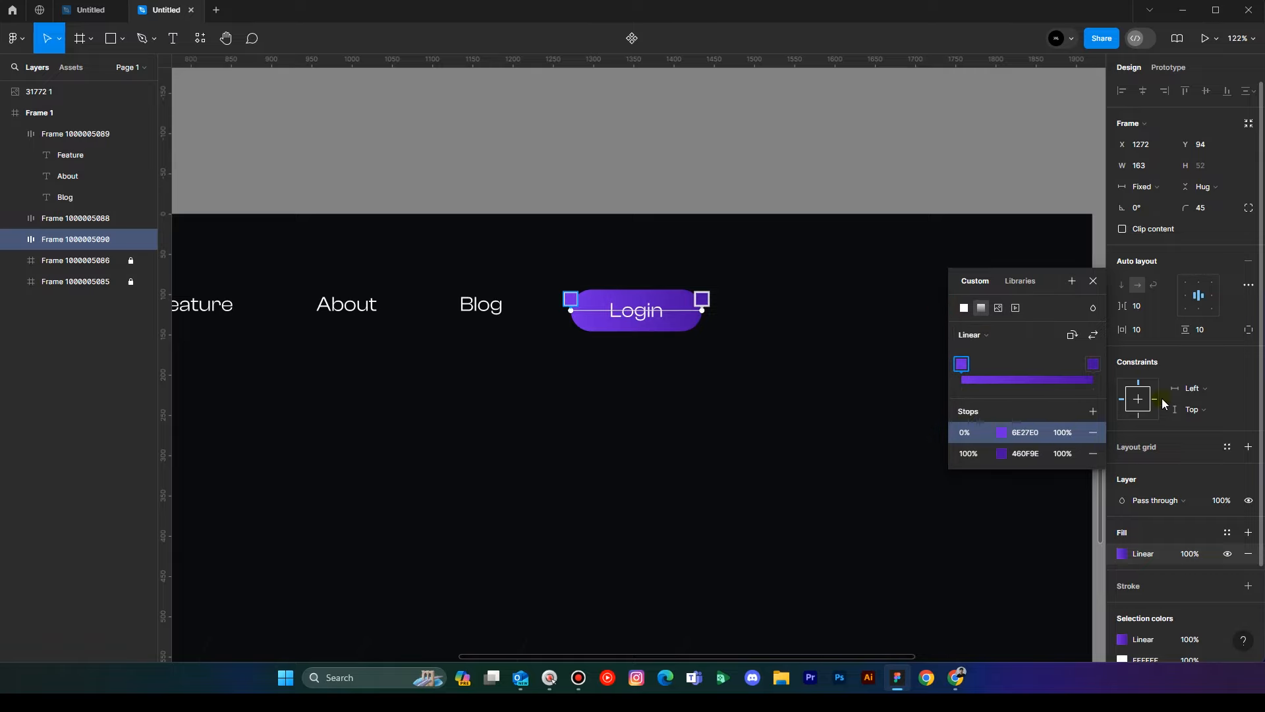
click(1093, 280)
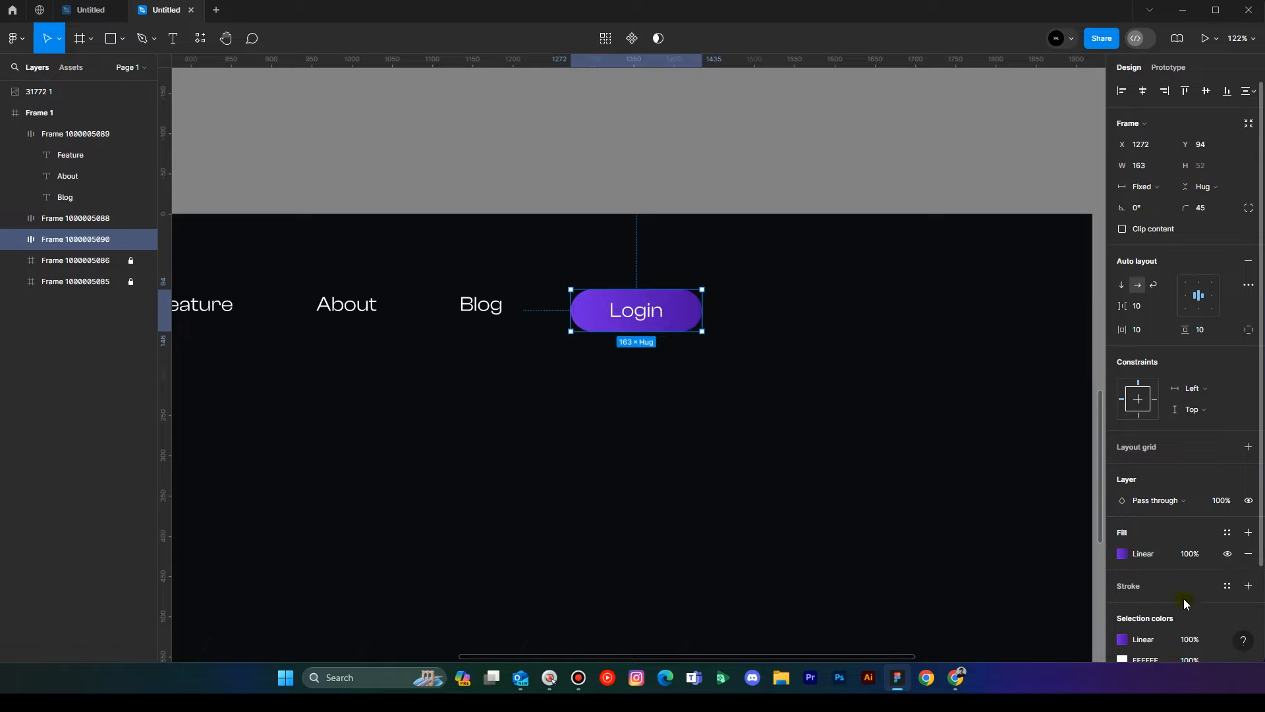
Add a stroke to the Login button with a linear gradient from 8A4CEF to 2A0070.
scroll(1184, 604, down, 1)
click(1249, 519)
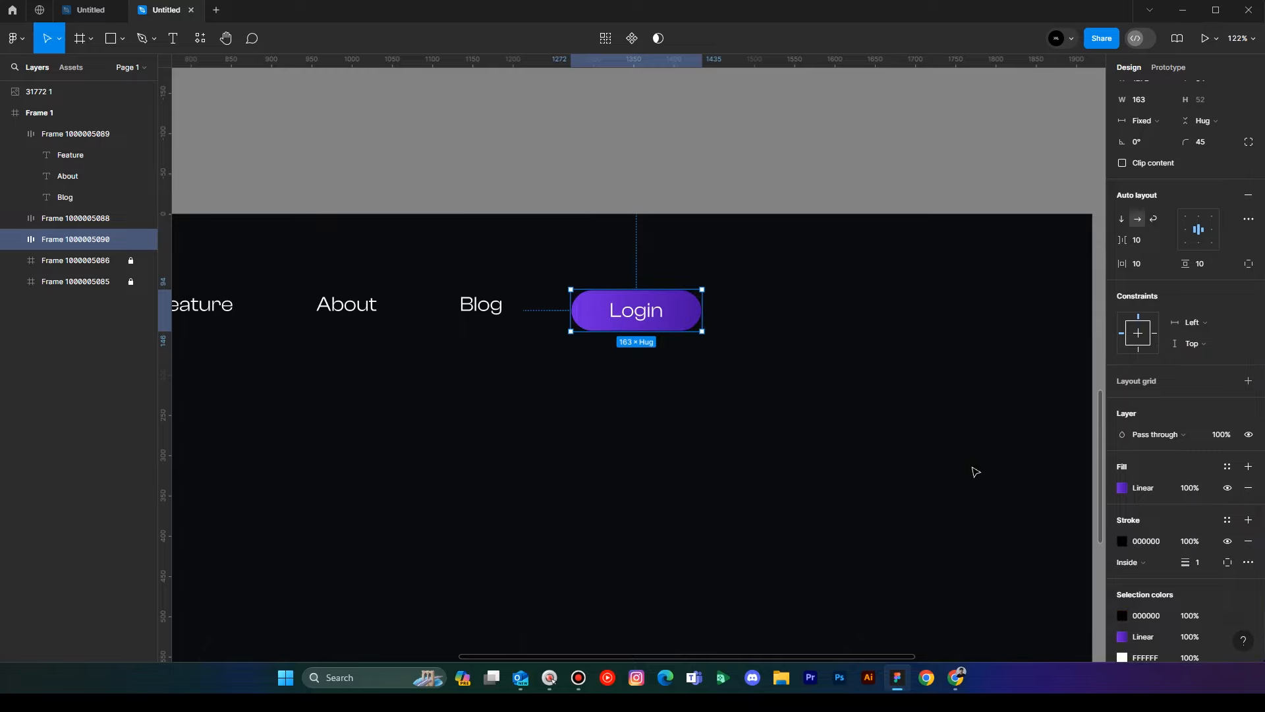
click(1122, 542)
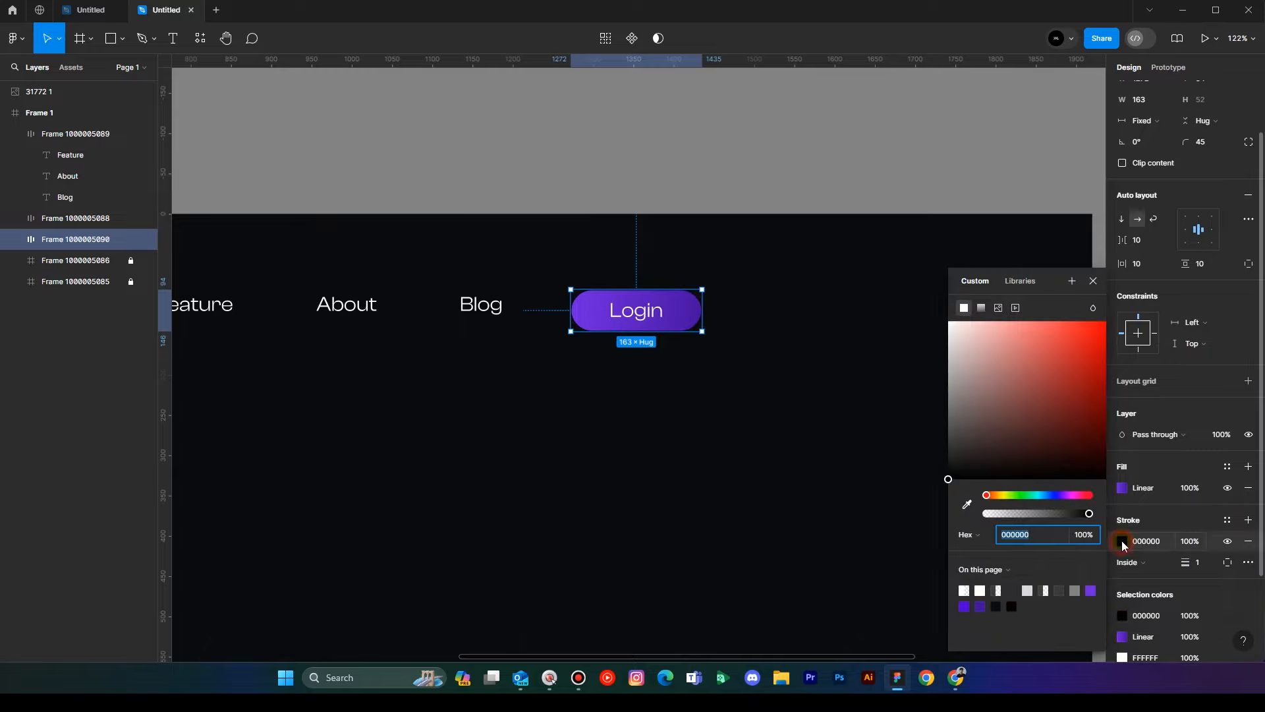
click(965, 604)
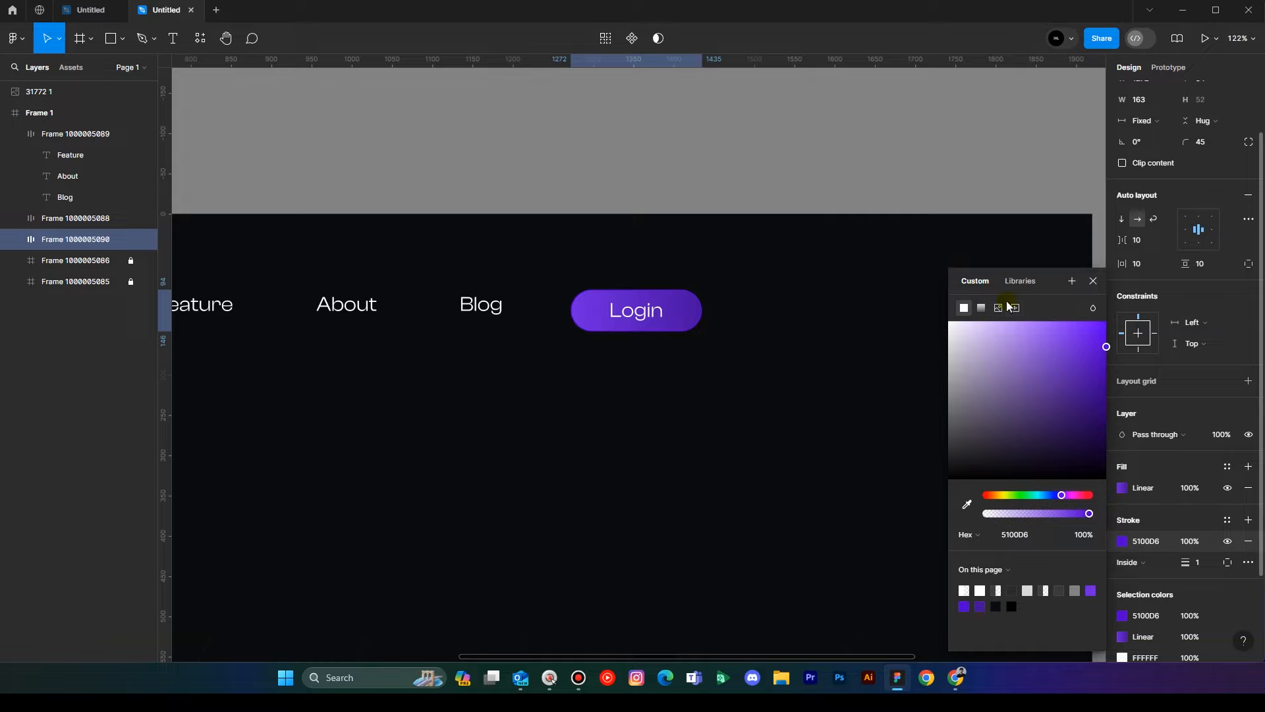
click(981, 308)
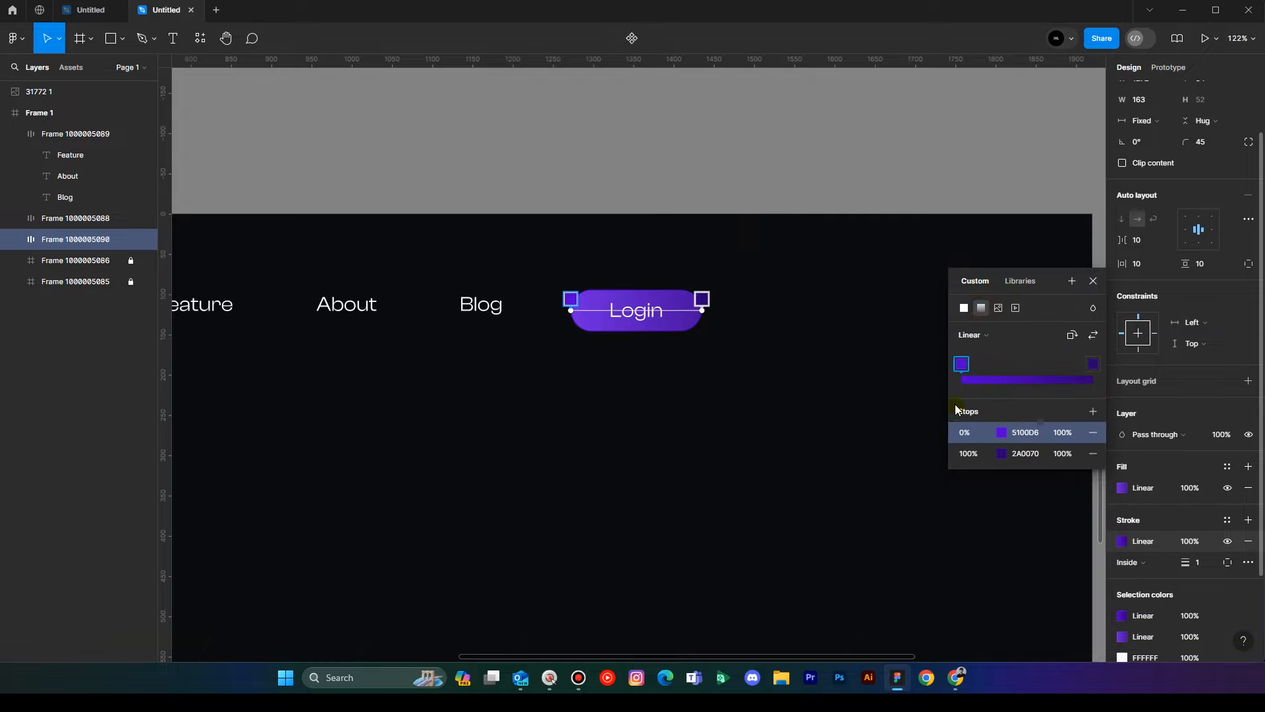
click(1002, 433)
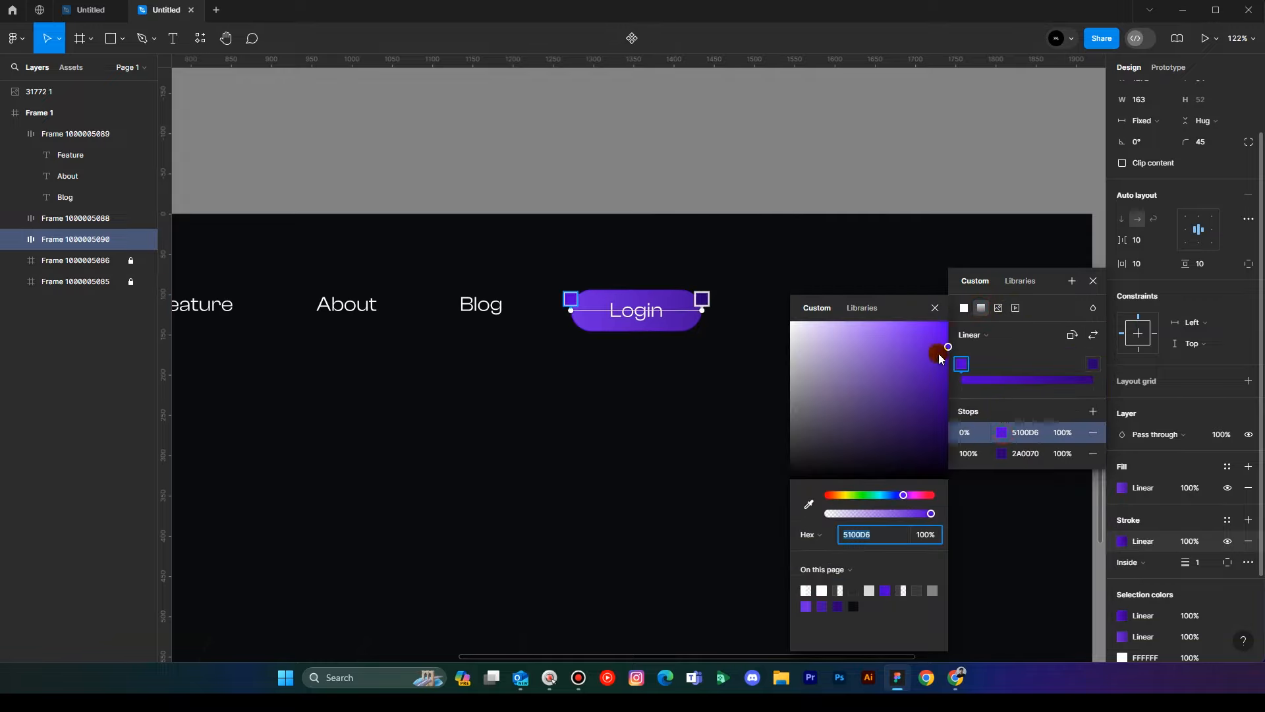
drag(938, 353, 900, 332)
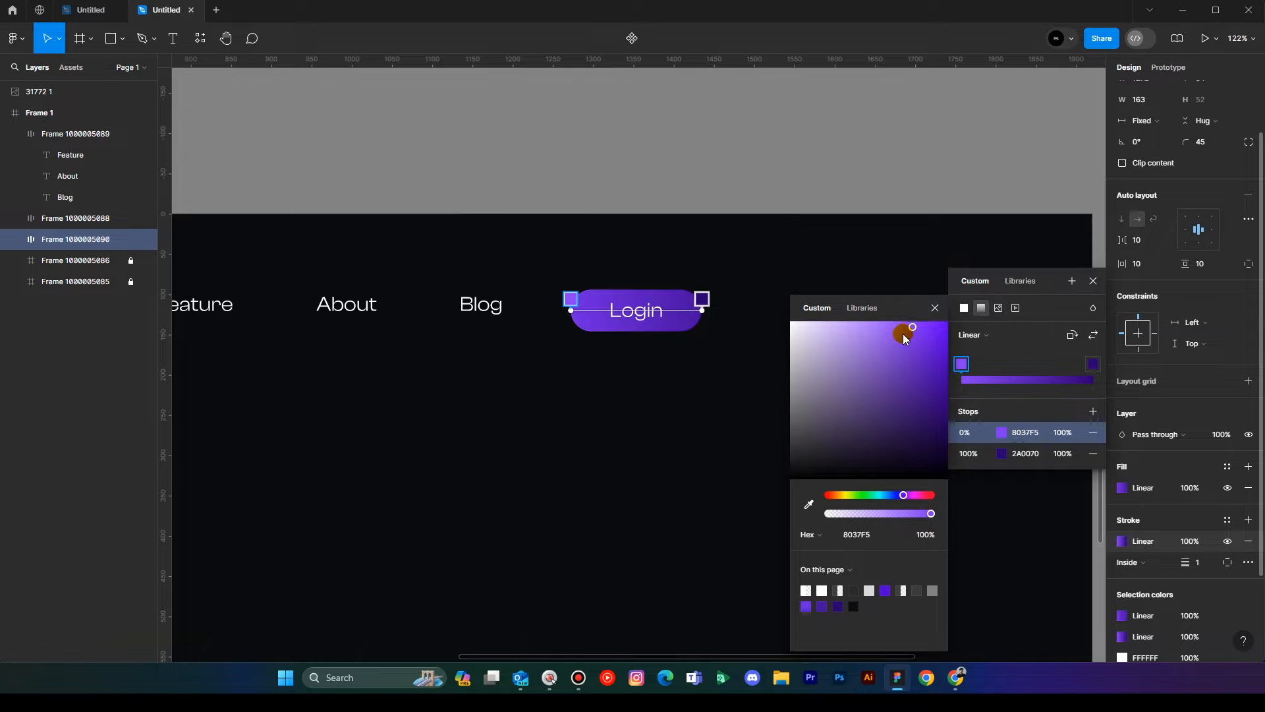
click(935, 308)
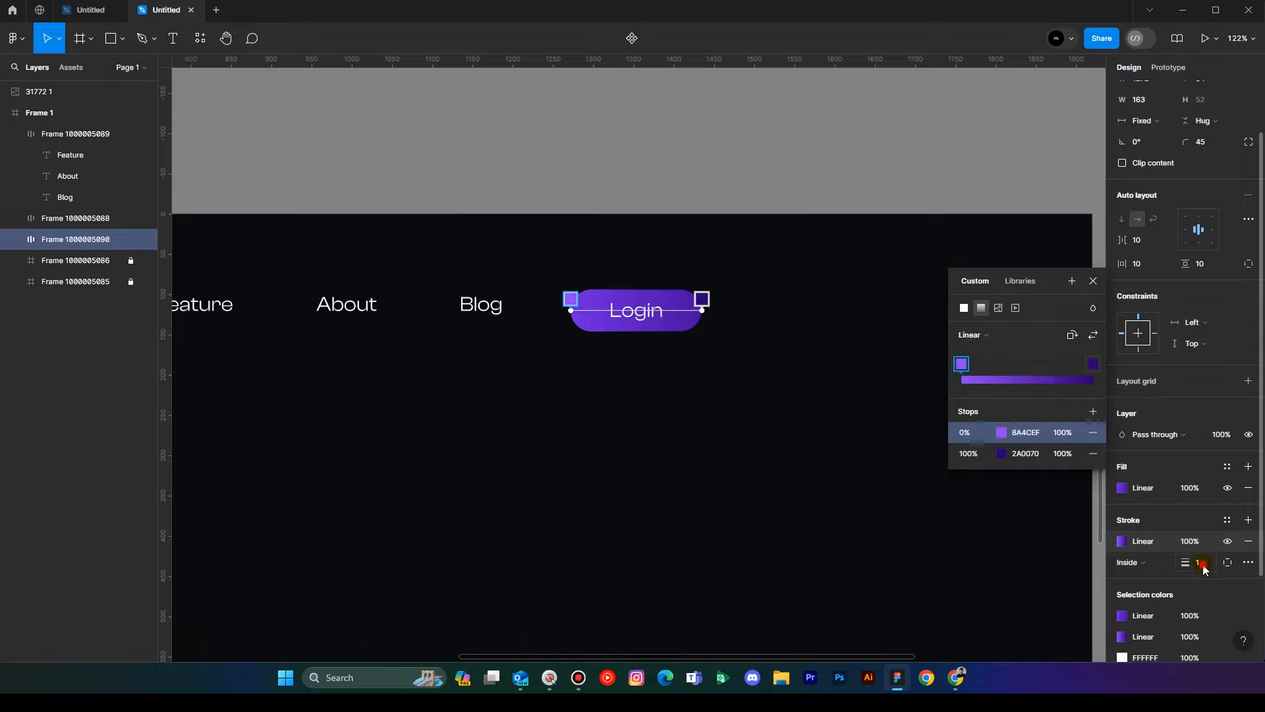
Set the Login button's inside stroke width to 2.
key(Up)
key(Up)
key(Down)
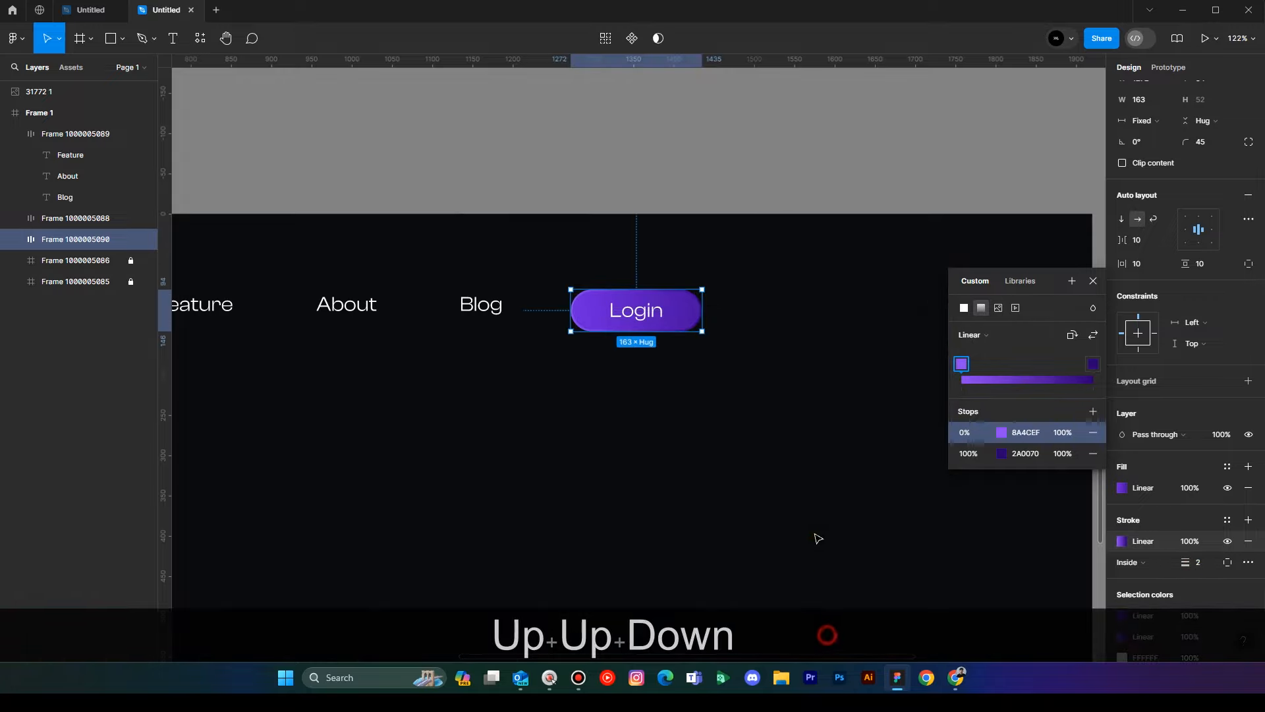
click(807, 509)
drag(823, 484, 812, 487)
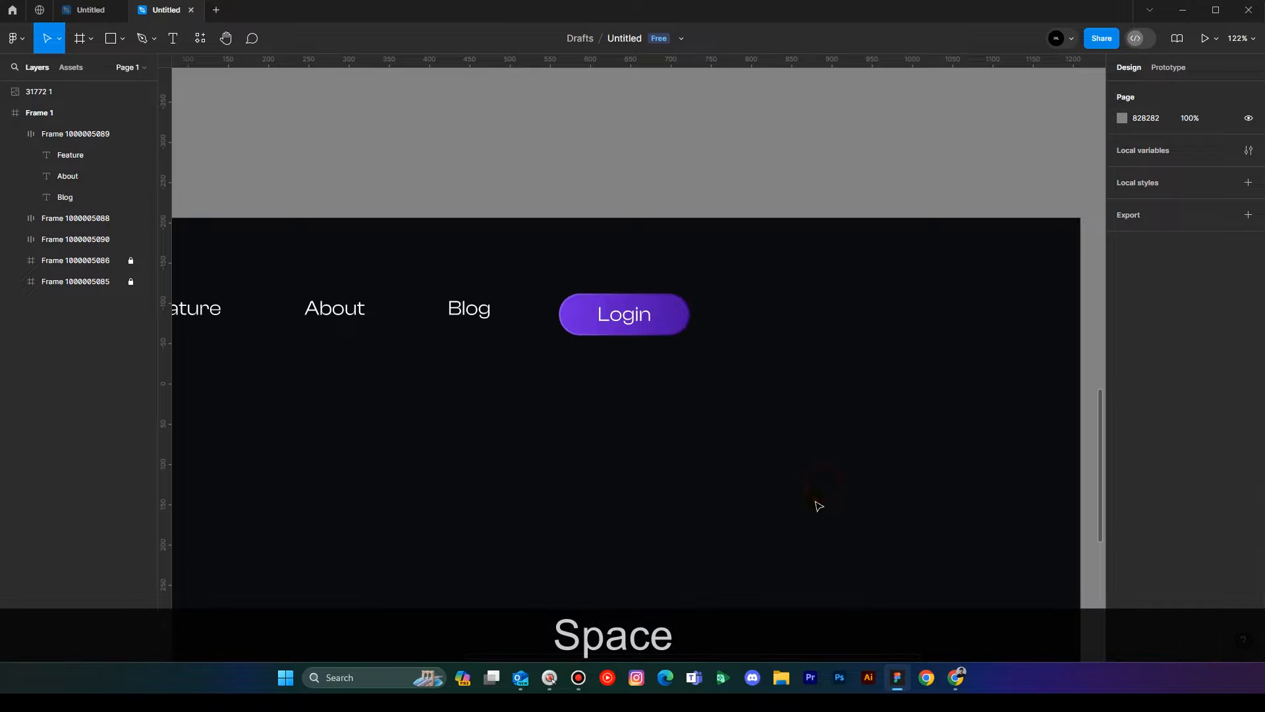
Set the font weight of the Login button's text to Medium.
click(623, 324)
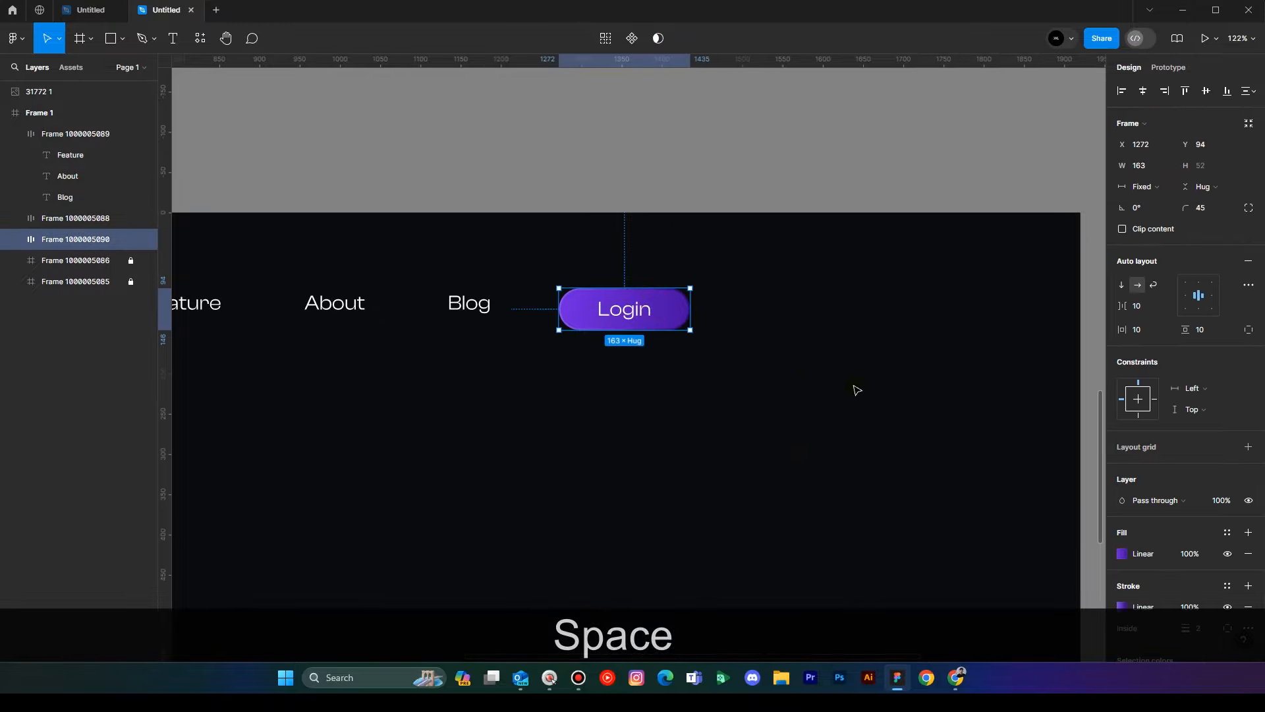
ctrl+scroll(720, 395, down, 2)
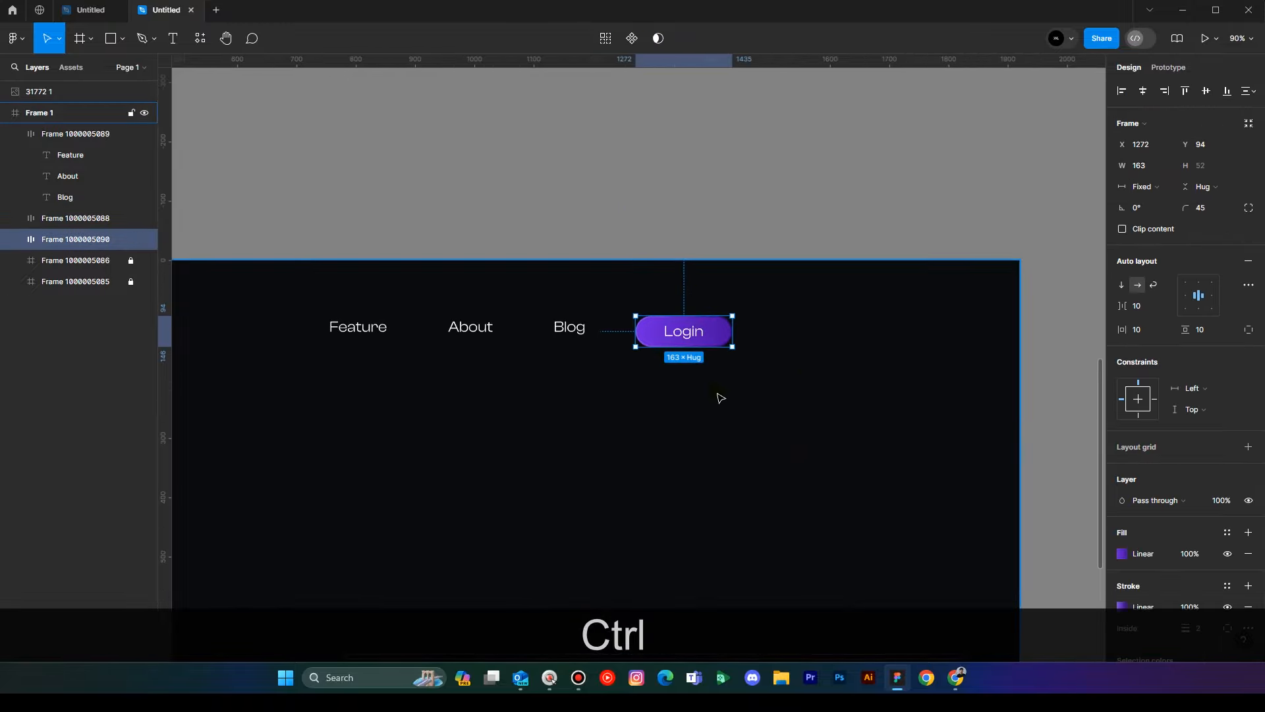
ctrl+click(699, 324)
click(1152, 308)
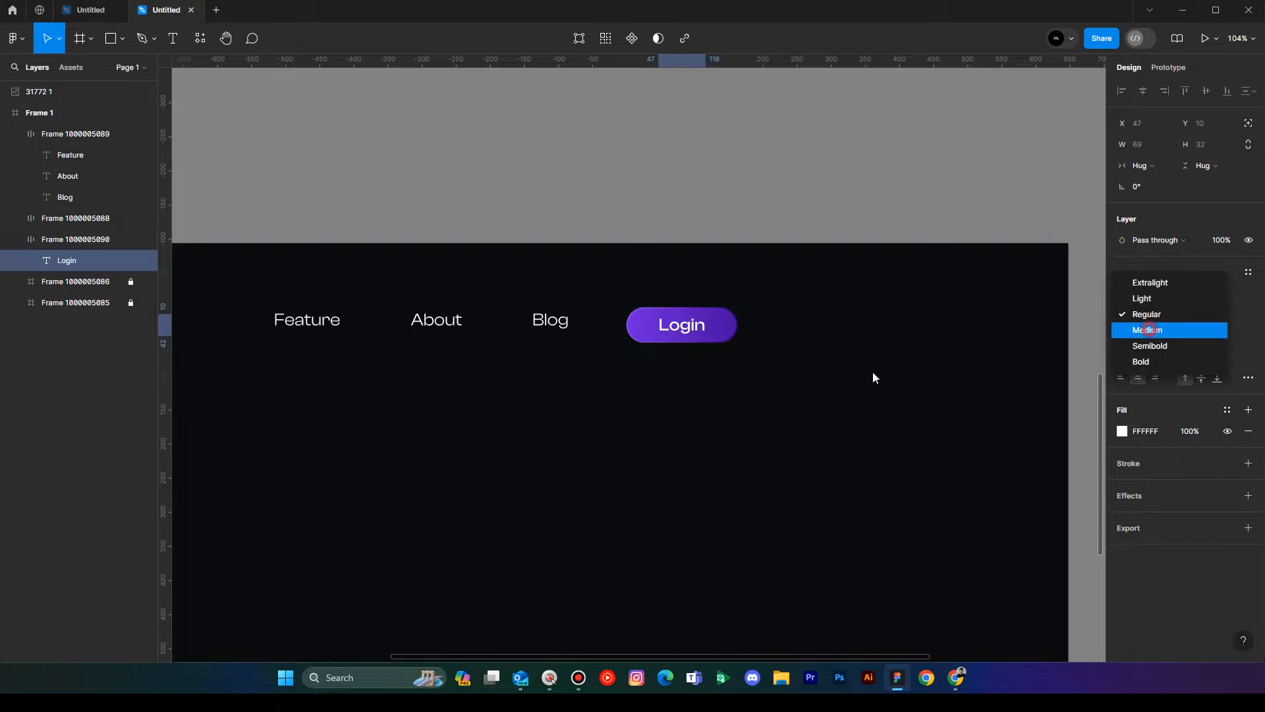
click(799, 373)
key(space)
drag(799, 372, 743, 366)
Duplicate the Login button to about X 1473 at Y 94, and change the original button's label to "Sig Up".
click(637, 349)
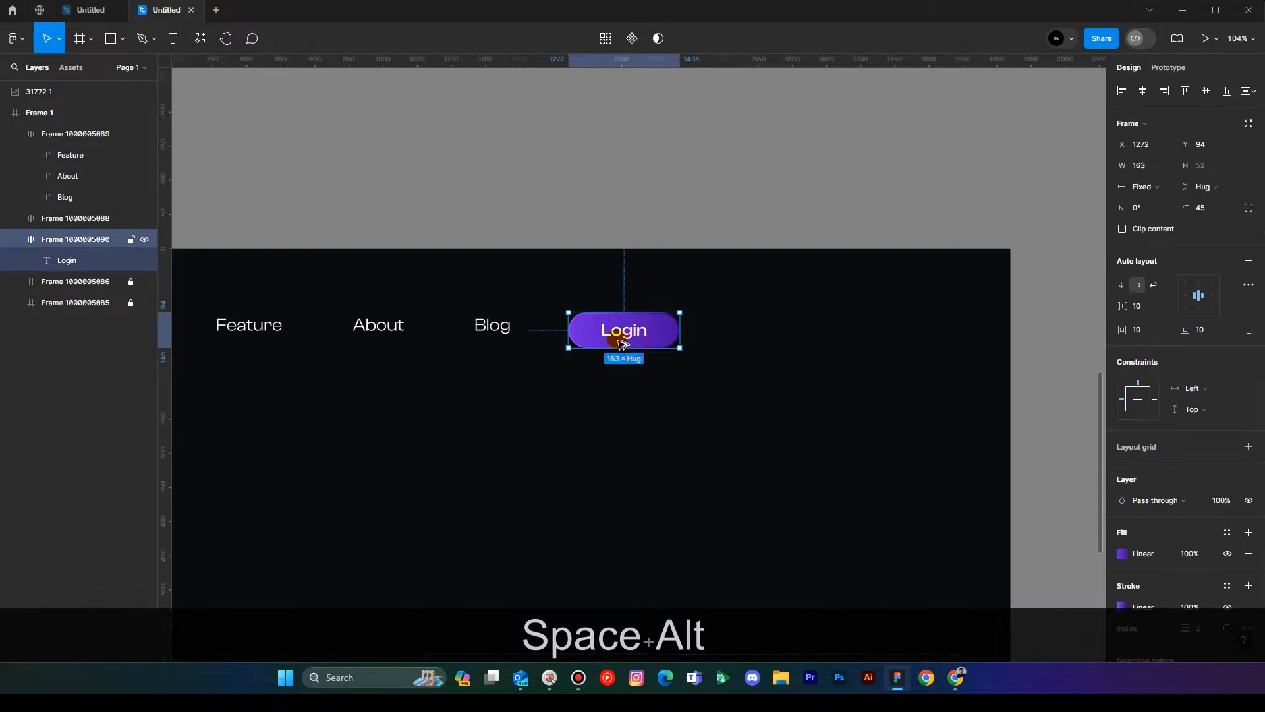
drag(636, 349, 764, 346)
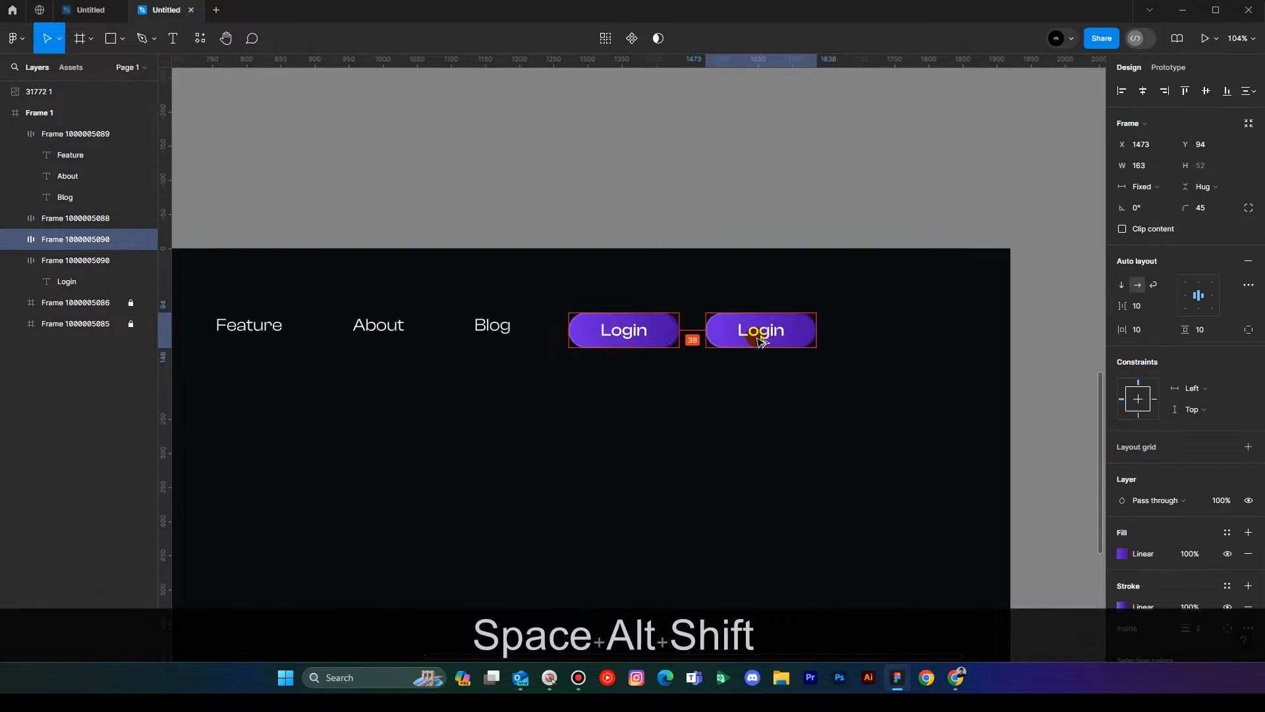
double_click(623, 329)
key(t)
click(626, 325)
key(ctrl+a)
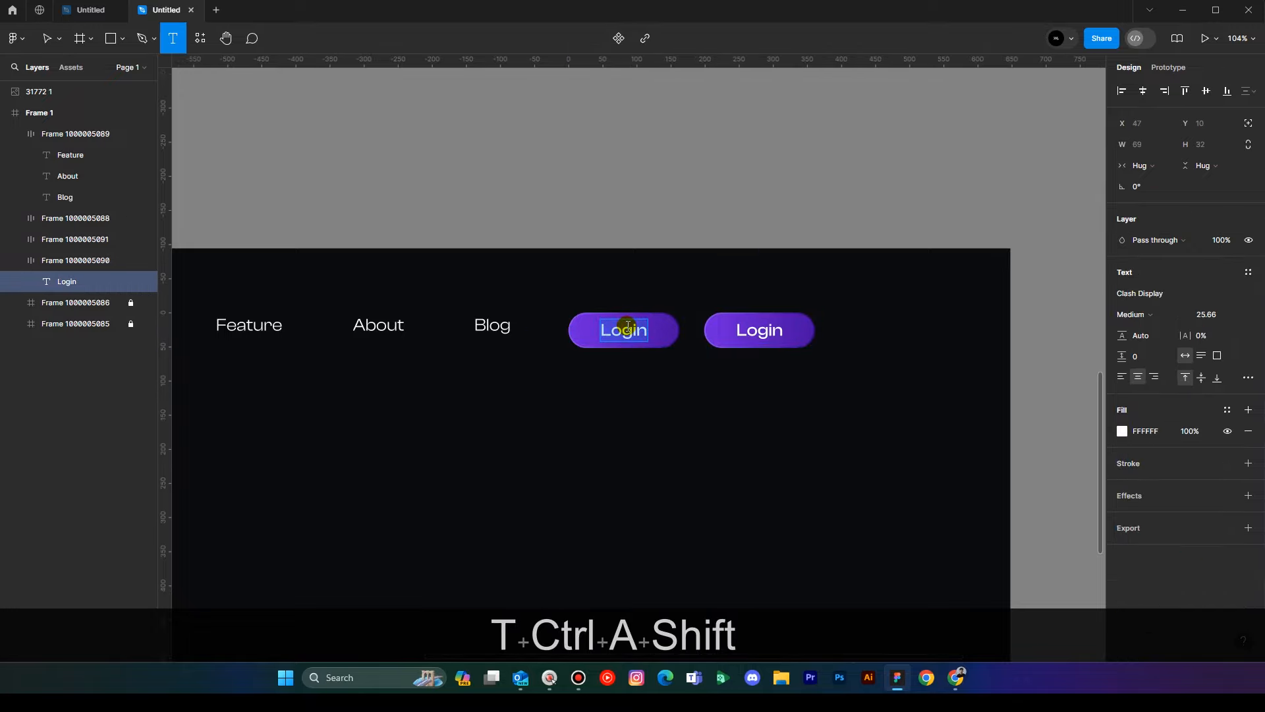
text(Sig Up)
click(48, 41)
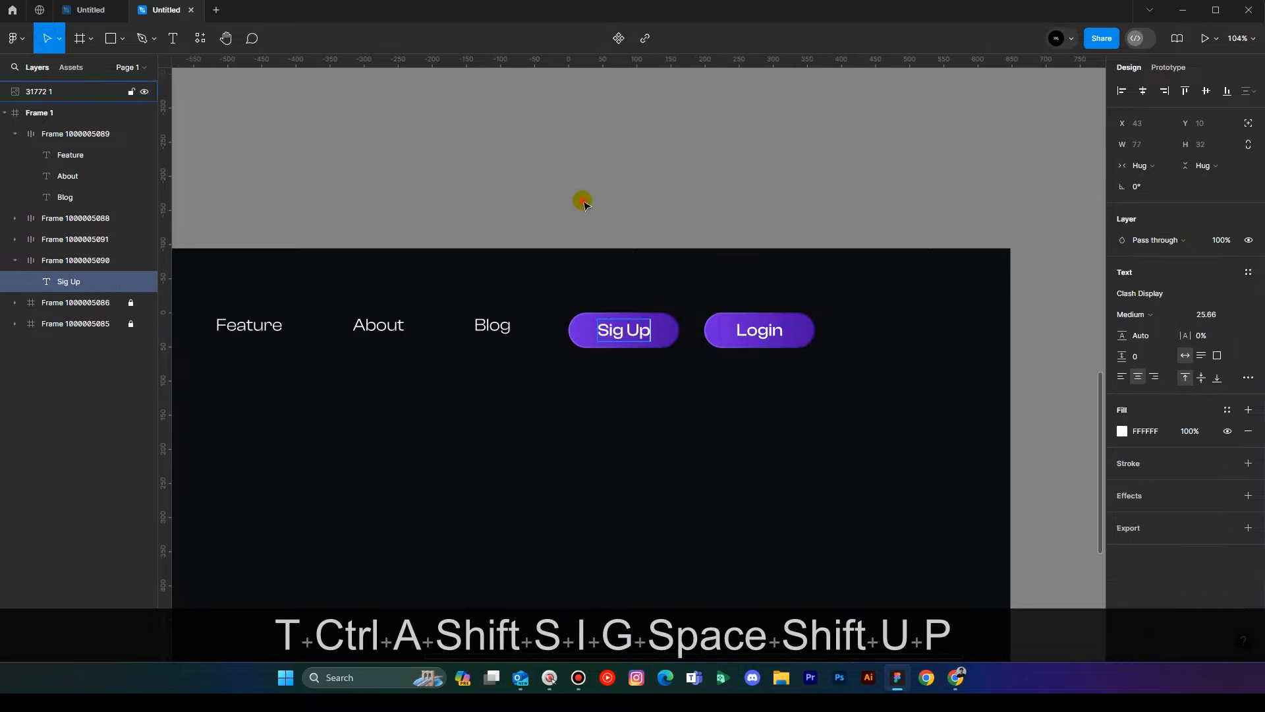
Change the Sig Up button's fill to the solid dark grey 2D2929.
click(642, 315)
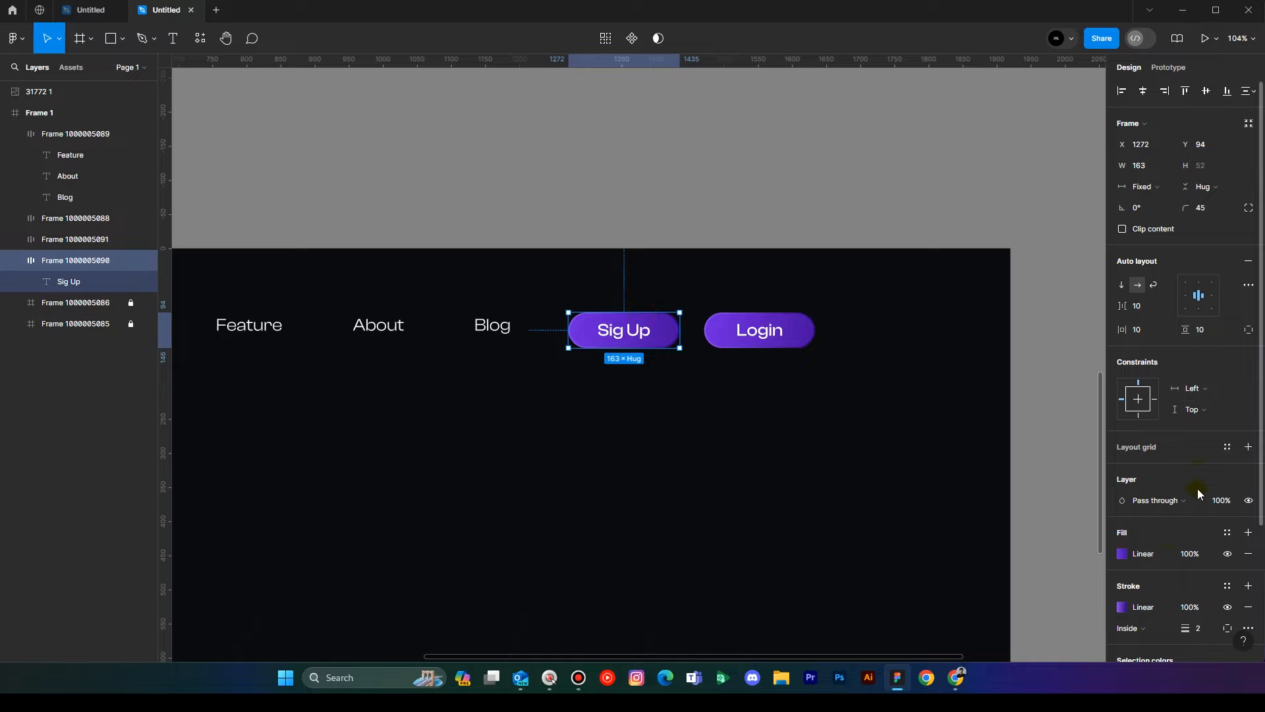
click(1122, 554)
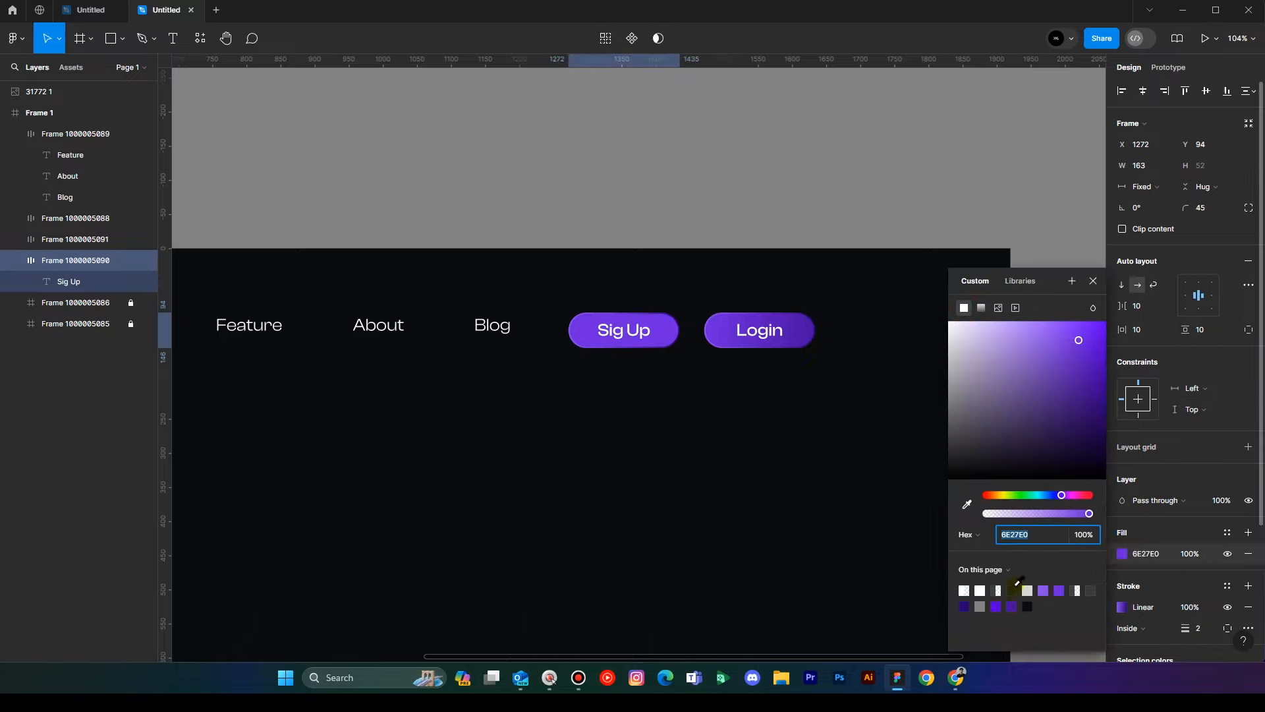
click(1013, 588)
click(1093, 281)
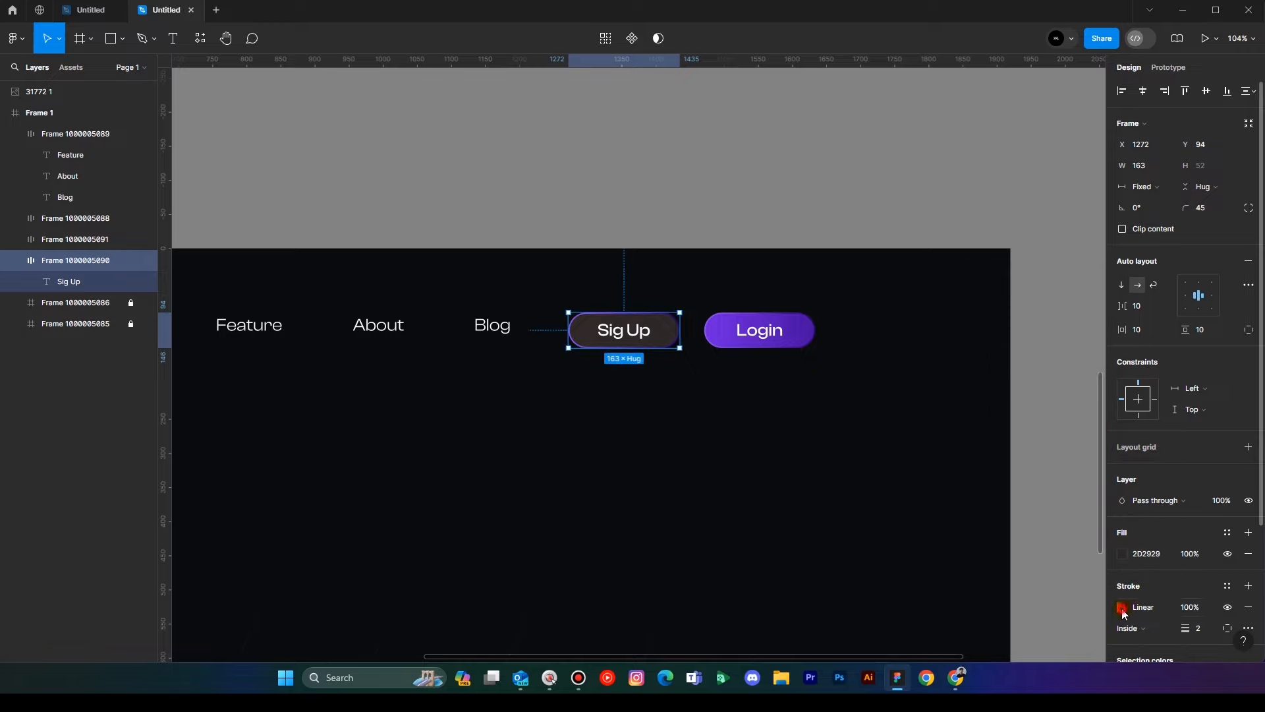
click(1122, 607)
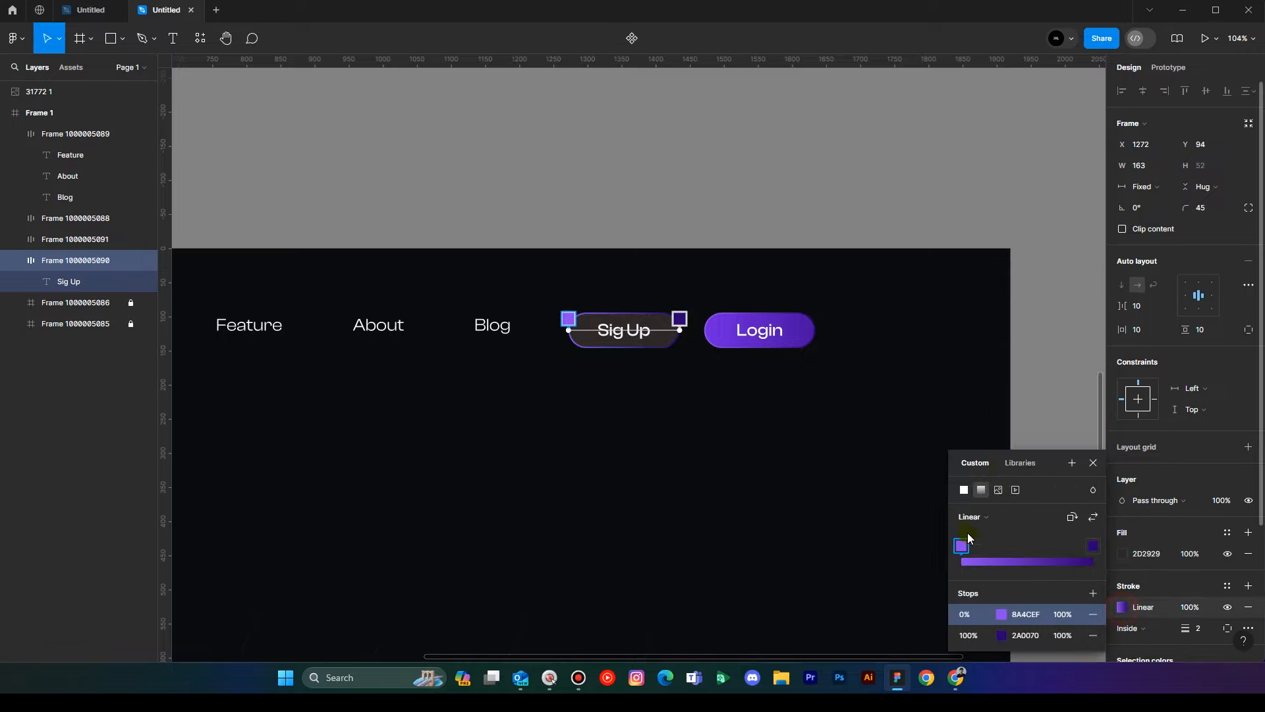
click(963, 490)
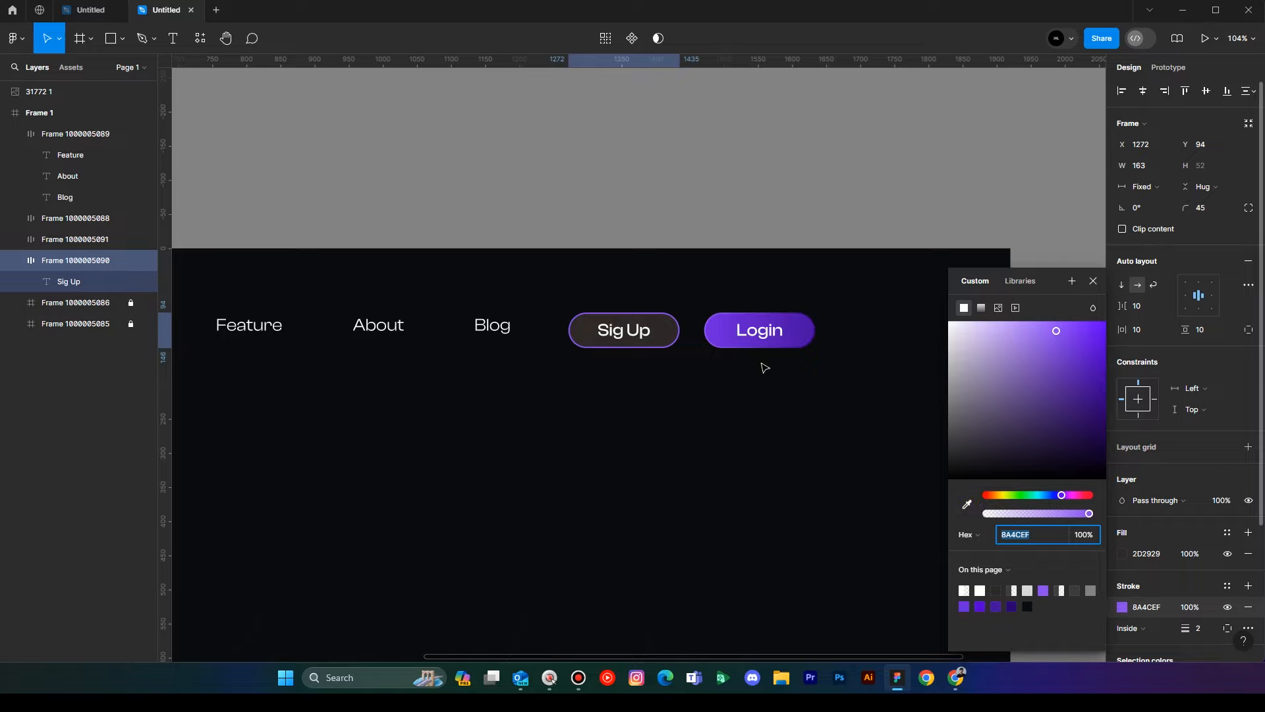
click(1093, 281)
key(ctrl+z)
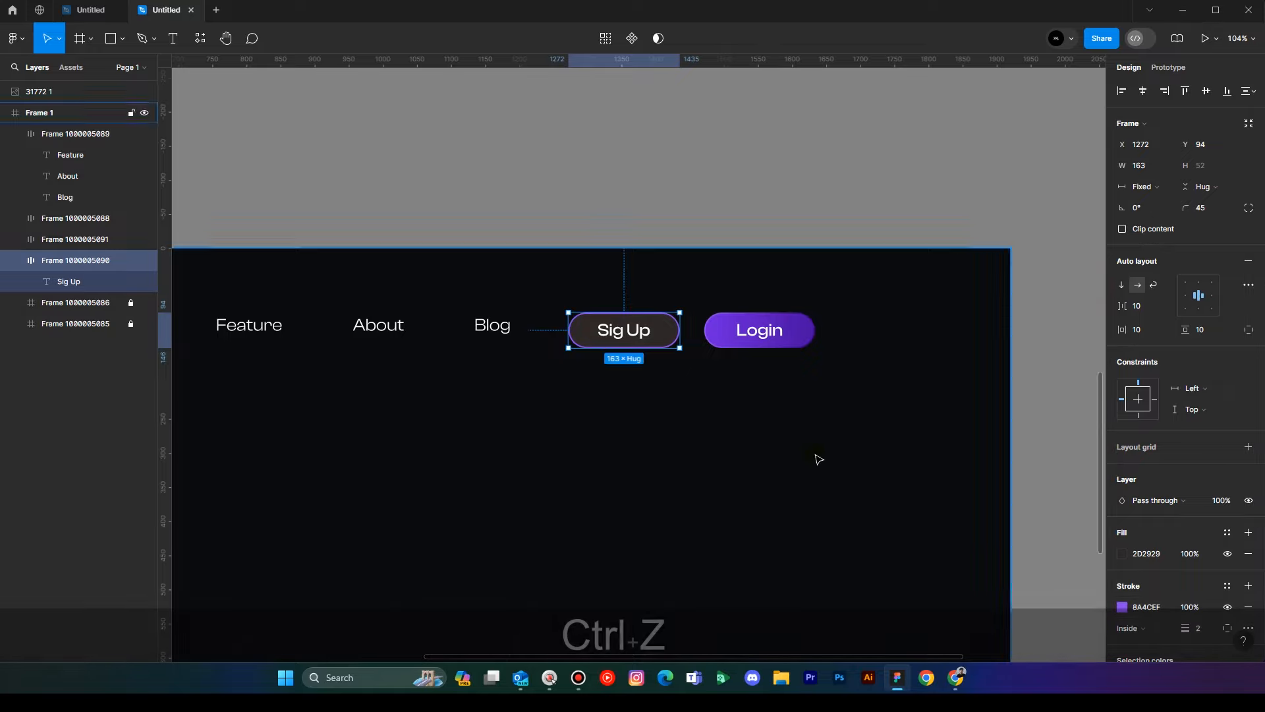
key(ctrl+z)
Try a solid 8A4CEF stroke on the Sig Up button, and undo the change.
scroll(1127, 527, down, 2)
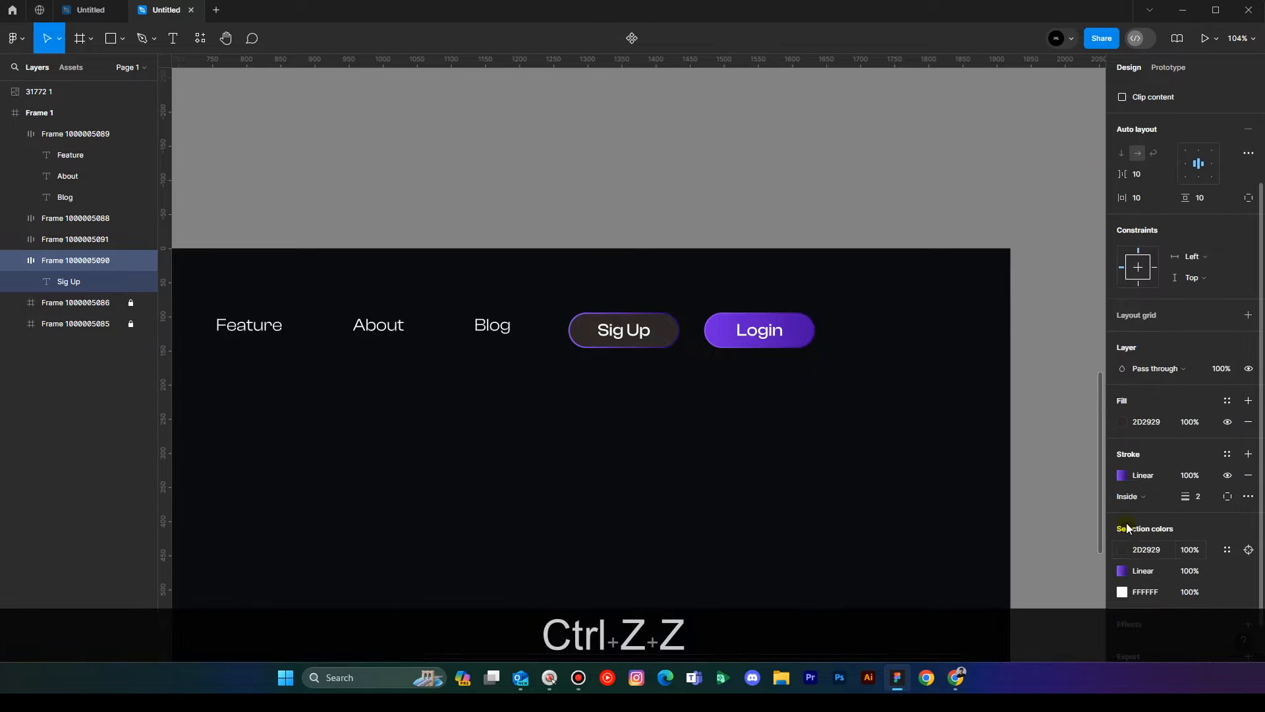
click(1122, 475)
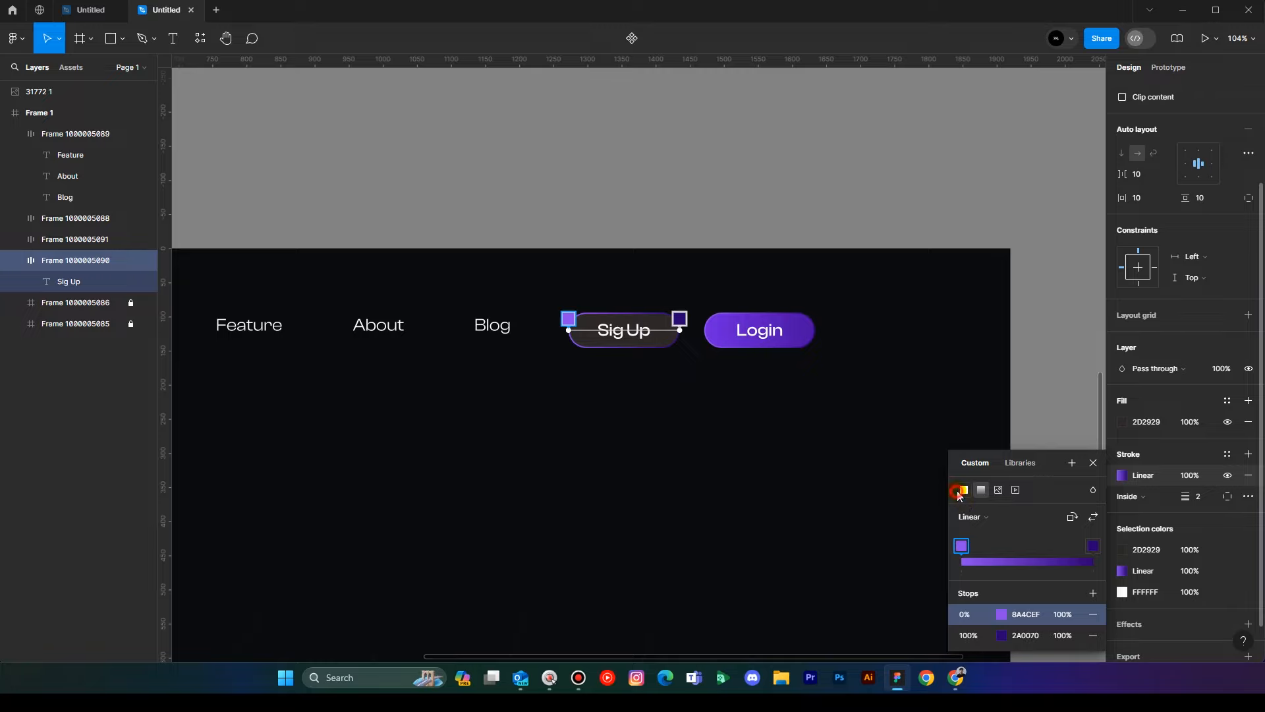
click(961, 490)
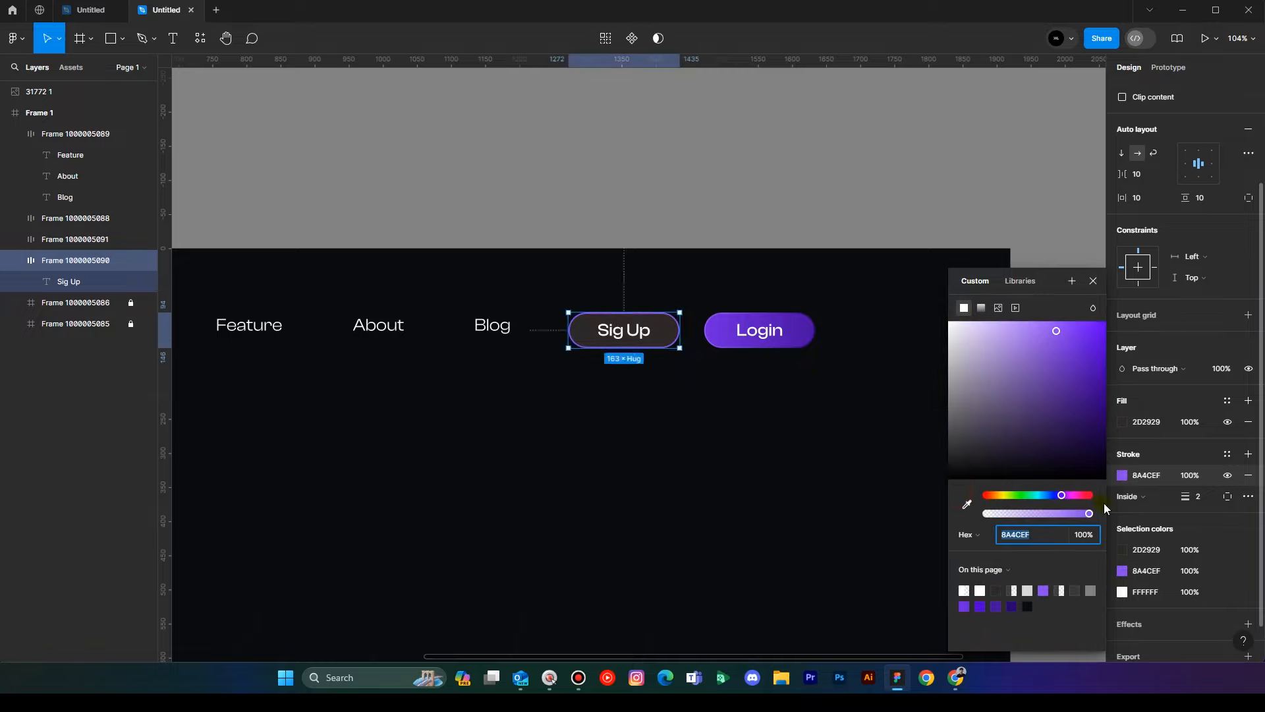
click(1093, 281)
key(ctrl+z)
key(ctrl+z)
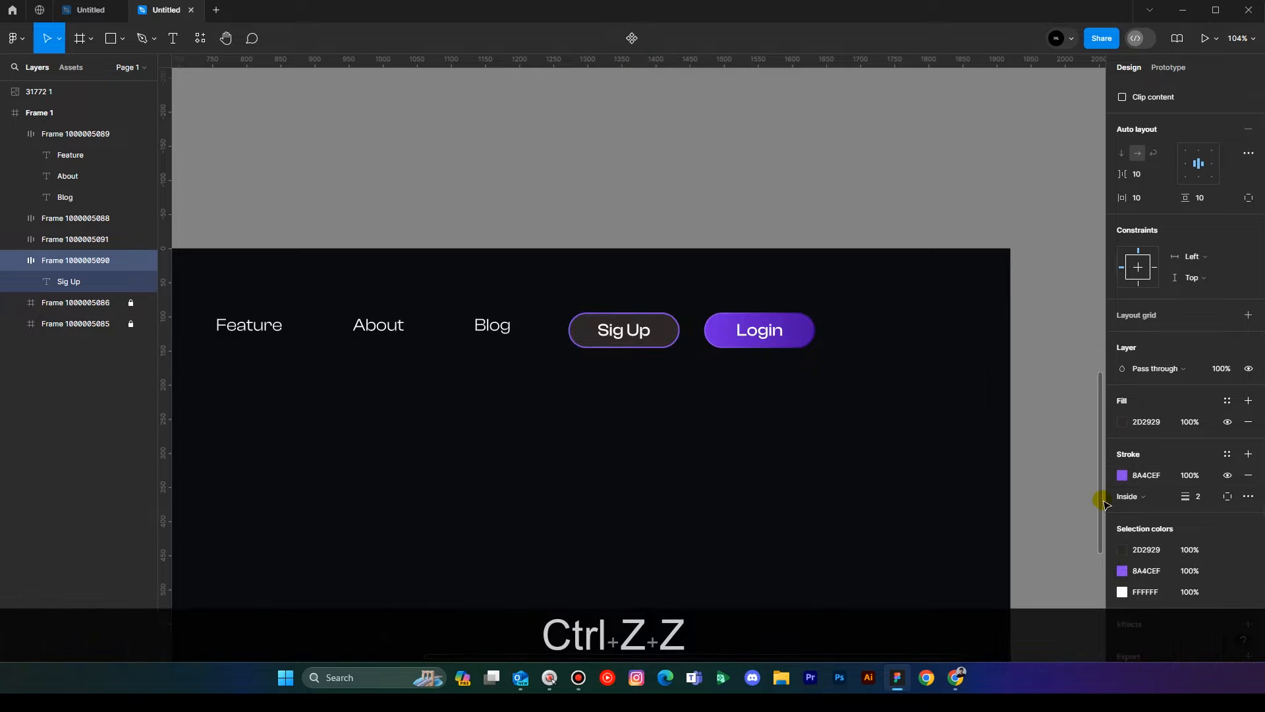
Recolour the Sig Up button's linear gradient stroke with 2D2929 at the 0% stop and 3A3A3A at the 100% stop.
click(1123, 476)
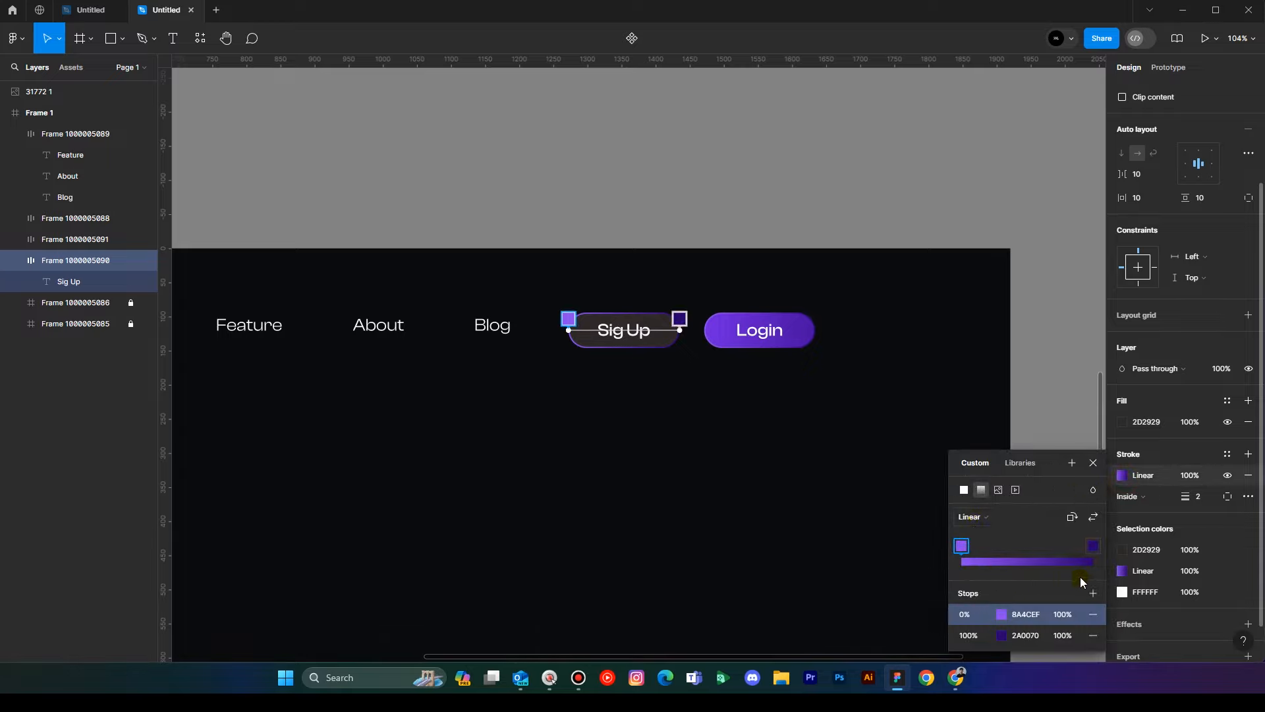
click(1091, 544)
click(1001, 635)
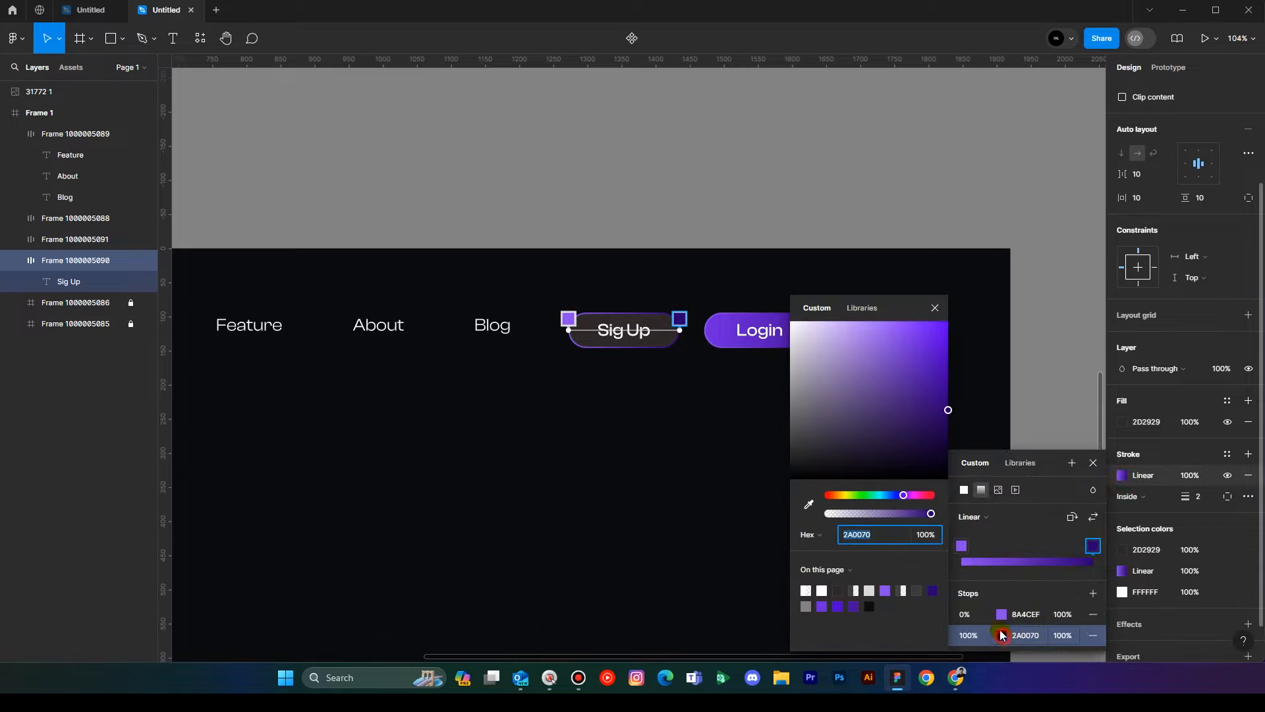
mouse_move(930, 412)
mouse_down()
mouse_move(910, 349)
mouse_move(945, 409)
mouse_up()
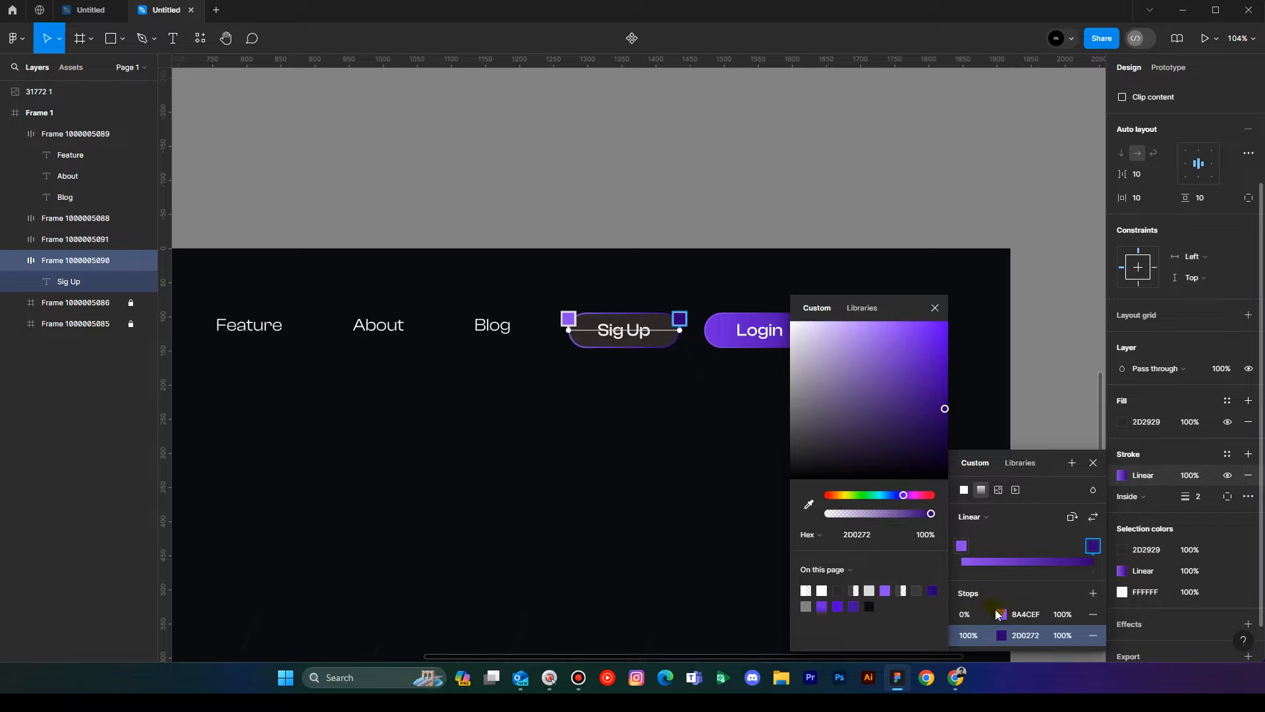
click(916, 589)
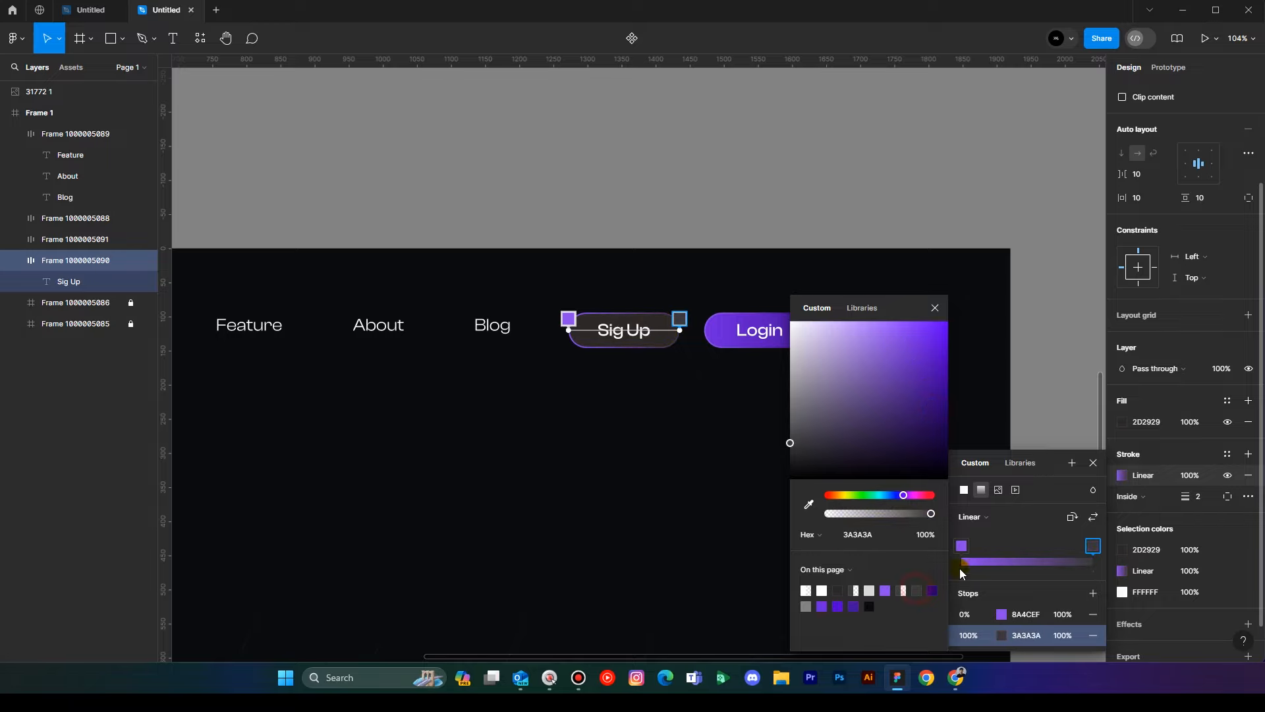
click(961, 547)
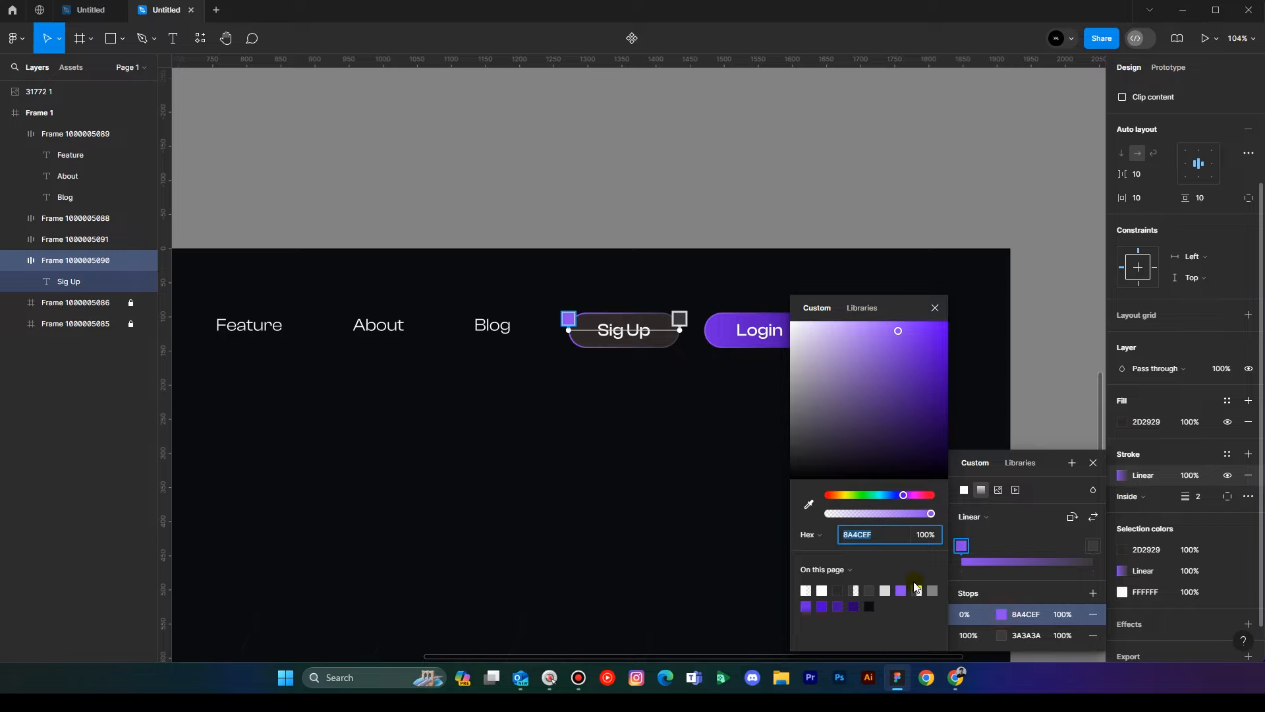
click(839, 589)
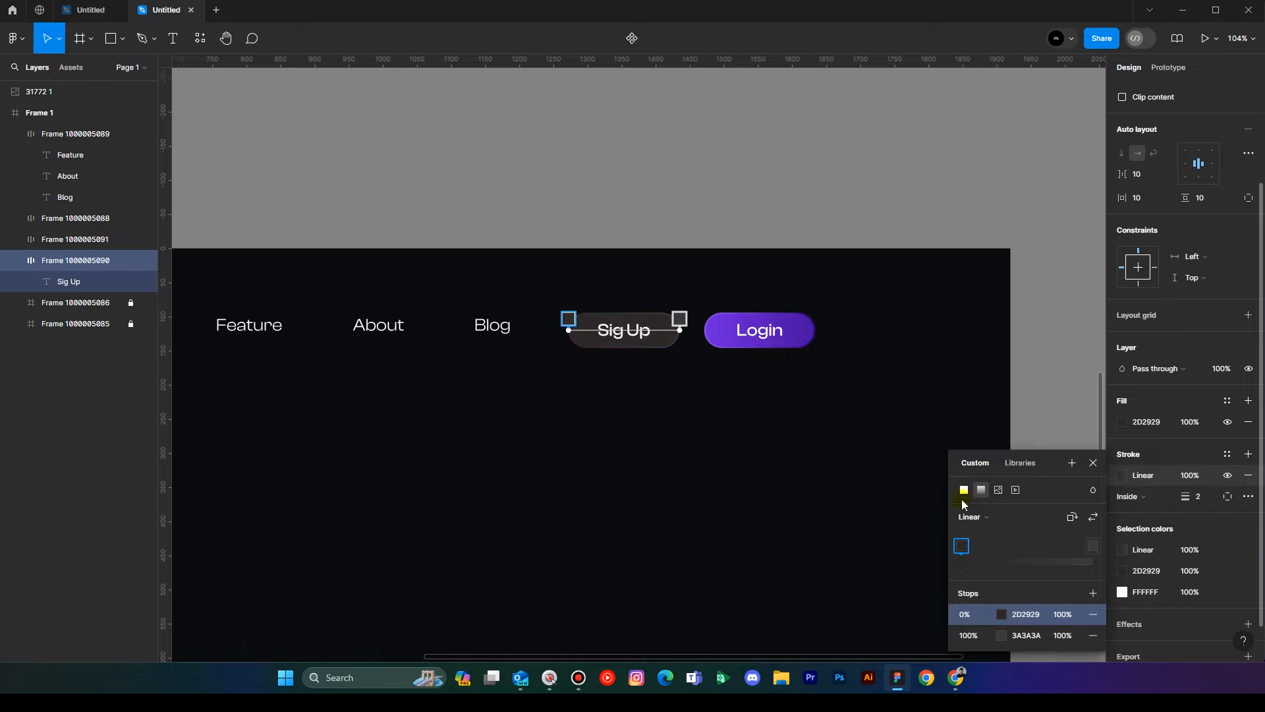
Adjust the 0% stop of the Sig Up button's stroke gradient to 2B2929.
click(1123, 479)
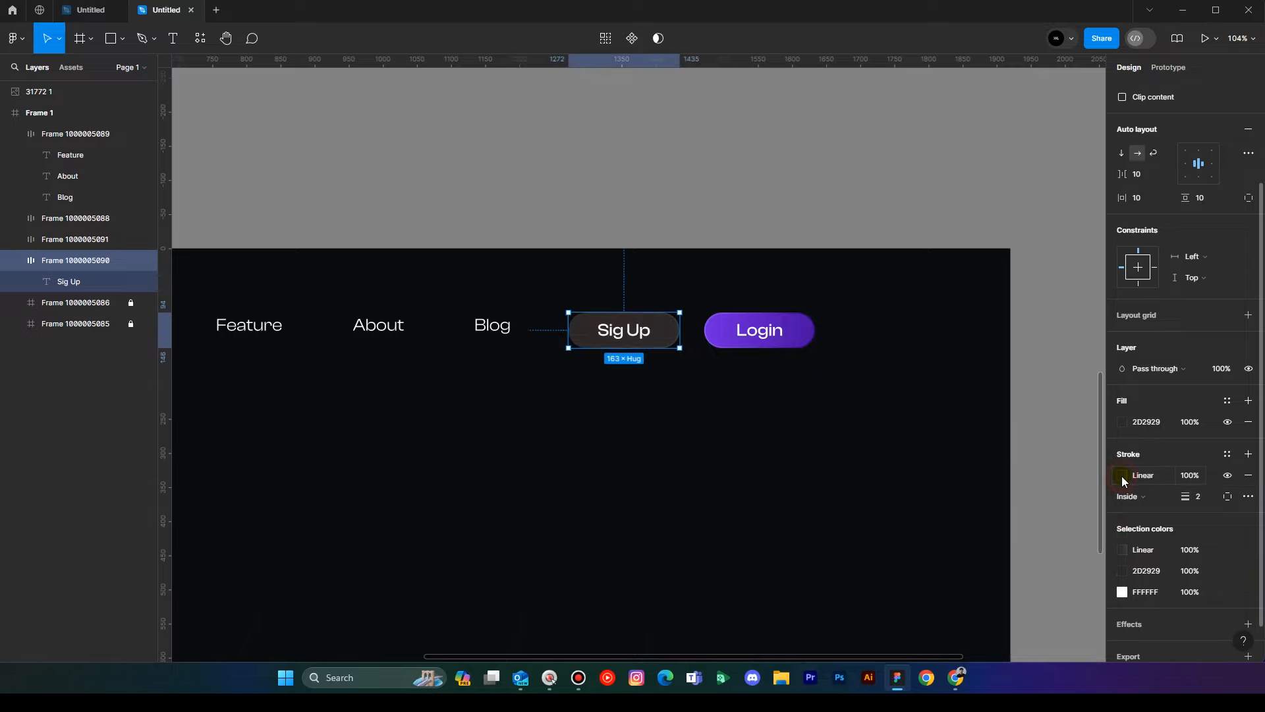
click(1123, 479)
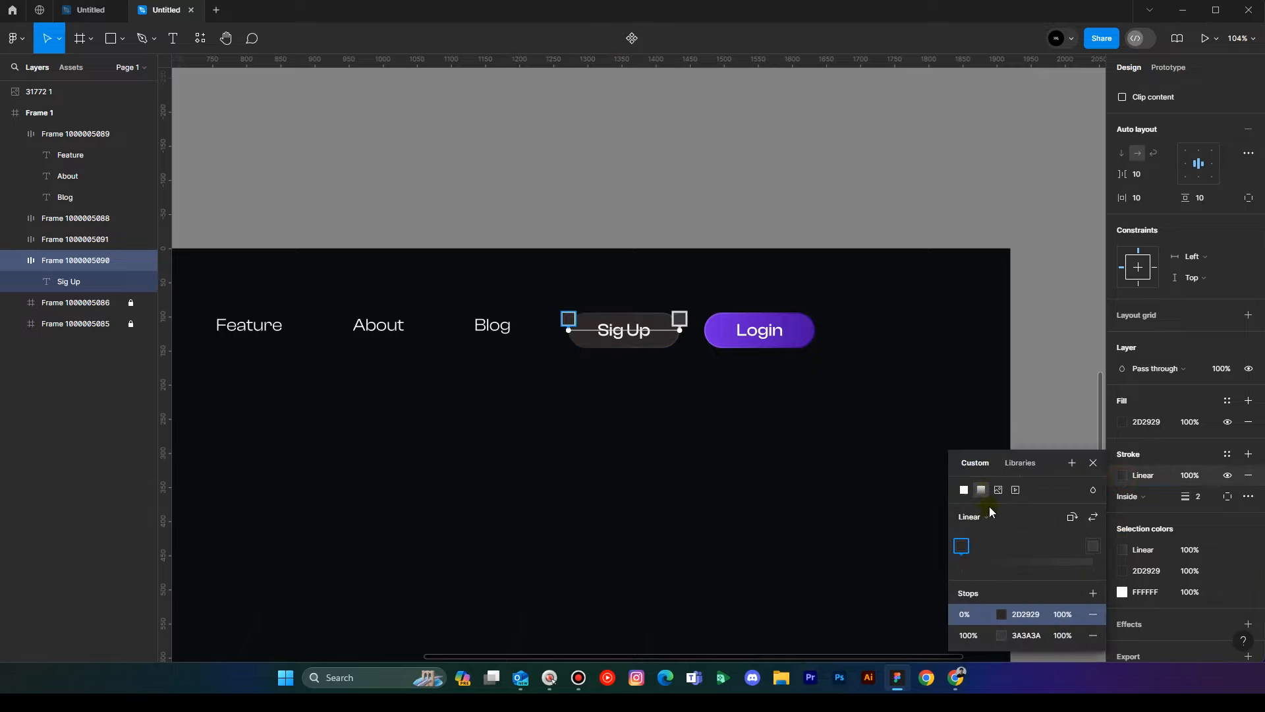
click(1000, 614)
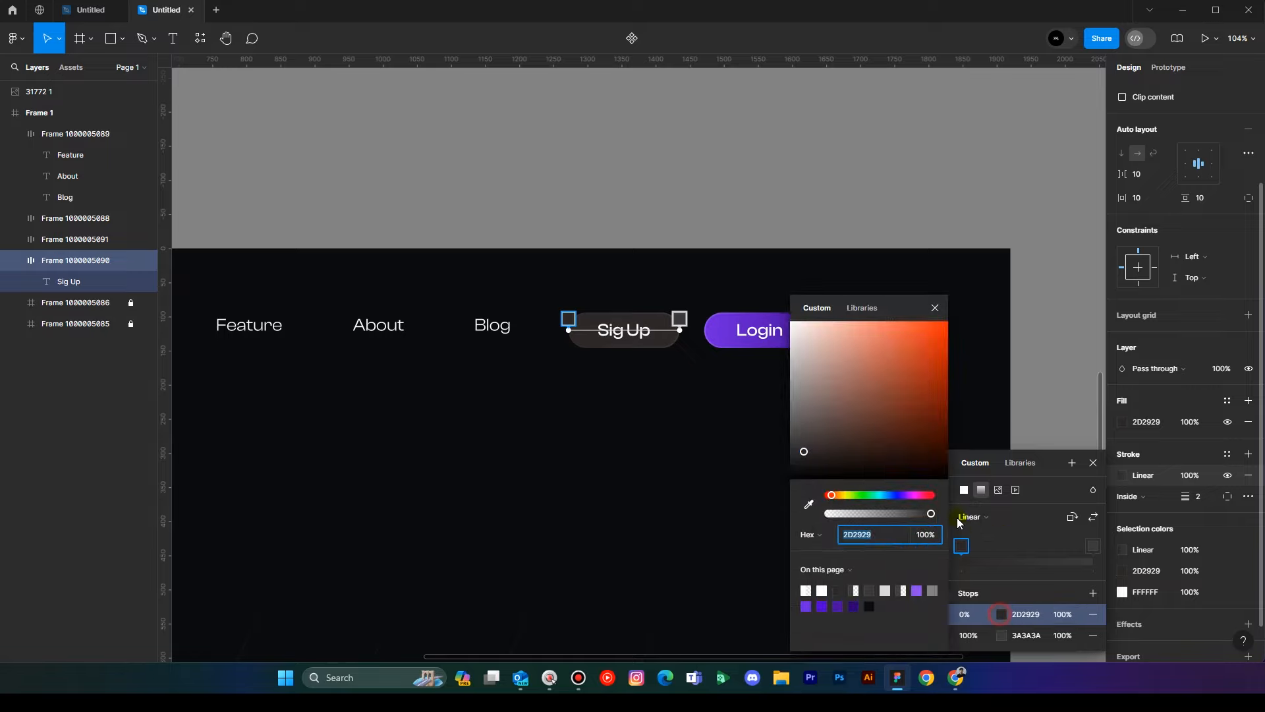
click(795, 448)
drag(797, 460, 796, 455)
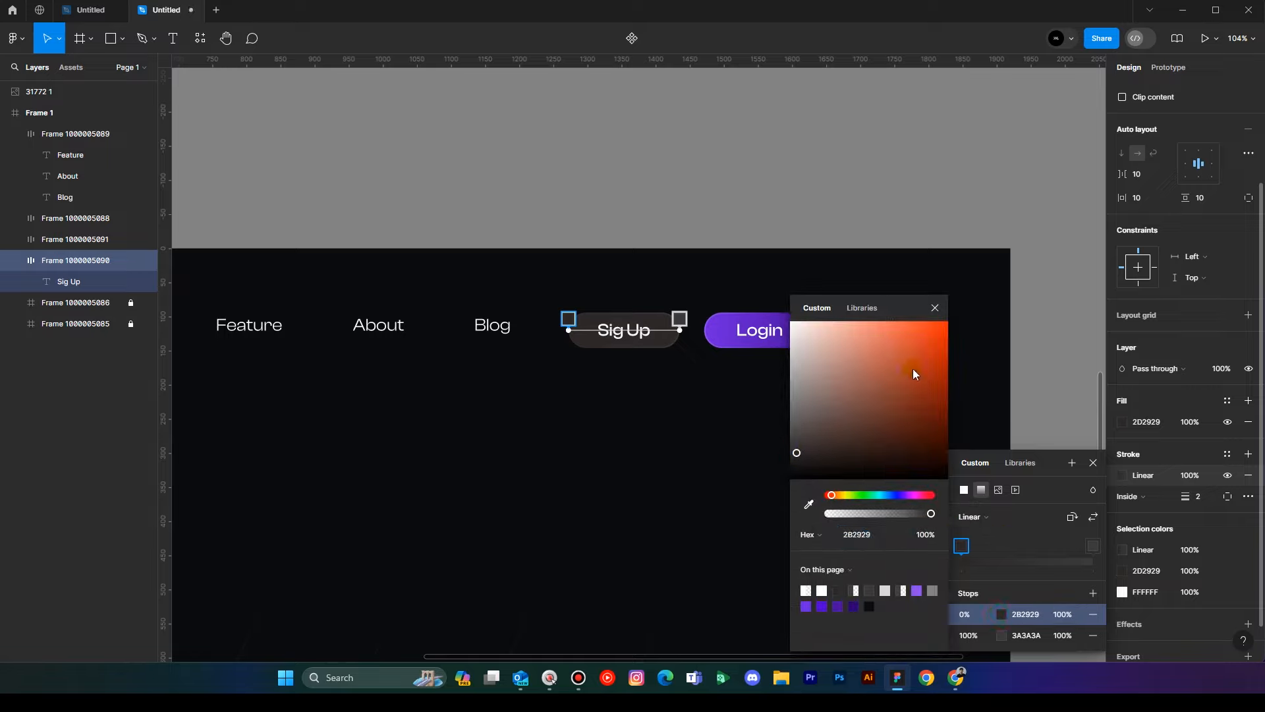
click(932, 309)
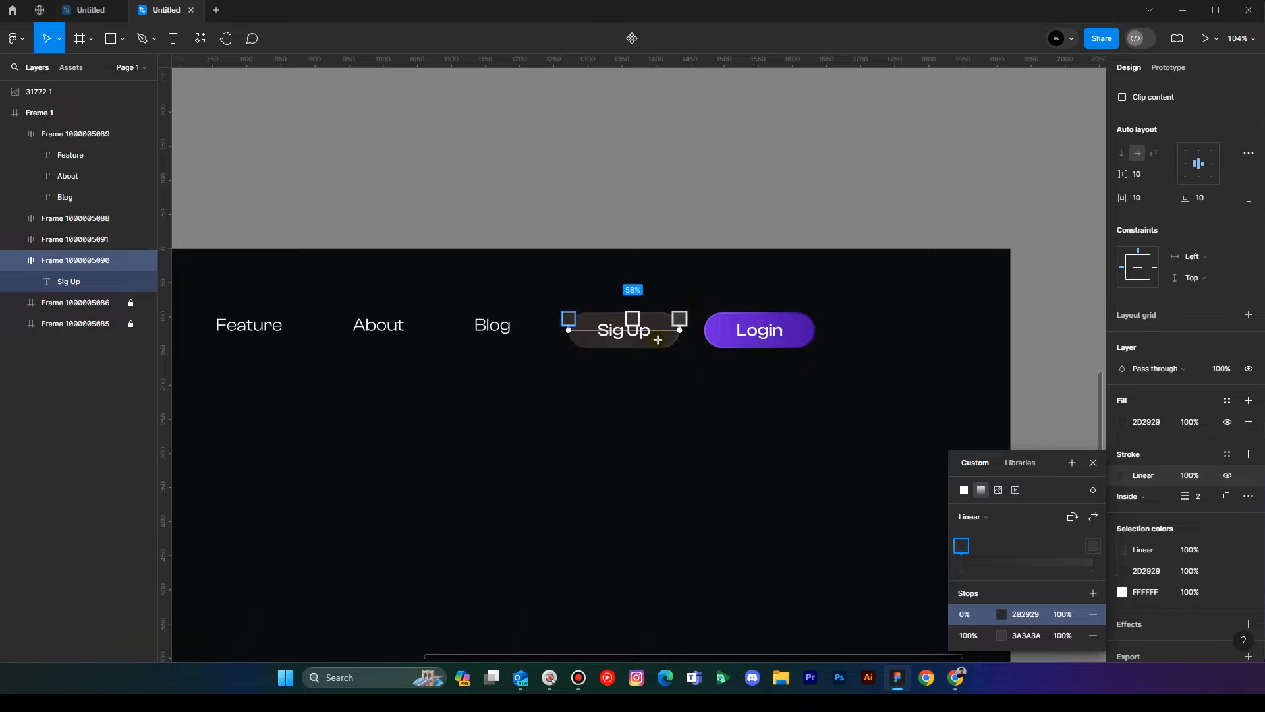
Darken the Sig Up button's fill to 1F1C1C and save the file.
click(1122, 422)
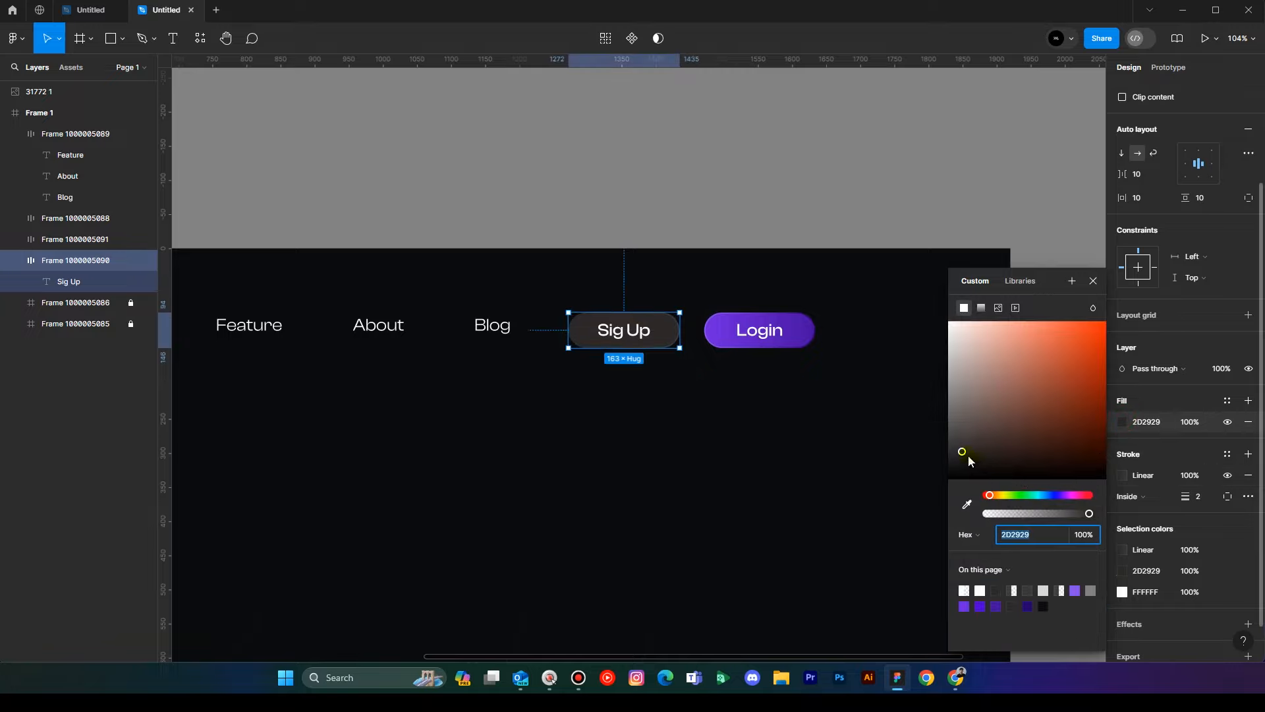
drag(968, 462, 955, 459)
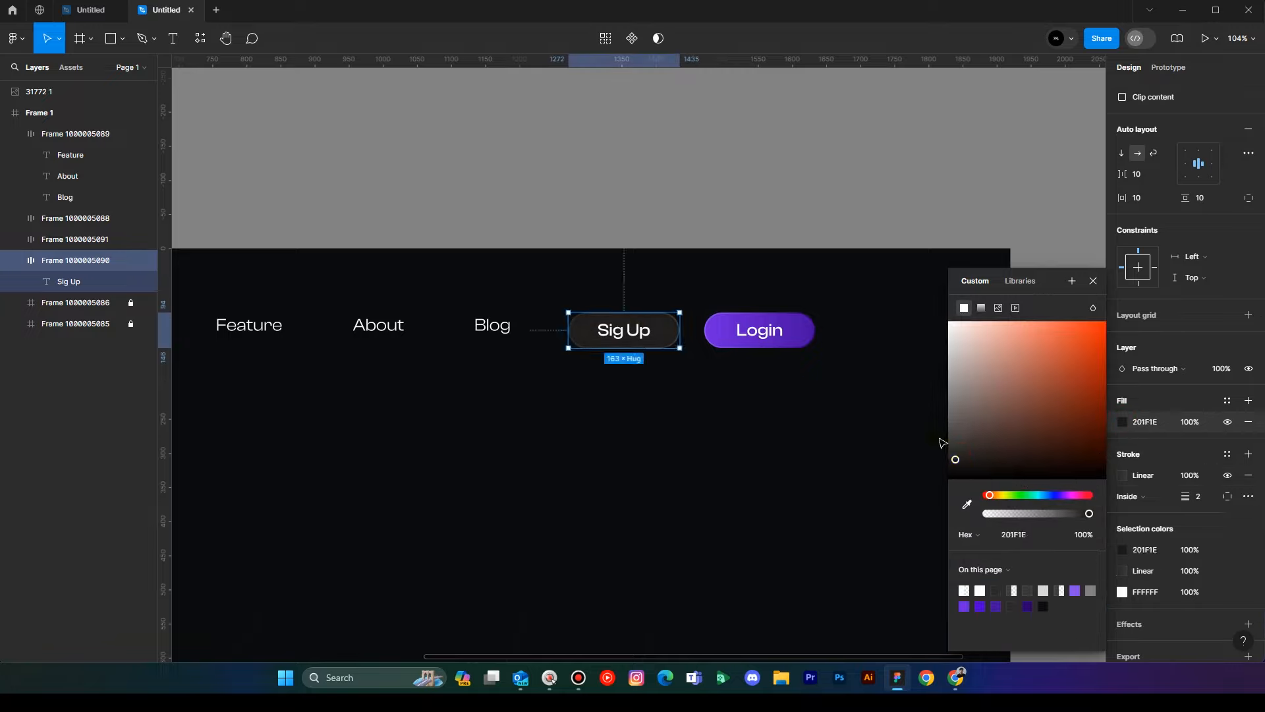
click(964, 462)
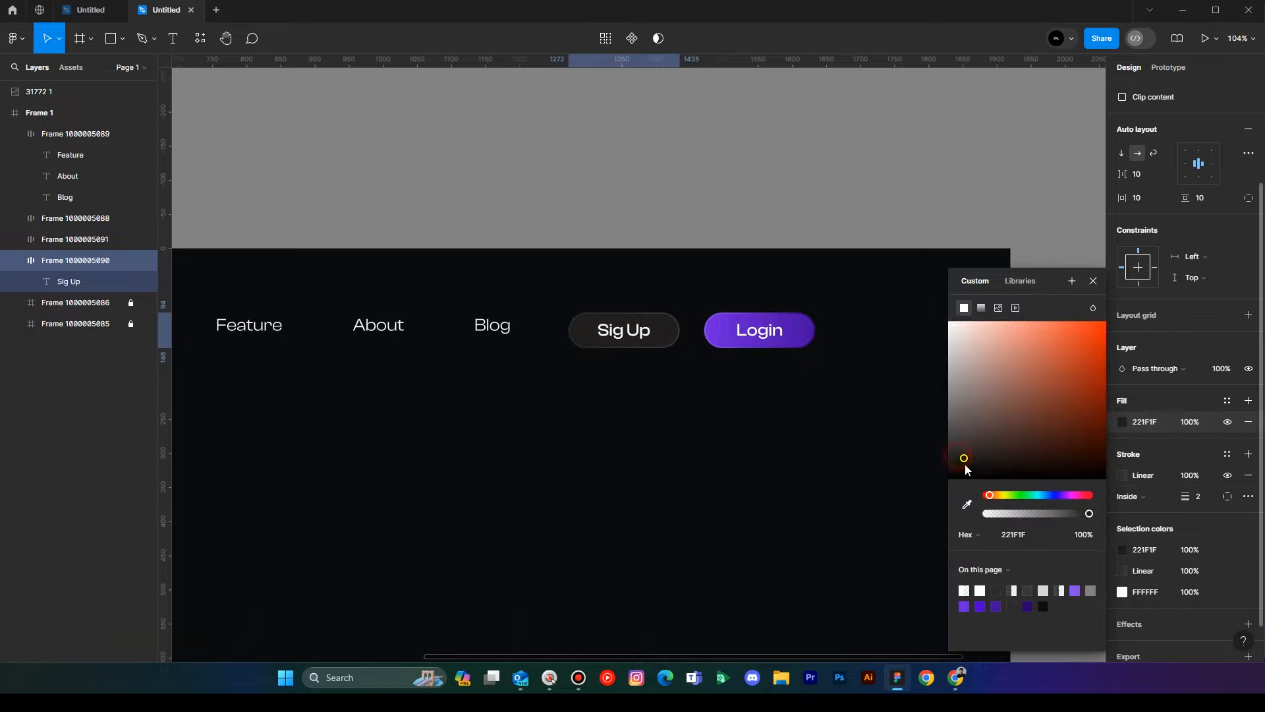
click(1093, 281)
click(794, 505)
drag(857, 414, 623, 312)
key(ctrl+s)
click(698, 479)
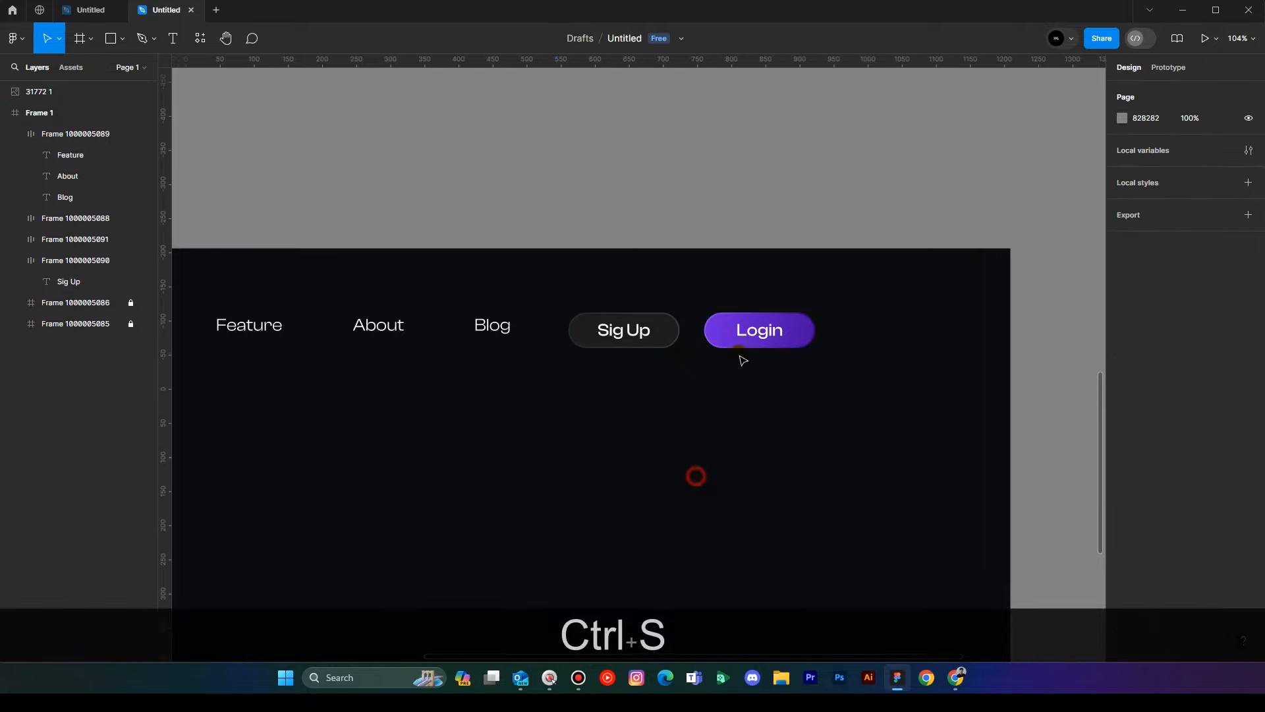
Wrap the Sig Up and Login buttons together in an auto layout frame.
click(749, 333)
shift+click(625, 332)
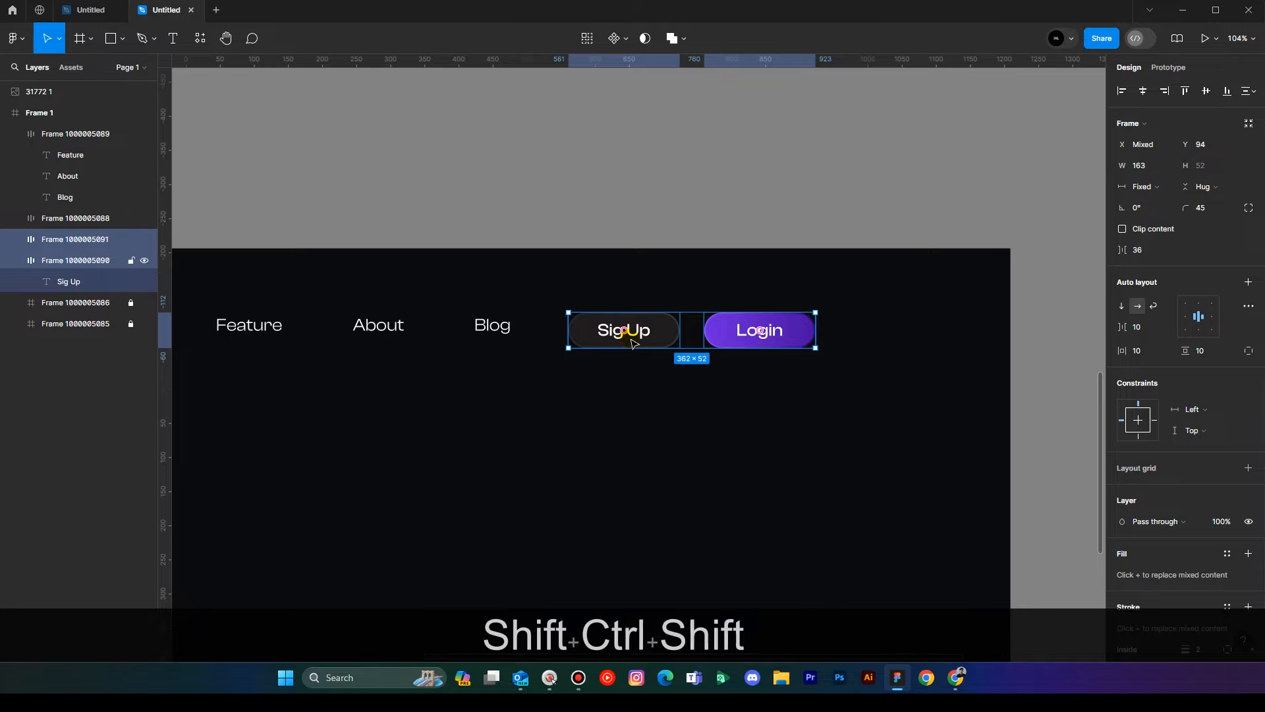
key(shift+a)
Combine the logo, navigation links and button group into one auto layout header, and centre its items vertically.
drag(626, 430, 892, 485)
scroll(803, 440, down, 3)
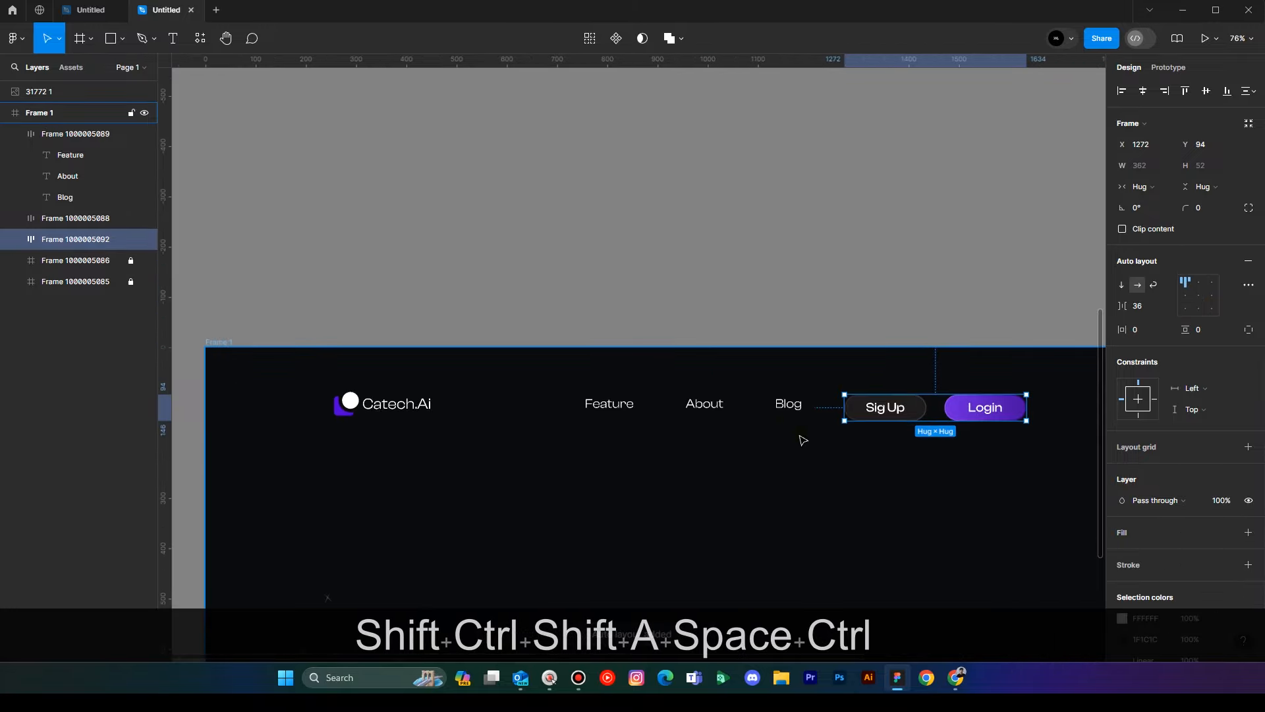
shift+click(768, 412)
shift+click(398, 410)
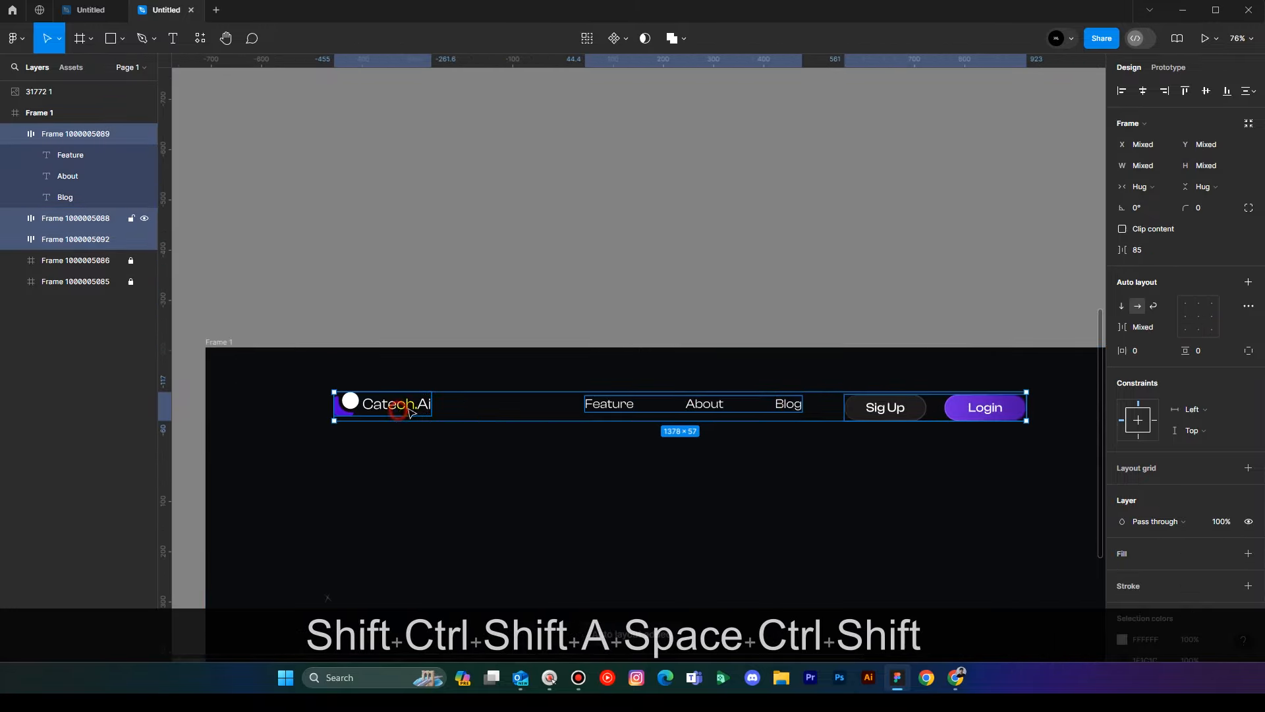
key(shift+a)
drag(579, 376, 515, 382)
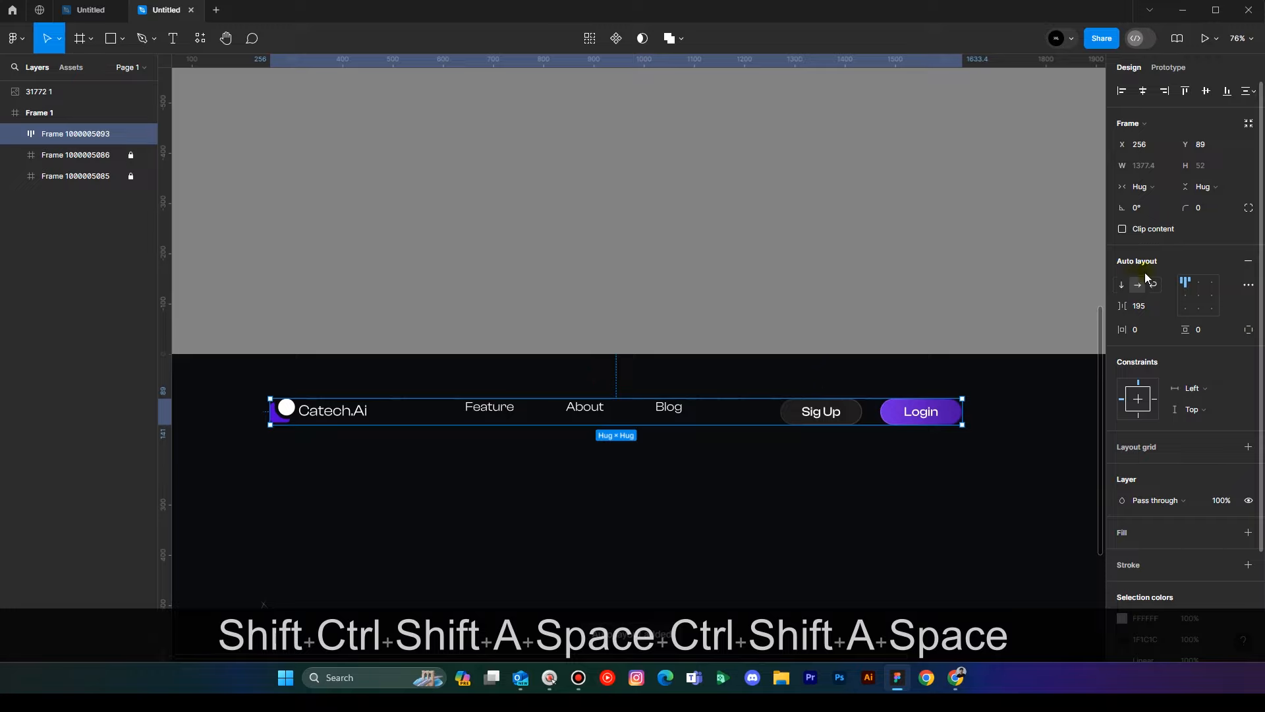
click(1185, 295)
click(807, 295)
Reduce the corner radius of both the Sig Up and Login buttons so they become slightly rounded rectangles.
scroll(803, 294, down, 1)
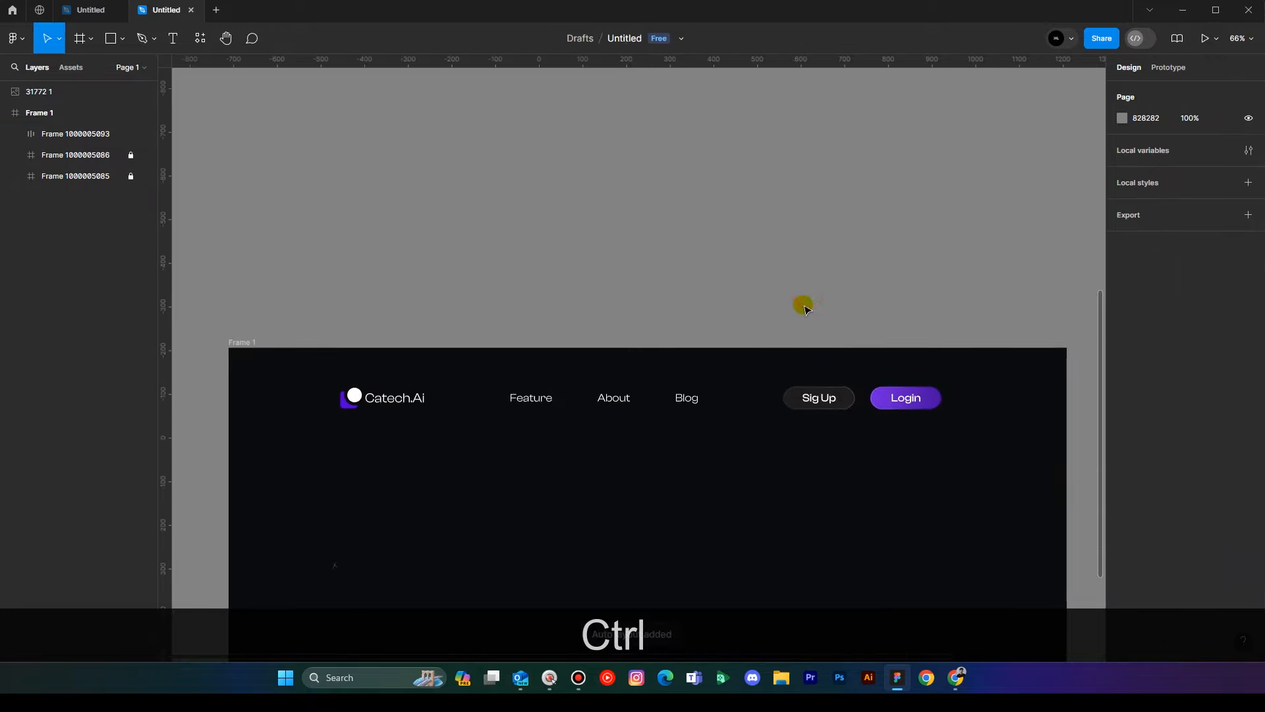
drag(819, 305, 797, 187)
click(876, 280)
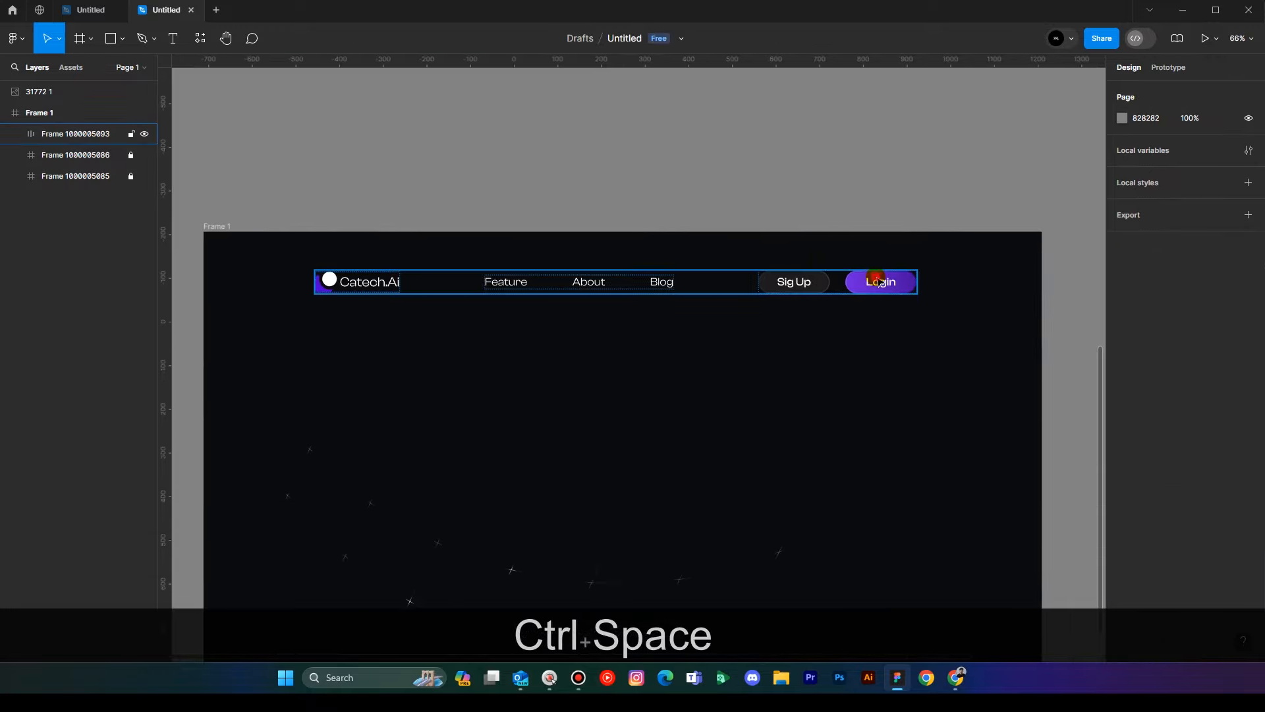
double_click(867, 288)
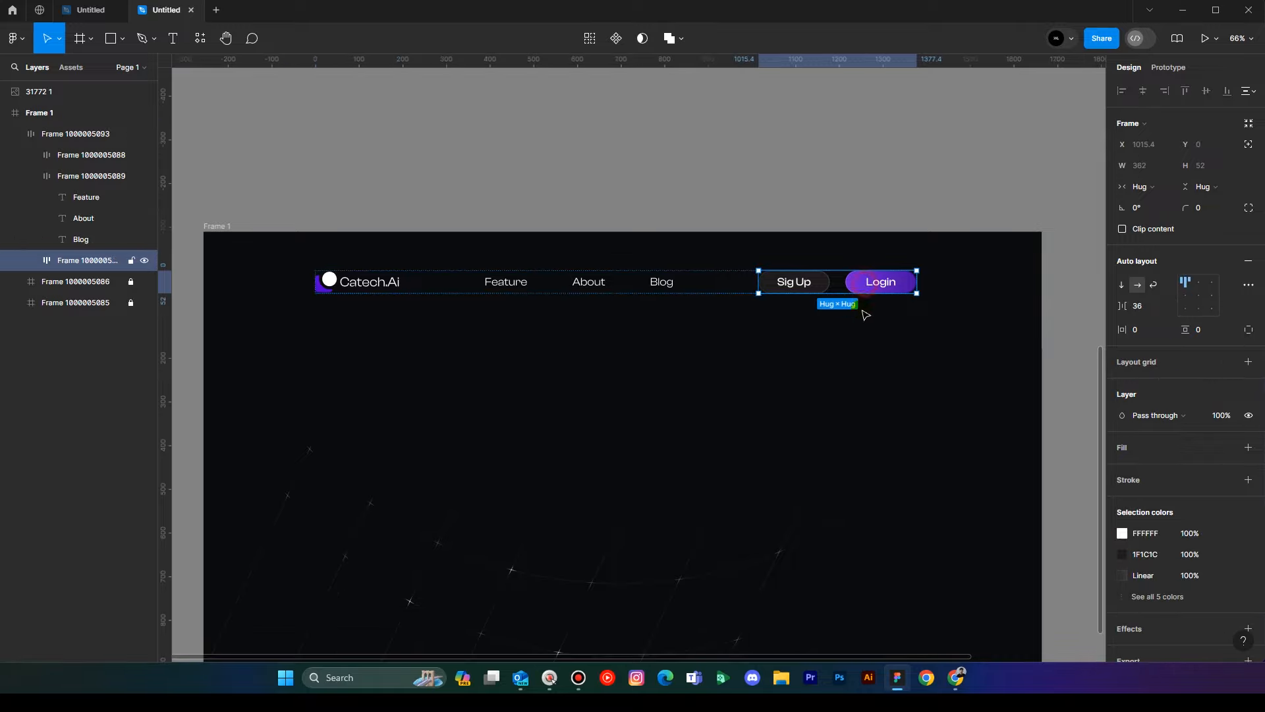
key(Return)
click(1212, 210)
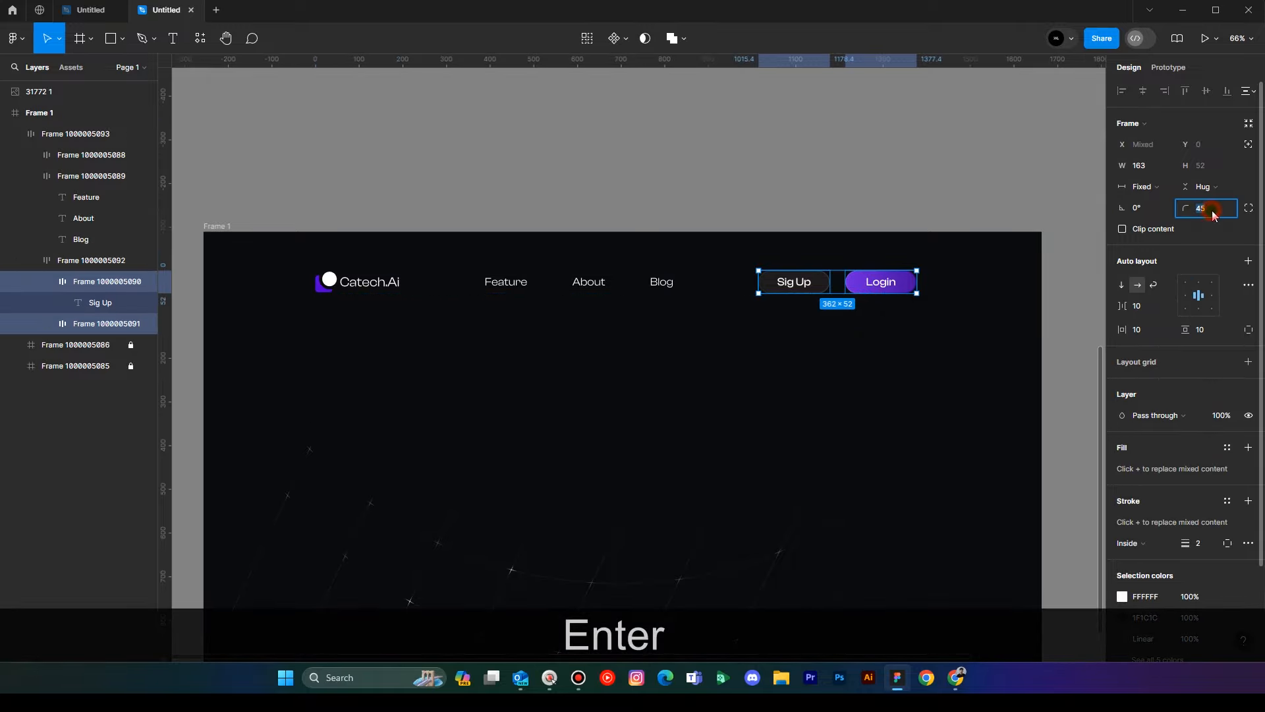
key(Down)
key(Down)
key(Down)
key(Down)
key(Down)
key(Down)
key(Down)
key(Down)
key(Up)
key(Up)
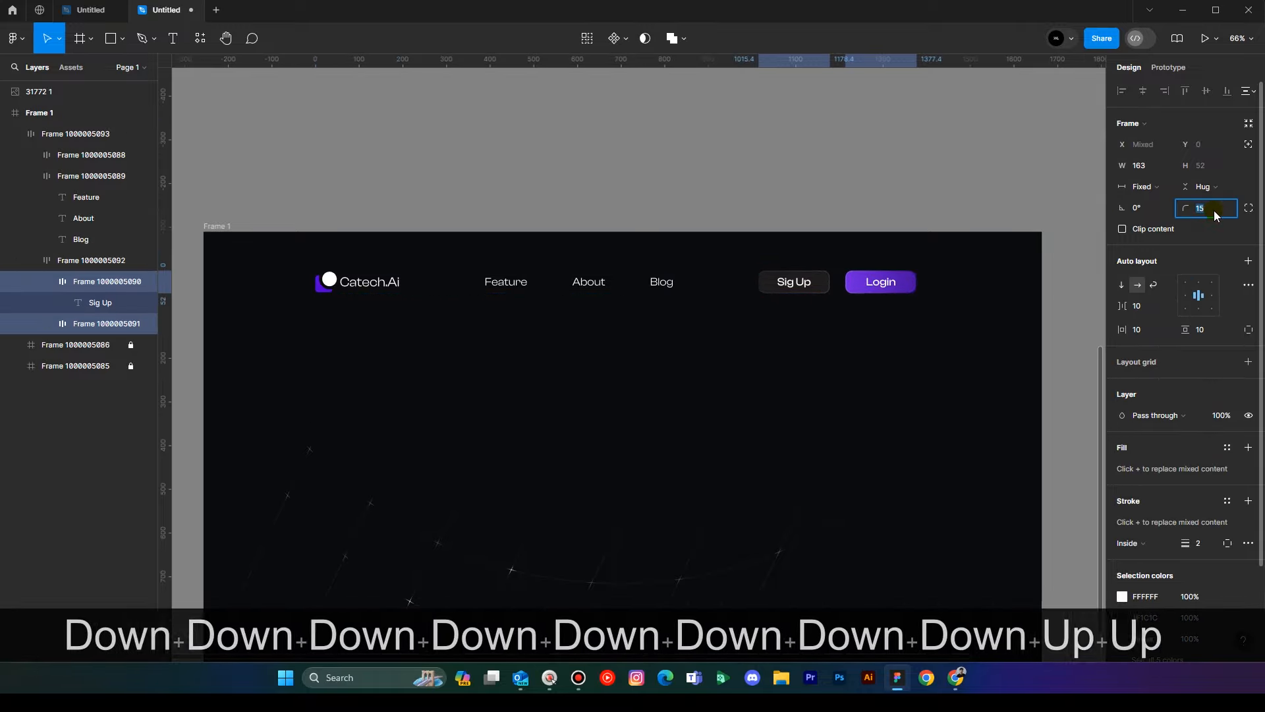
key(Up)
key(Up)
key(Up)
key(Up)
key(Down)
click(894, 417)
Give the header's auto layout a horizontal padding of 25 and a vertical padding of 14.
key(space)
drag(907, 455, 907, 388)
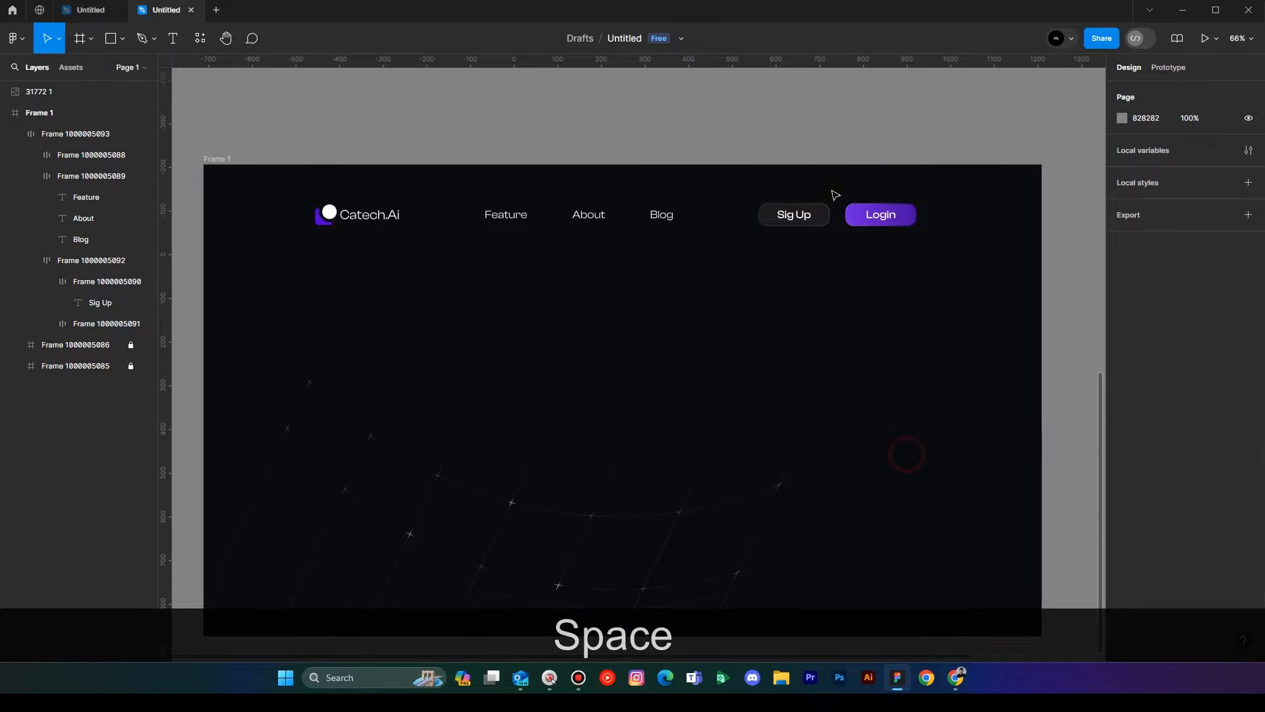
click(831, 215)
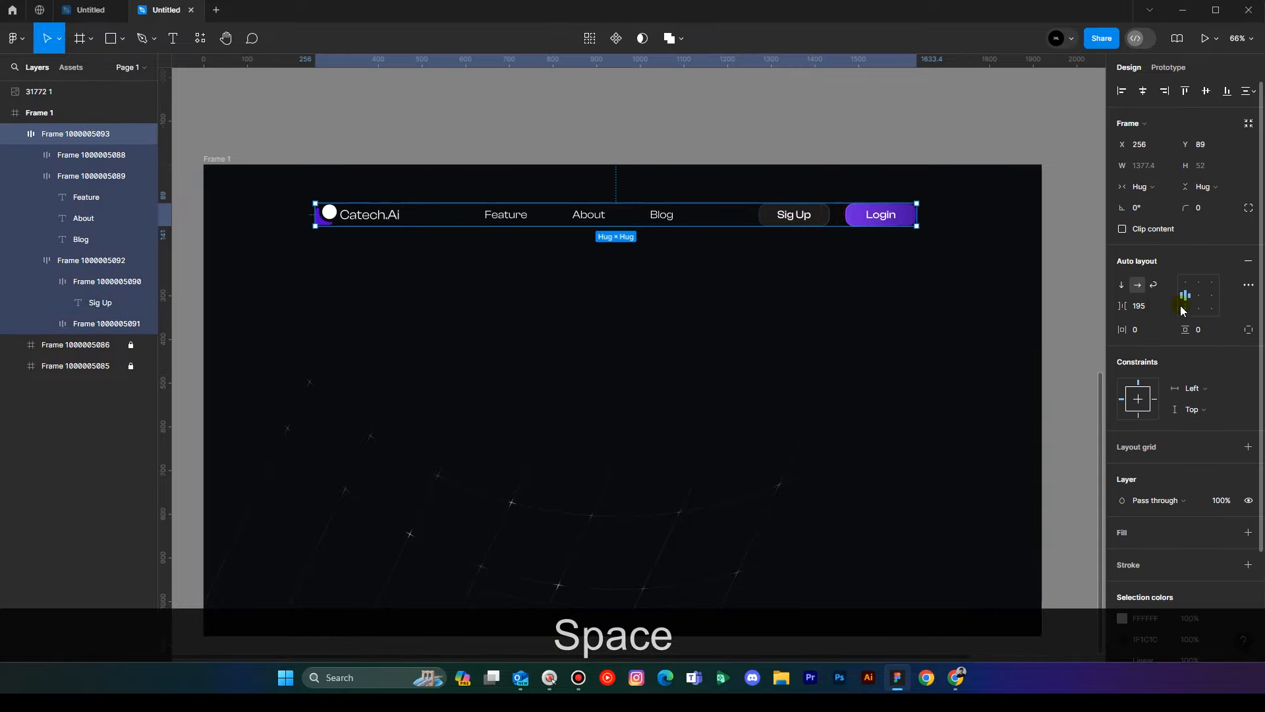
drag(1187, 330, 1141, 328)
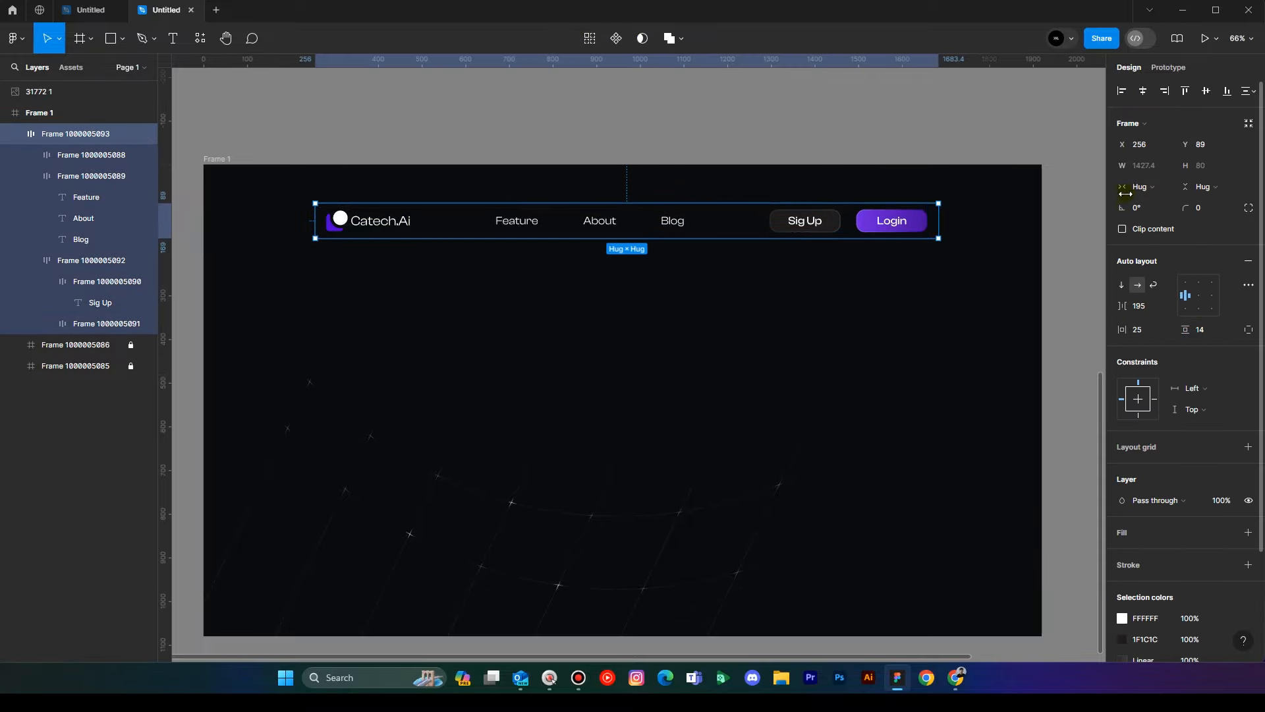
Set the header's auto layout alignment to centre and centre the header horizontally in Frame 1.
click(1197, 297)
click(1142, 91)
click(751, 143)
Add a solid FFFFFF fill to the header bar.
key(space)
drag(597, 137, 618, 137)
click(567, 211)
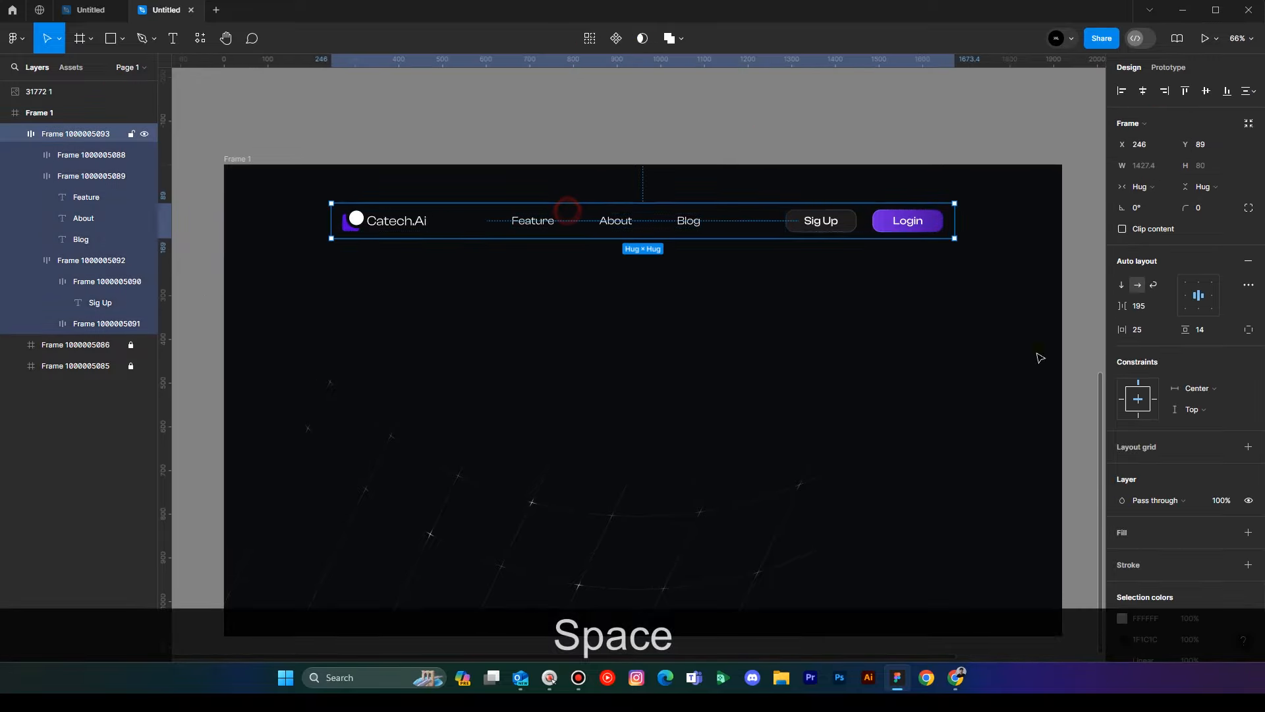
scroll(1120, 527, down, 4)
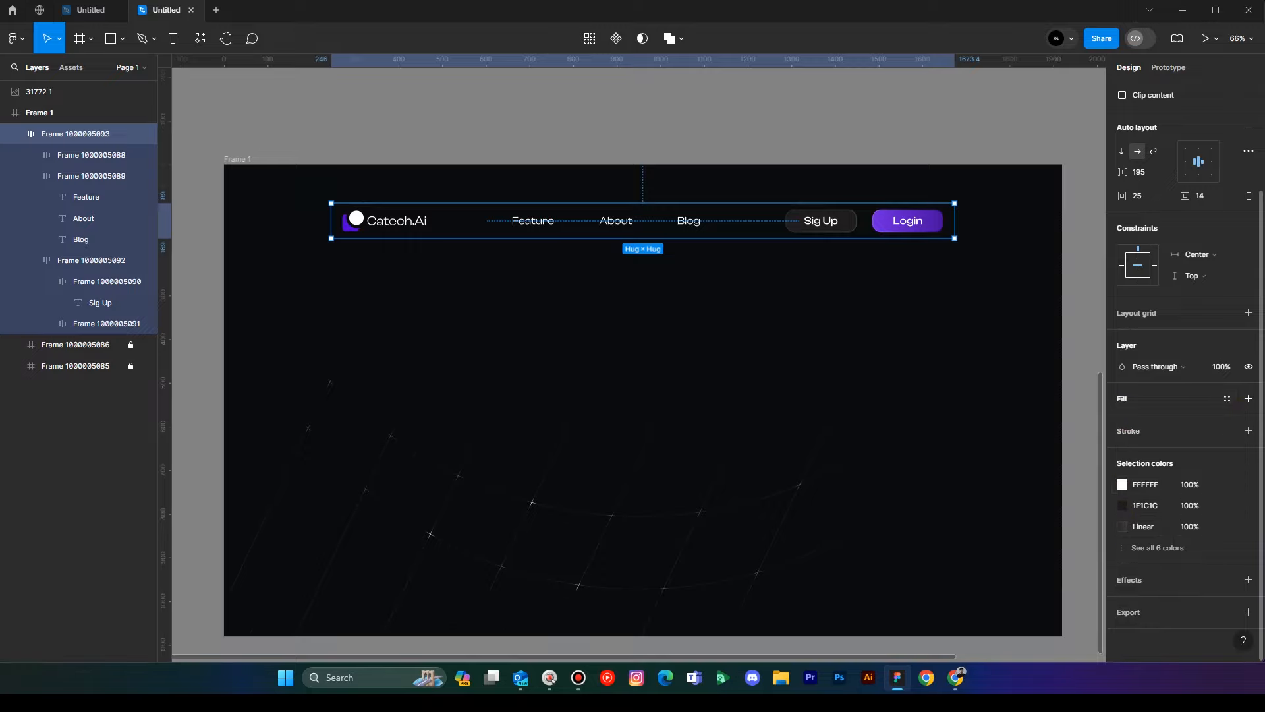
click(1253, 398)
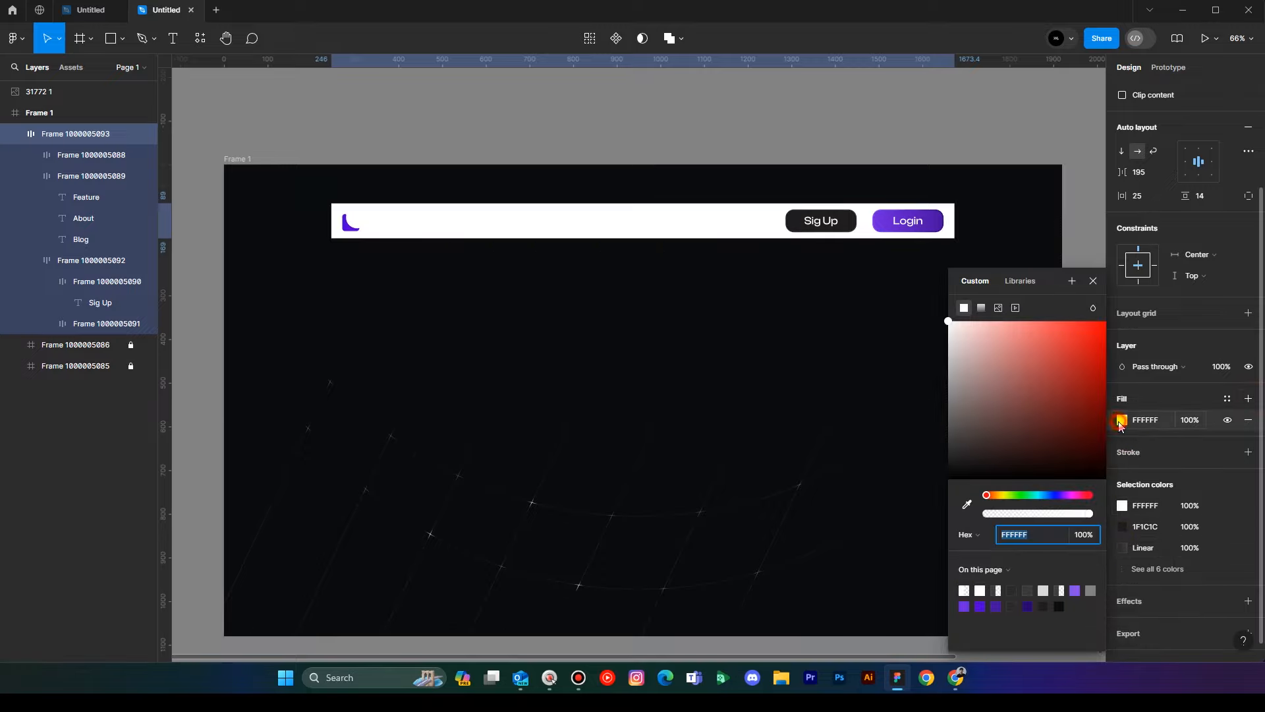
Change the navigation bar frame's fill to the dark blue-grey 13151B.
click(1122, 419)
drag(950, 473, 952, 466)
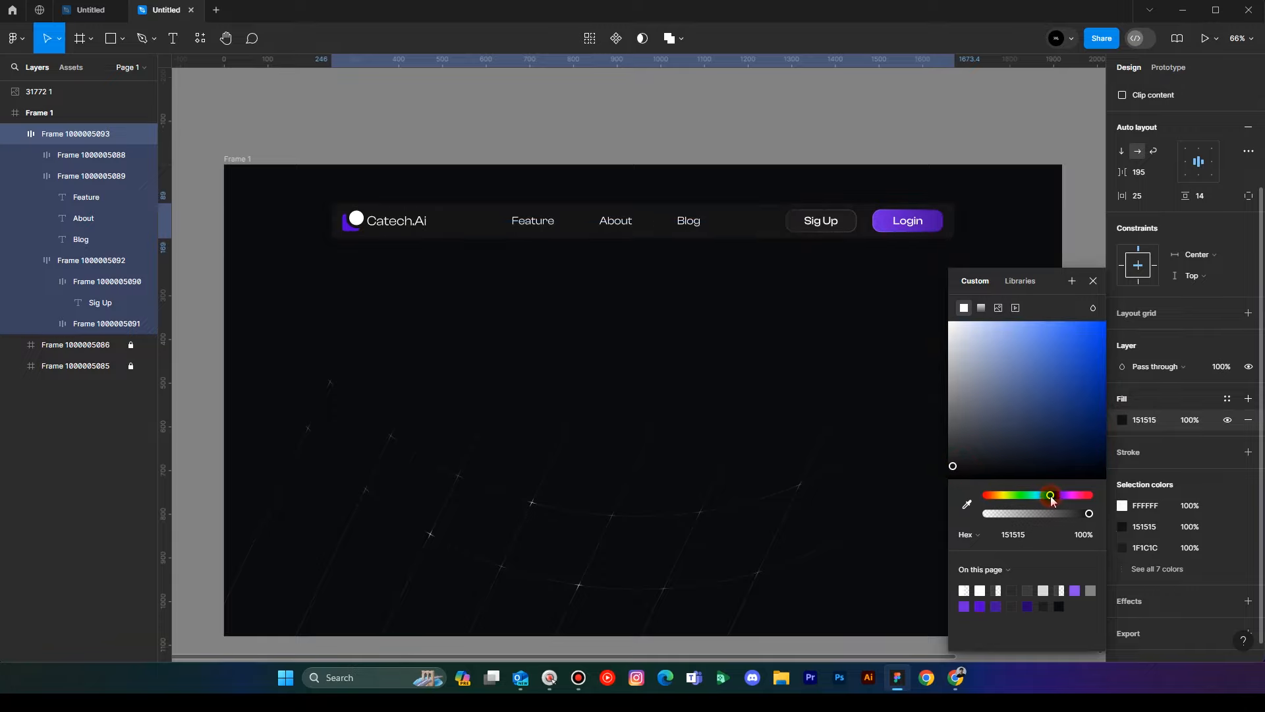
mouse_move(997, 467)
mouse_down()
mouse_move(1018, 468)
mouse_move(997, 471)
mouse_up()
click(1095, 281)
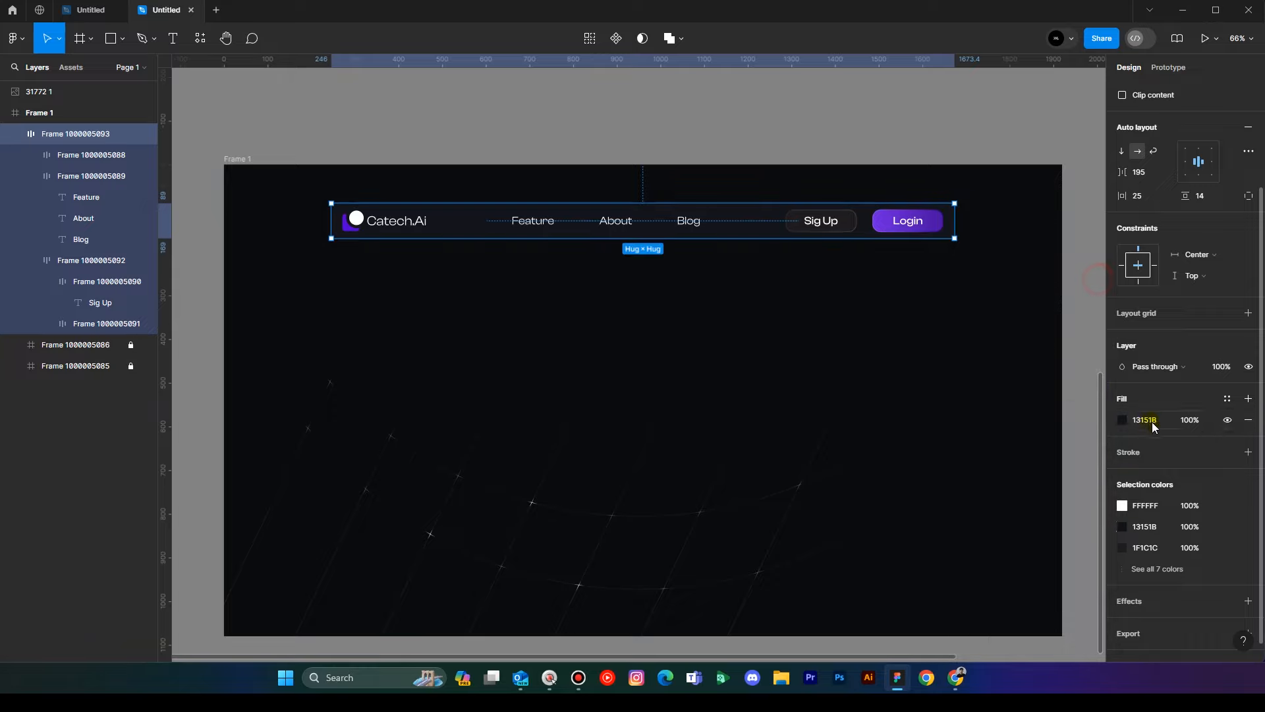
Set the navigation bar's padding to 42 horizontal and 28 vertical, and its corner radius to 28.
scroll(1178, 185, up, 3)
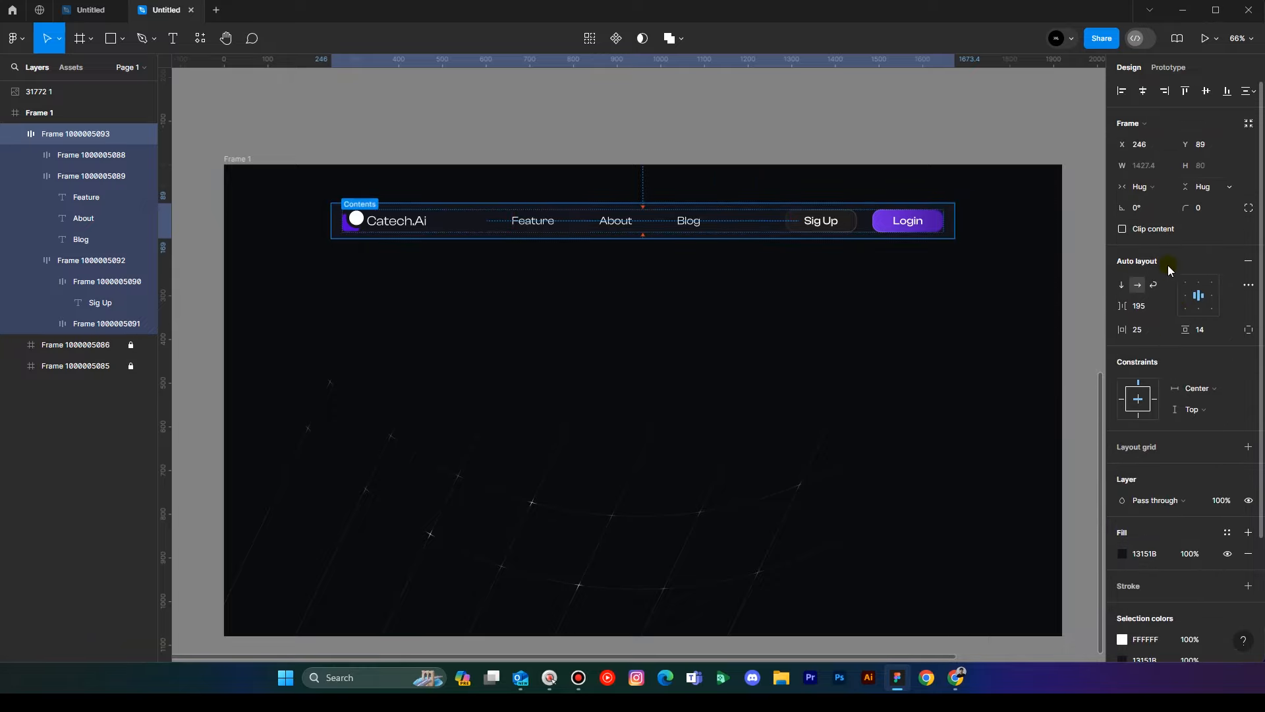
drag(1185, 328, 1202, 328)
drag(1125, 328, 1147, 327)
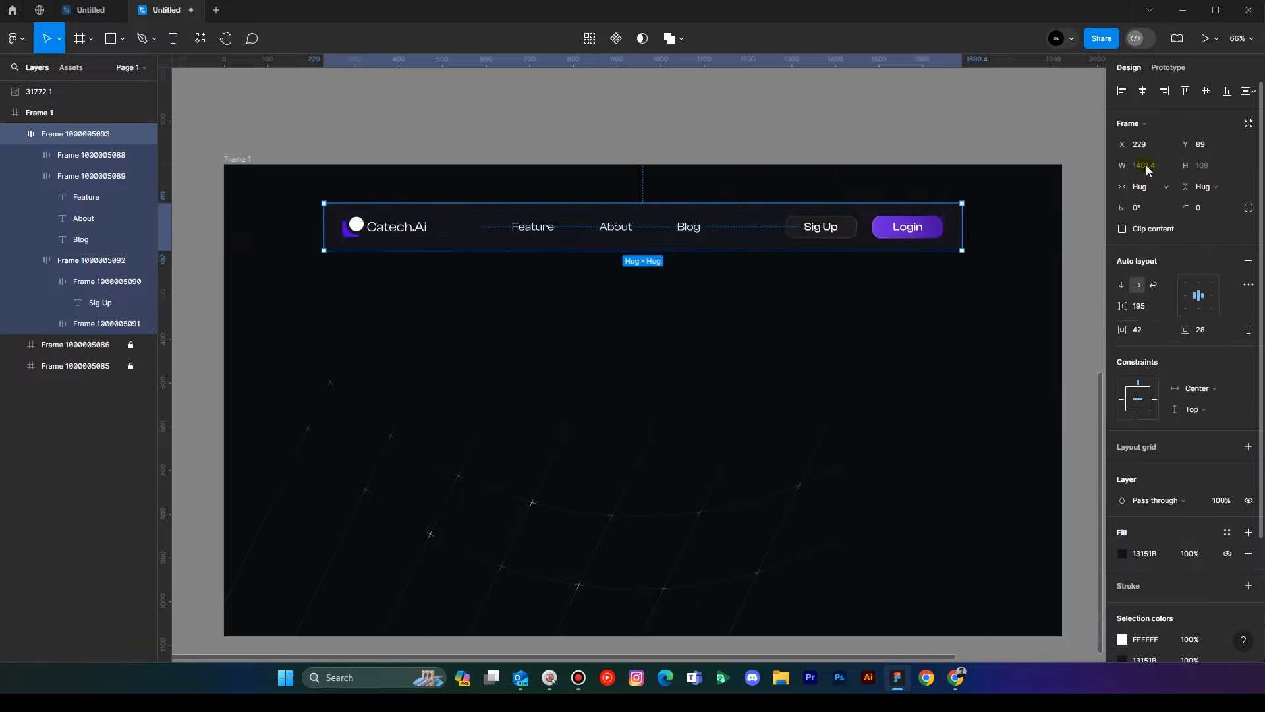
drag(1185, 207, 283, 261)
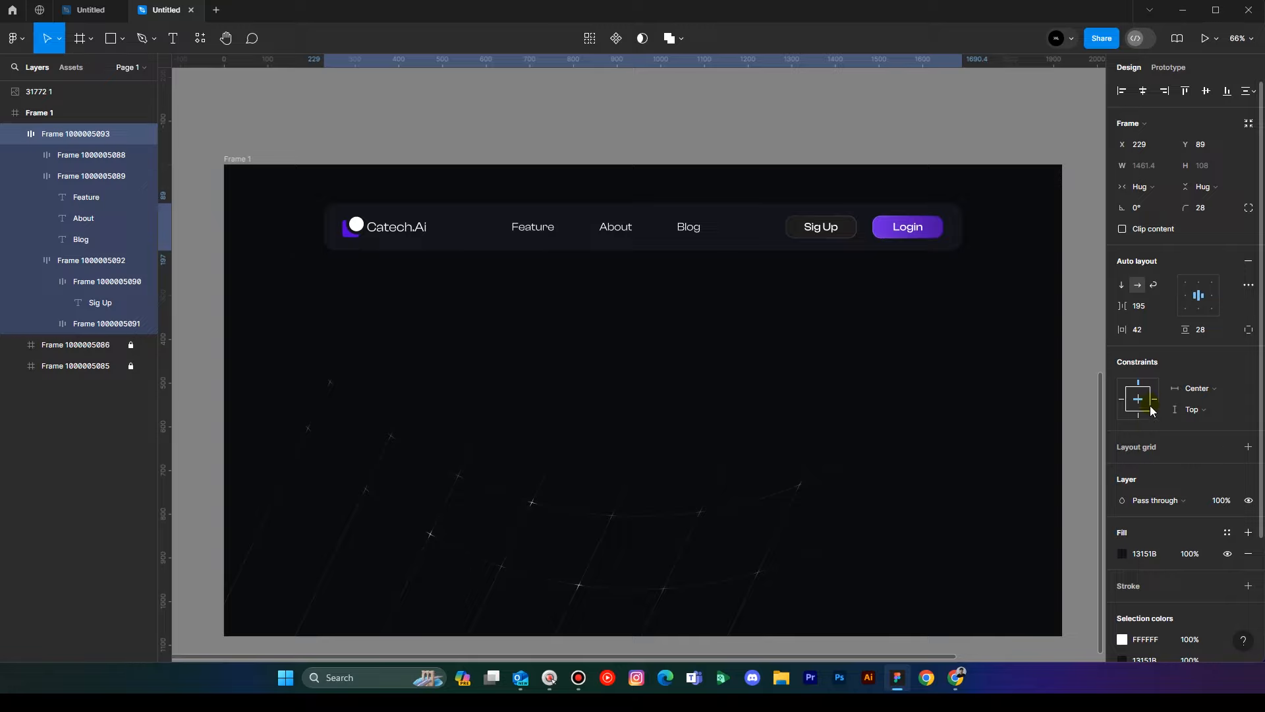
Add a linear gradient stroke to the navigation bar, running vertically from 666666 just above it to 000000 just below it.
scroll(1153, 405, down, 2)
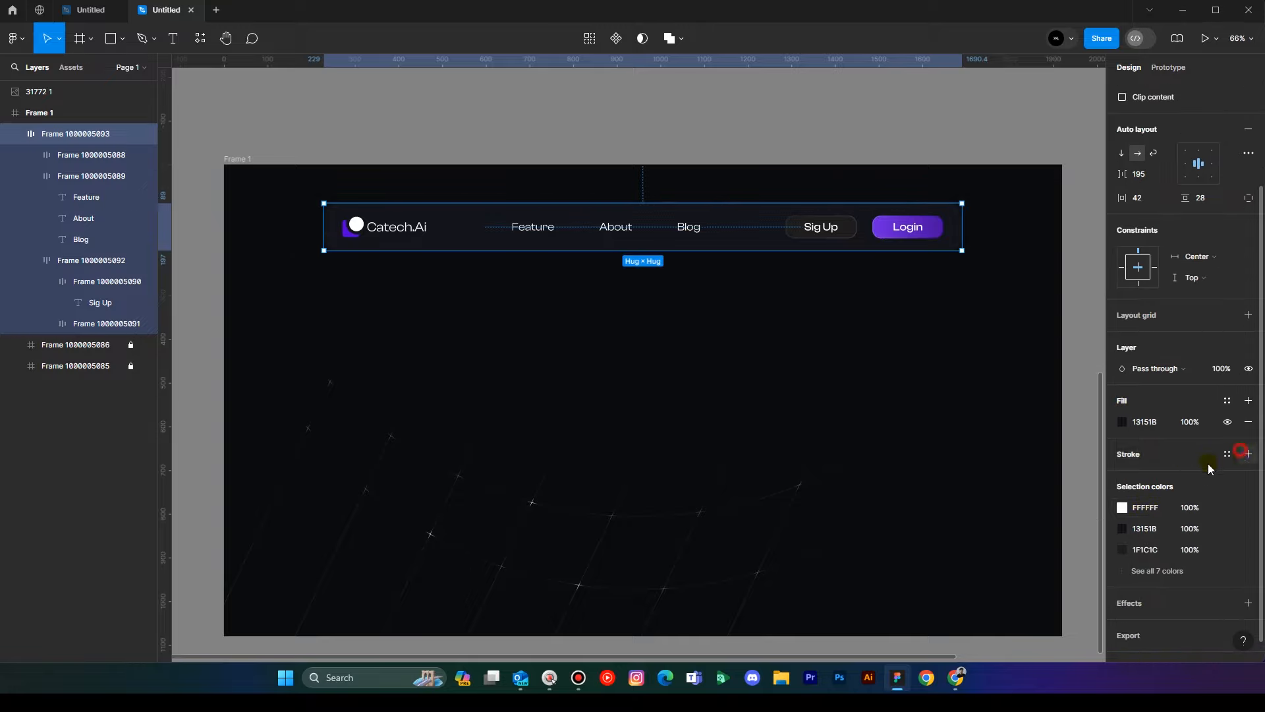
click(1247, 453)
click(1122, 474)
click(981, 308)
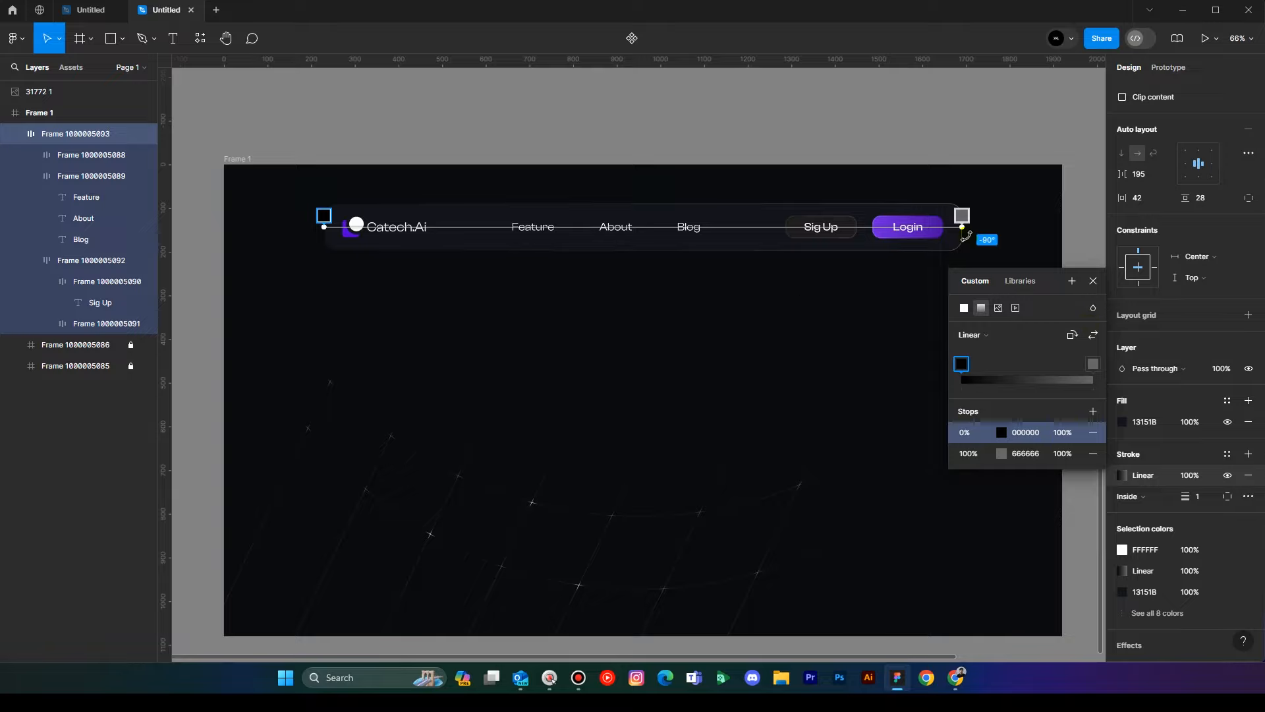
mouse_move(962, 217)
mouse_down()
mouse_move(666, 155)
mouse_move(648, 166)
mouse_up()
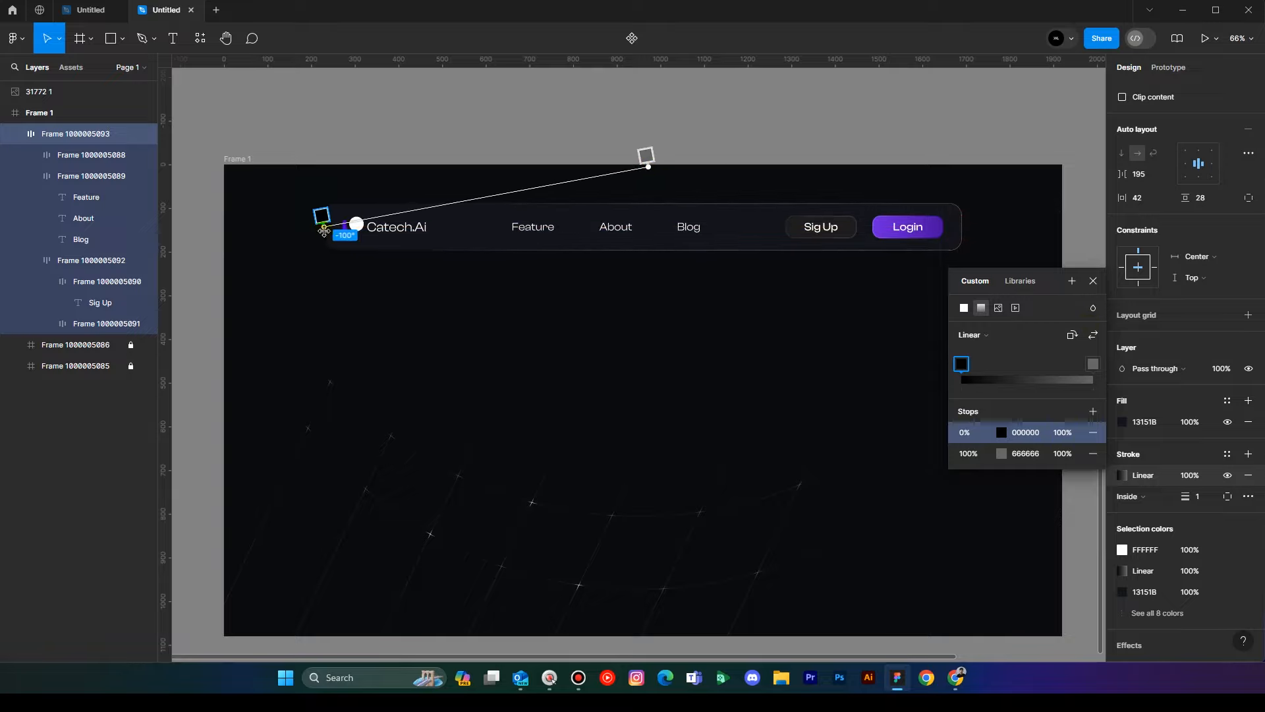
mouse_move(322, 217)
mouse_down()
mouse_move(625, 270)
mouse_move(645, 304)
mouse_move(649, 294)
mouse_up()
drag(648, 166, 650, 195)
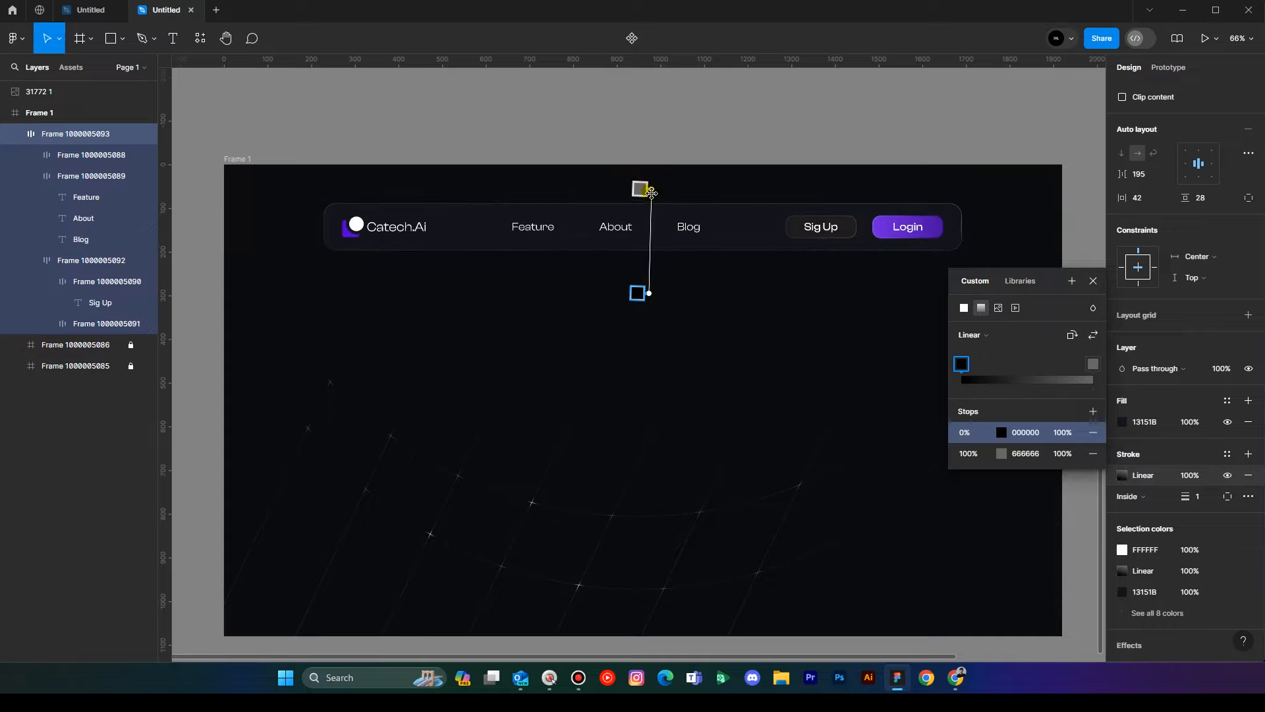
drag(648, 293, 650, 258)
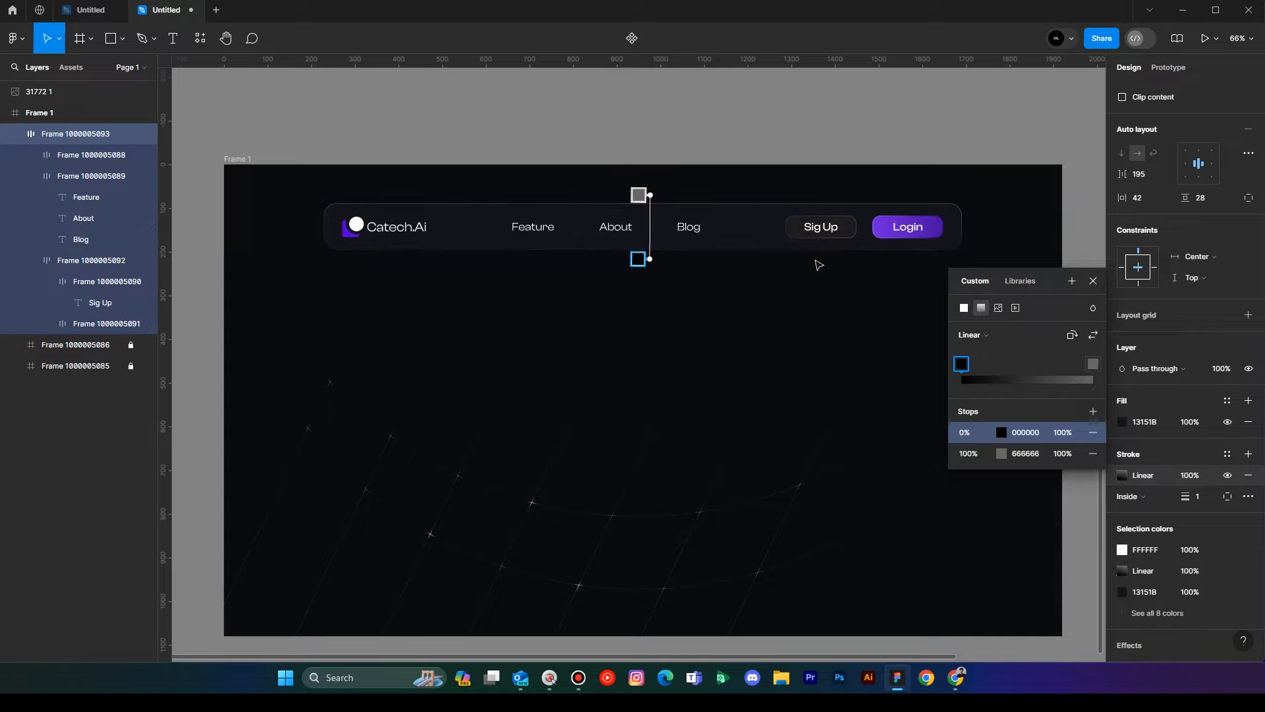
click(1091, 281)
Set the navigation bar's stroke weight to 1.7 and deselect the frame.
click(1207, 499)
text(2)
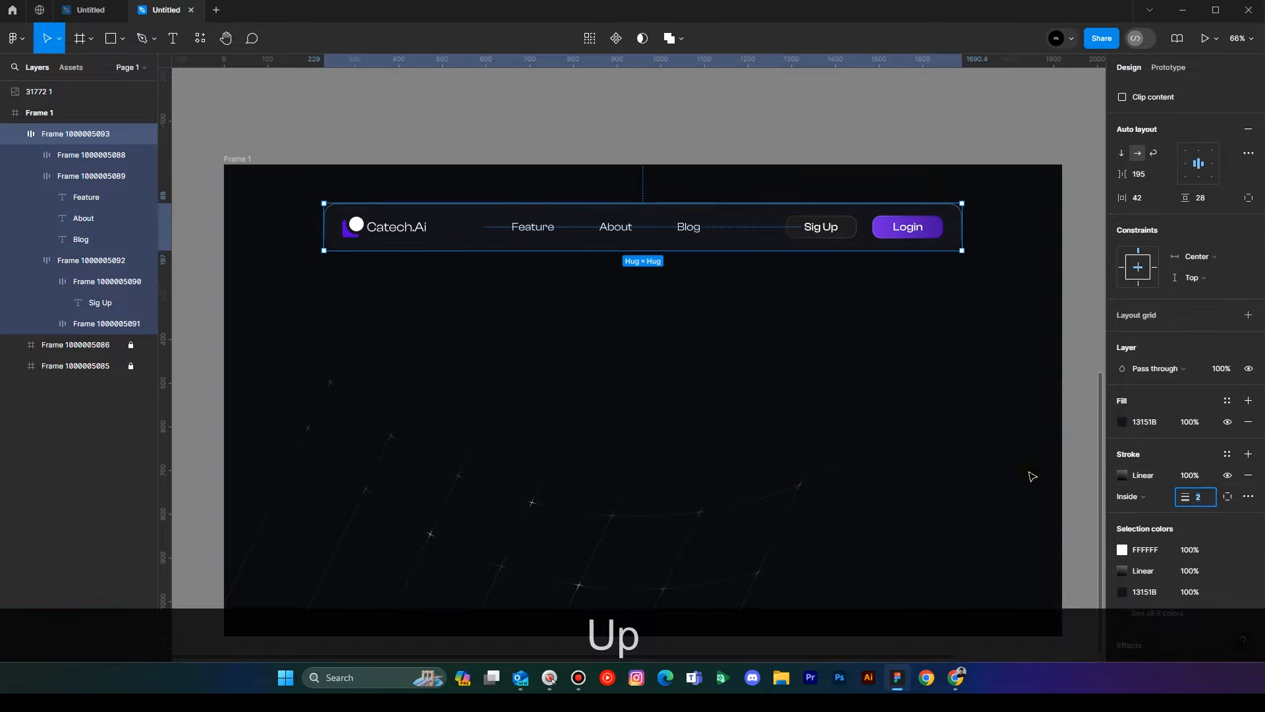
text(0.7)
key(Return)
click(683, 324)
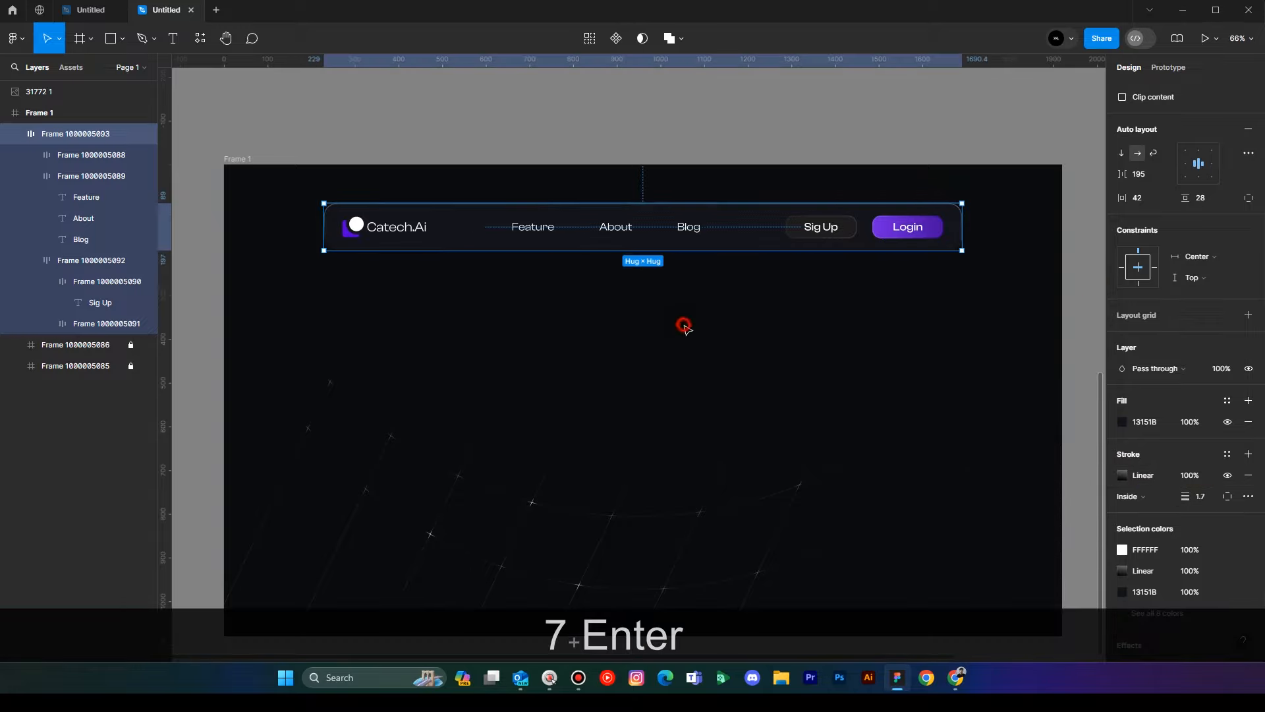
Draw a horizontal line about 334 px long in the empty area below the navigation bar.
key(space)
drag(670, 161, 633, 162)
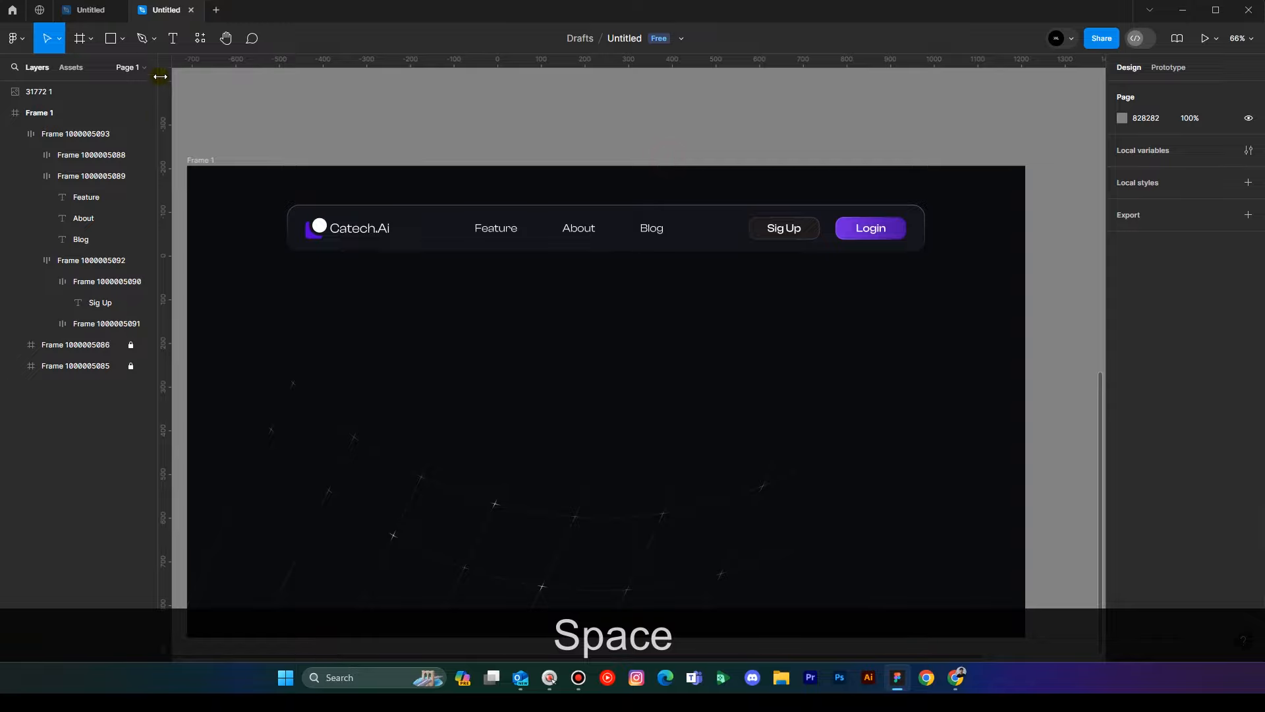
click(121, 40)
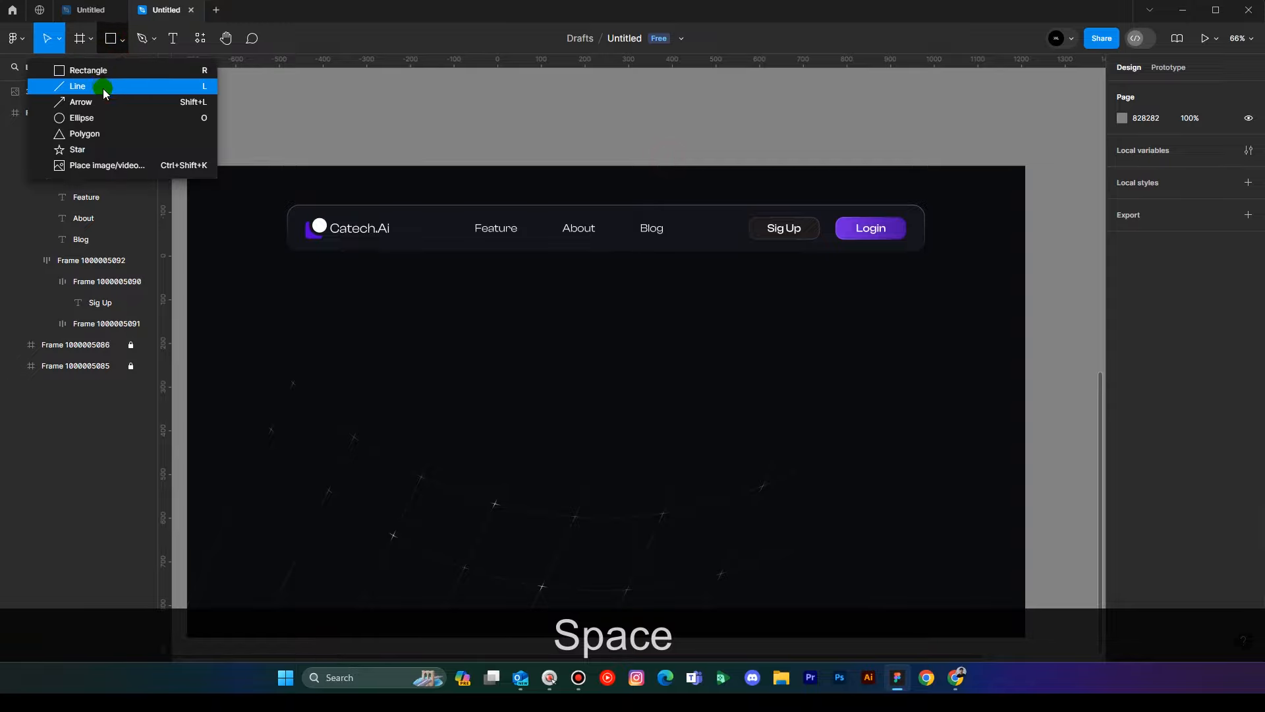
click(103, 89)
drag(423, 363, 569, 362)
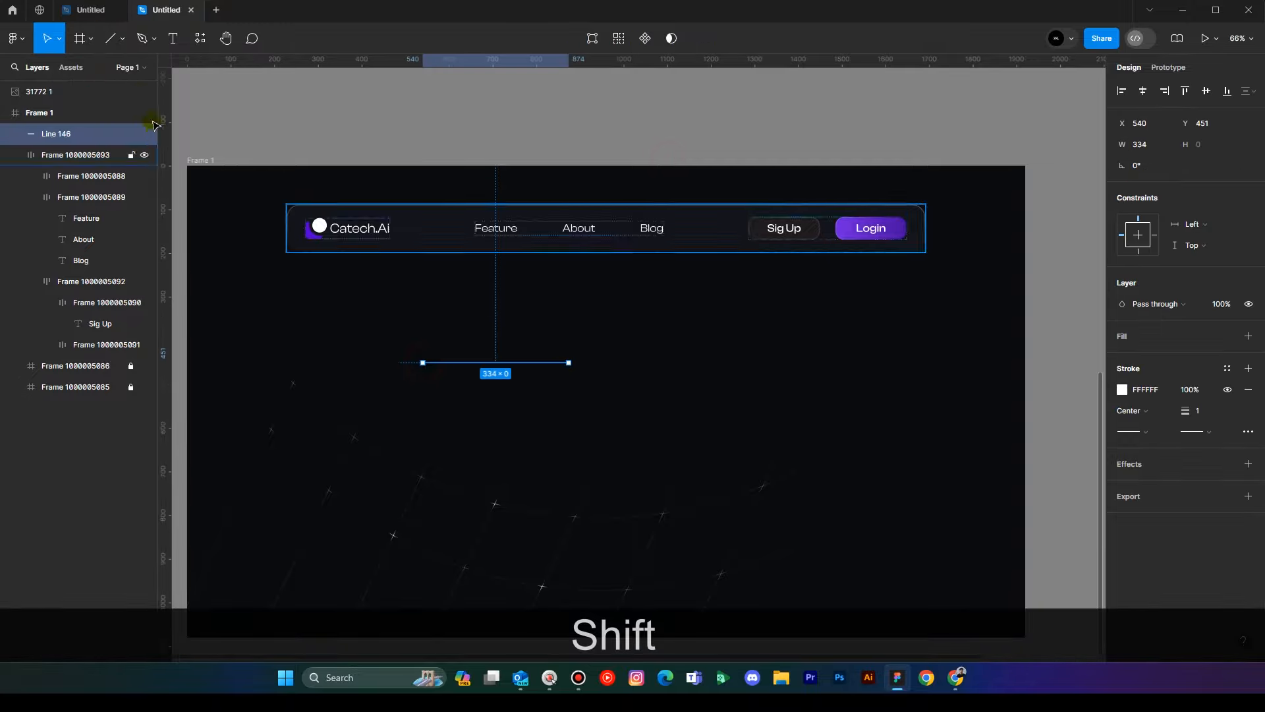
click(35, 42)
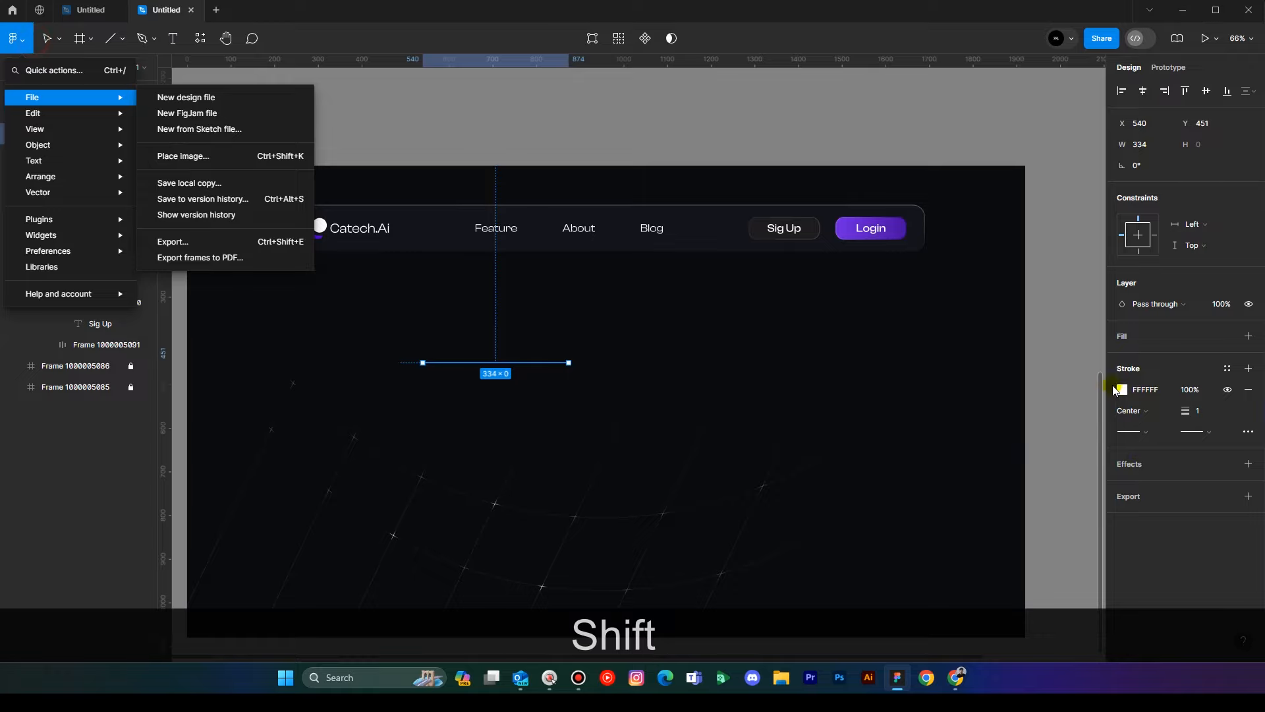
click(1123, 391)
Give the line a linear gradient stroke with white FFFFFF at 48% and fully transparent 999999 stops at both ends.
click(1123, 391)
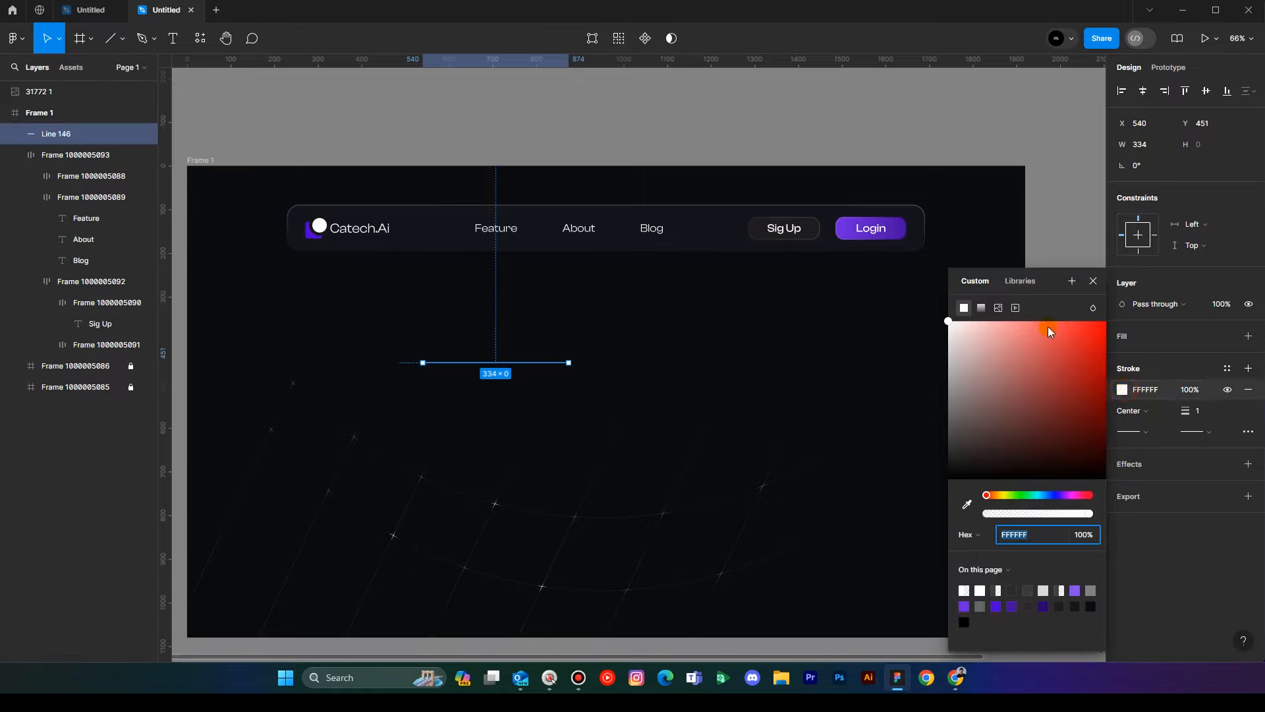
click(981, 308)
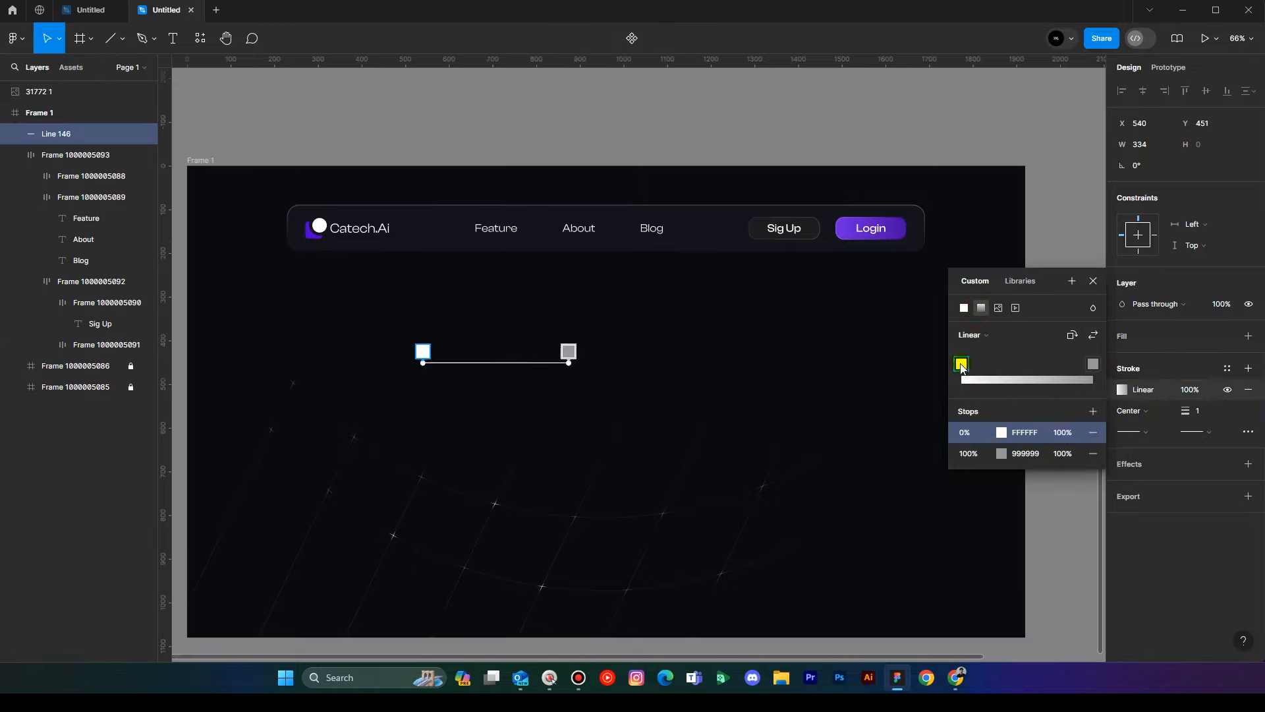
drag(961, 366, 1020, 365)
click(1093, 364)
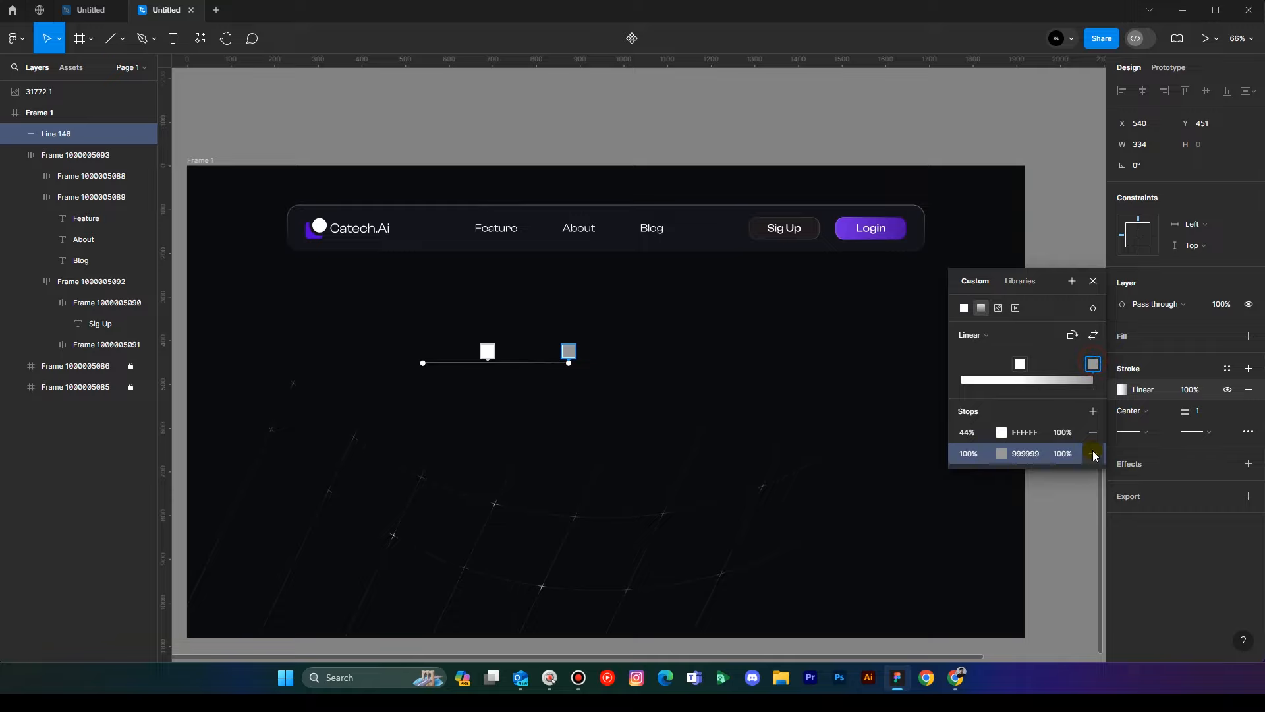
click(1062, 454)
text(0)
key(Return)
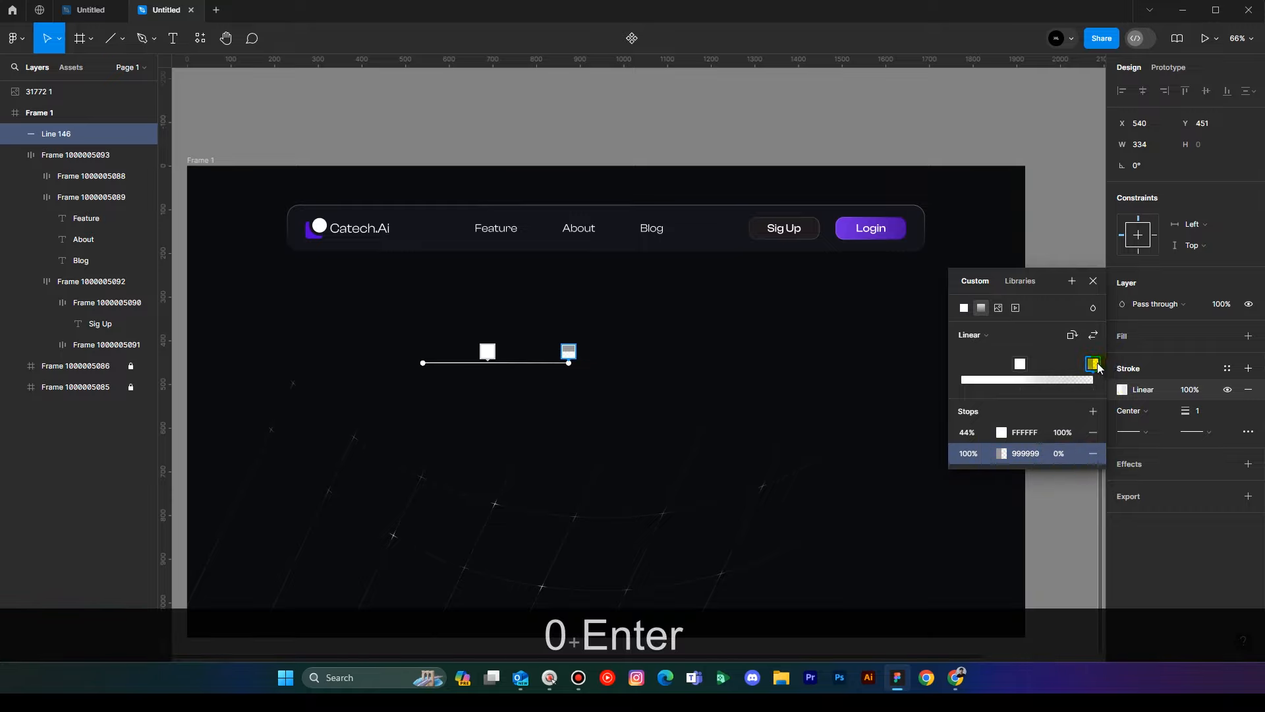
drag(1096, 366, 1029, 370)
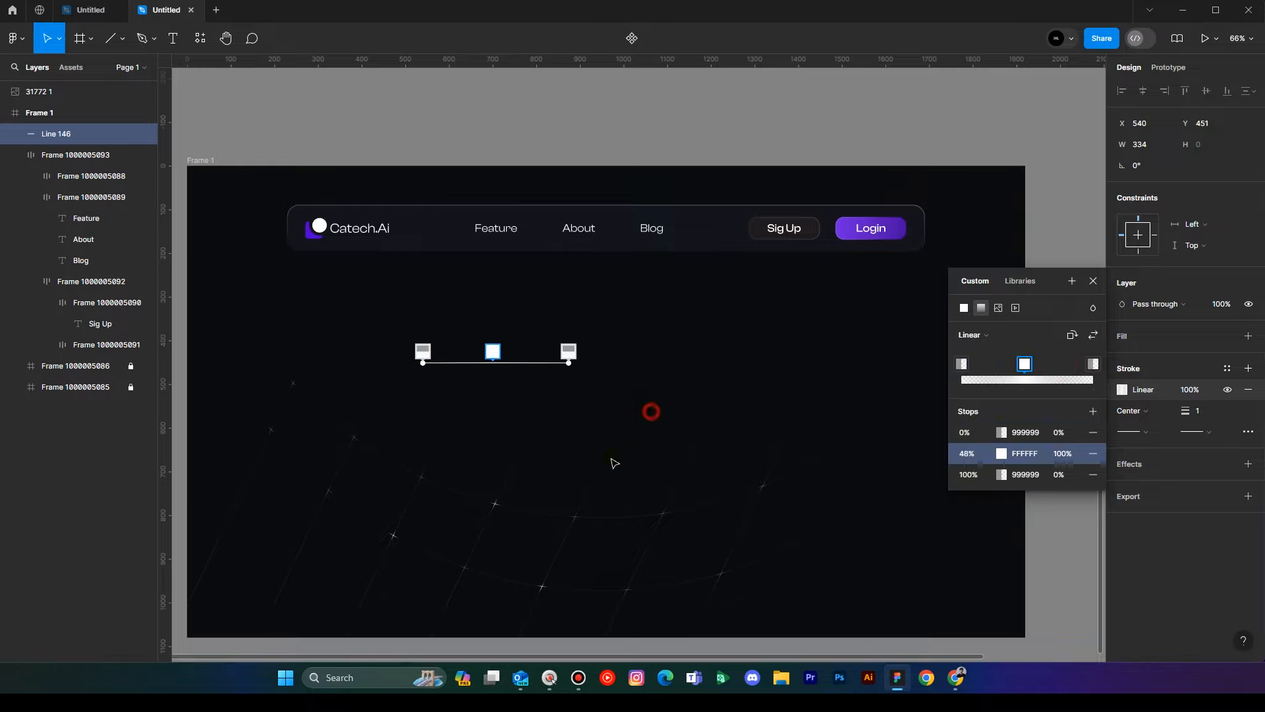
key(Return)
click(1093, 280)
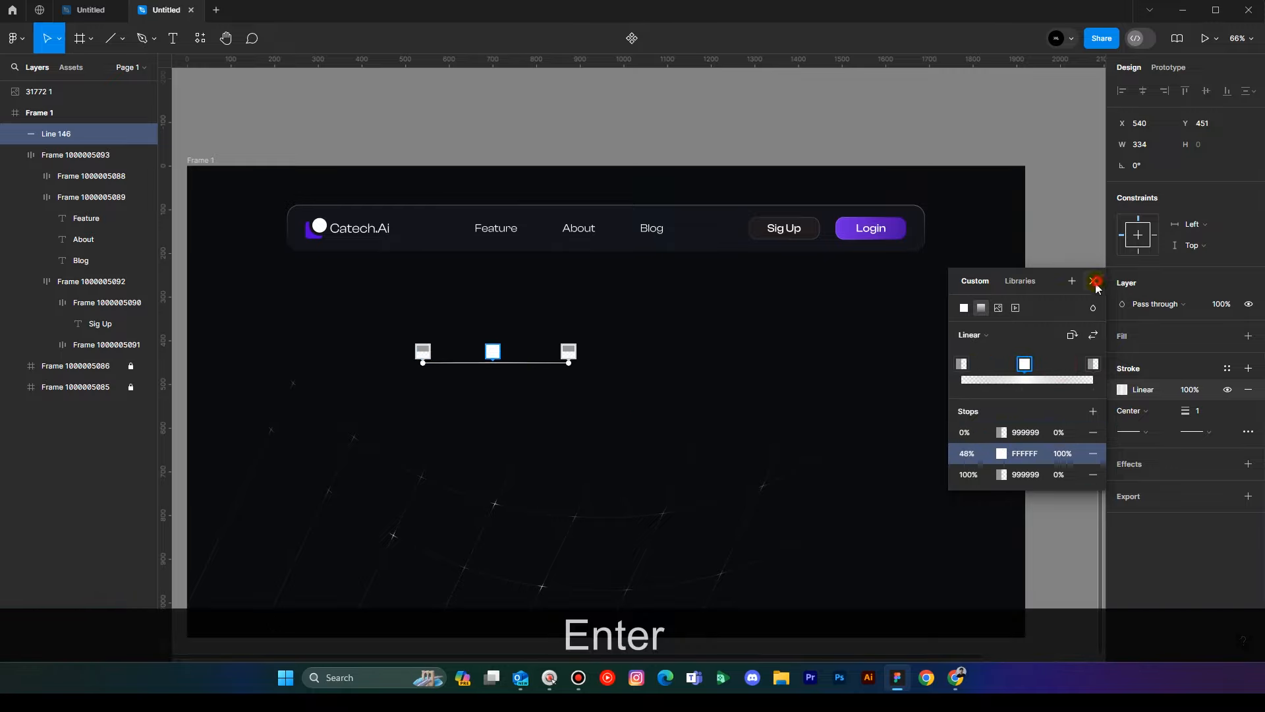
click(695, 450)
Try moving the gradient line onto the navigation bar and undo the move.
key(space)
drag(518, 440, 499, 552)
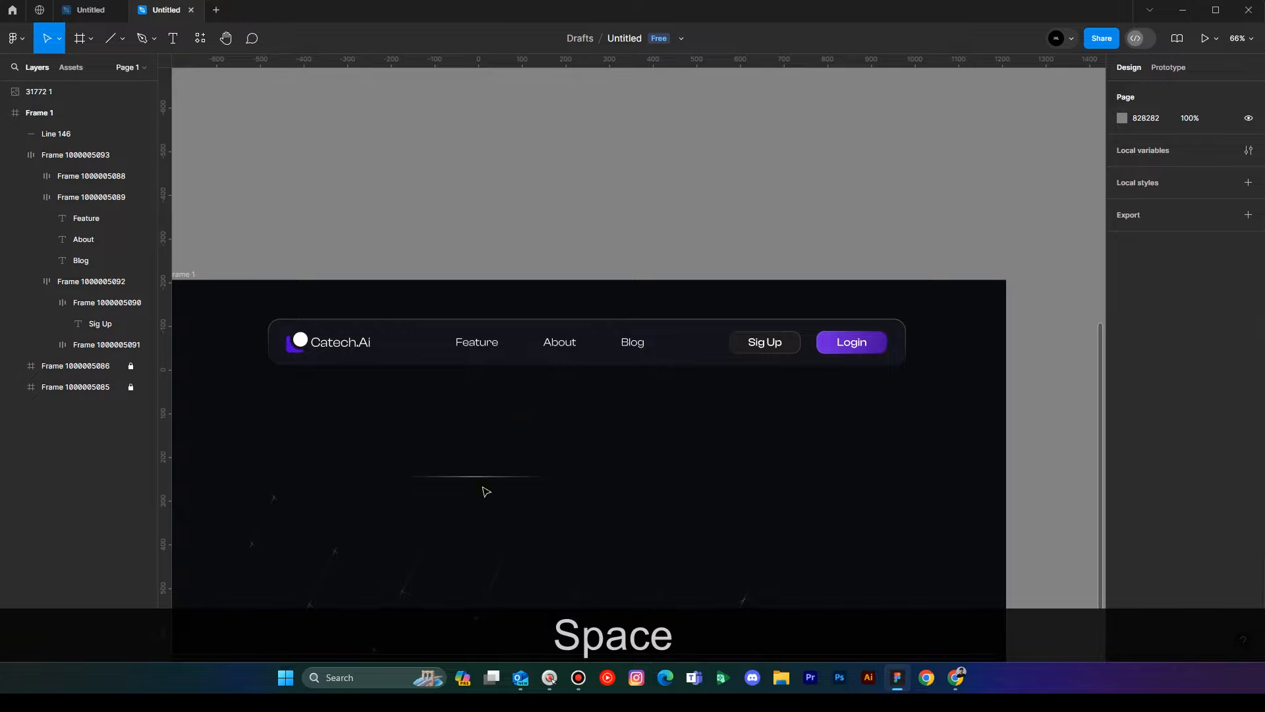
drag(481, 478, 747, 333)
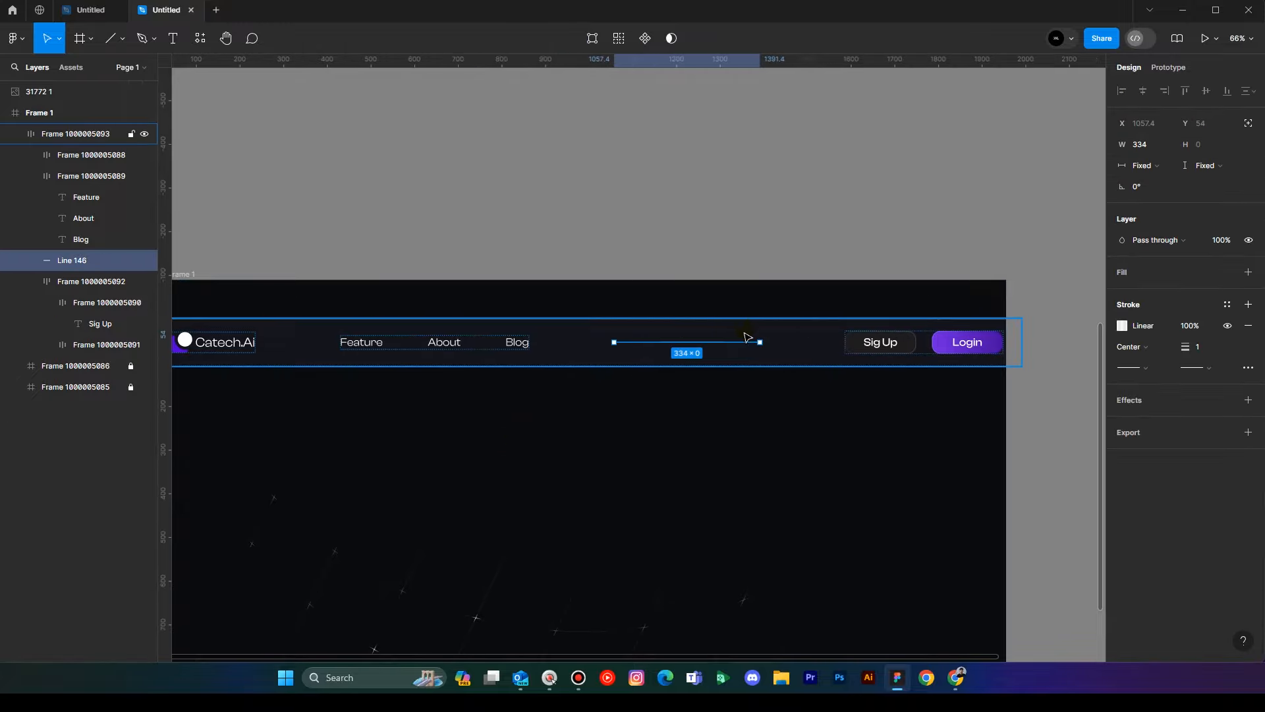
key(ctrl+z)
Lengthen the line to about 768.5 px by moving its right endpoint horizontally, and finish the vector editing.
click(479, 476)
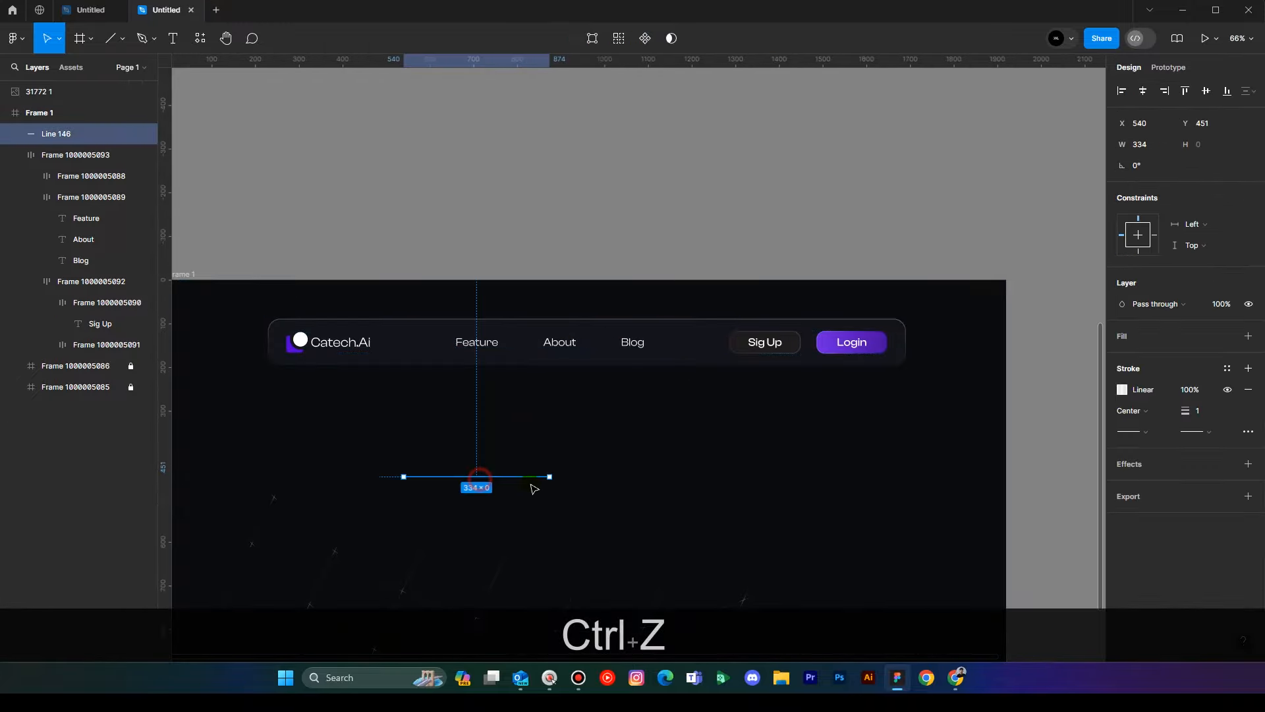
double_click(548, 476)
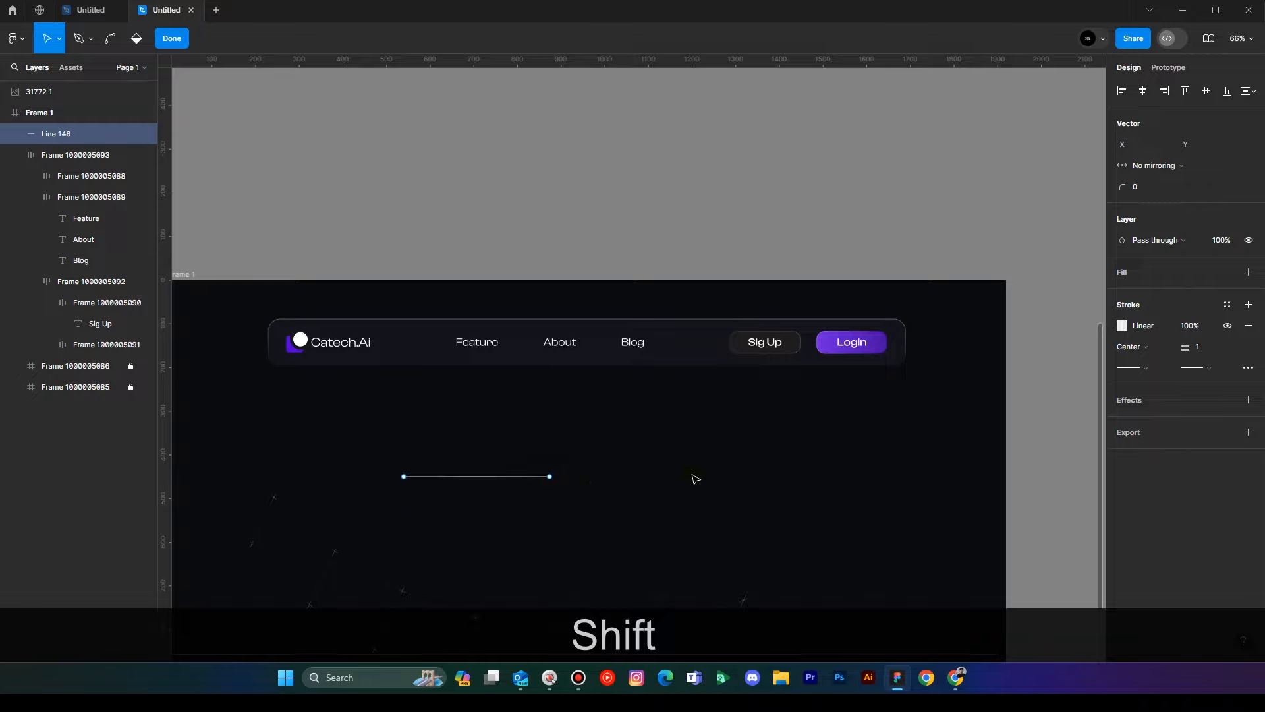
click(550, 477)
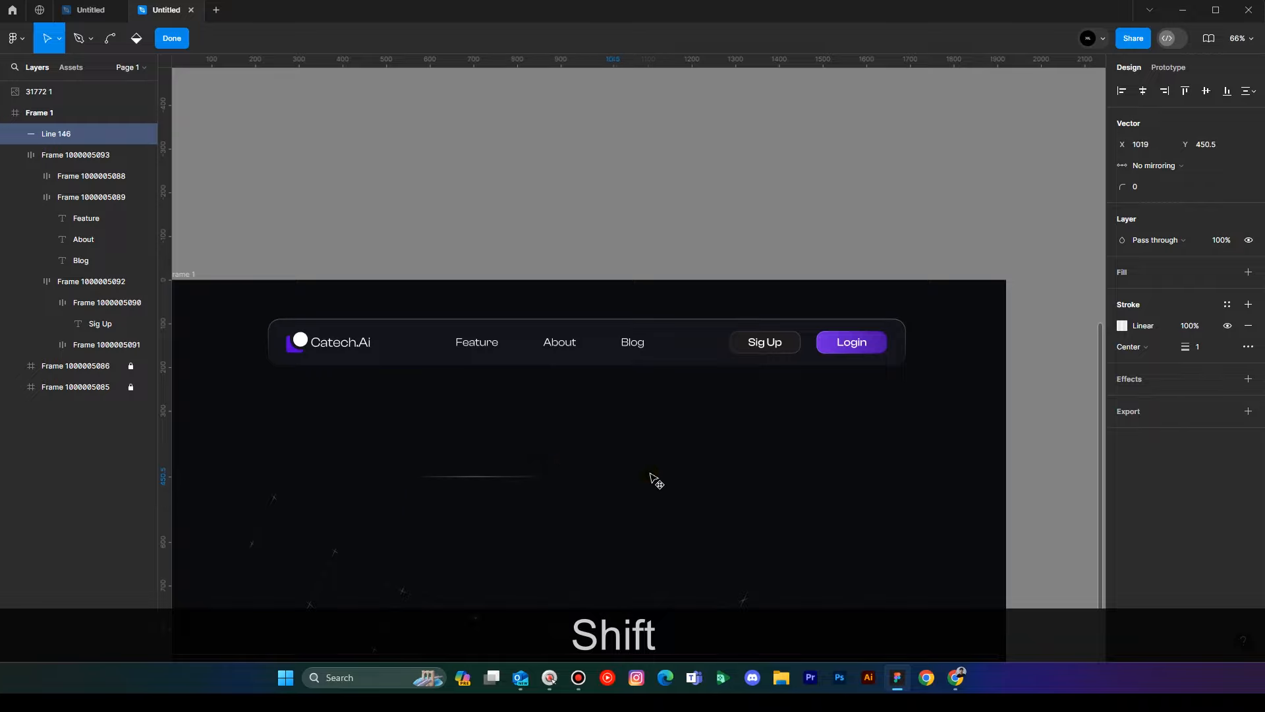
drag(650, 474, 718, 486)
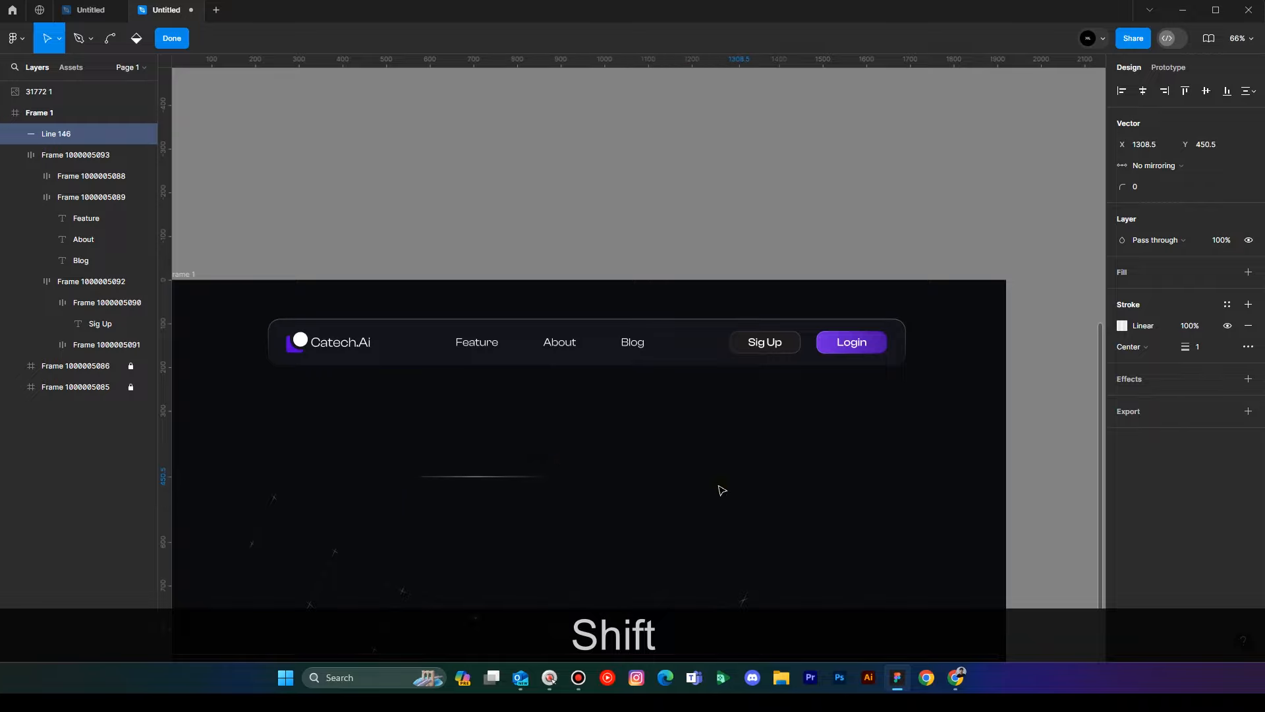
click(494, 476)
click(599, 529)
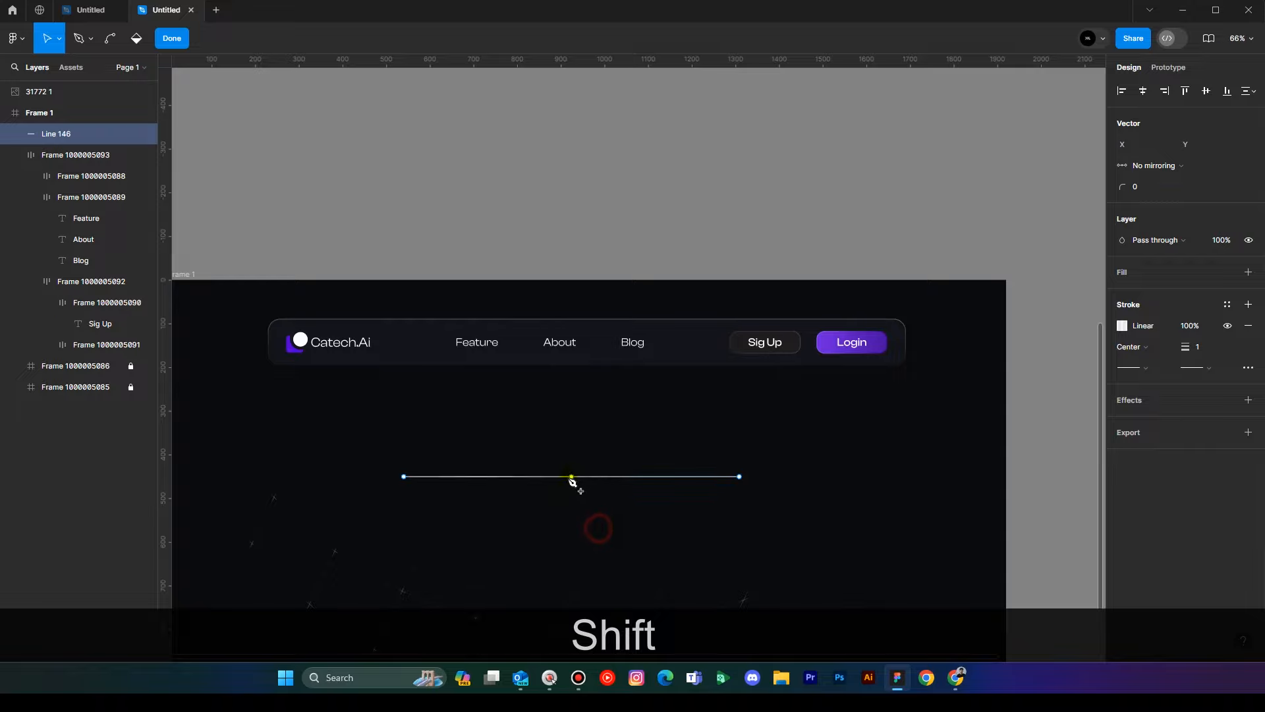
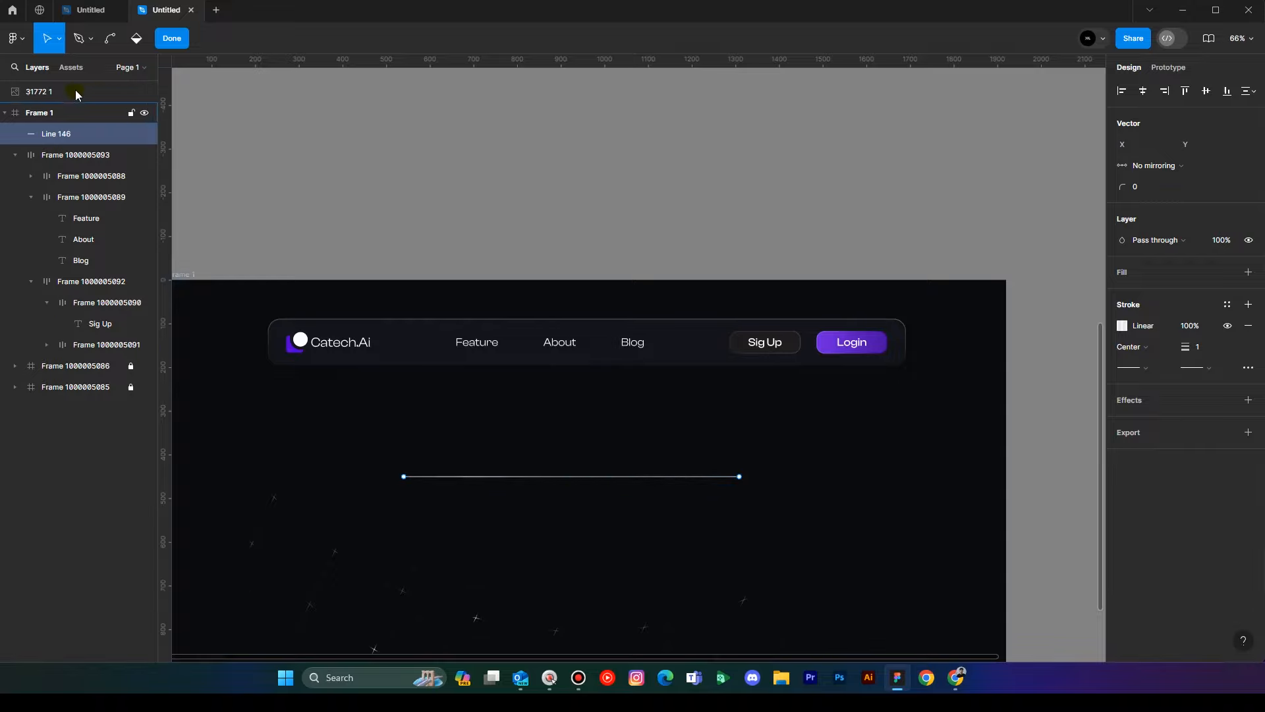
click(172, 38)
click(382, 452)
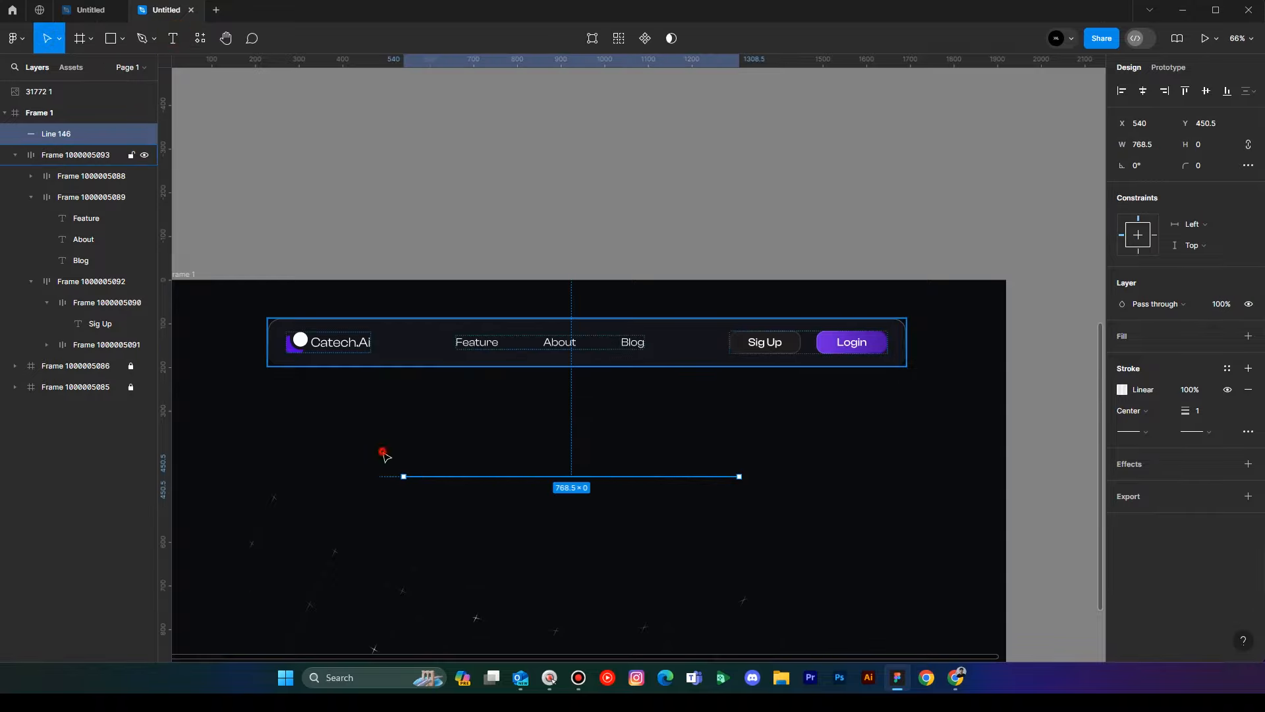
Stretch the line's stroke gradient so its right end reaches nearly to the line's right endpoint, and deselect the line.
click(475, 476)
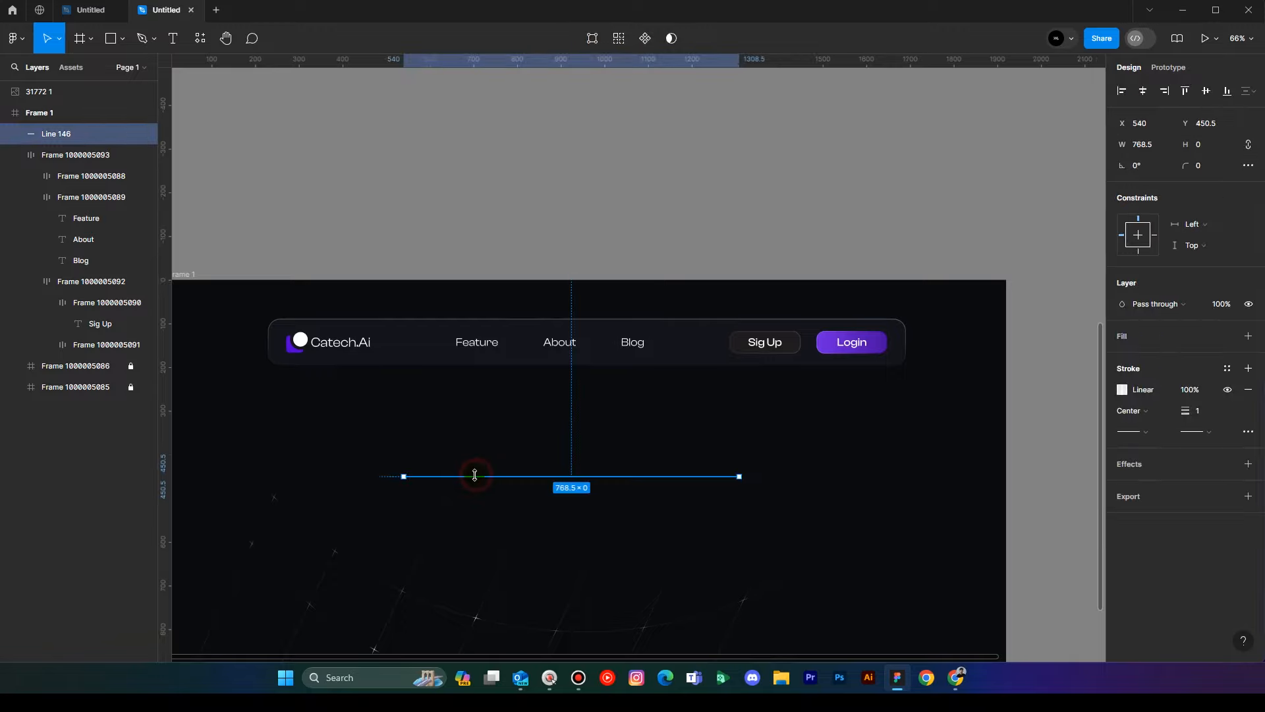
click(1121, 389)
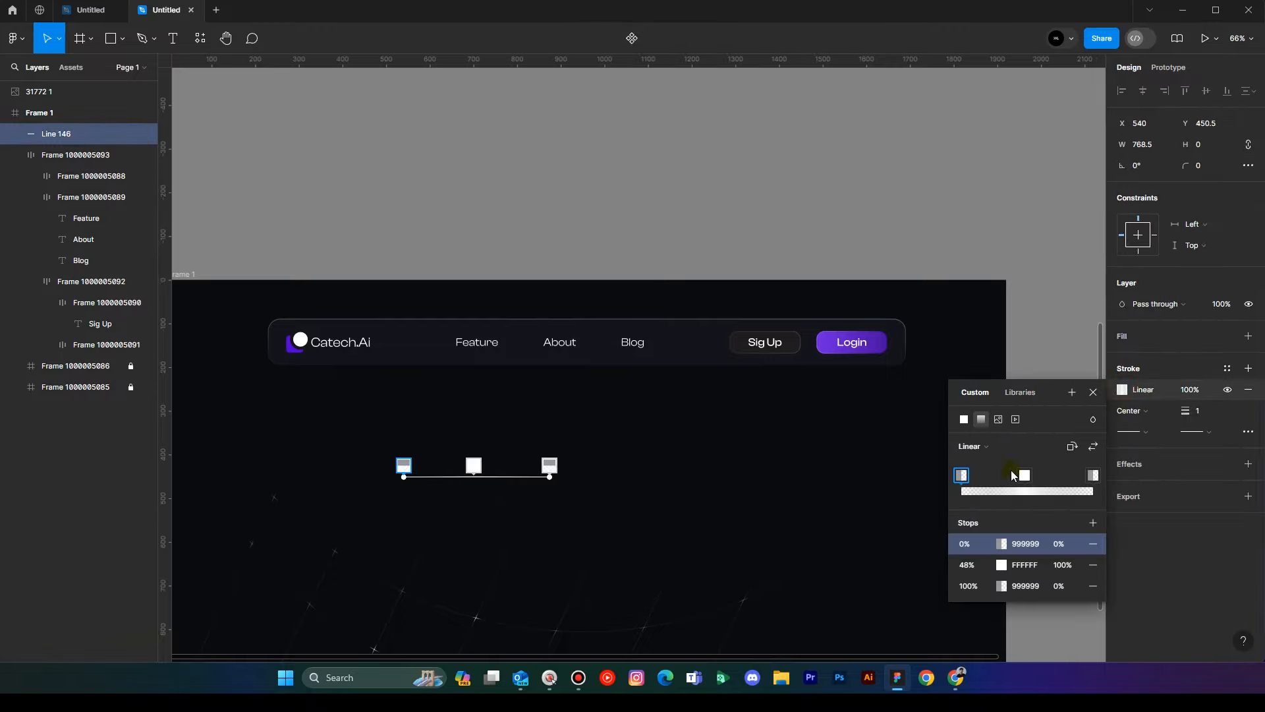
drag(550, 476, 720, 475)
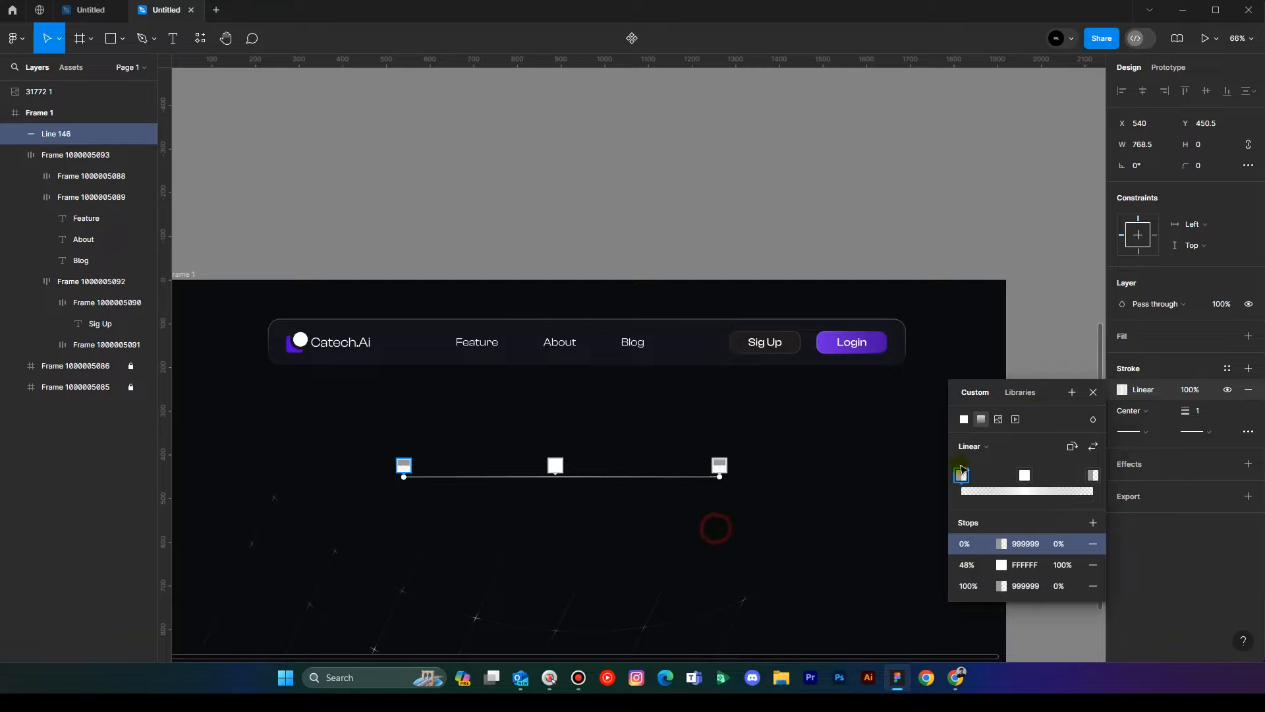
click(1093, 393)
click(925, 547)
key(space)
drag(675, 520, 676, 559)
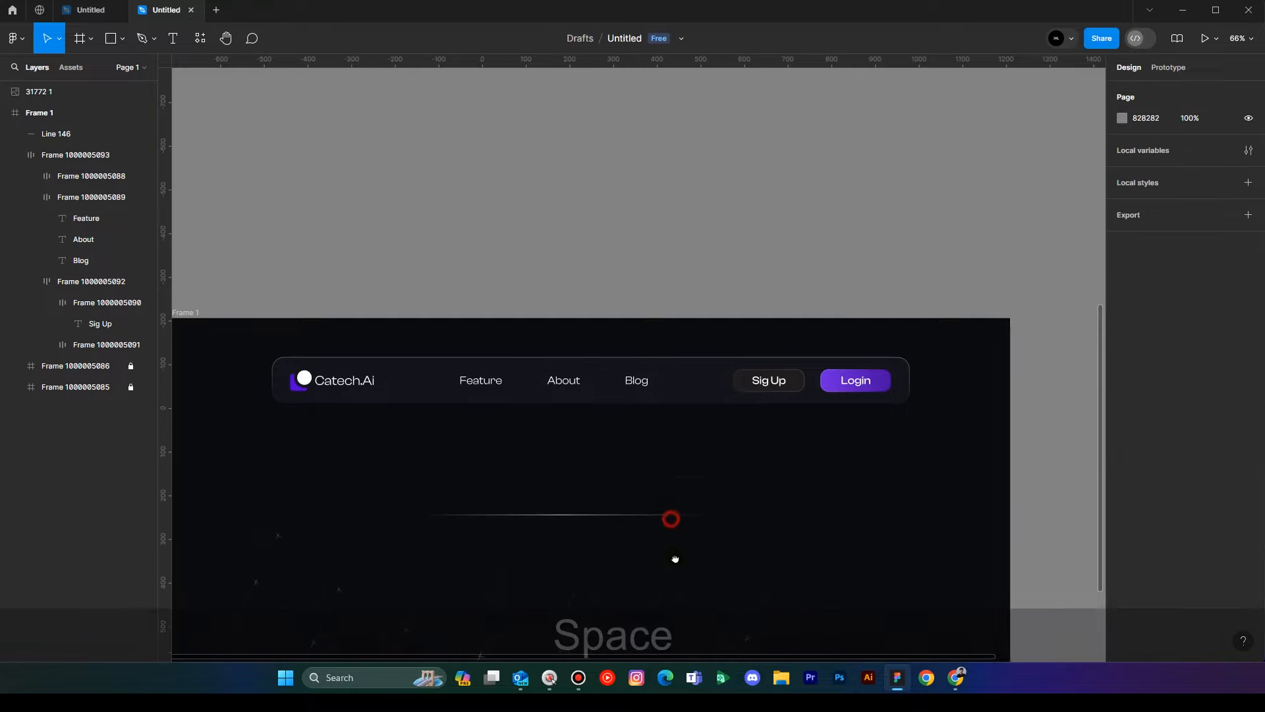
Move the gradient line onto the navigation bar's top edge, right of the bar's centre, and deselect it.
drag(591, 515, 722, 357)
click(673, 488)
key(space)
drag(673, 513, 695, 441)
key(space)
scroll(679, 466, down, 2)
Examine the hero section of the reference landing page in the other open file, and return to the working design.
key(space)
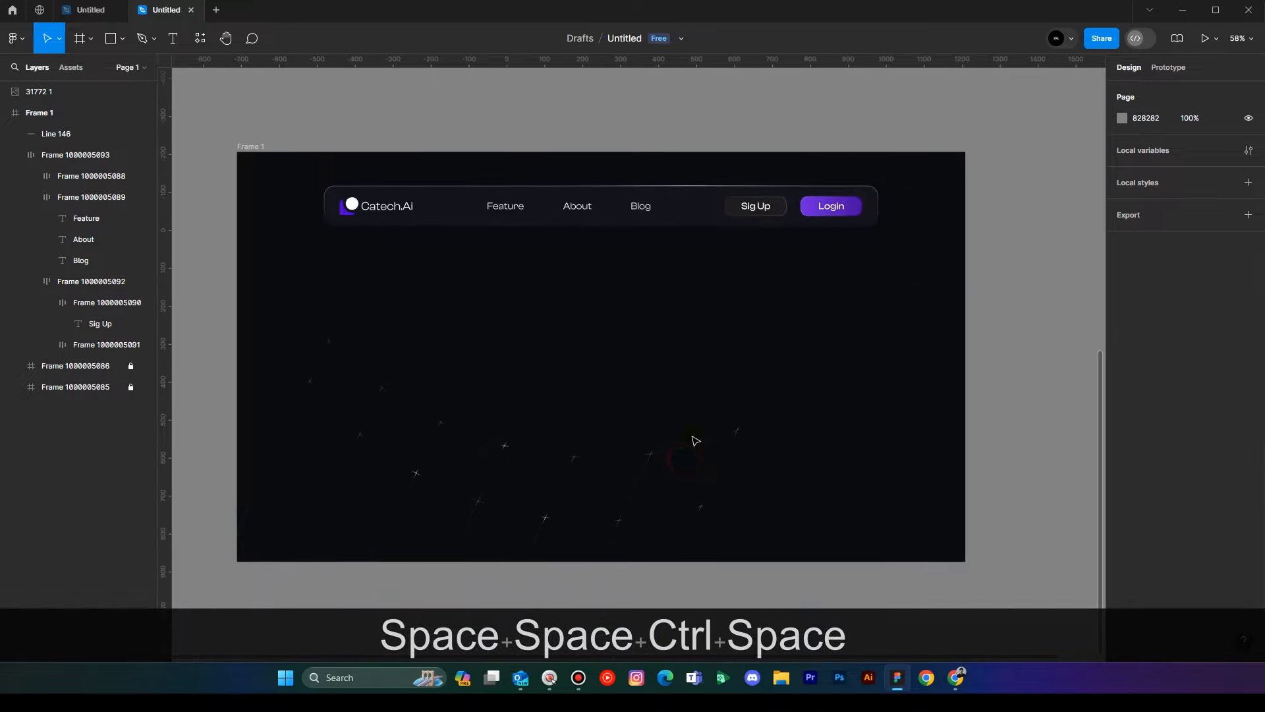
scroll(503, 432, up, 1)
key(space)
drag(516, 436, 511, 423)
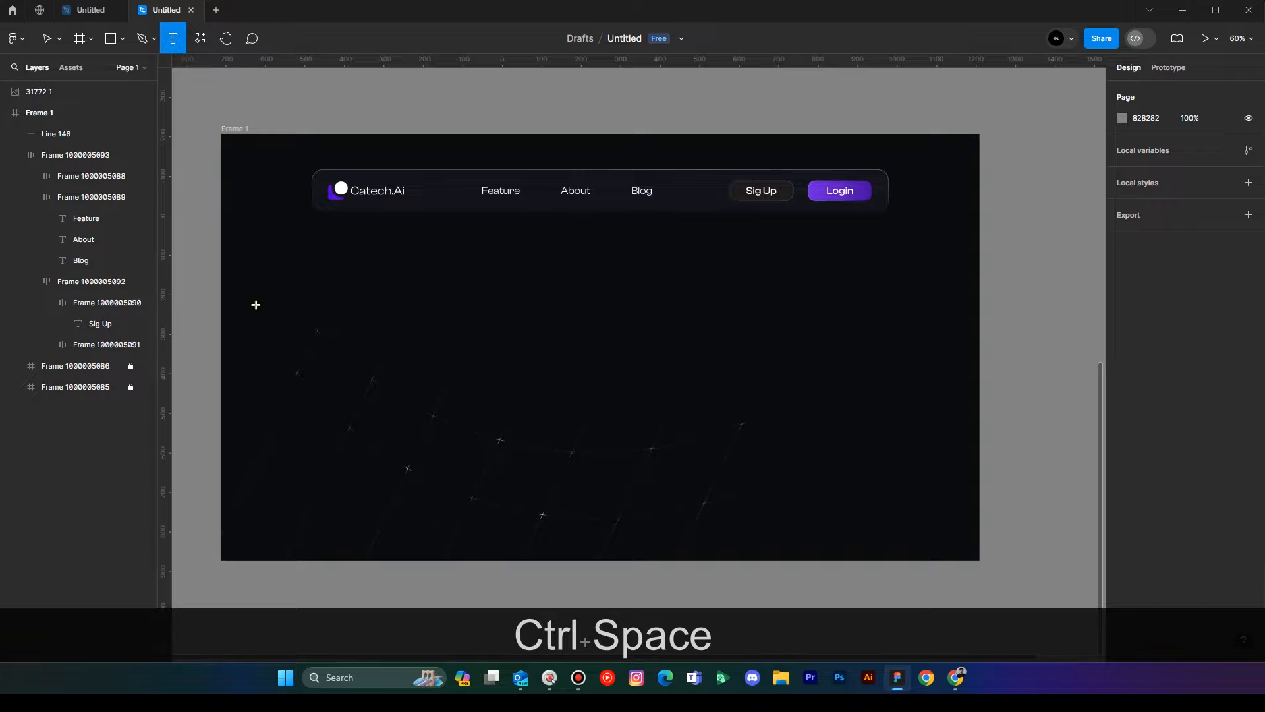
scroll(265, 205, up, 1)
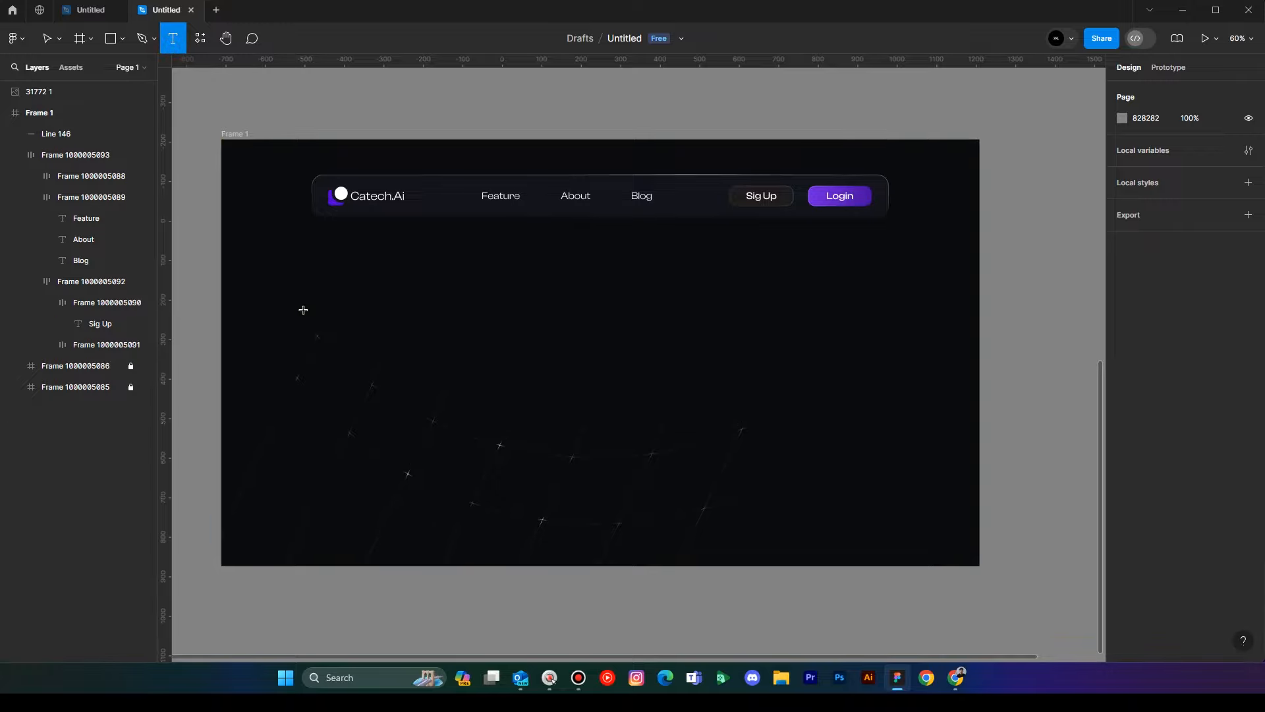
scroll(293, 303, up, 1)
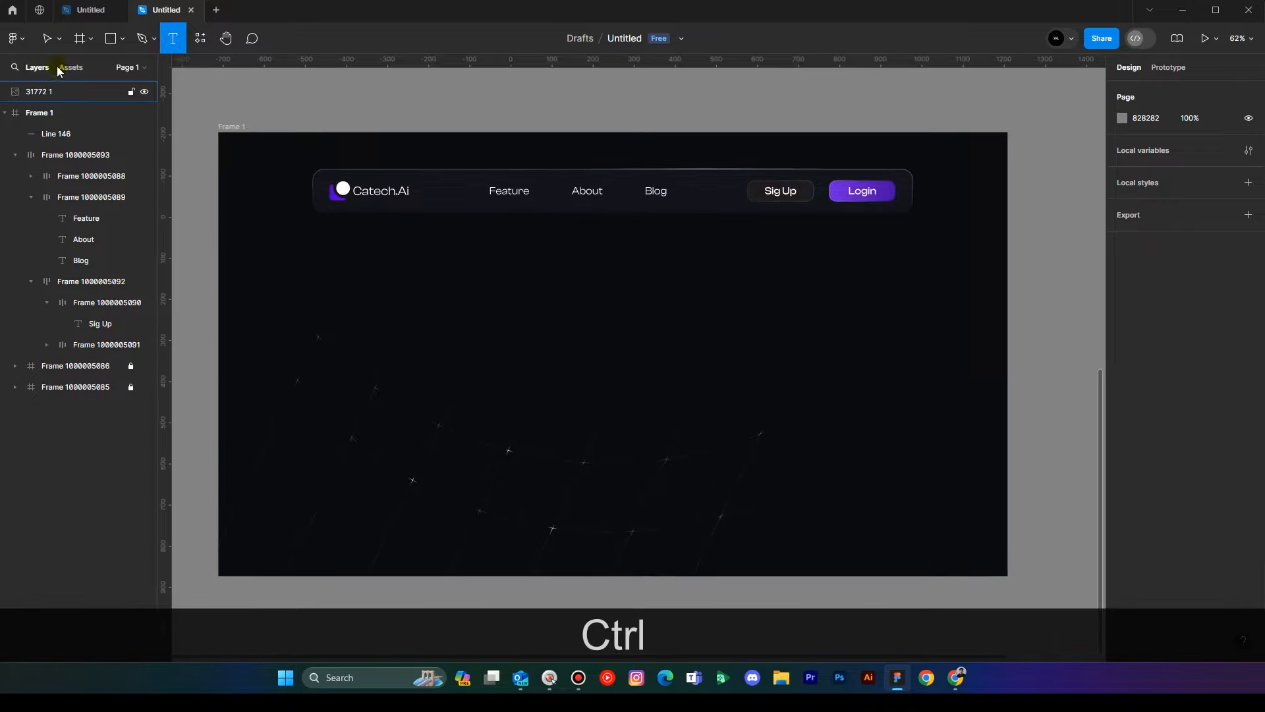
click(46, 38)
click(91, 9)
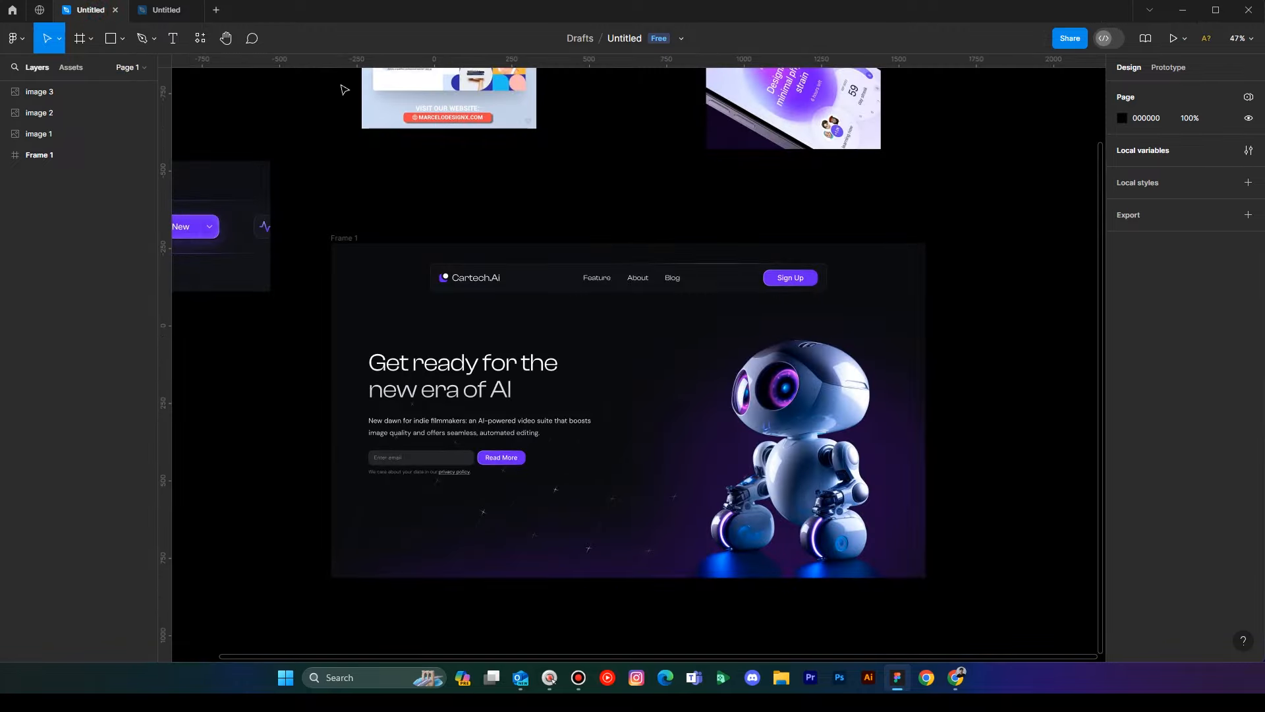
click(166, 9)
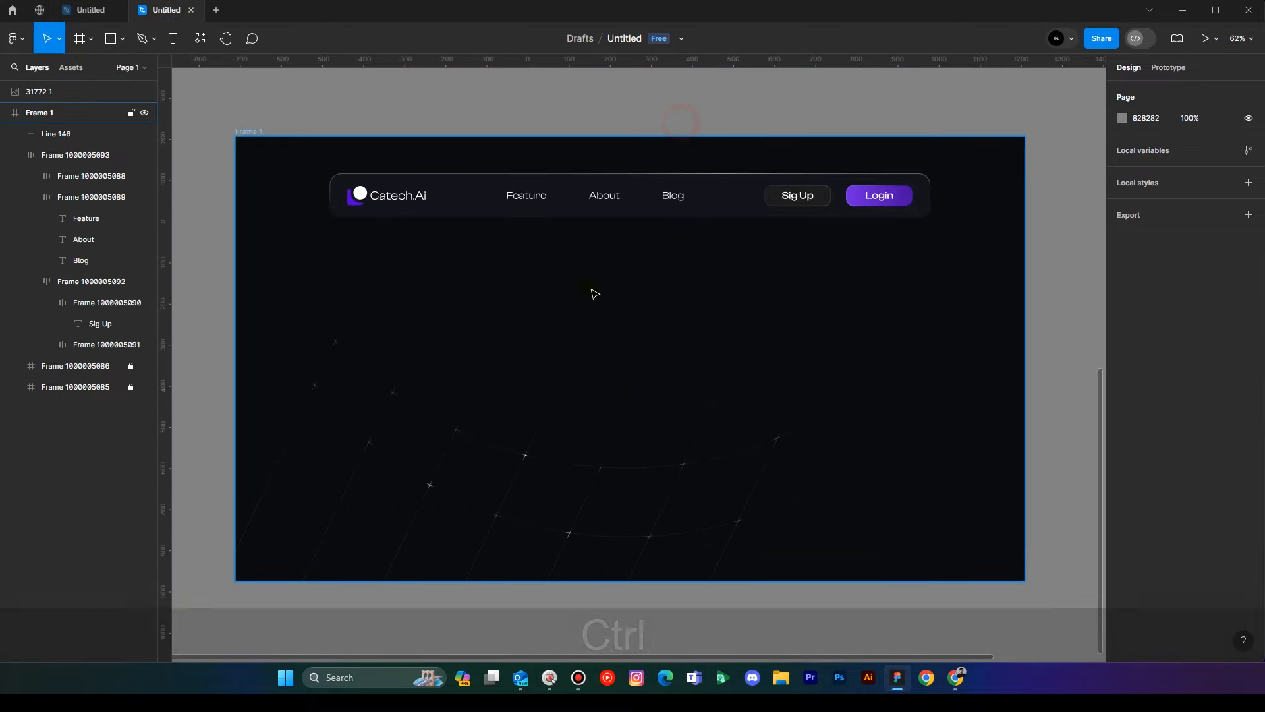
Draw a rectangle about 451 × 54 px below the logo end of the navigation bar, and deselect it.
drag(571, 349, 578, 306)
click(173, 35)
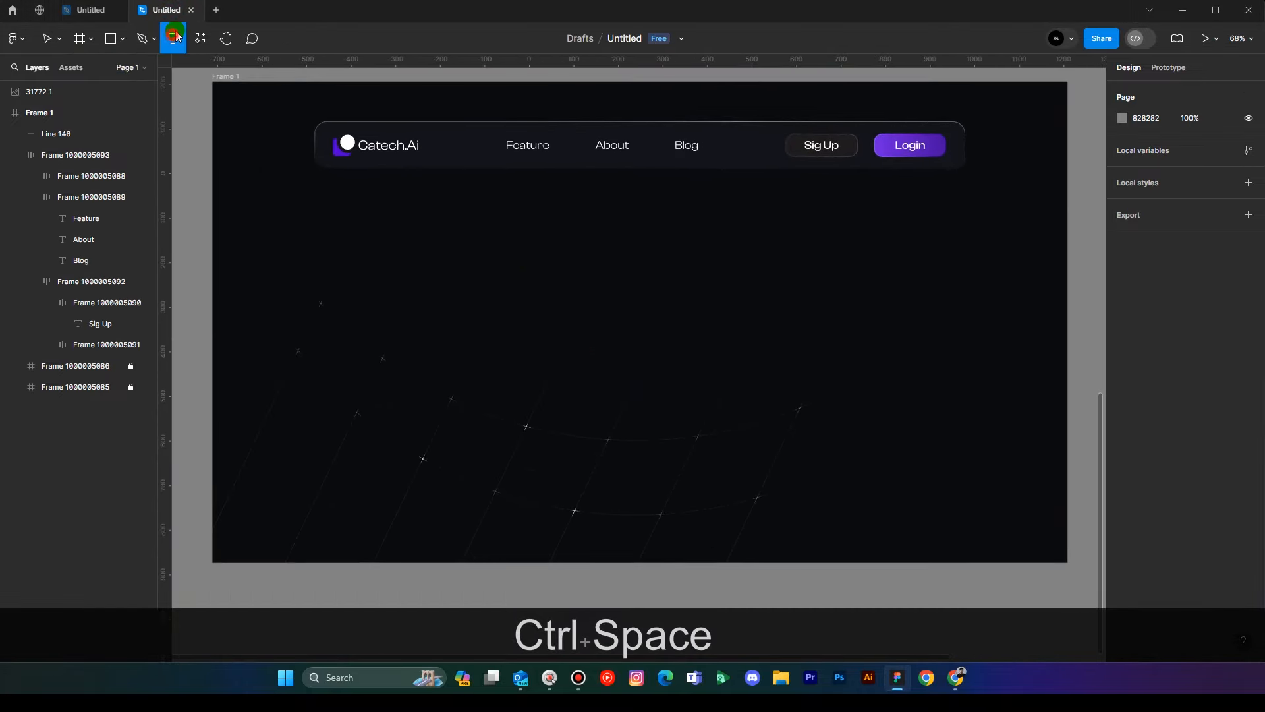
click(46, 39)
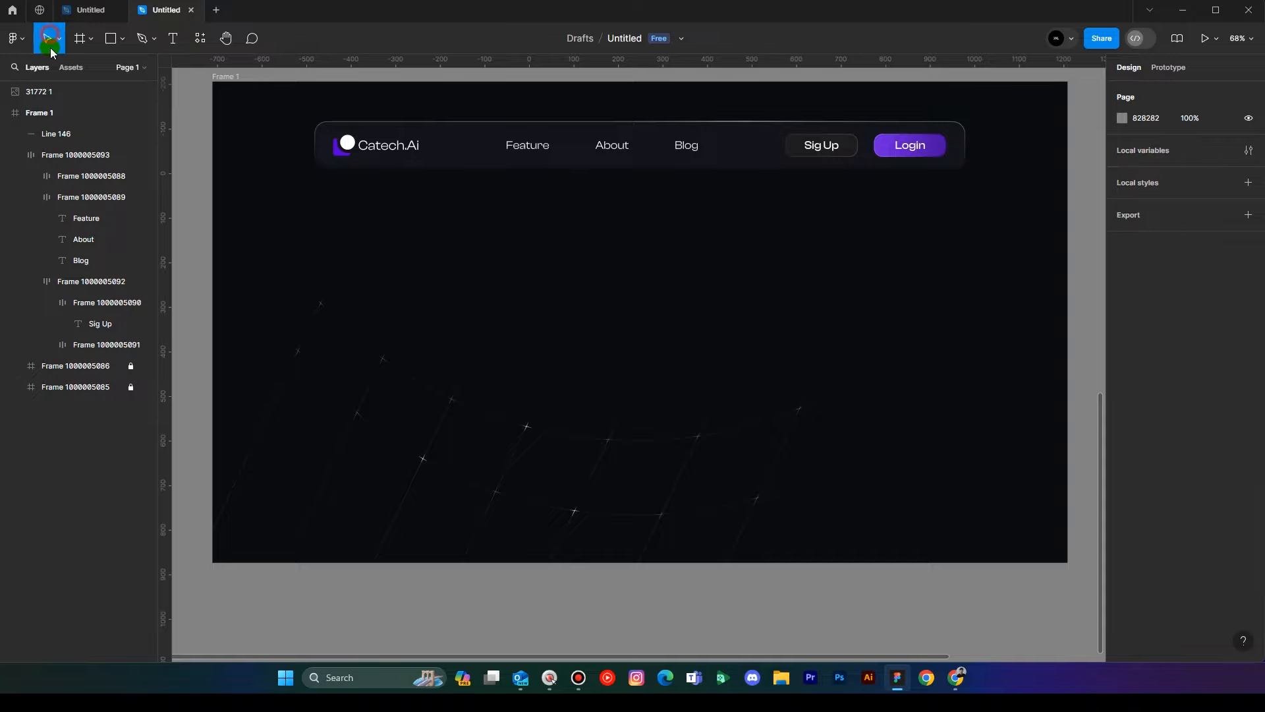
click(111, 38)
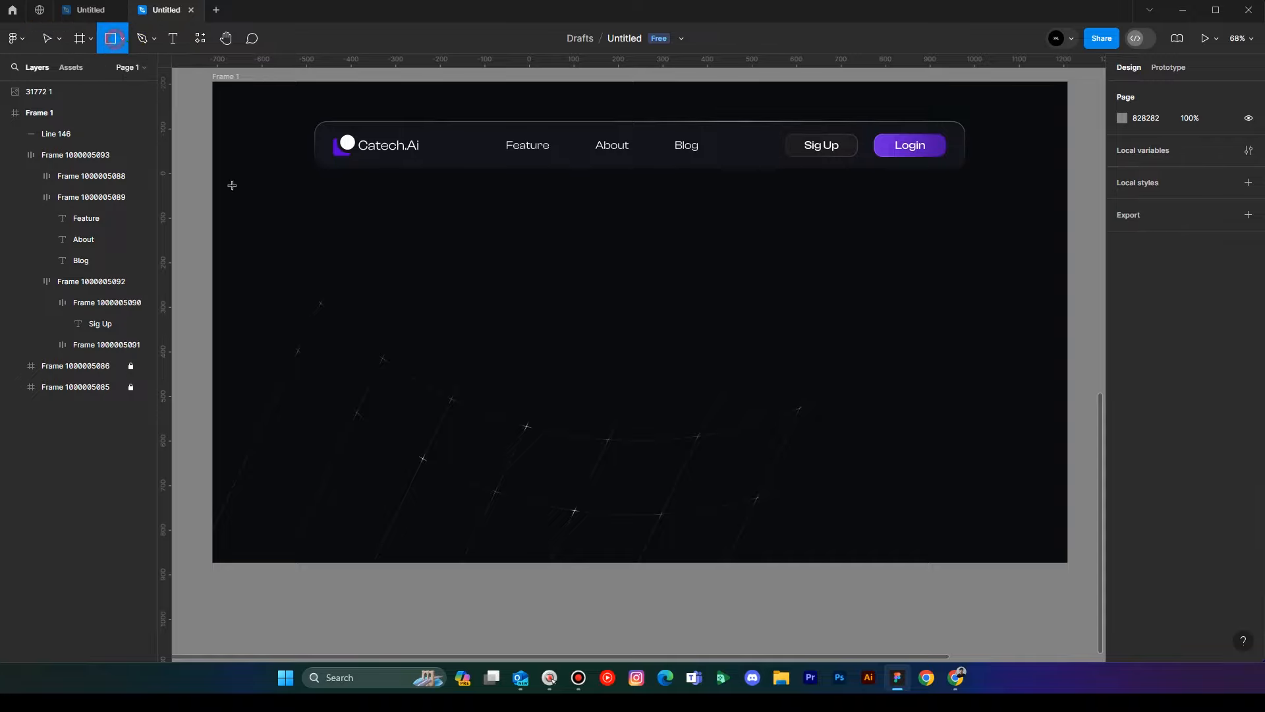
drag(322, 258, 521, 281)
click(297, 241)
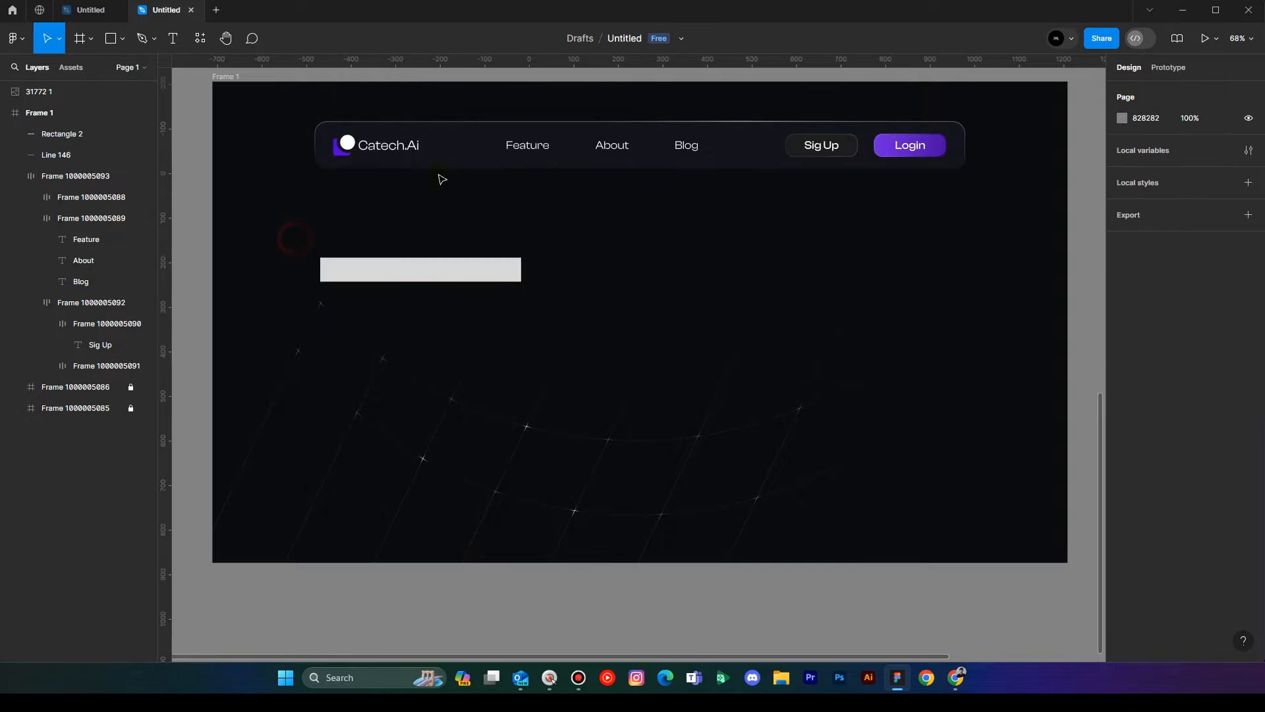
Copy the navigation bar's properties to the rectangle and move the rectangle straight down to about Y 576.
click(440, 154)
right_click(441, 155)
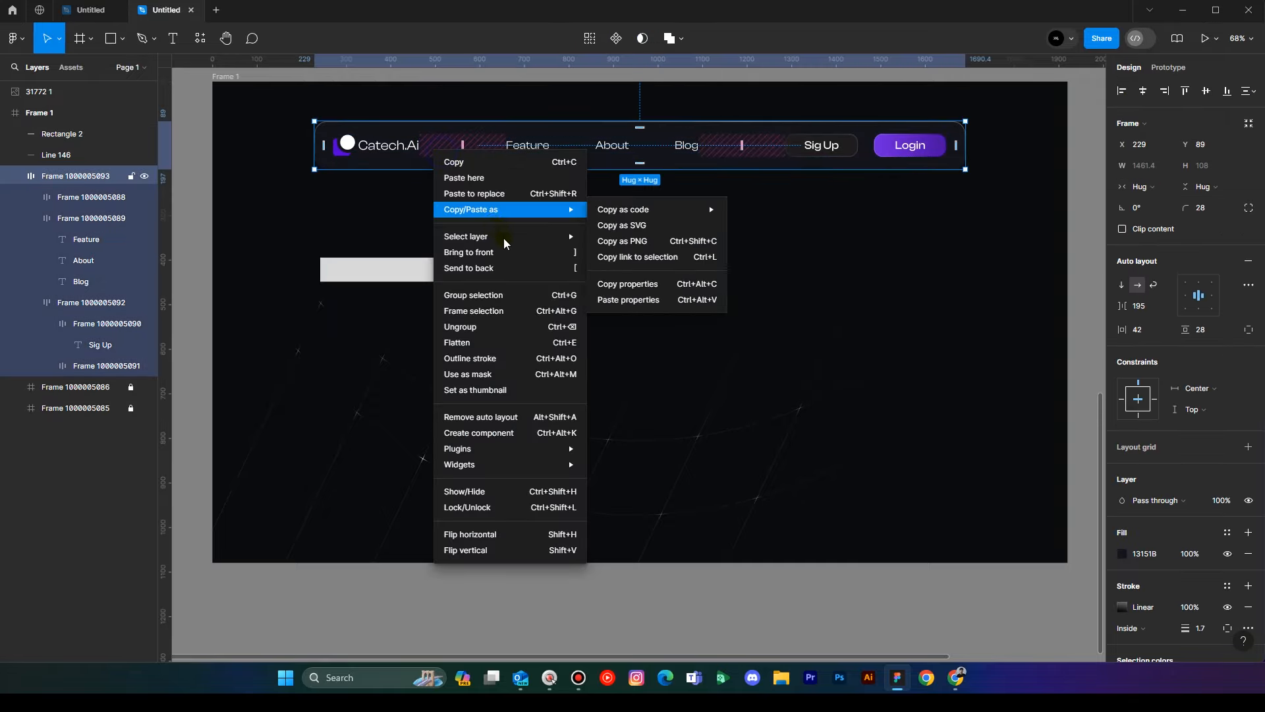
mouse_move(568, 209)
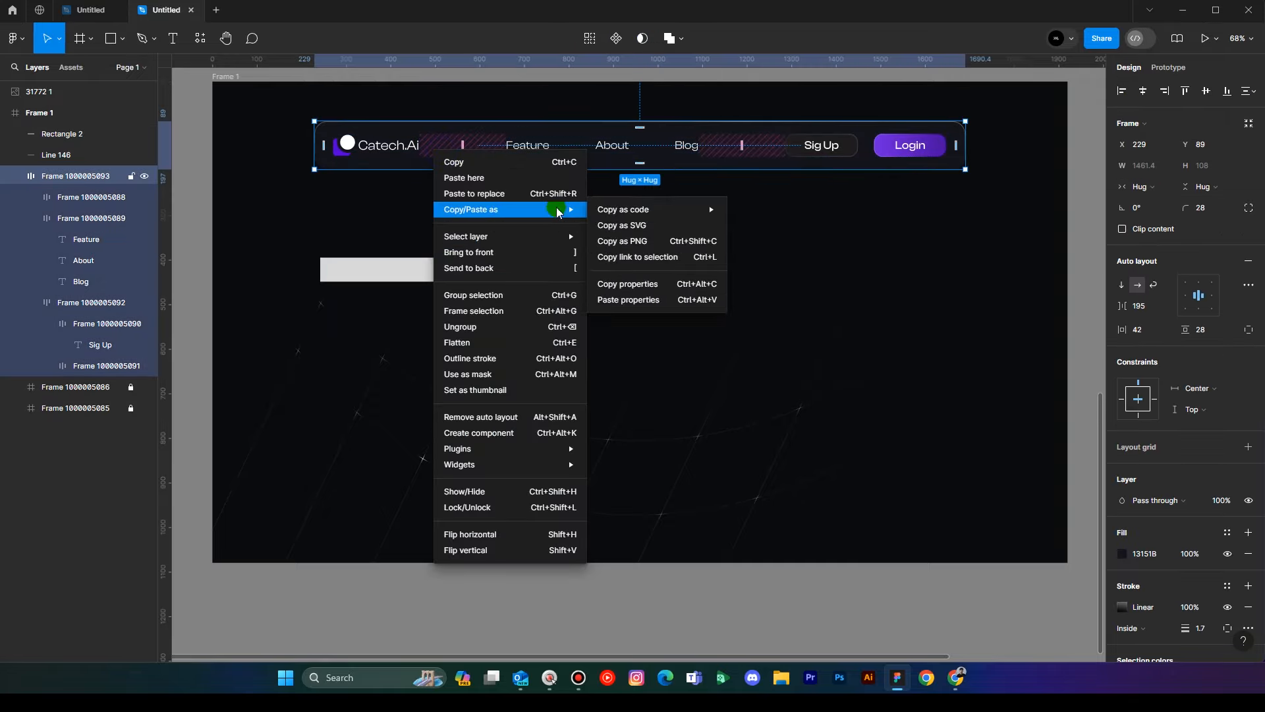
click(626, 283)
click(383, 273)
right_click(383, 273)
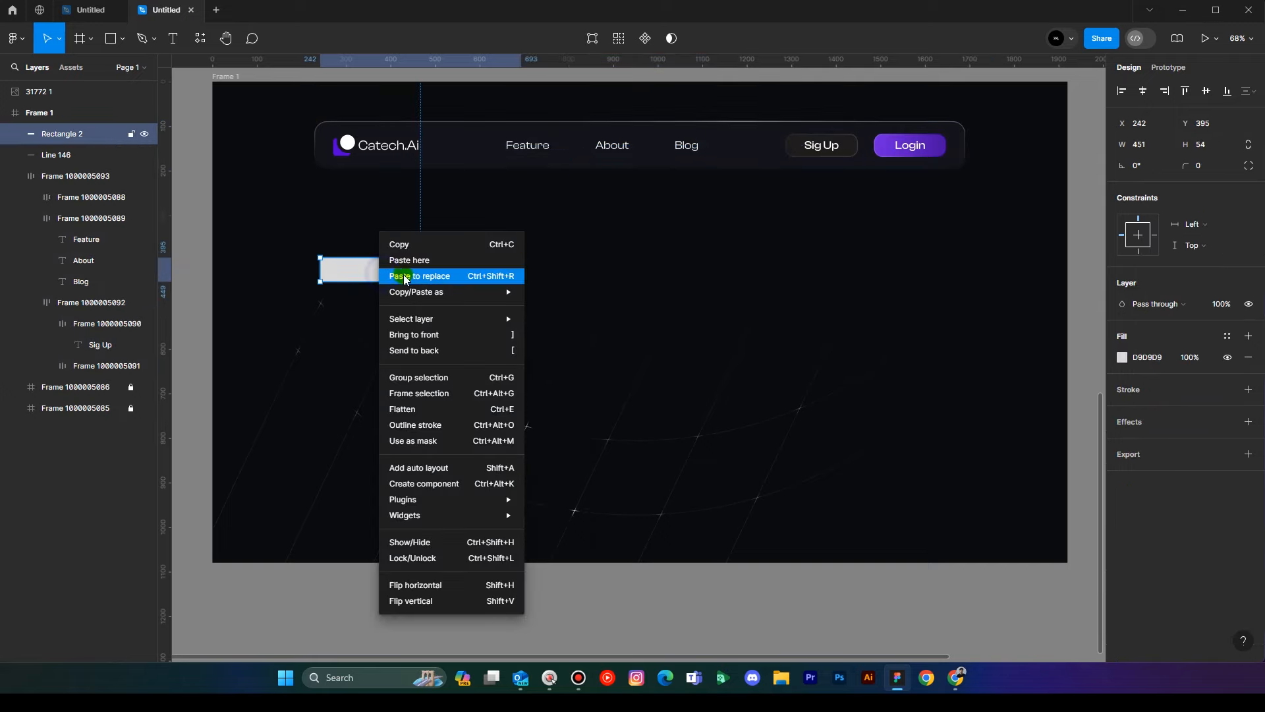
click(489, 279)
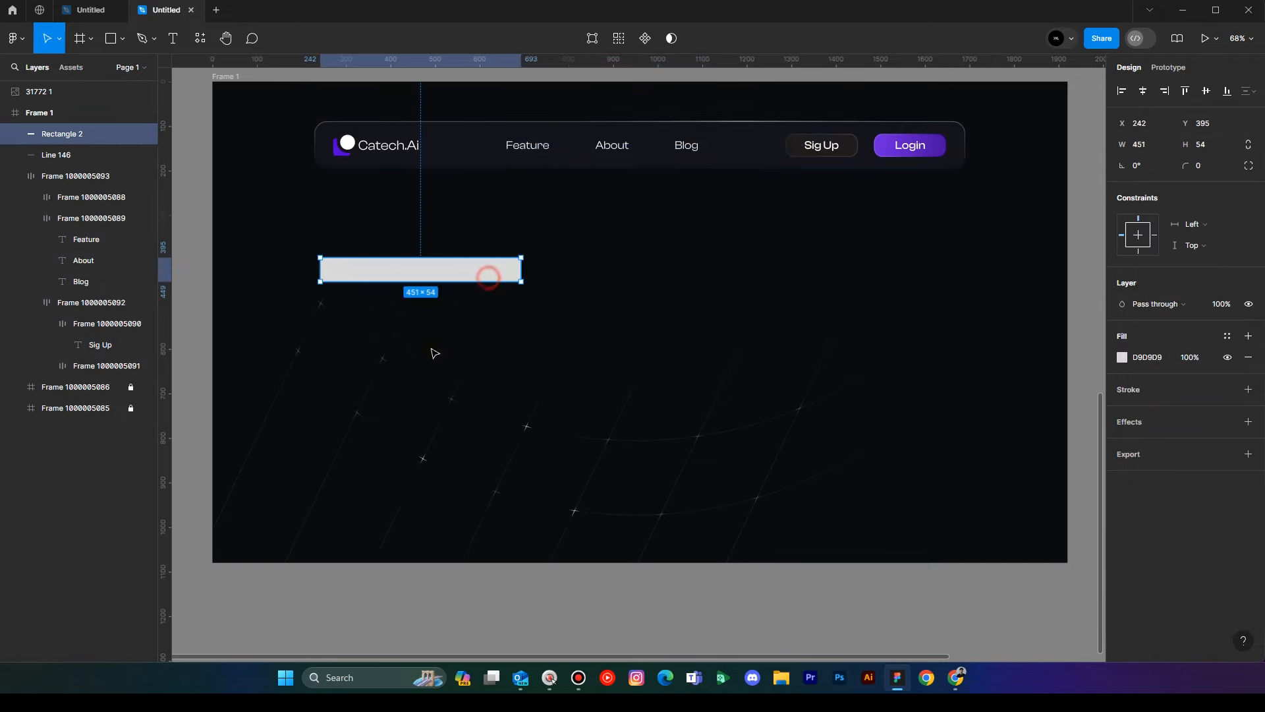
click(402, 356)
drag(407, 279, 407, 356)
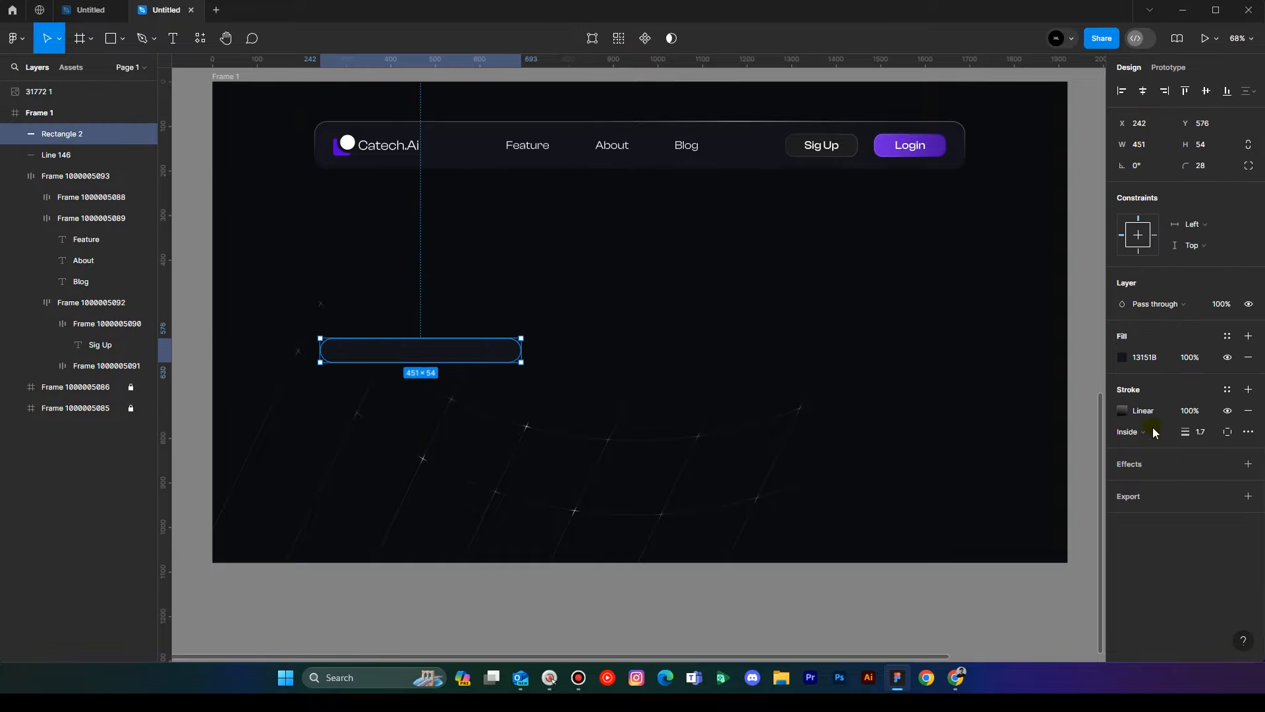
Lighten the rectangle's fill to 1C1E23 and set its stroke weight to 0.7.
click(1123, 358)
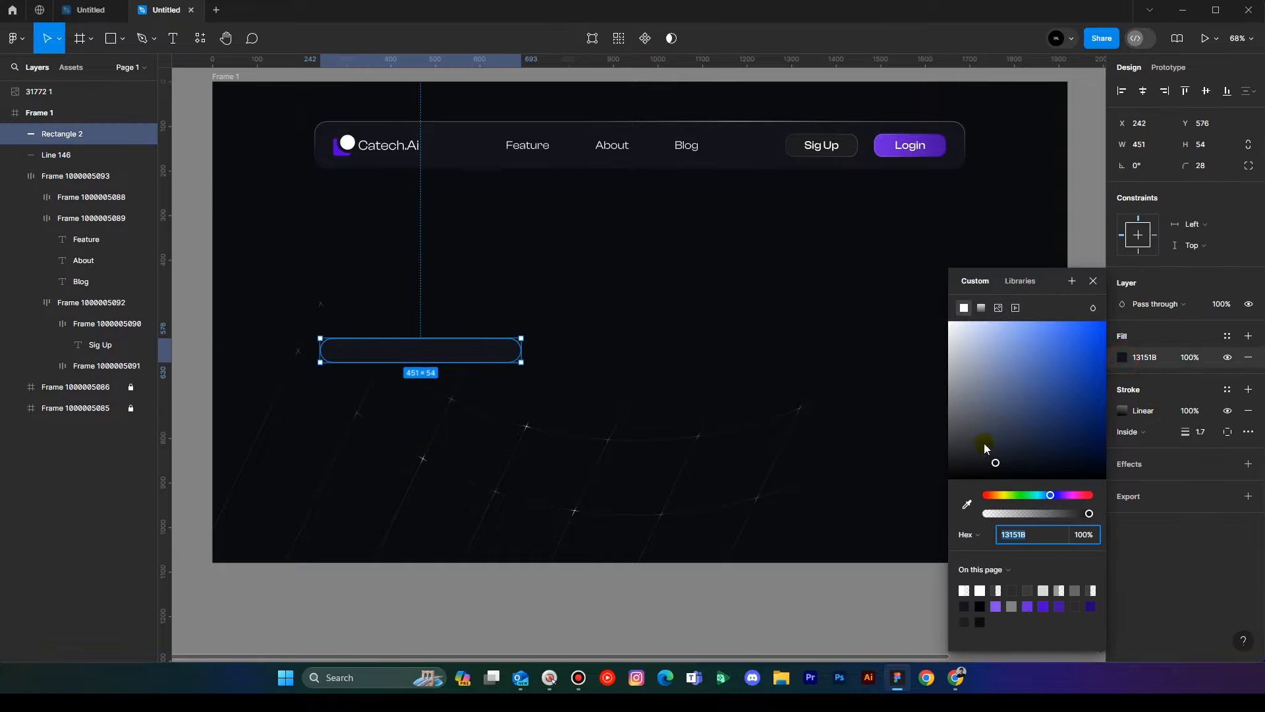
drag(993, 462, 987, 462)
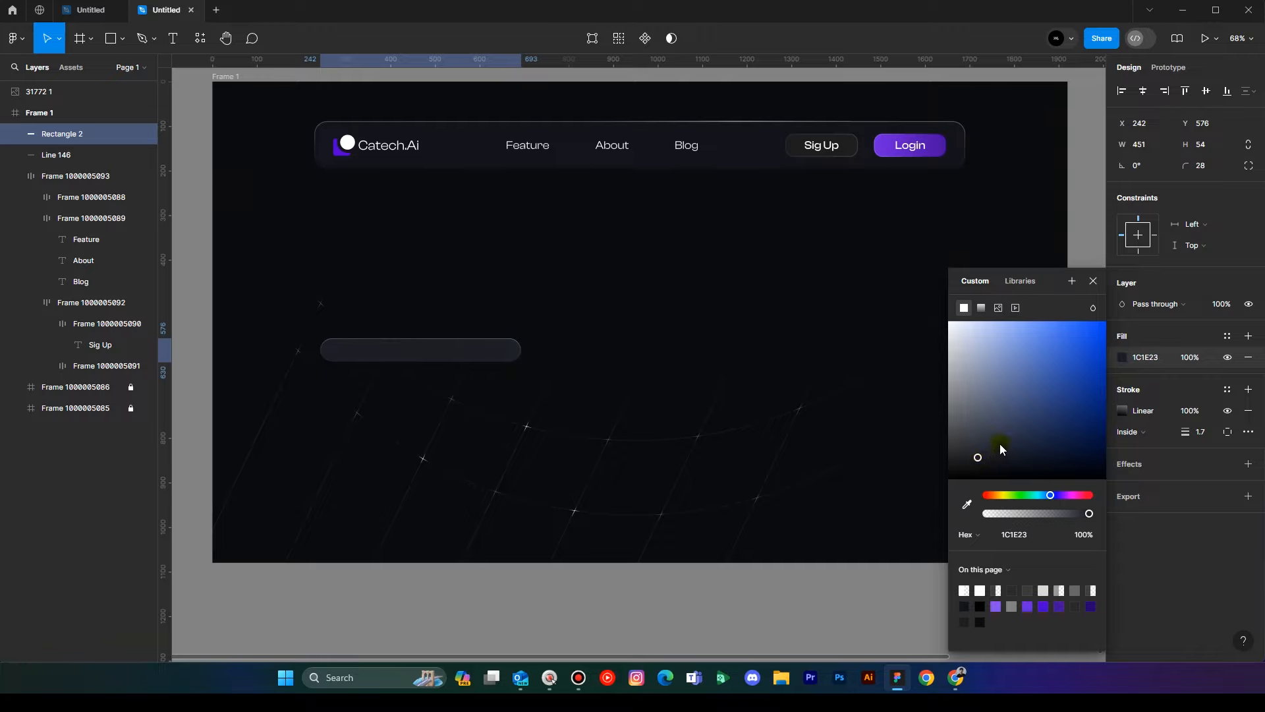
click(1090, 283)
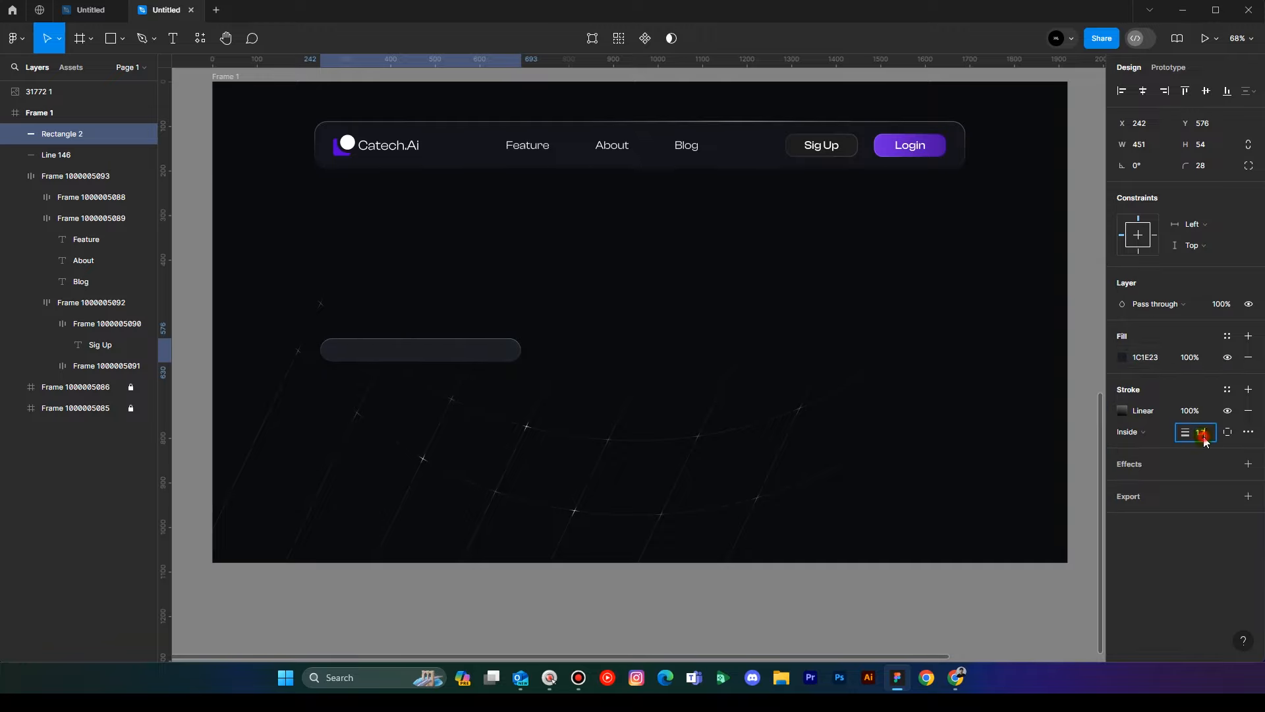
text(0.7)
key(Return)
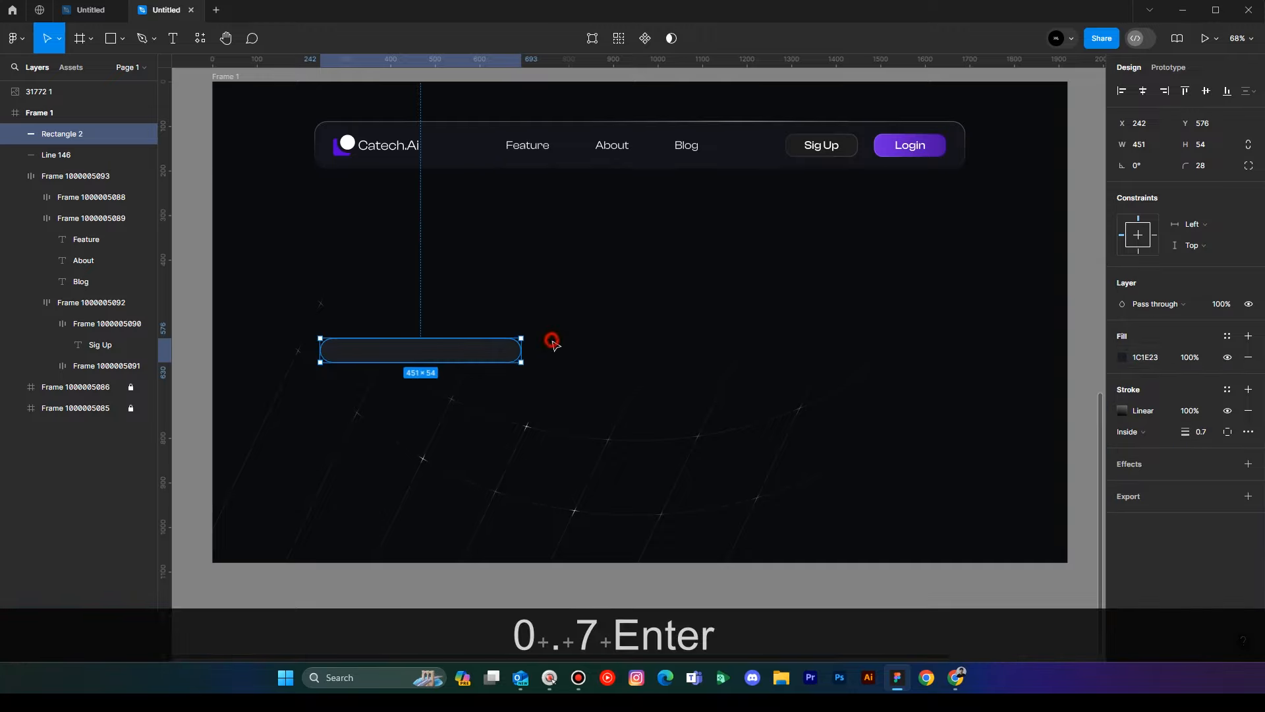
click(552, 342)
Add the text "Enter email" on the empty area below the rounded rectangle.
ctrl+scroll(355, 323, up, 1)
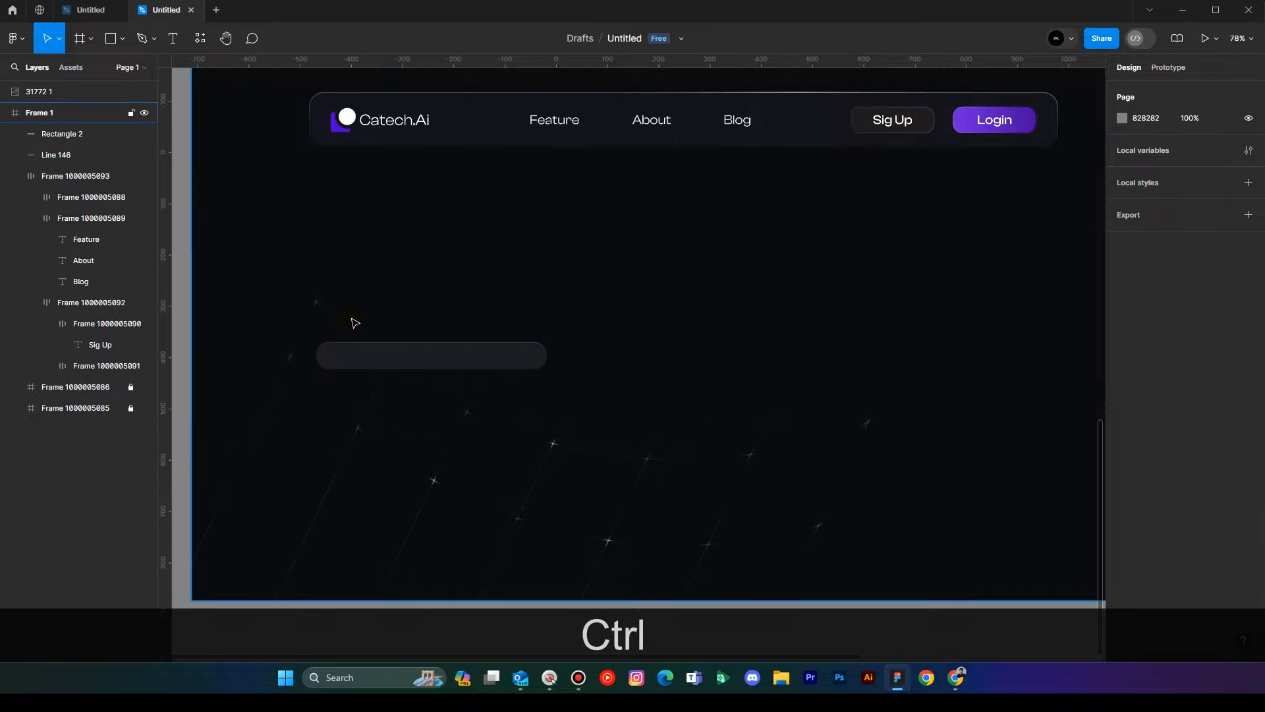
ctrl+scroll(355, 323, up, 1)
click(172, 39)
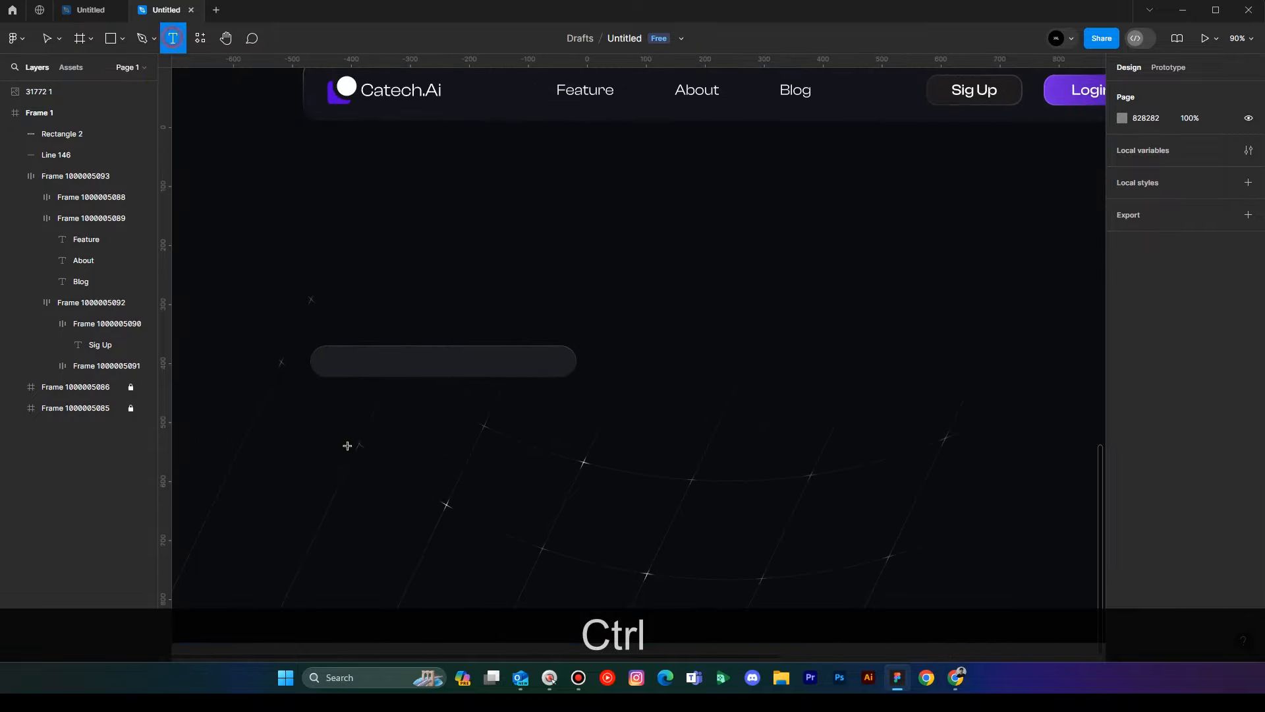
click(368, 494)
text(Enter email)
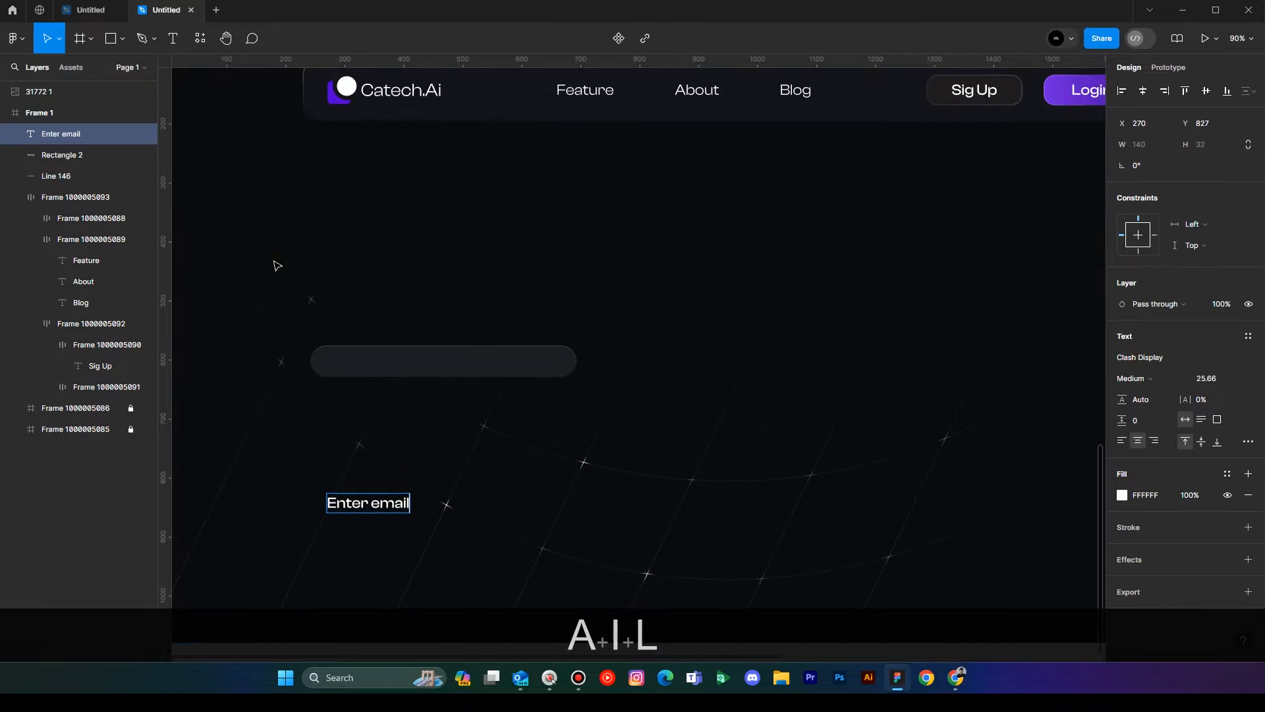
click(645, 230)
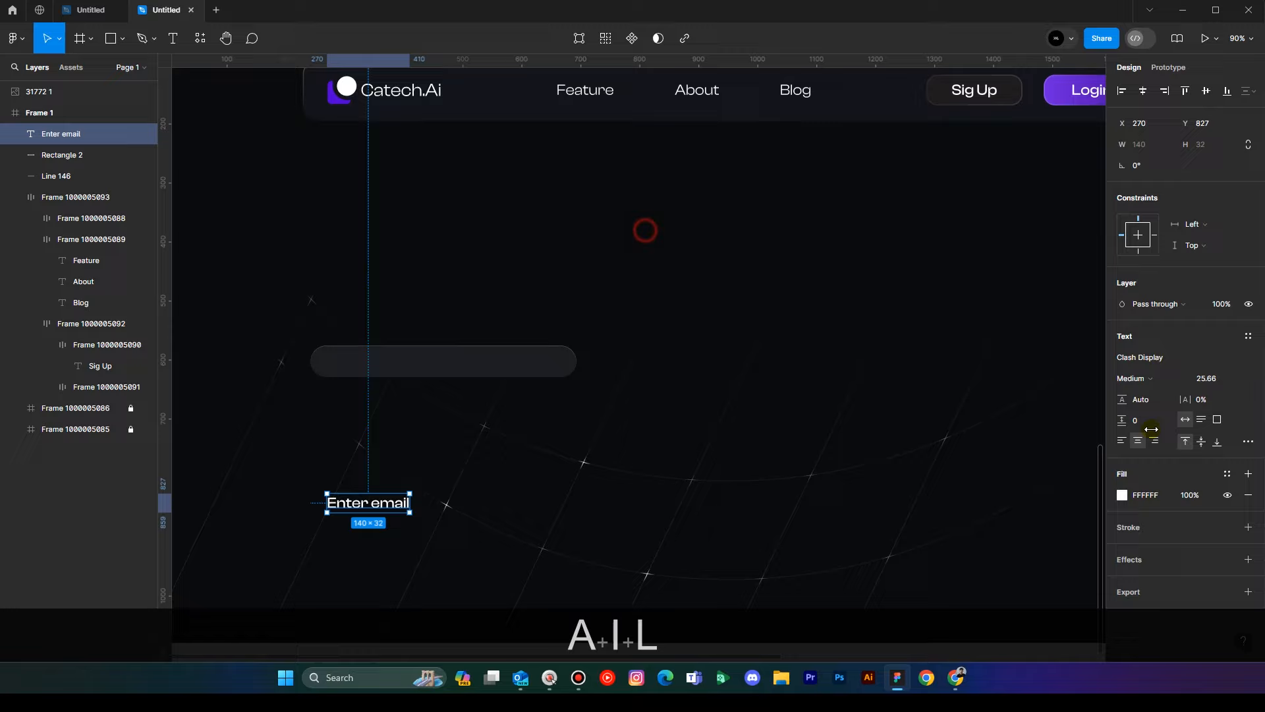
Set the "Enter email" text's weight to Extralight and place it inside the rounded rectangle at about X 282, Y 586.
click(1160, 381)
click(1153, 330)
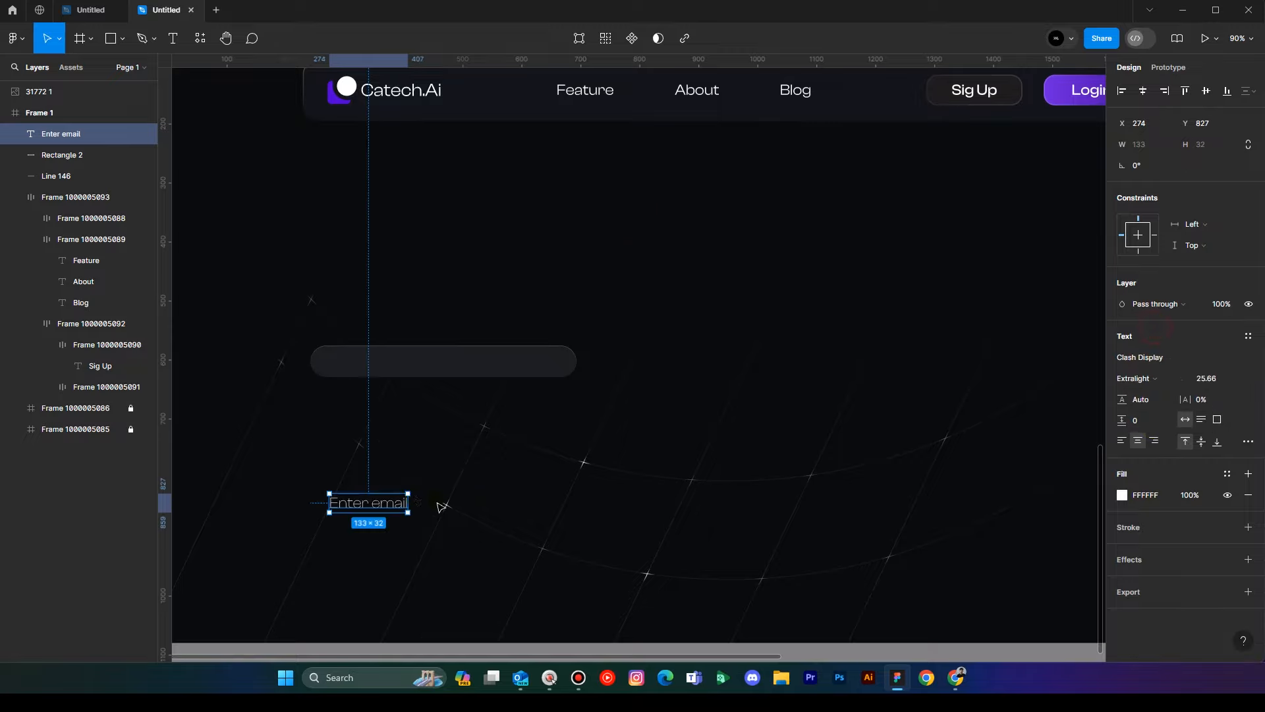
drag(384, 511, 395, 359)
key(ctrl+shift+z)
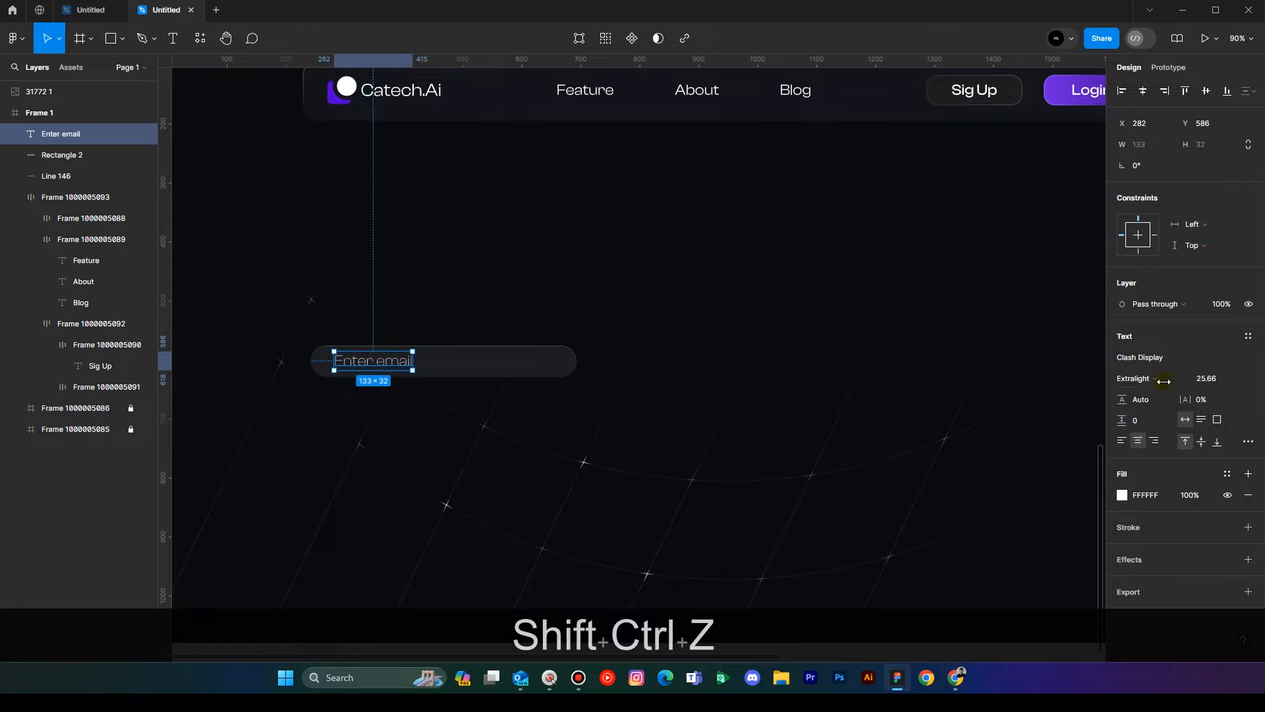
Change the "Enter email" text's font to Inter and reduce its size to 18.66.
click(1150, 359)
click(1146, 360)
click(1132, 378)
click(1132, 362)
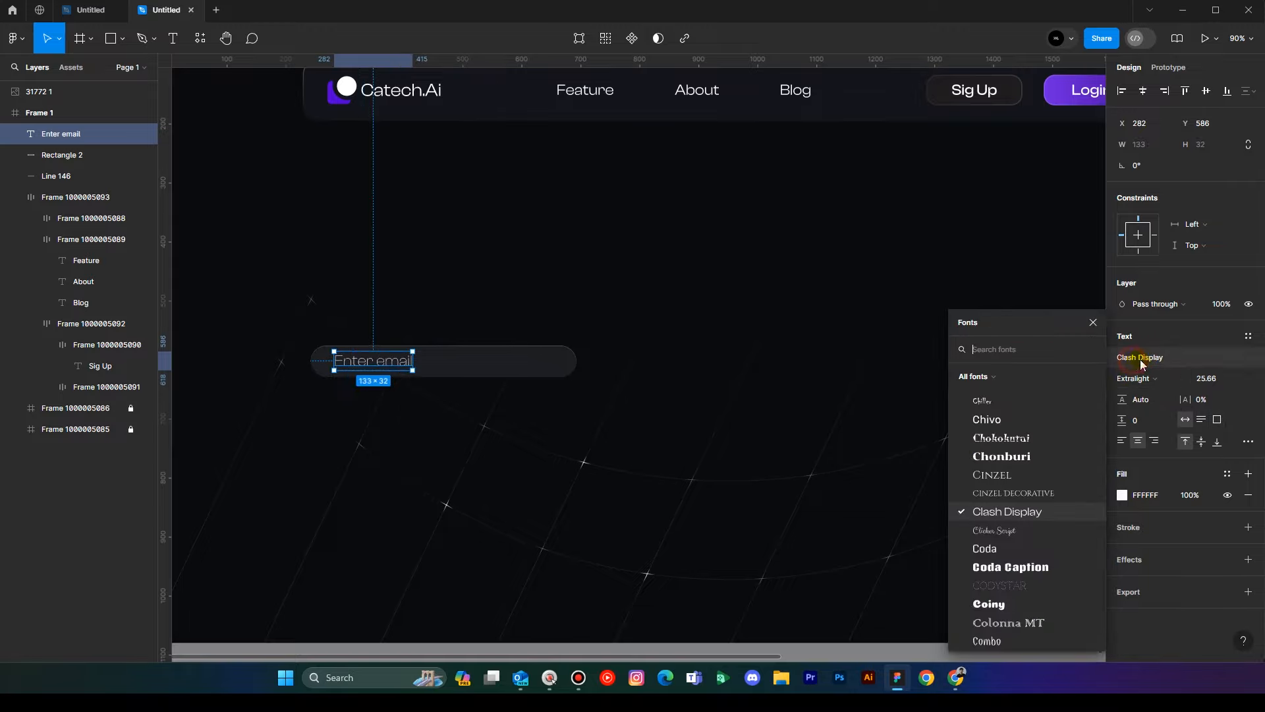
text(inter)
click(1004, 372)
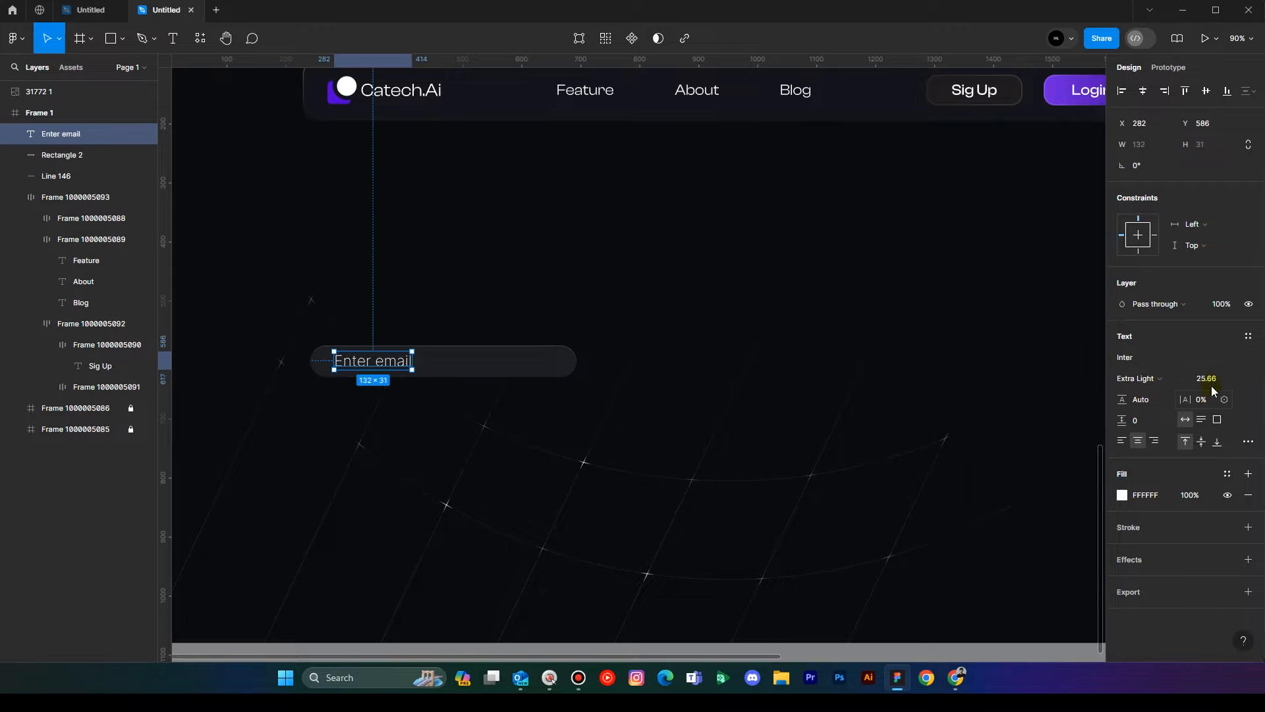
key(Down)
key(Down)
key(Up)
key(Up)
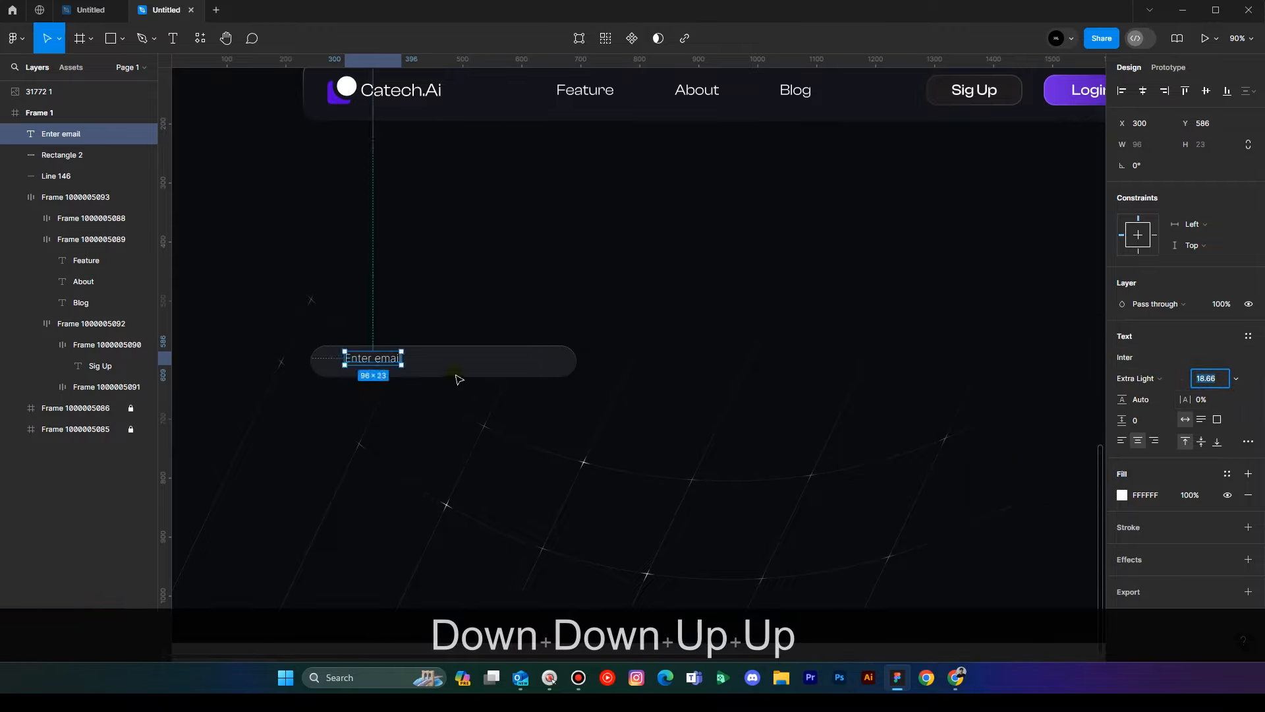
Combine the "Enter email" text and rectangle into a left-aligned auto layout frame and widen it to about 371 px.
shift+click(436, 361)
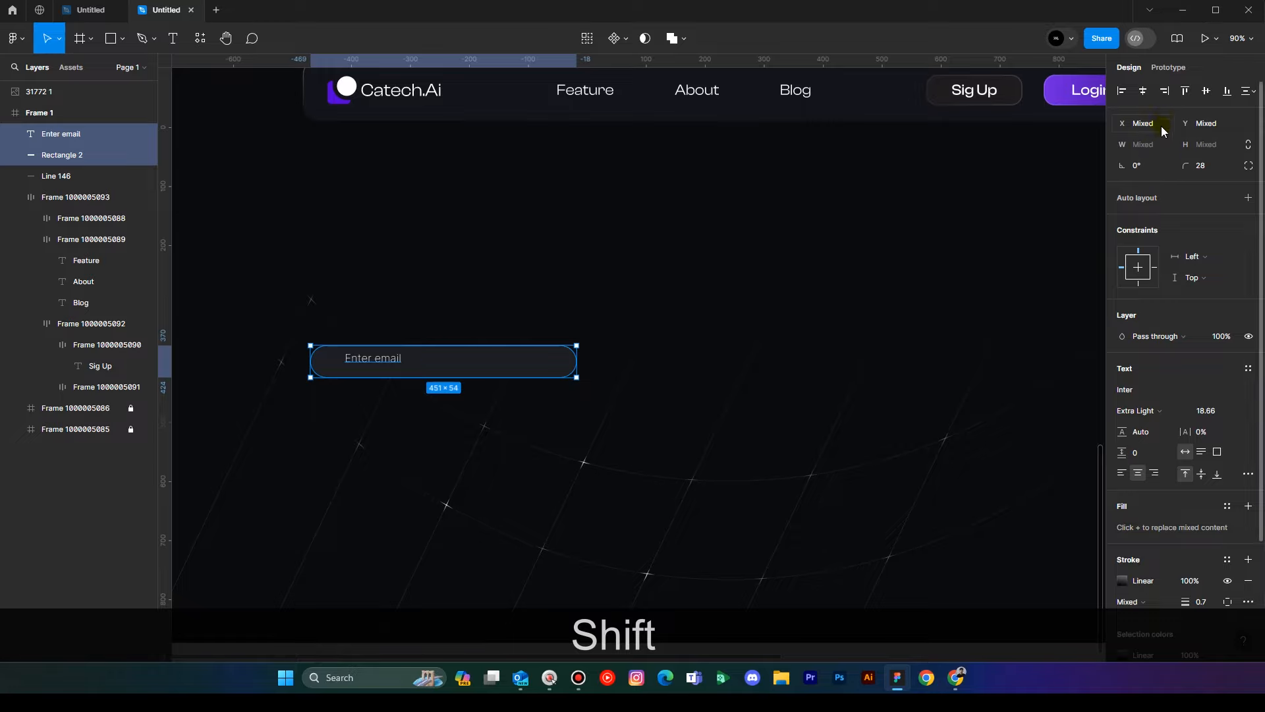
key(shift+a)
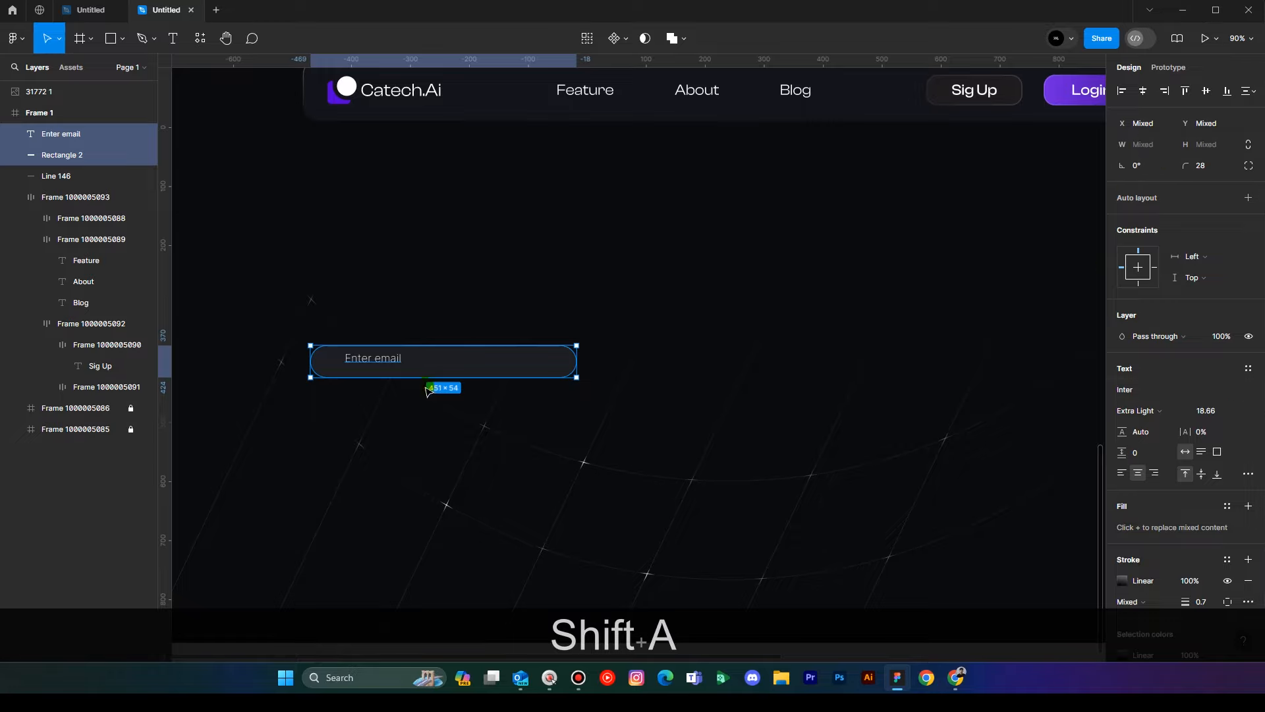
drag(437, 361, 593, 356)
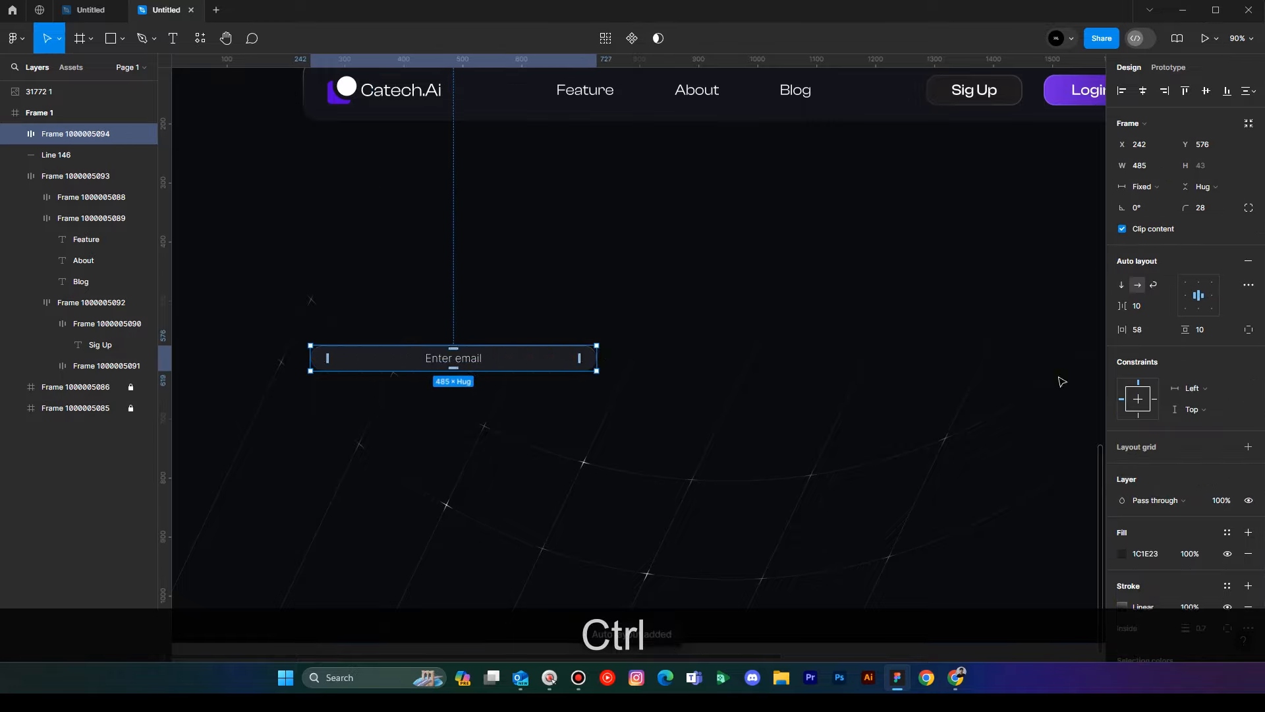
key(ctrl+z)
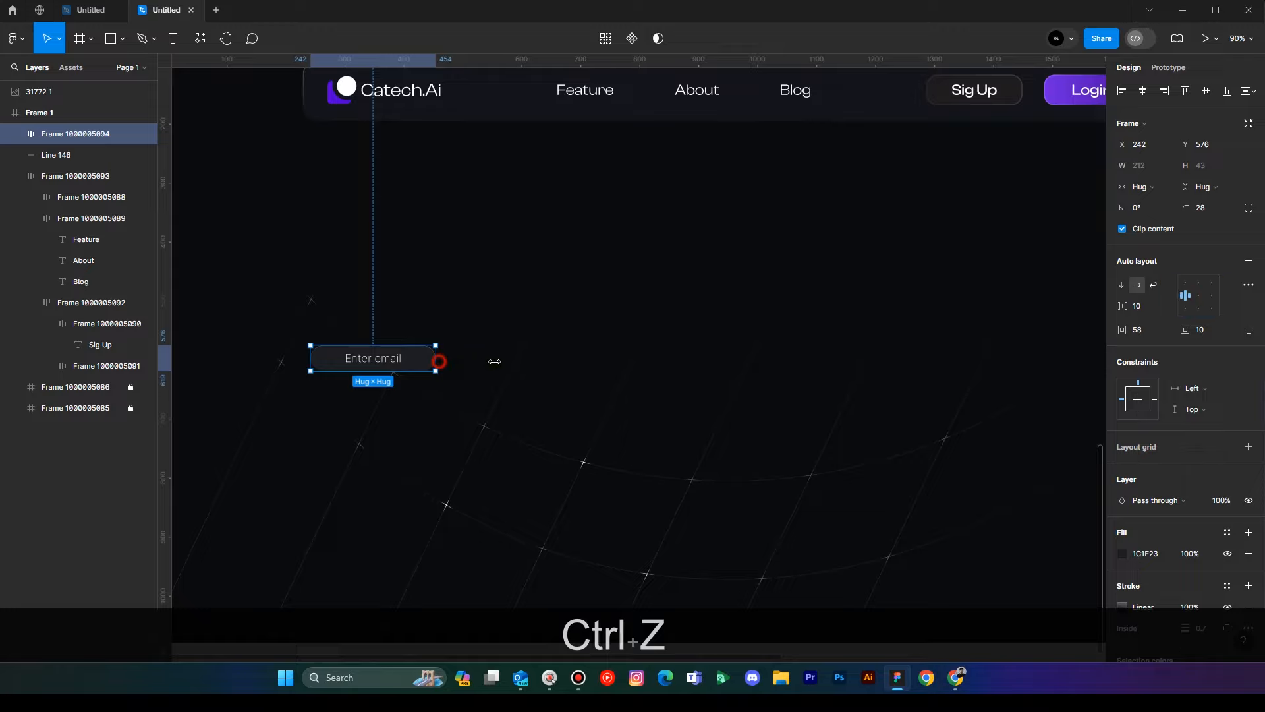
drag(494, 361, 529, 357)
click(626, 340)
key(space)
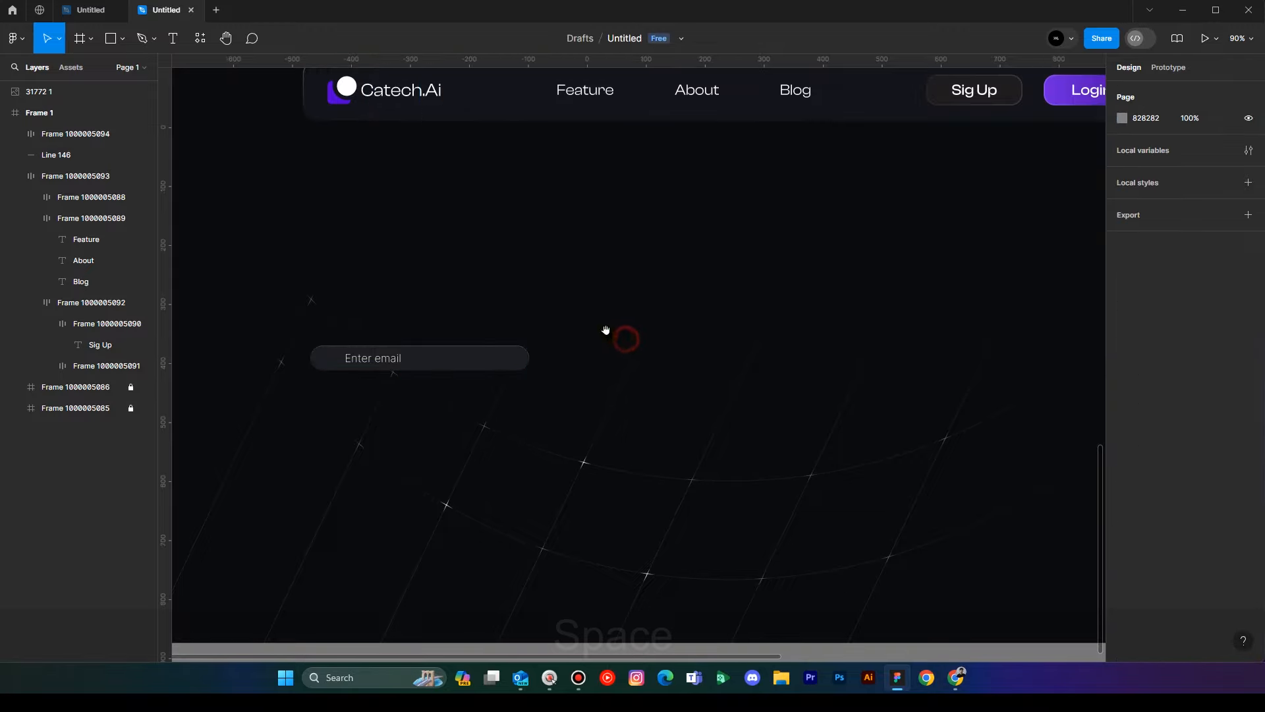
drag(606, 330, 620, 350)
Give the email field frame individual paddings, with a left padding of 29.
click(452, 370)
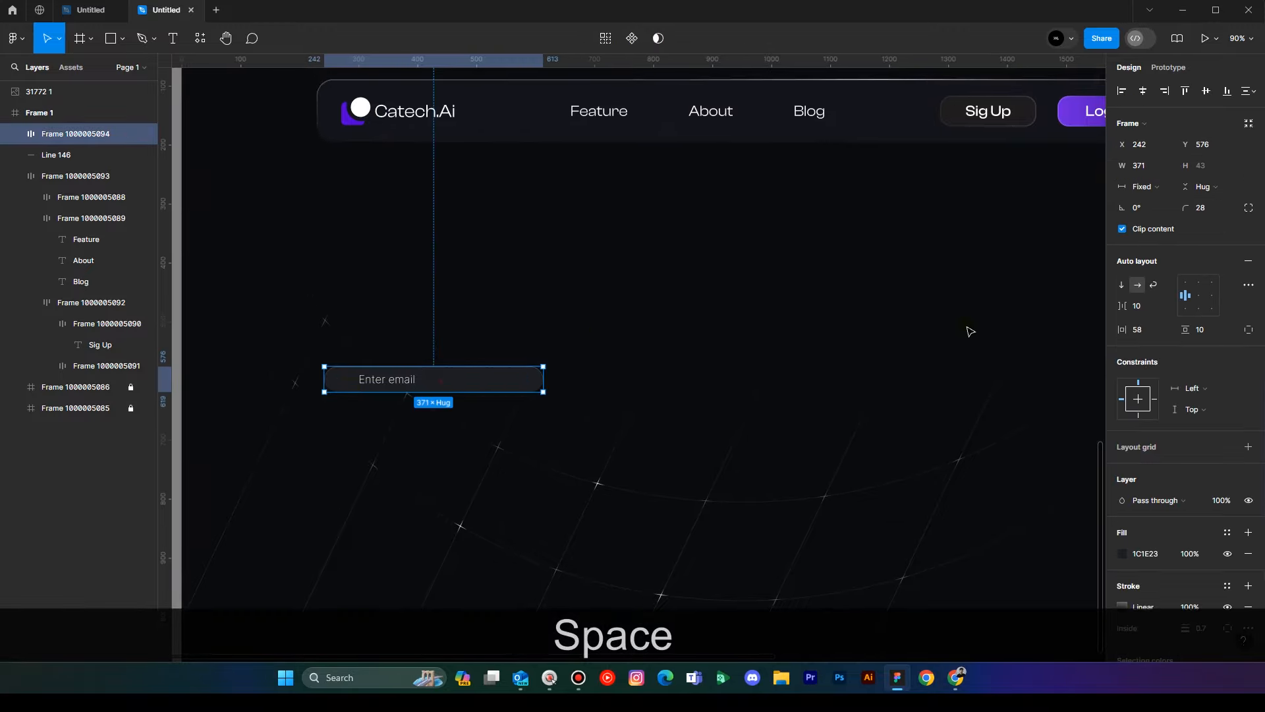
drag(337, 378, 330, 404)
click(342, 432)
click(466, 375)
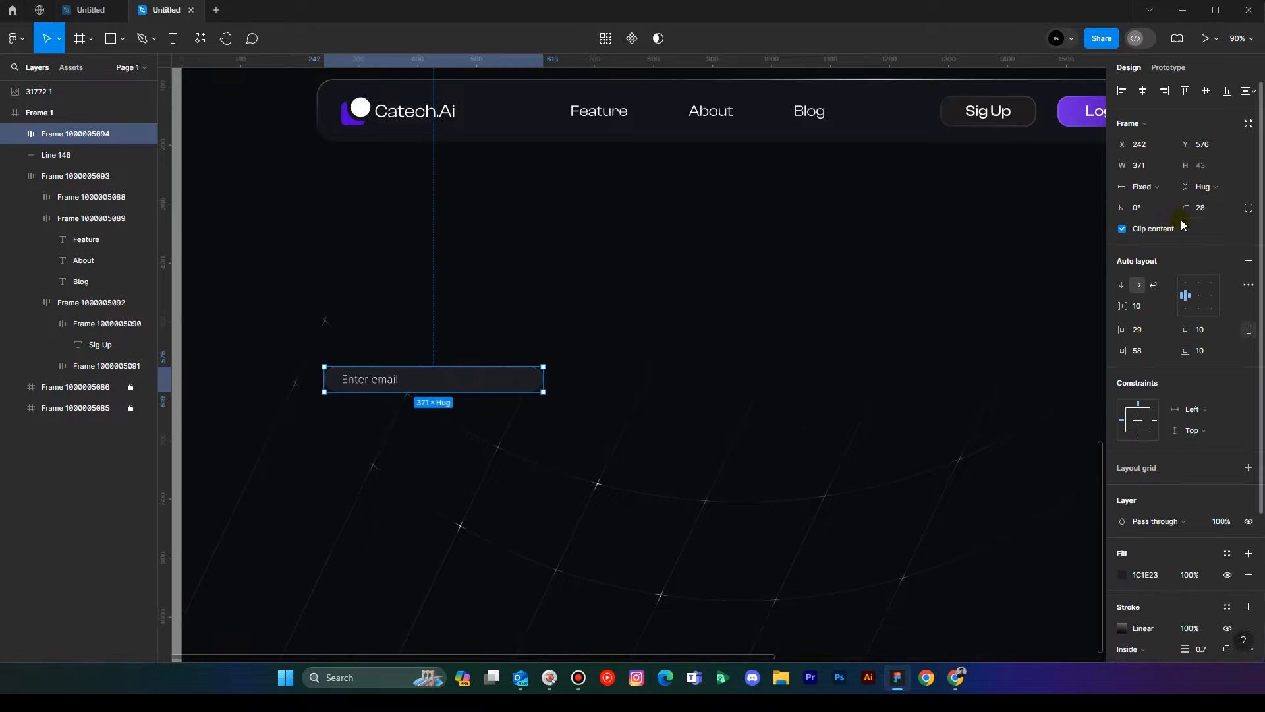
Set the email field frame's corner radius to 10.
drag(1191, 207, 1178, 210)
drag(1081, 214, 950, 218)
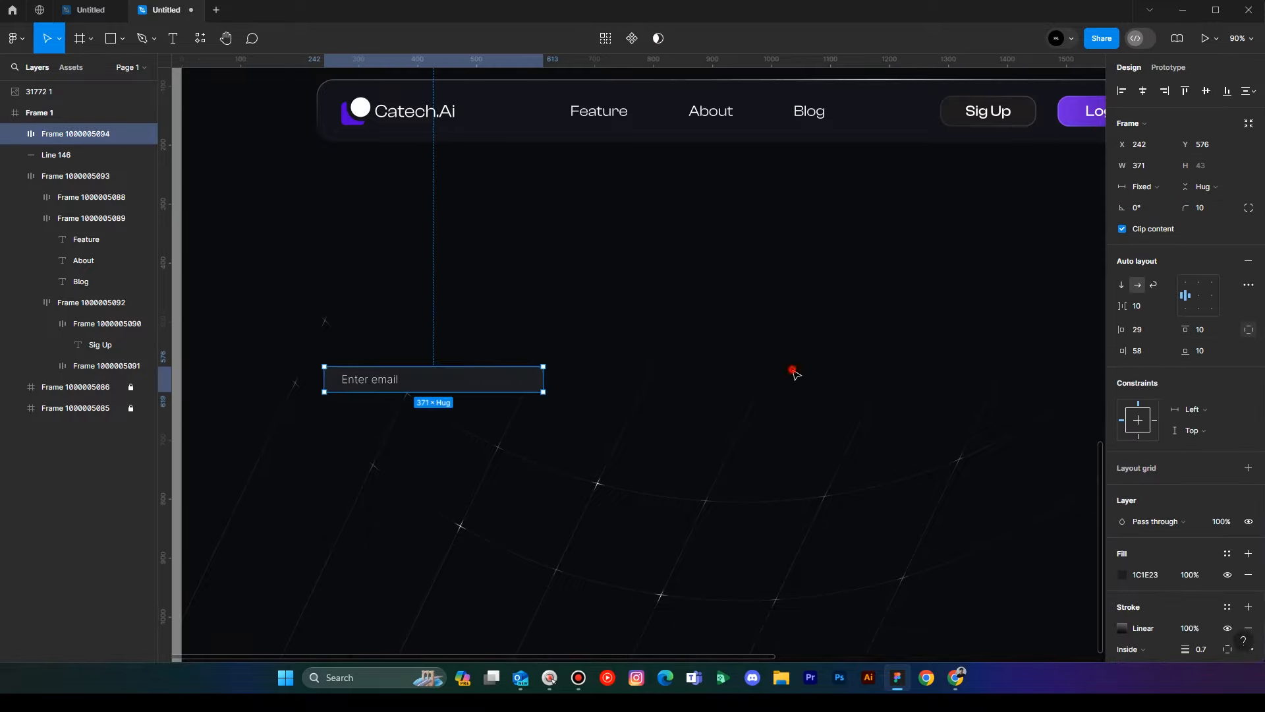
click(793, 372)
Place a copy of the navigation bar's Login button beside the email field and scale it down to about 41 px high.
key(space)
drag(779, 392, 616, 468)
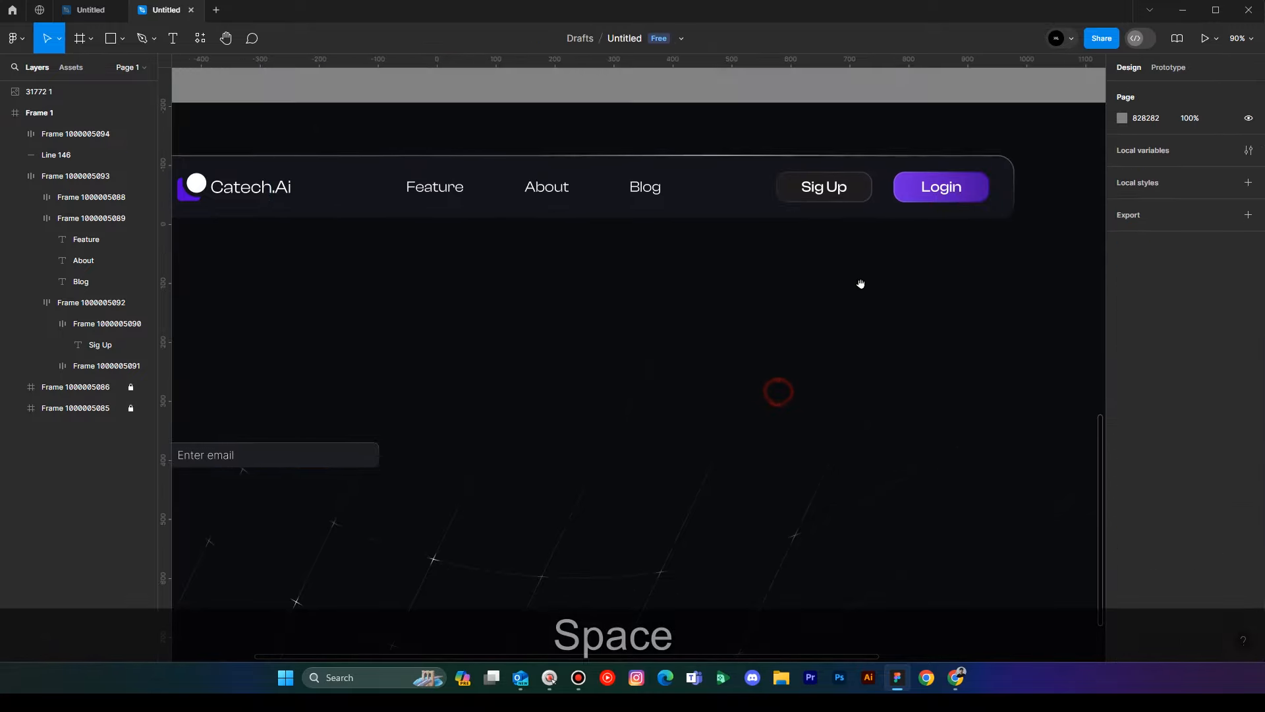
double_click(959, 197)
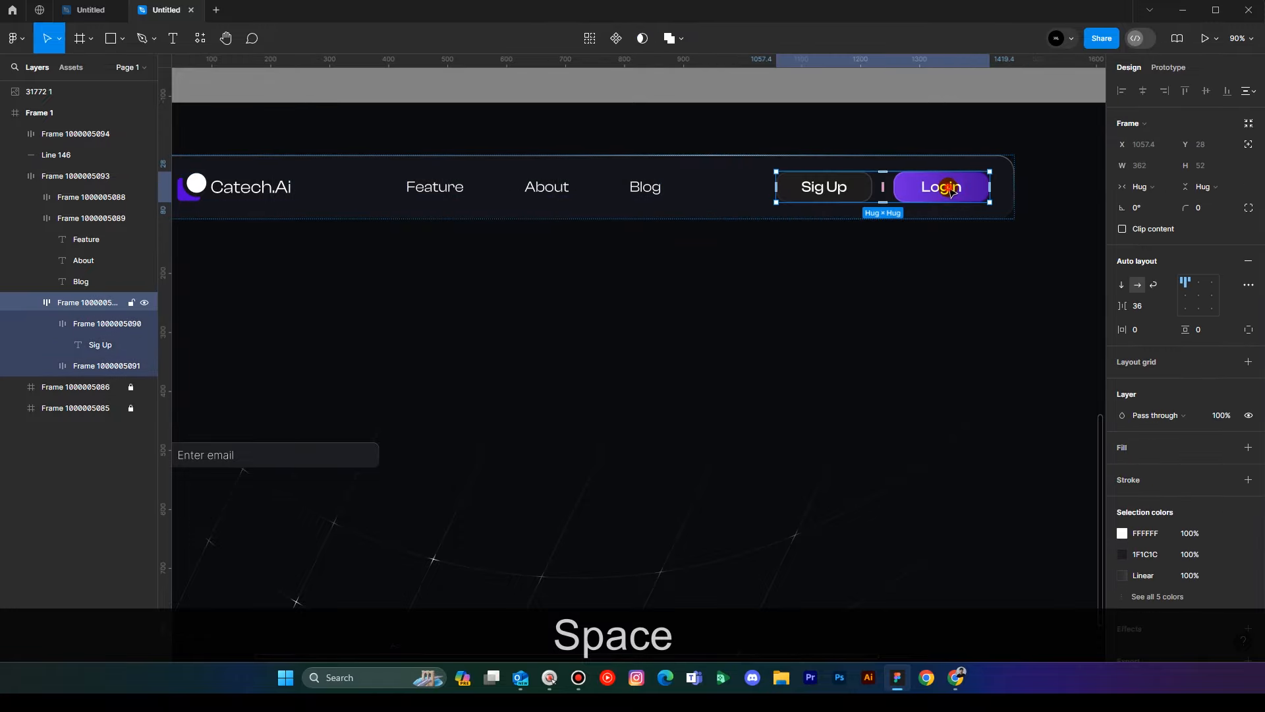
click(951, 191)
drag(955, 188, 469, 451)
key(space)
drag(415, 397, 598, 410)
key(k)
click(657, 463)
key(space)
drag(585, 472, 582, 476)
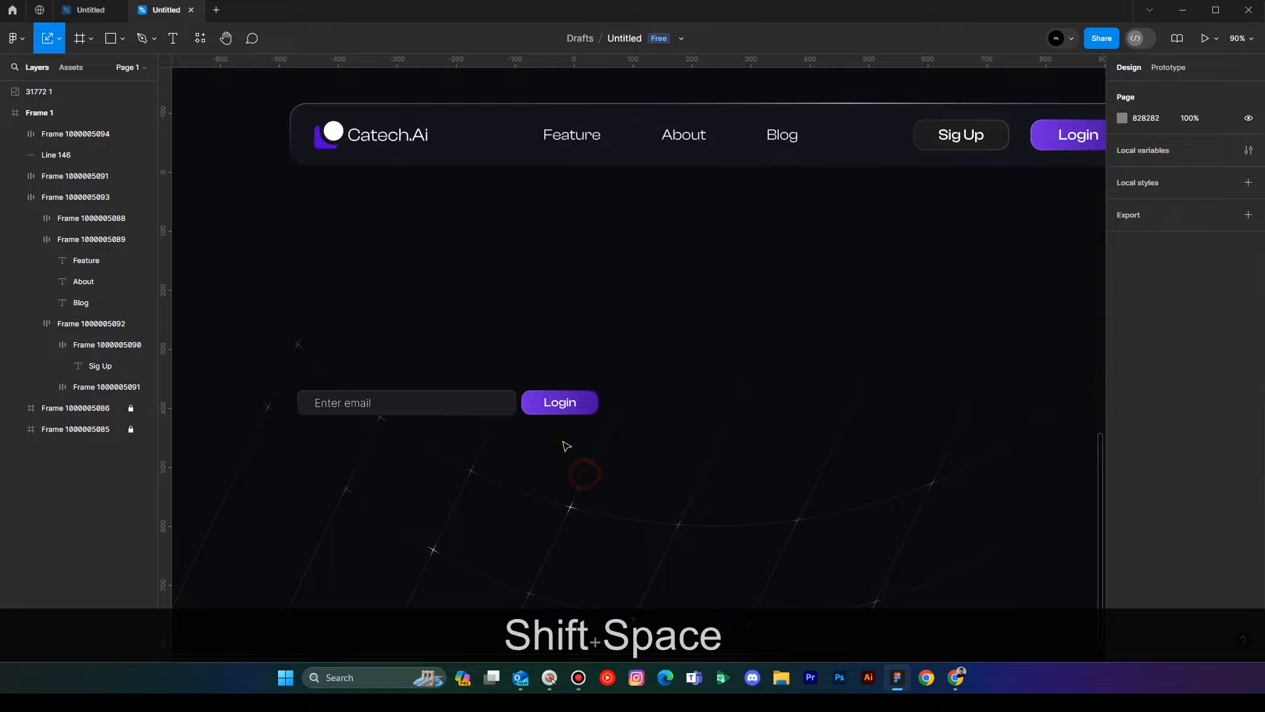
Combine the email field and the Login button copy into a horizontal auto layout frame with a spacing of 23.
click(559, 410)
shift+click(460, 408)
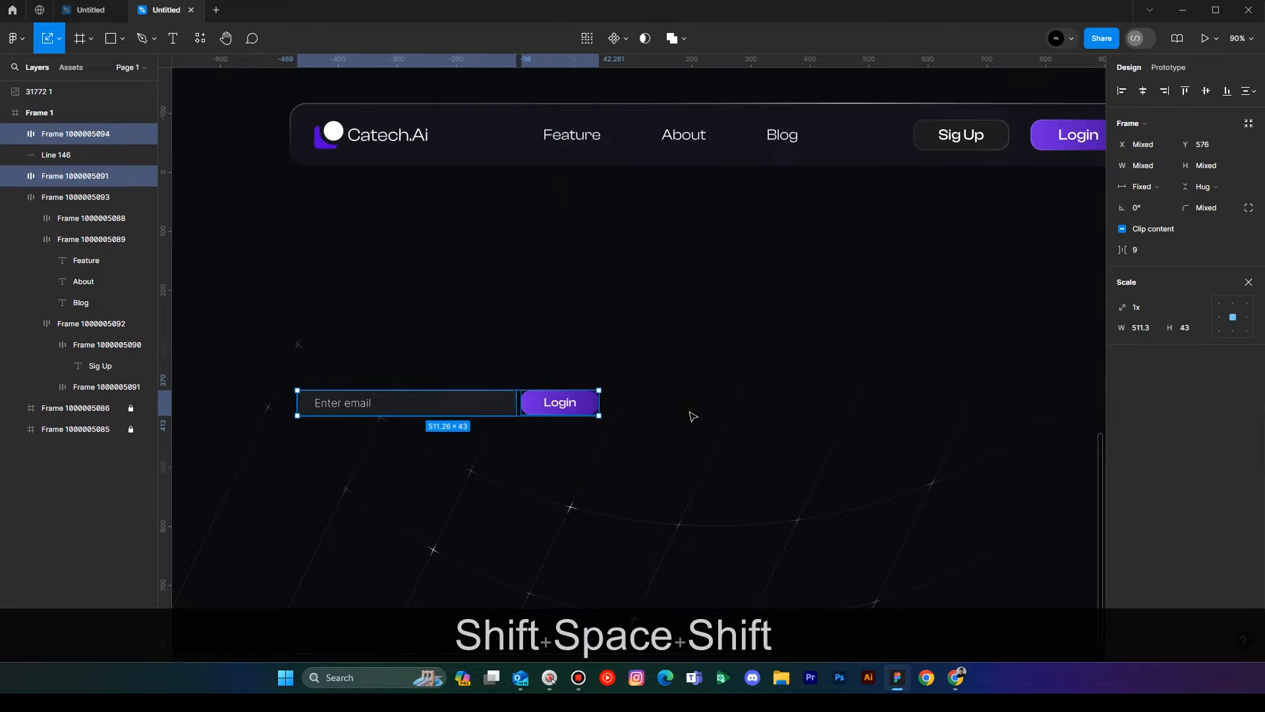
key(shift+a)
key(v)
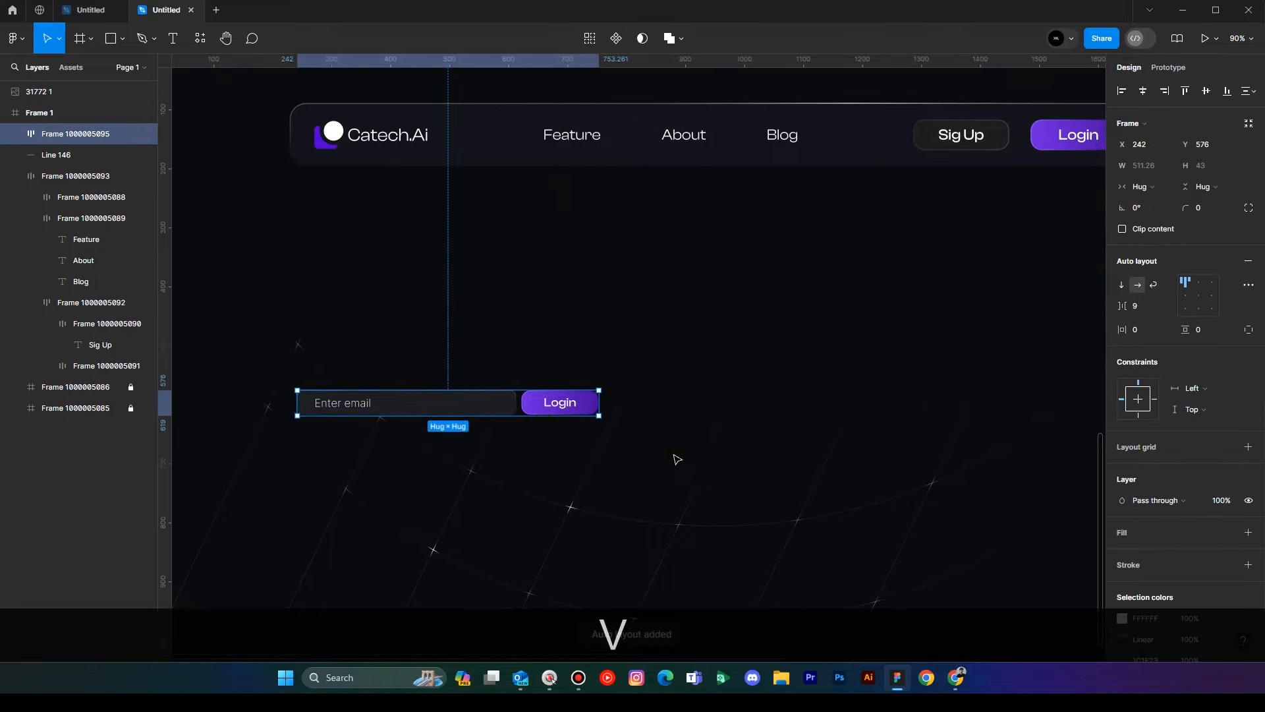
drag(1125, 305, 1133, 305)
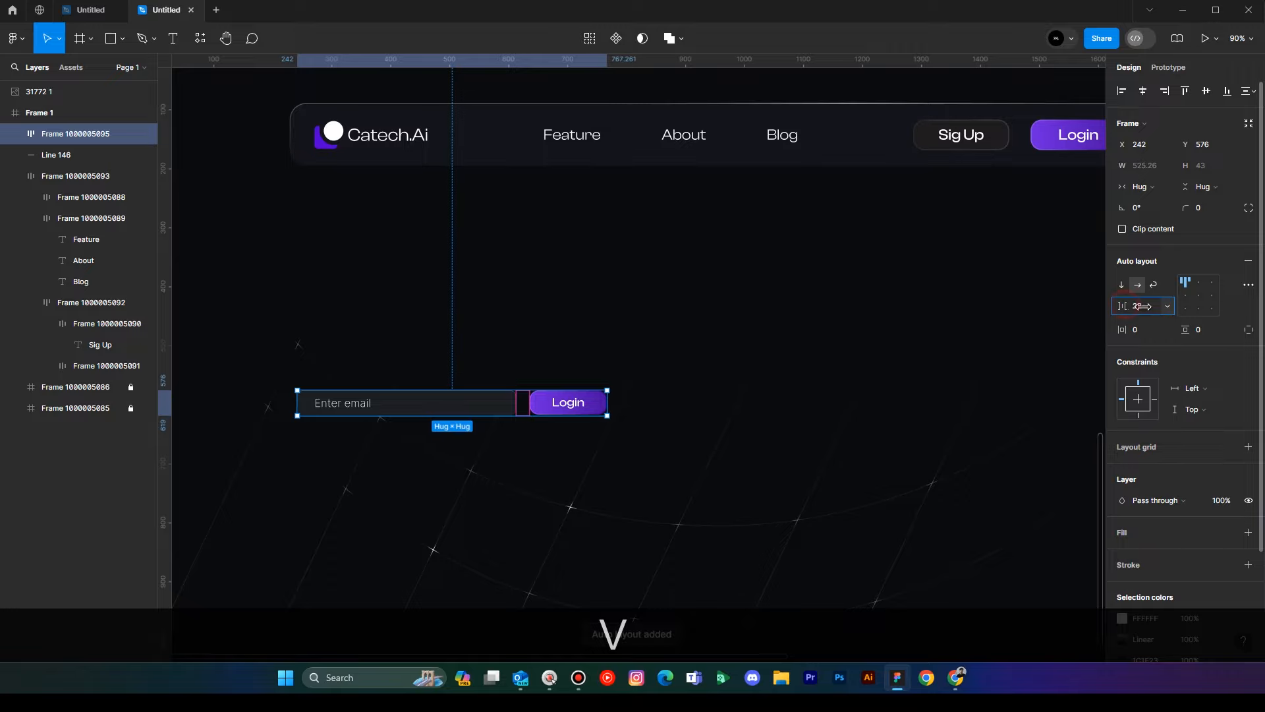
click(758, 414)
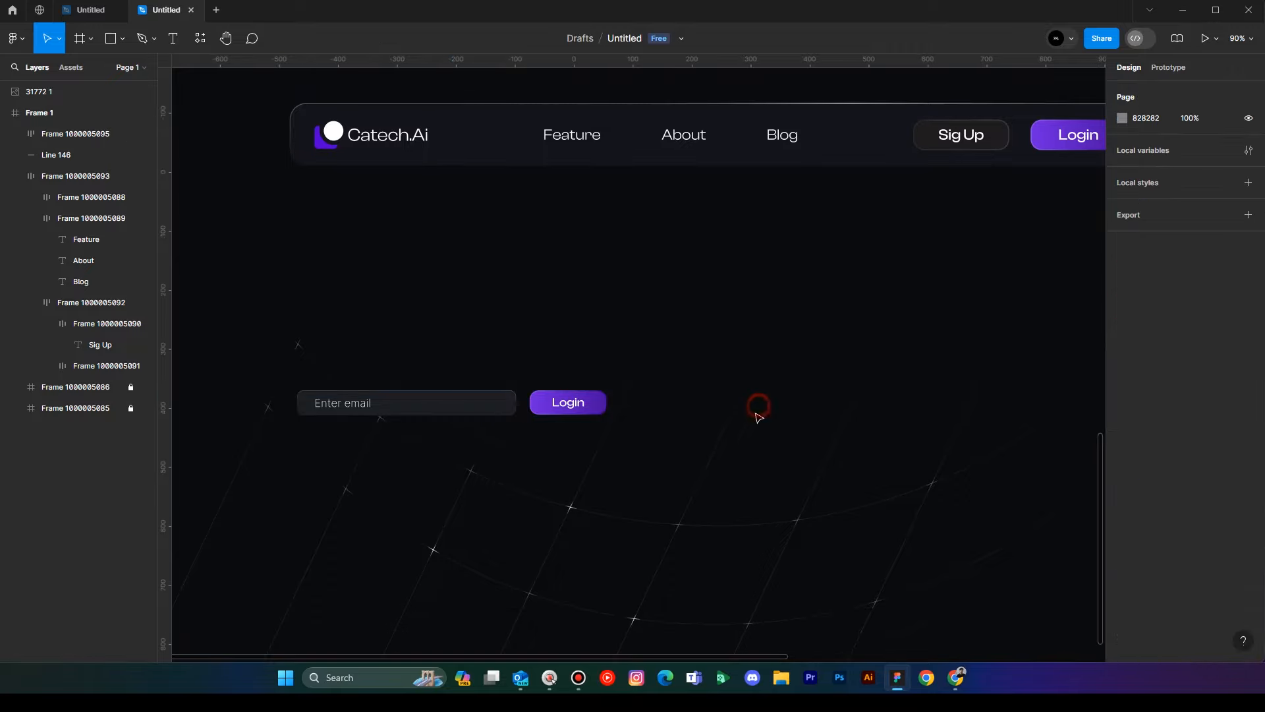
Change the label of the button beside the email field to "Get Started".
click(571, 406)
key(t)
click(568, 403)
key(ctrl+a)
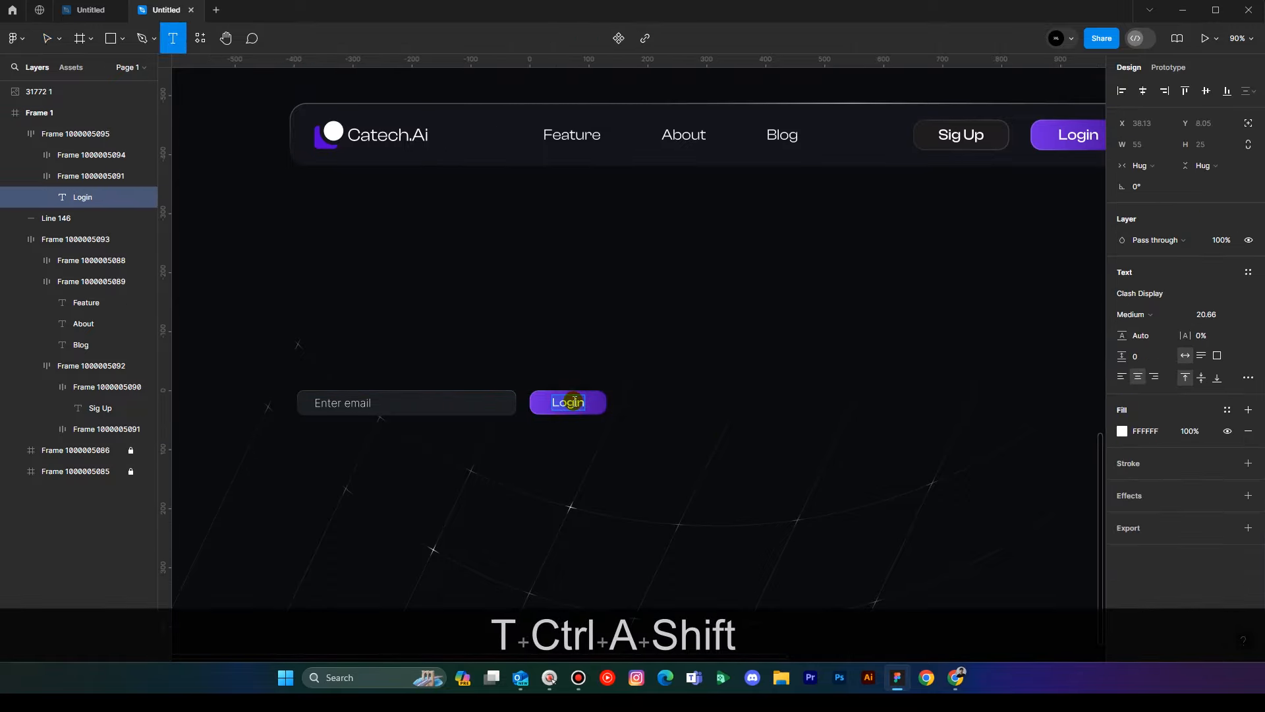
text(Get Started)
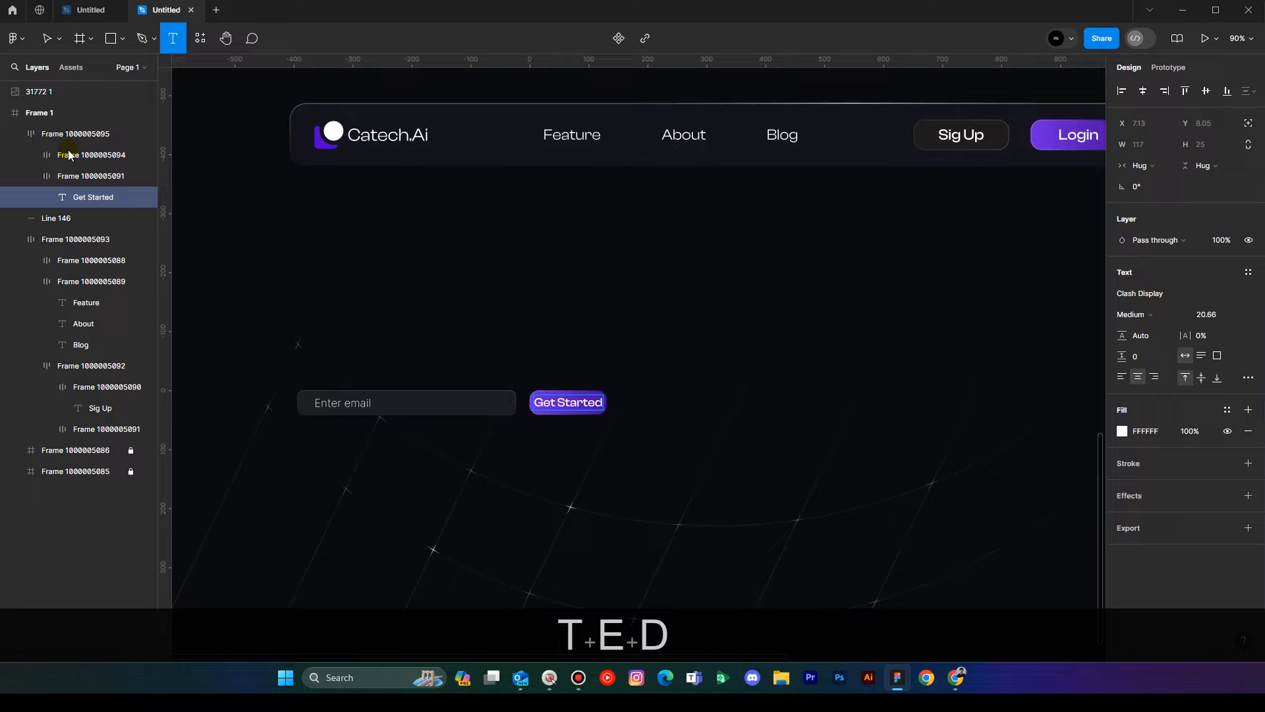
click(46, 38)
click(671, 345)
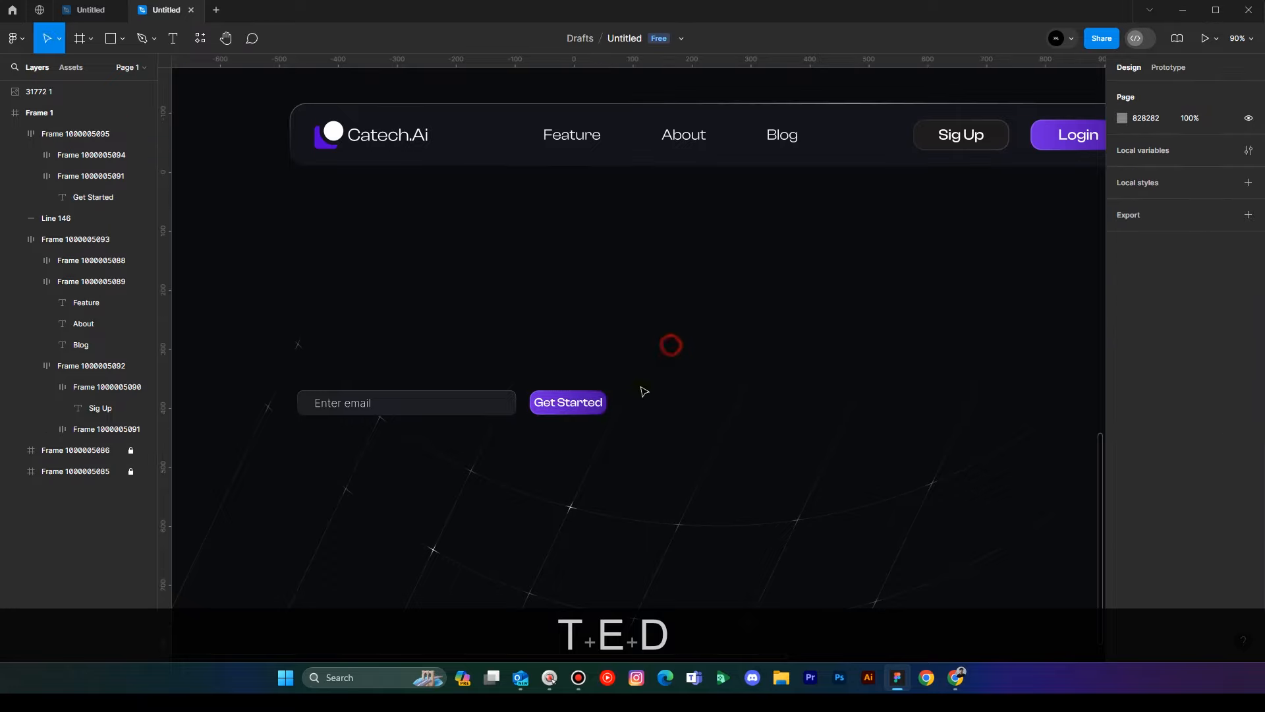
Widen the Get Started button to 147 px.
click(603, 403)
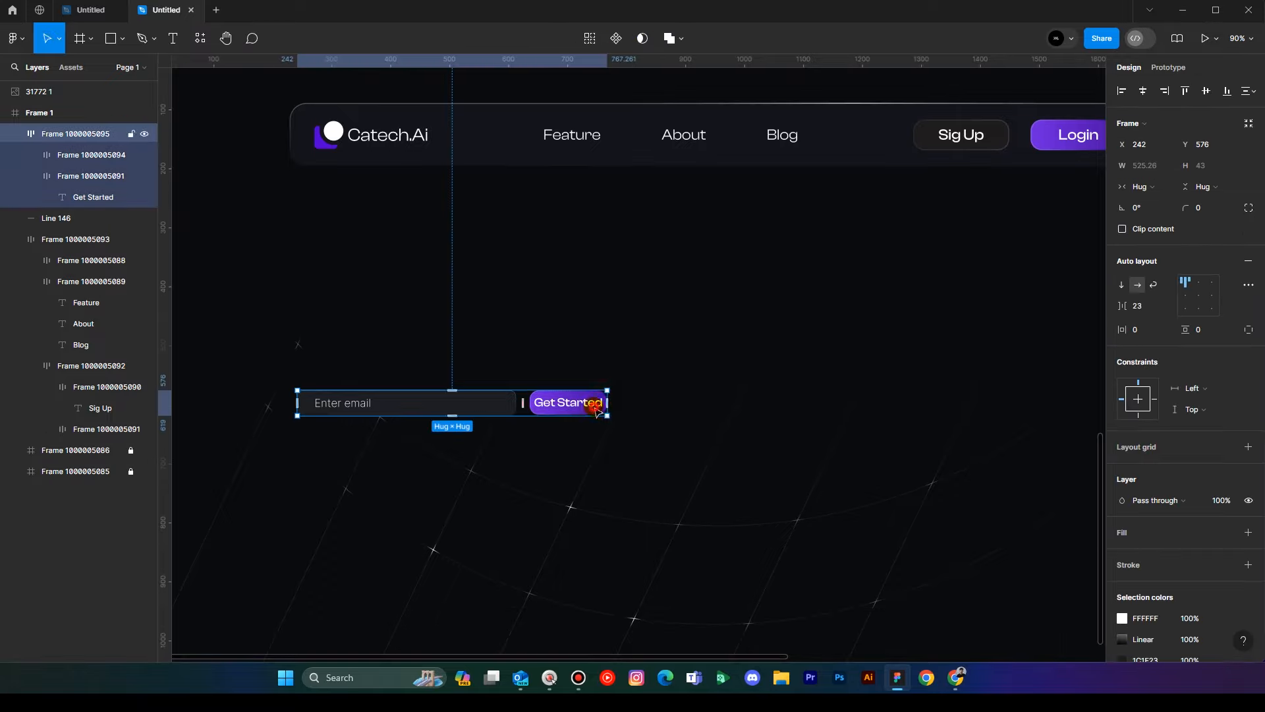
click(601, 410)
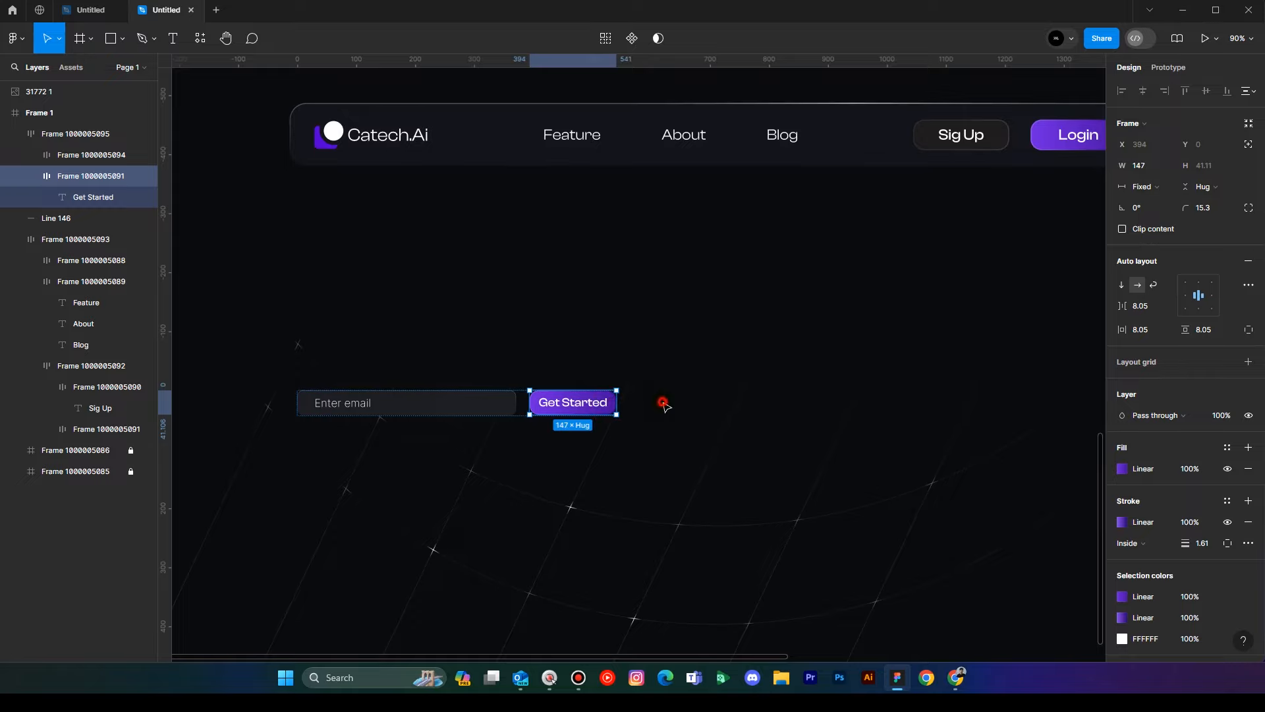
click(633, 461)
Move the row with the email field and Get Started button straight down to about Y 634.
key(space)
drag(632, 460, 657, 382)
scroll(626, 473, down, 1)
key(space)
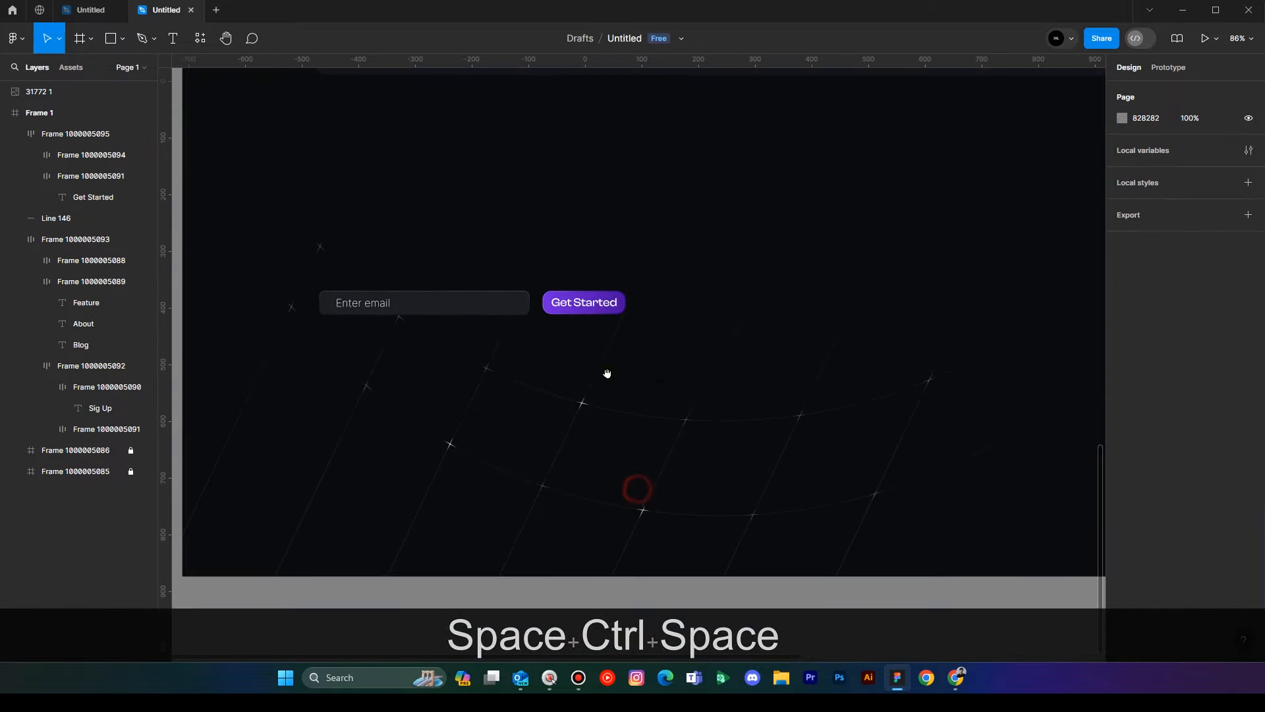
drag(429, 314, 429, 347)
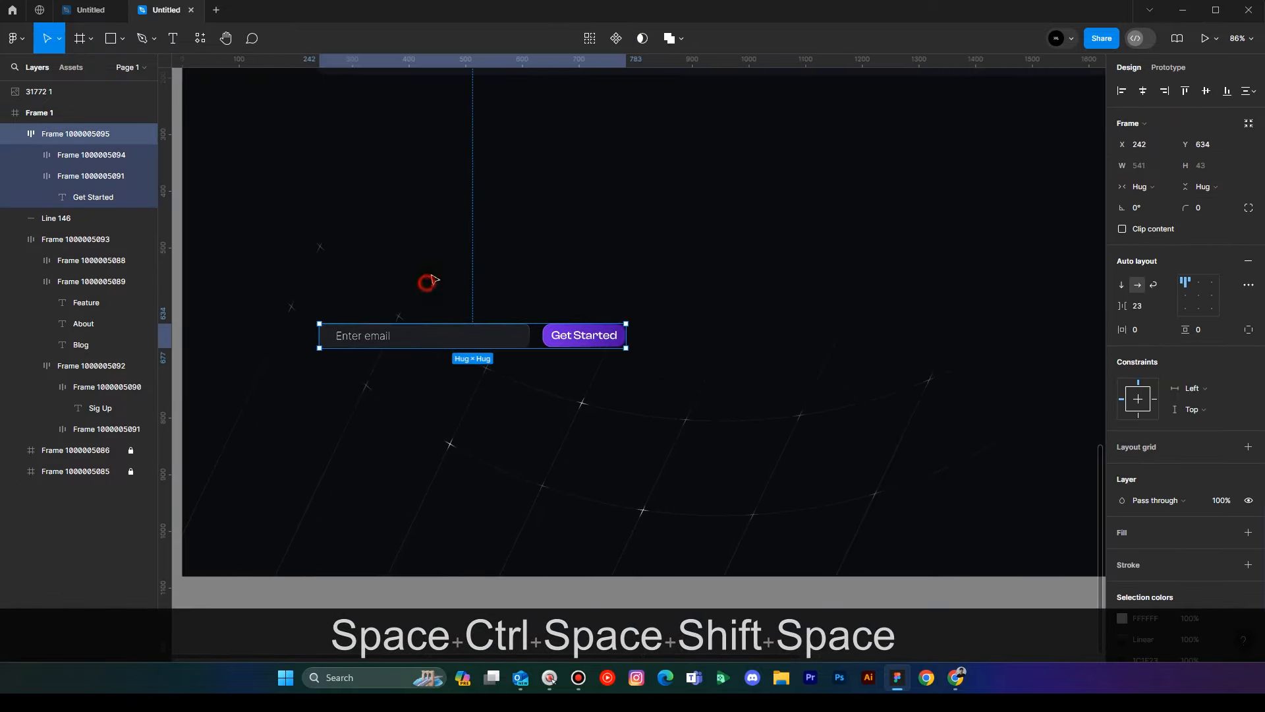
click(433, 257)
click(436, 333)
click(417, 223)
Show the layout grid and add the two-line heading "Get ready for the / new era of AI" below the navigation bar.
key(space)
drag(423, 208, 412, 342)
click(173, 38)
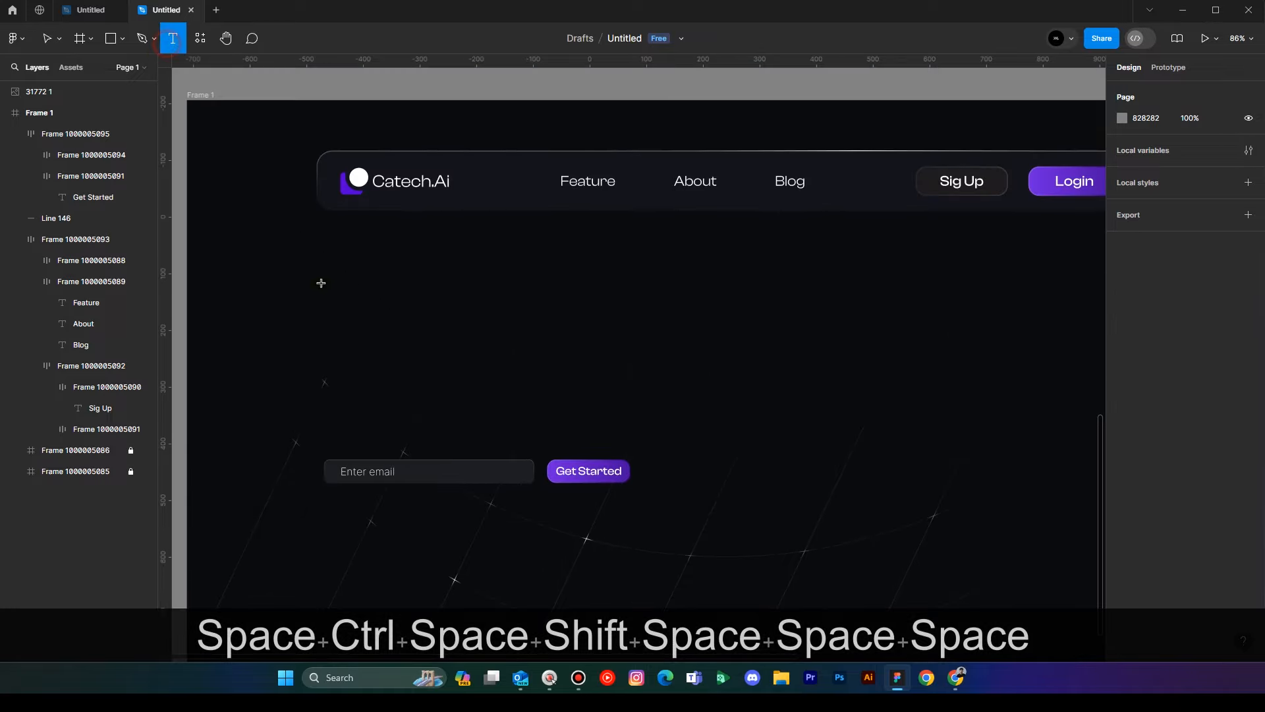
key(shift+g)
click(325, 268)
text(Get)
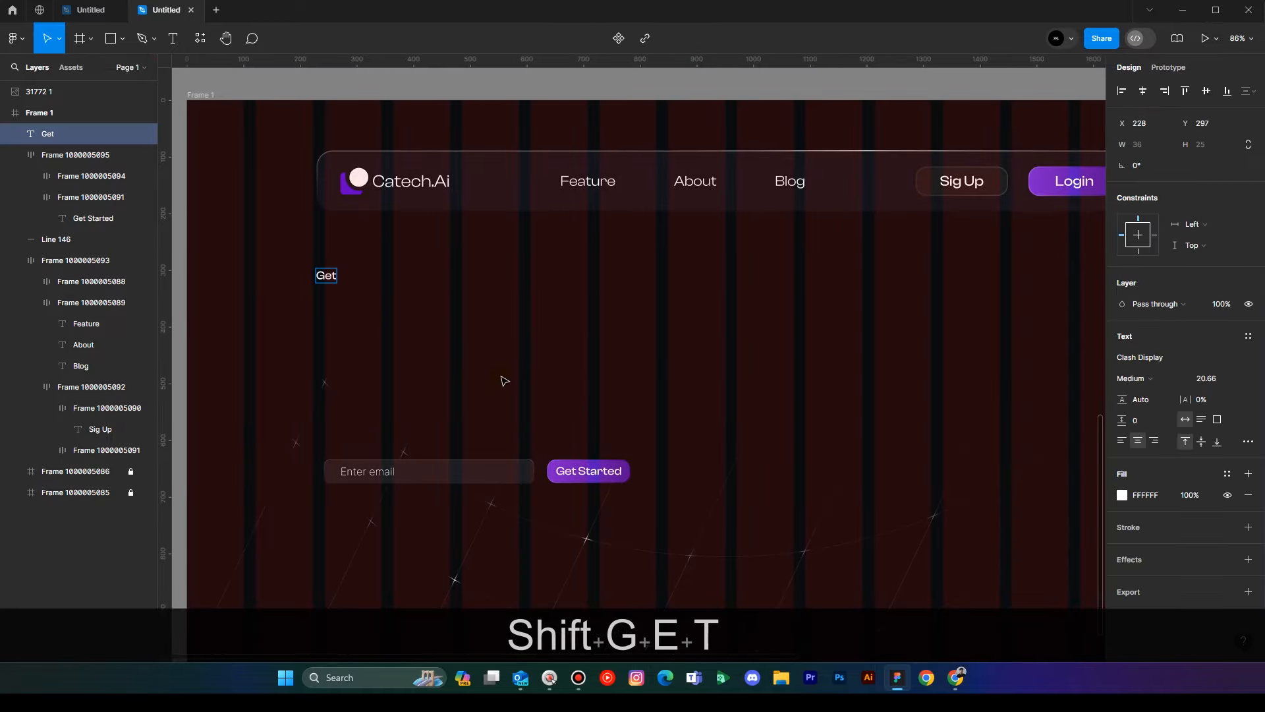
text( ready for the)
key(Return)
text(new era of AI)
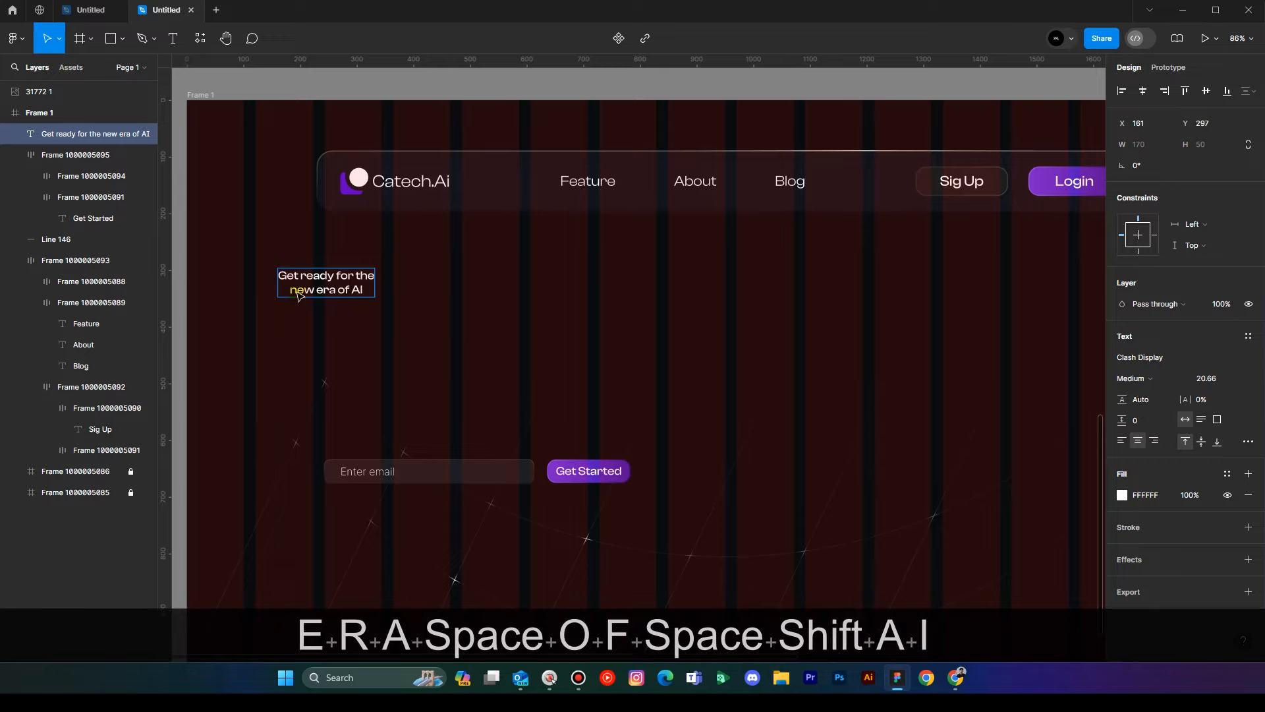
click(46, 41)
click(542, 300)
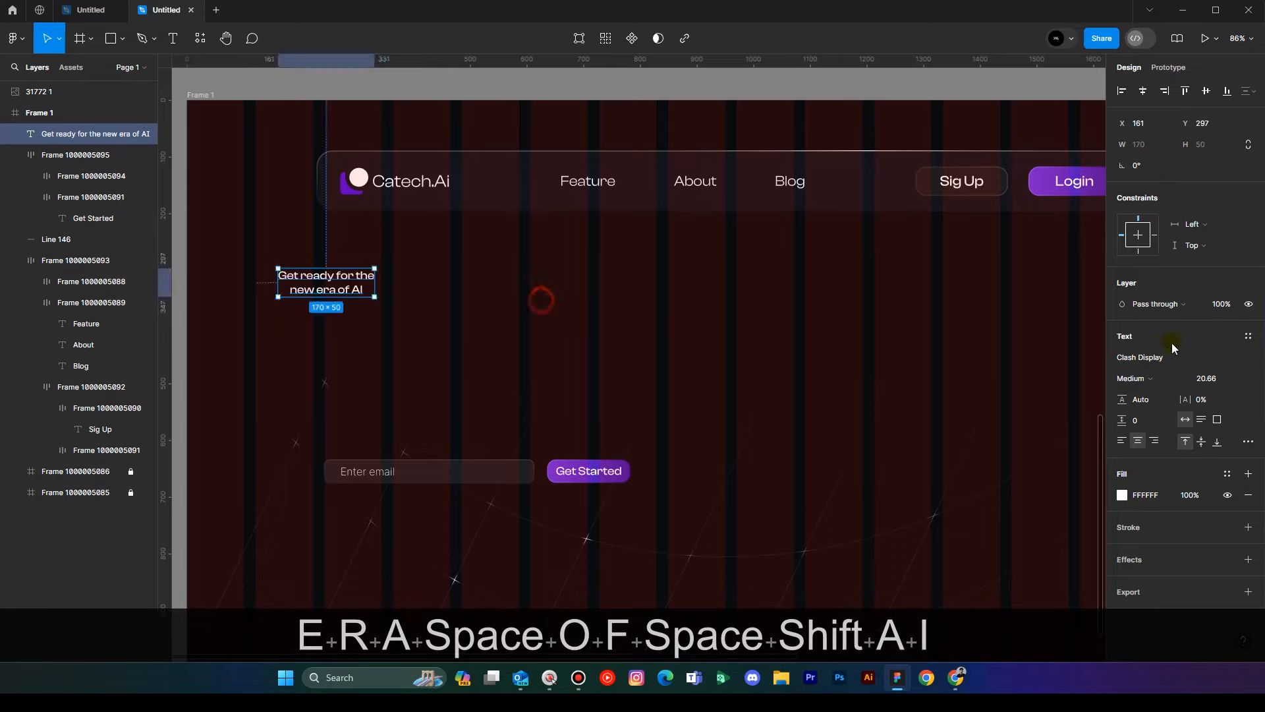
Left-align the heading text and align it with the email field at X 242, Y 271.
click(643, 302)
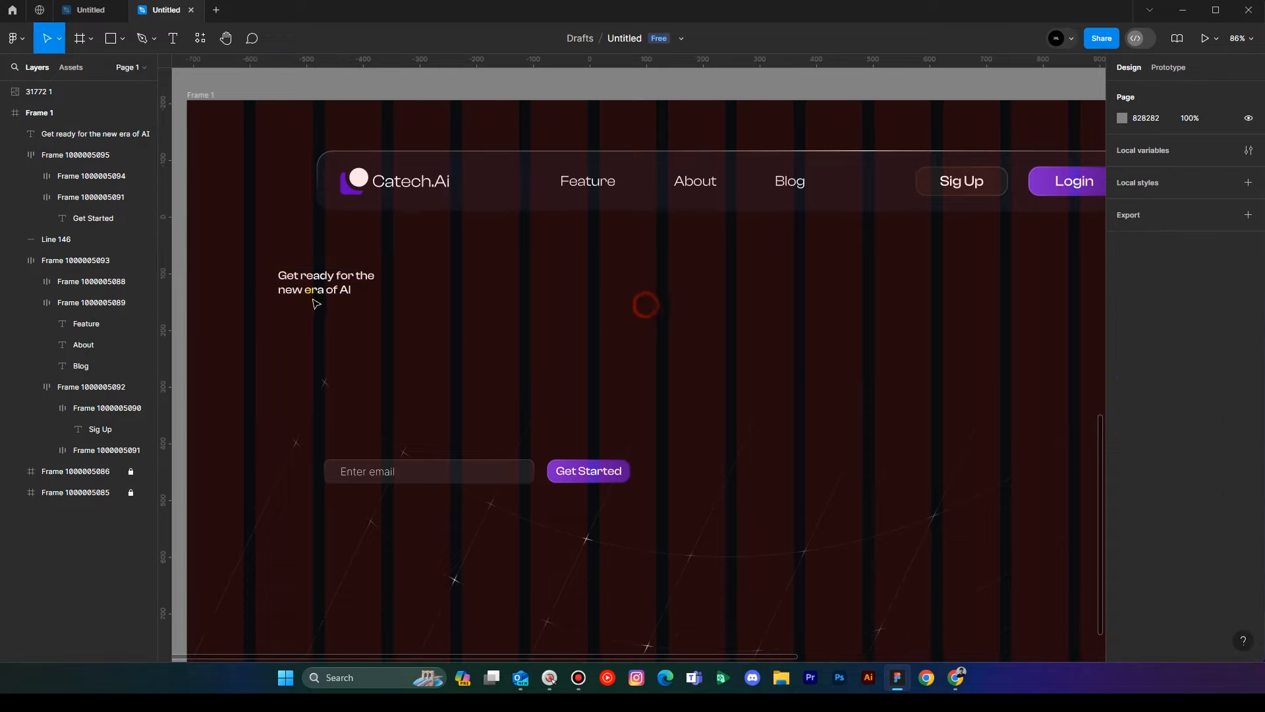
drag(325, 280, 370, 265)
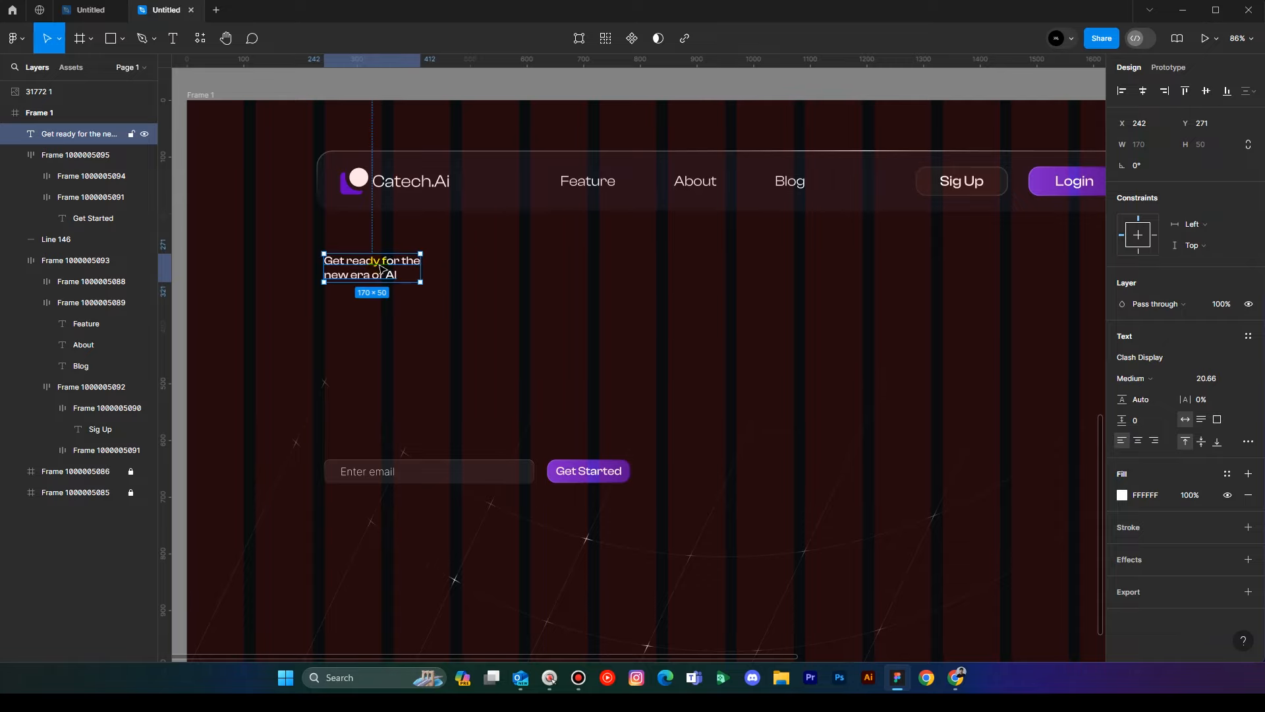
key(k)
key(l)
click(41, 39)
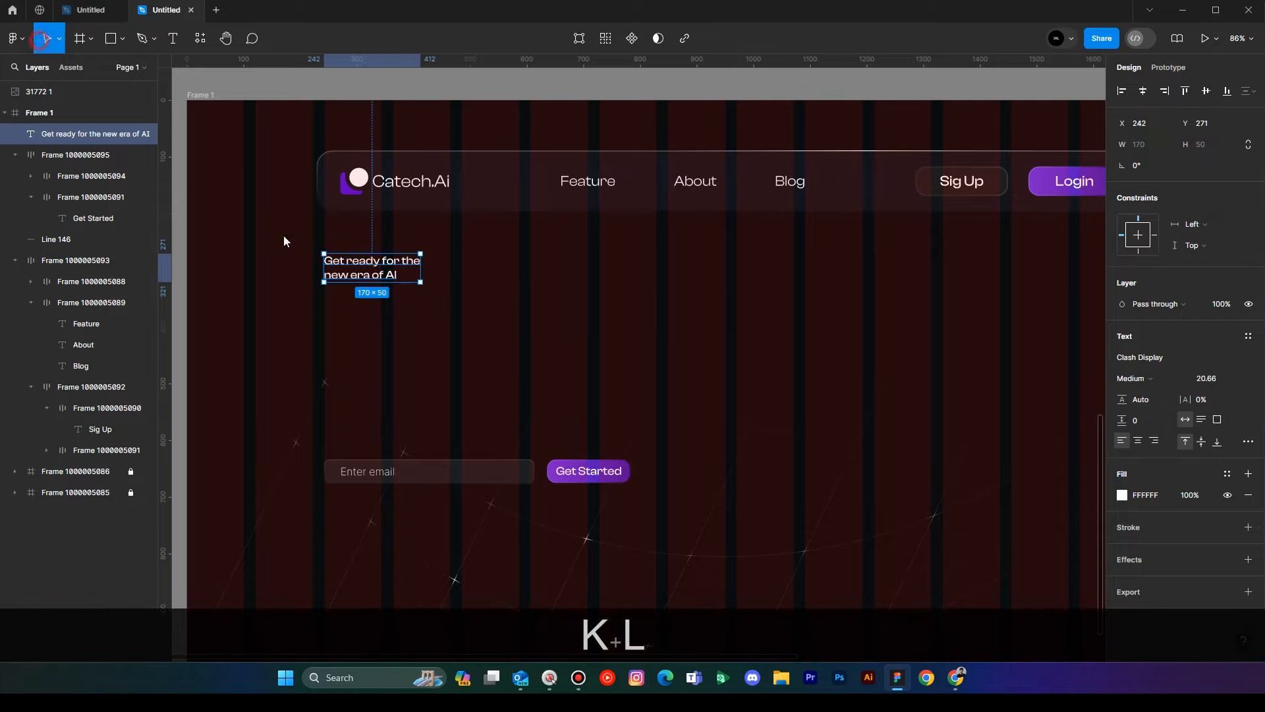
Scale the heading up proportionally to about 463 × 138 px.
key(k)
drag(419, 282, 504, 331)
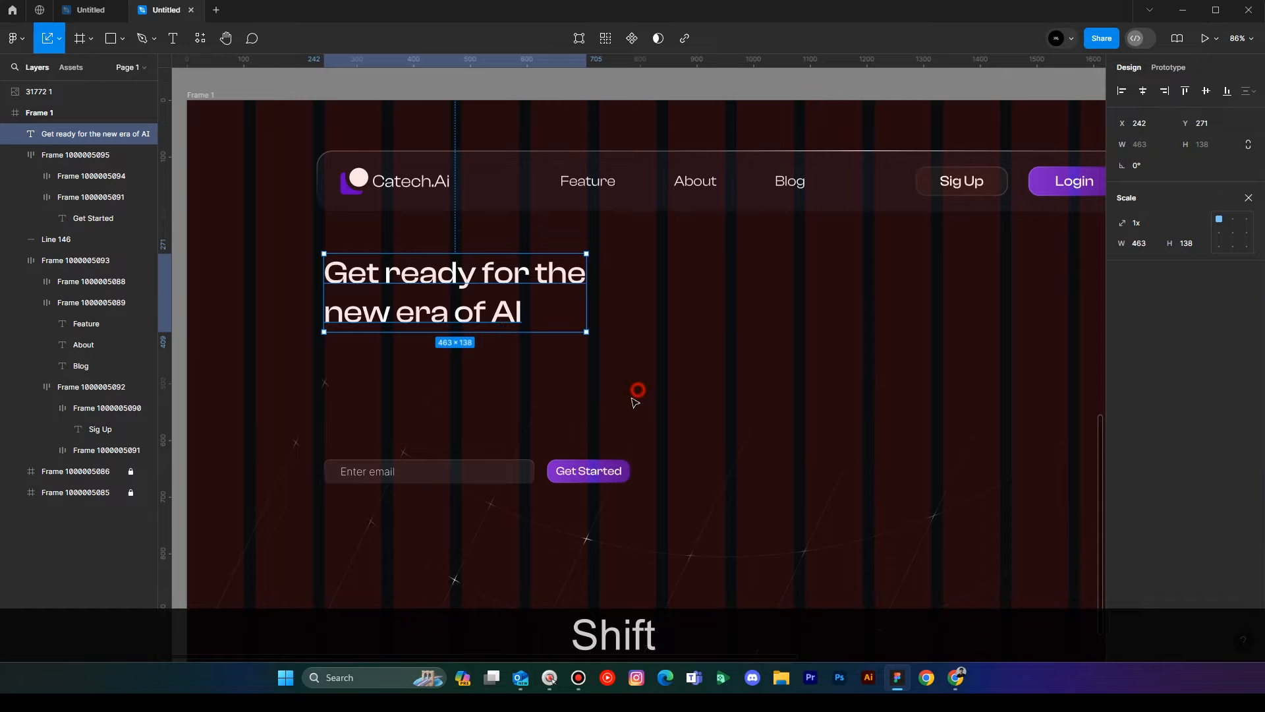
click(637, 390)
Set the heading's weight to Regular and move it to about X 236, Y 329.
drag(536, 415, 559, 413)
click(502, 303)
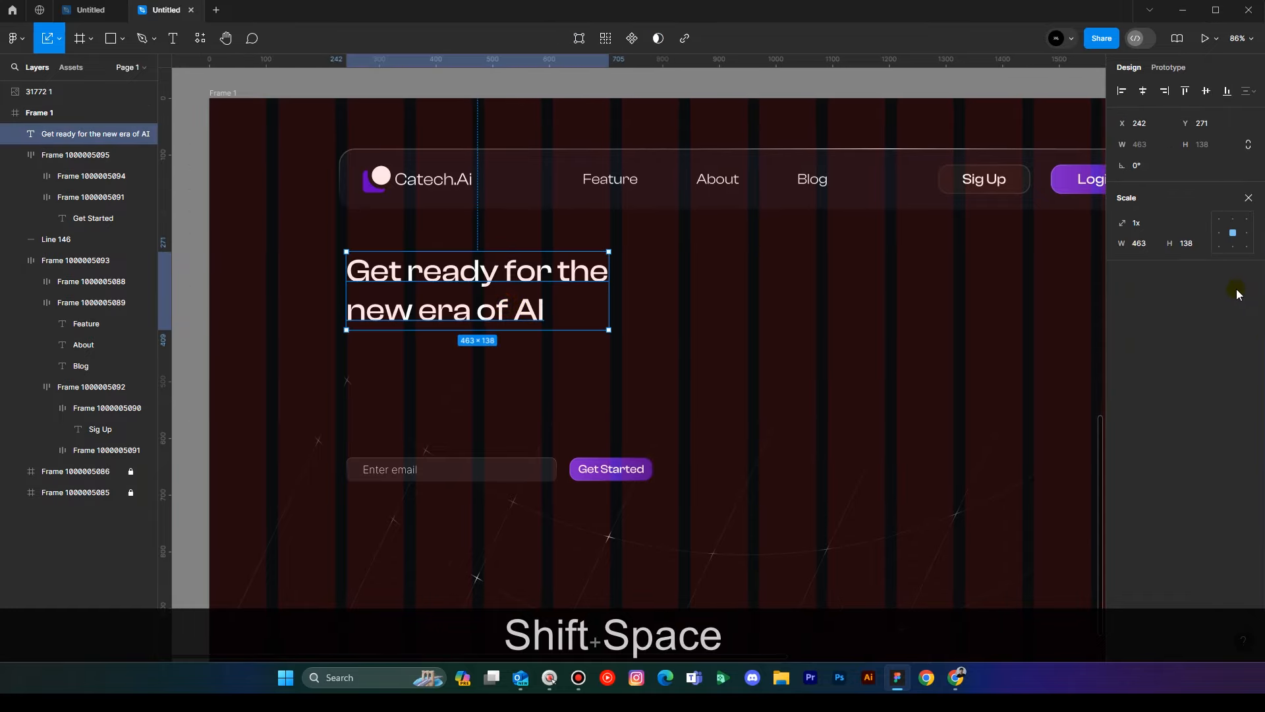
key(v)
click(1151, 359)
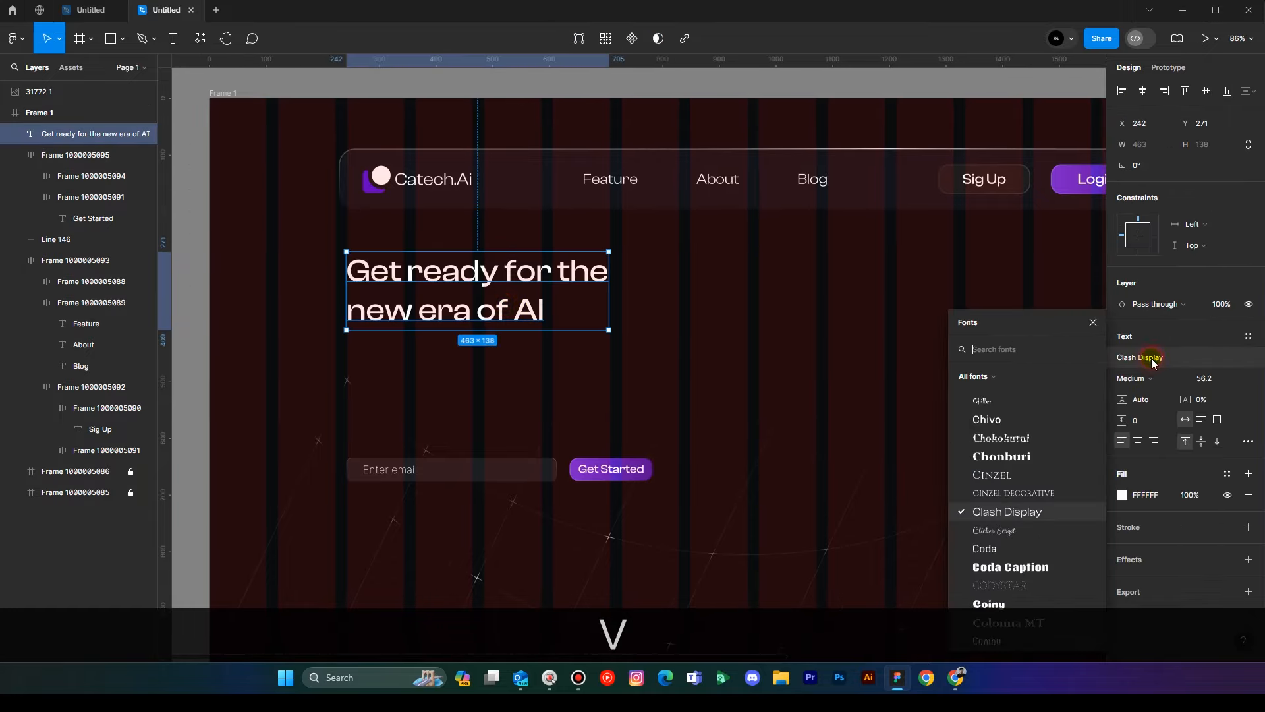
click(1152, 362)
click(1138, 378)
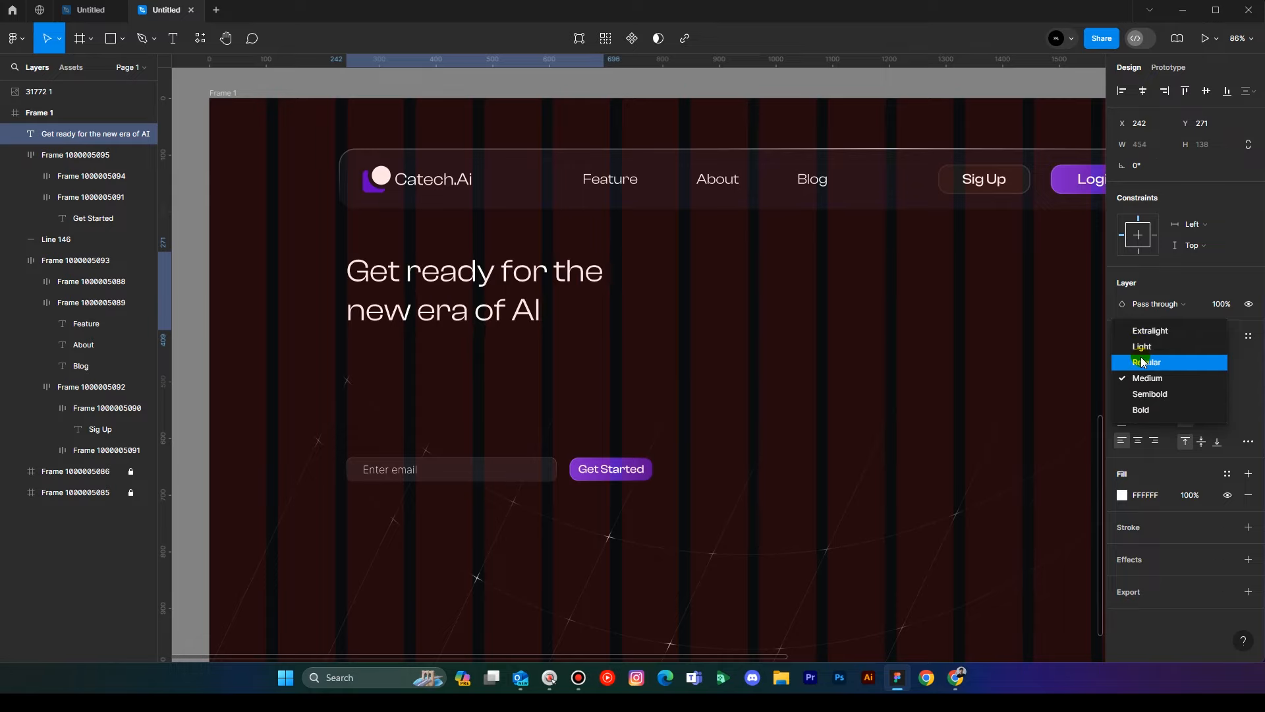
click(1141, 362)
drag(478, 278, 474, 312)
Fill the heading with a diagonal linear gradient from FFFFFF to 999999 and hide the layout grid.
click(1126, 494)
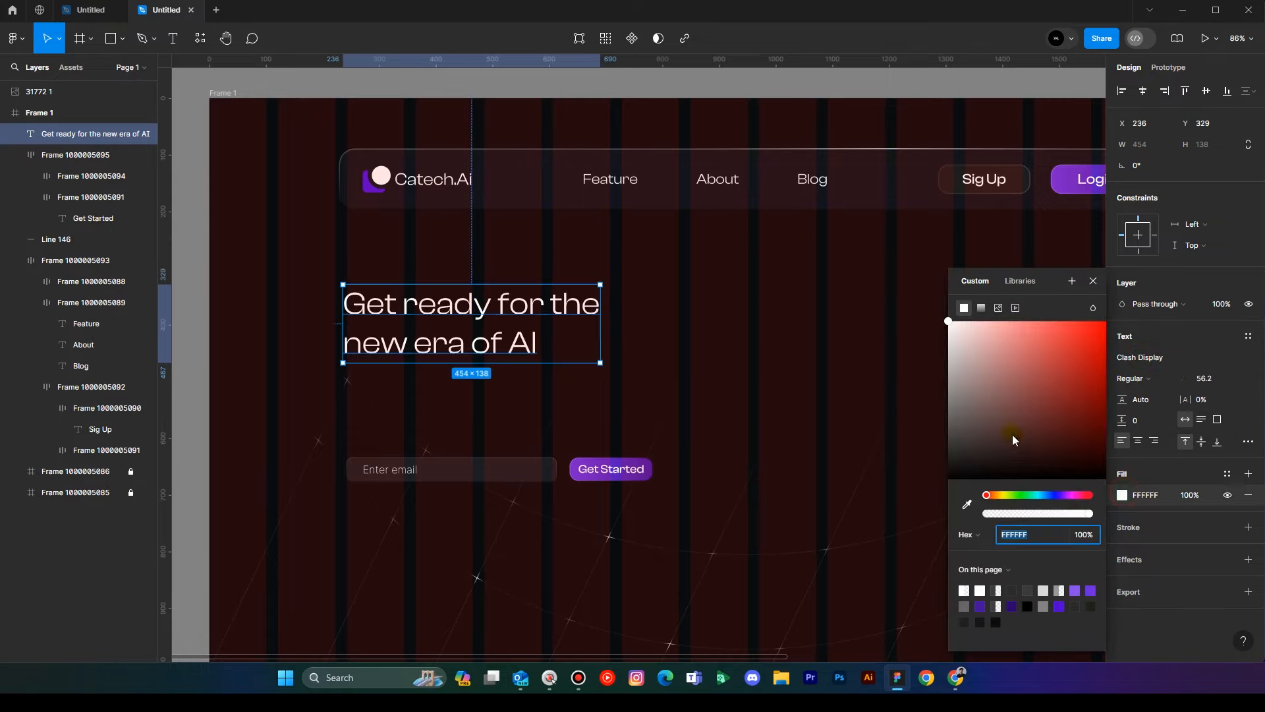
click(981, 308)
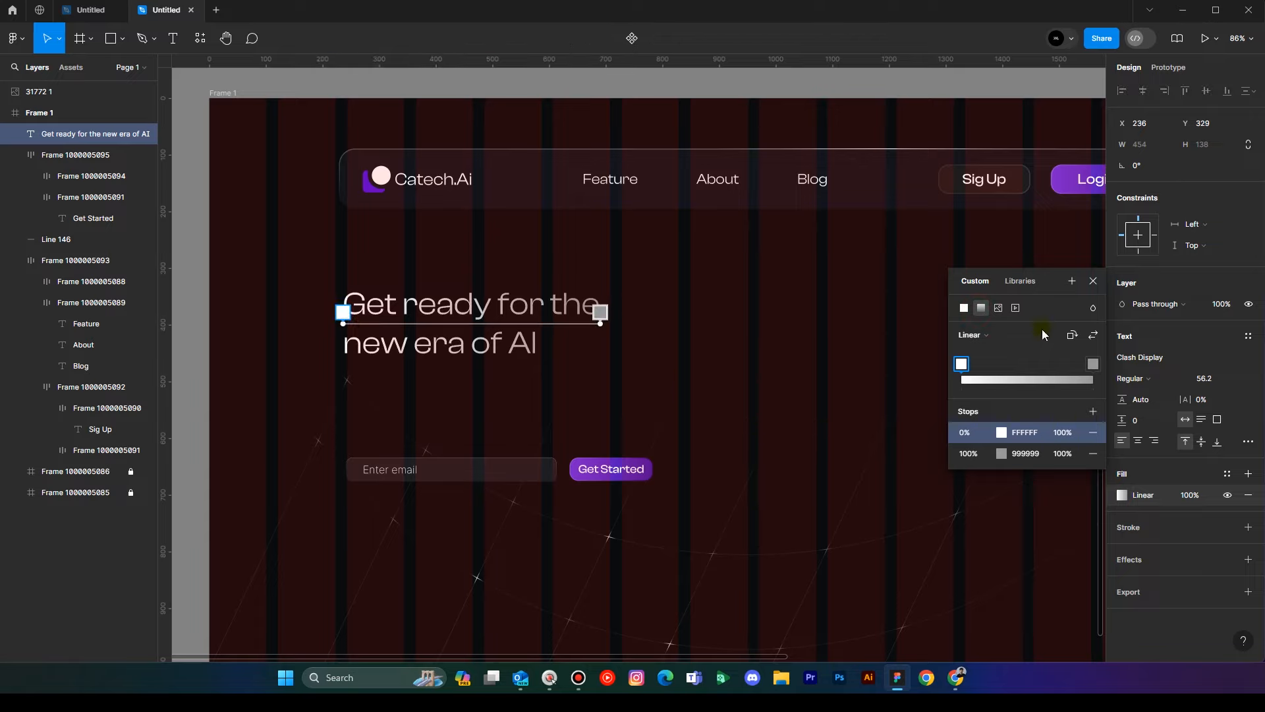
mouse_move(353, 312)
mouse_down()
mouse_move(342, 312)
mouse_move(353, 298)
mouse_up()
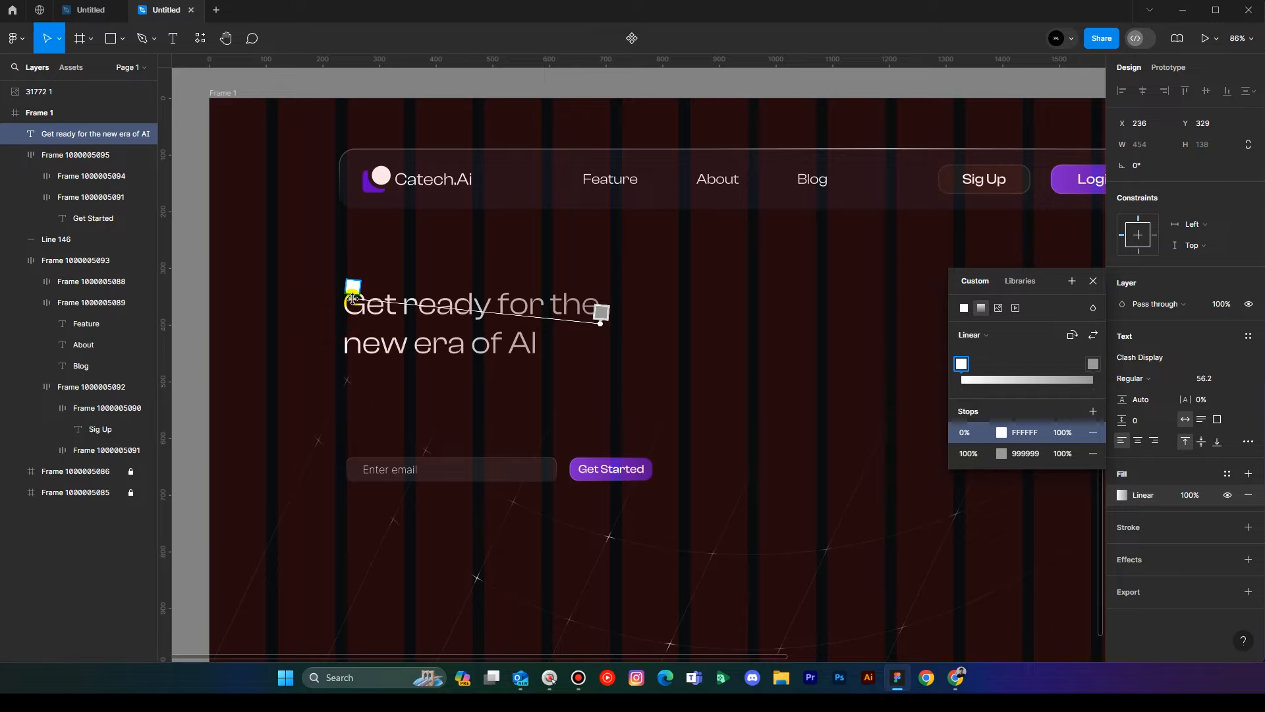
drag(604, 322, 496, 356)
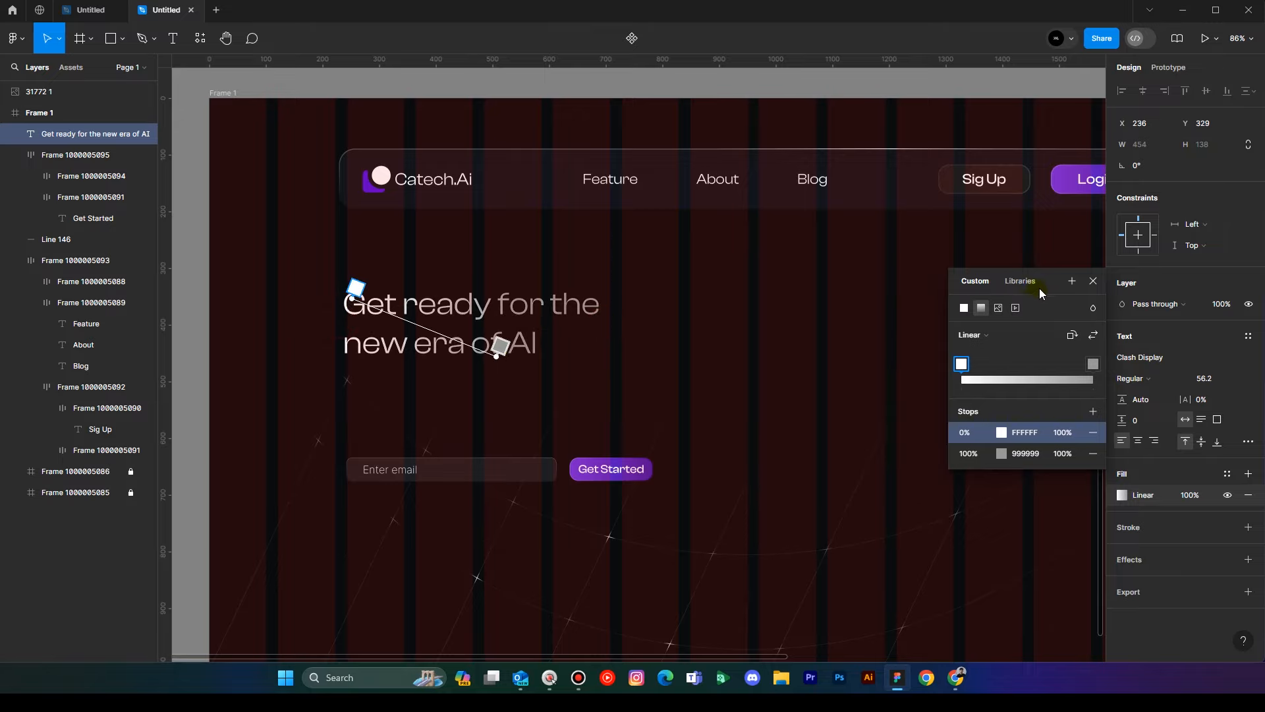
key(shift+g)
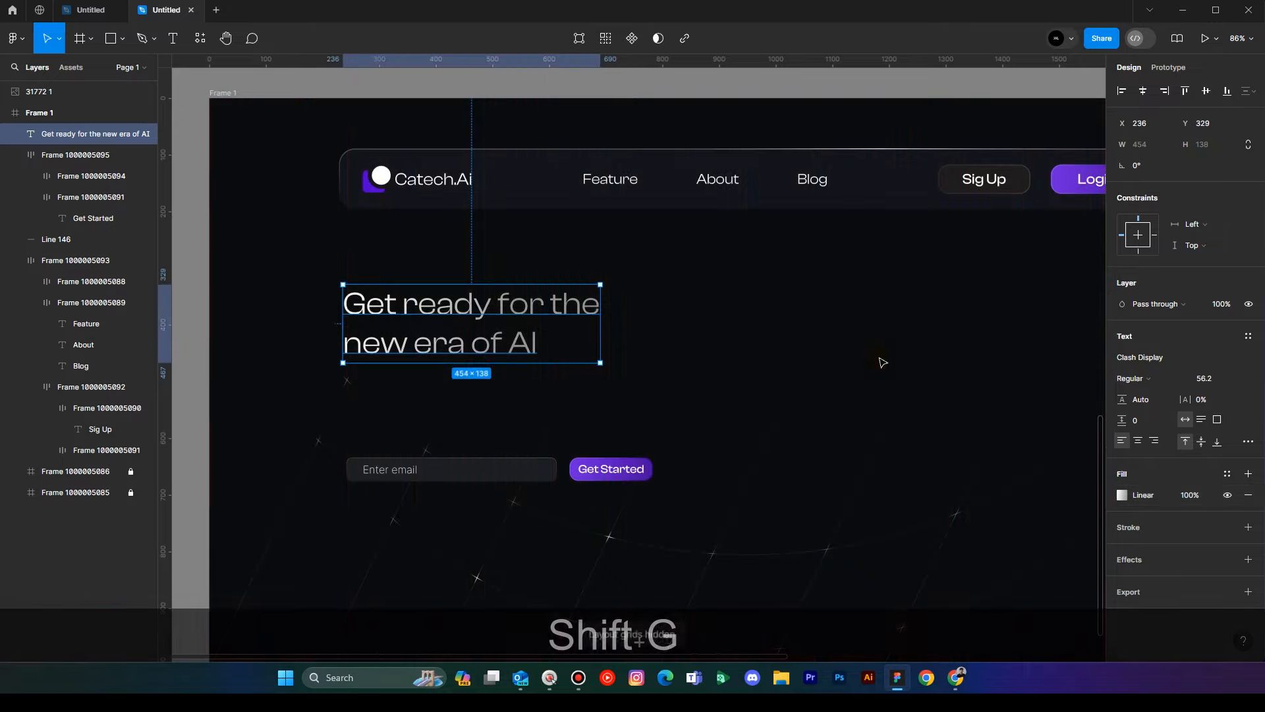
Shift the gradient heading slightly down towards the email field, keeping its X at 236.
click(880, 359)
key(space)
drag(790, 400, 830, 383)
click(520, 282)
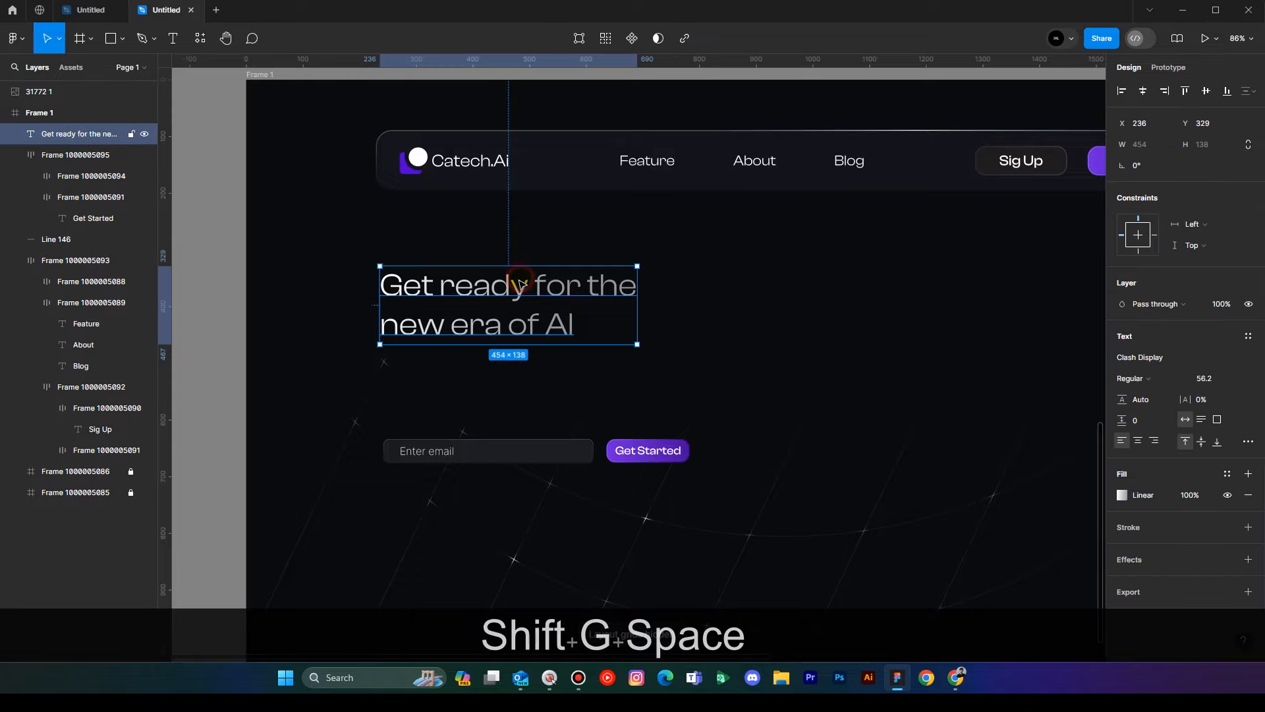
drag(518, 286, 518, 303)
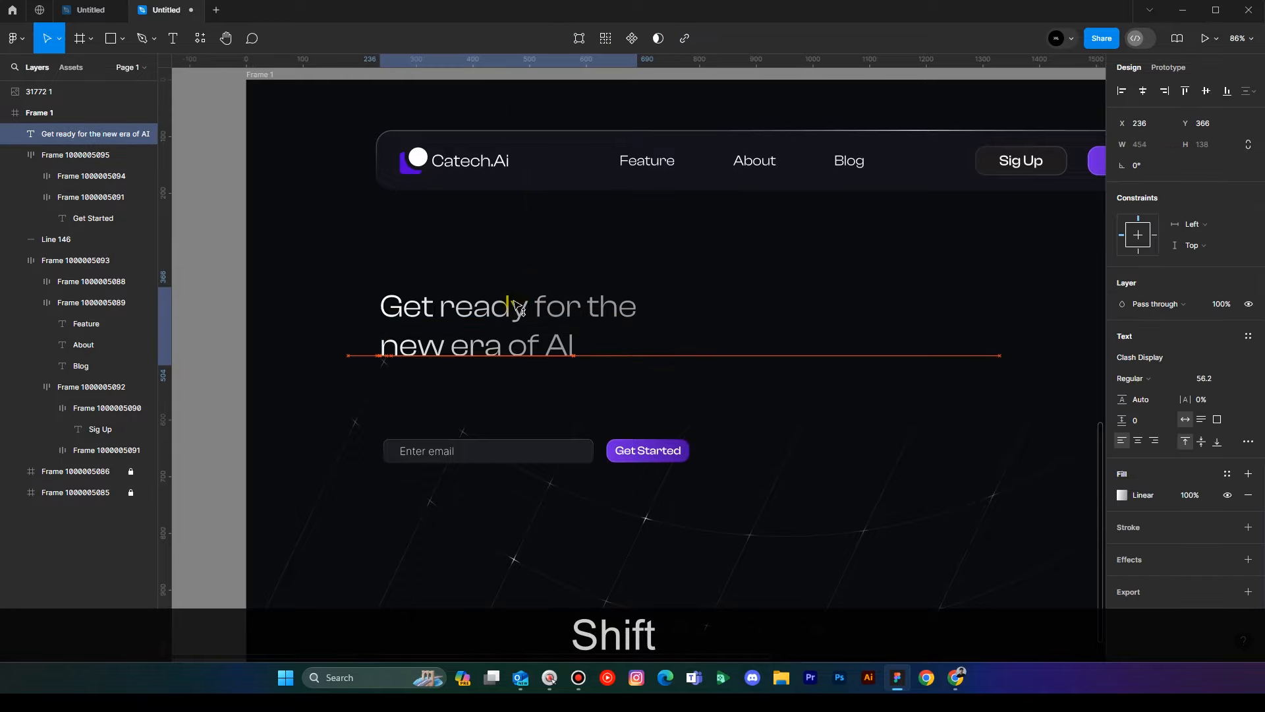
click(712, 319)
key(space)
drag(706, 347, 678, 339)
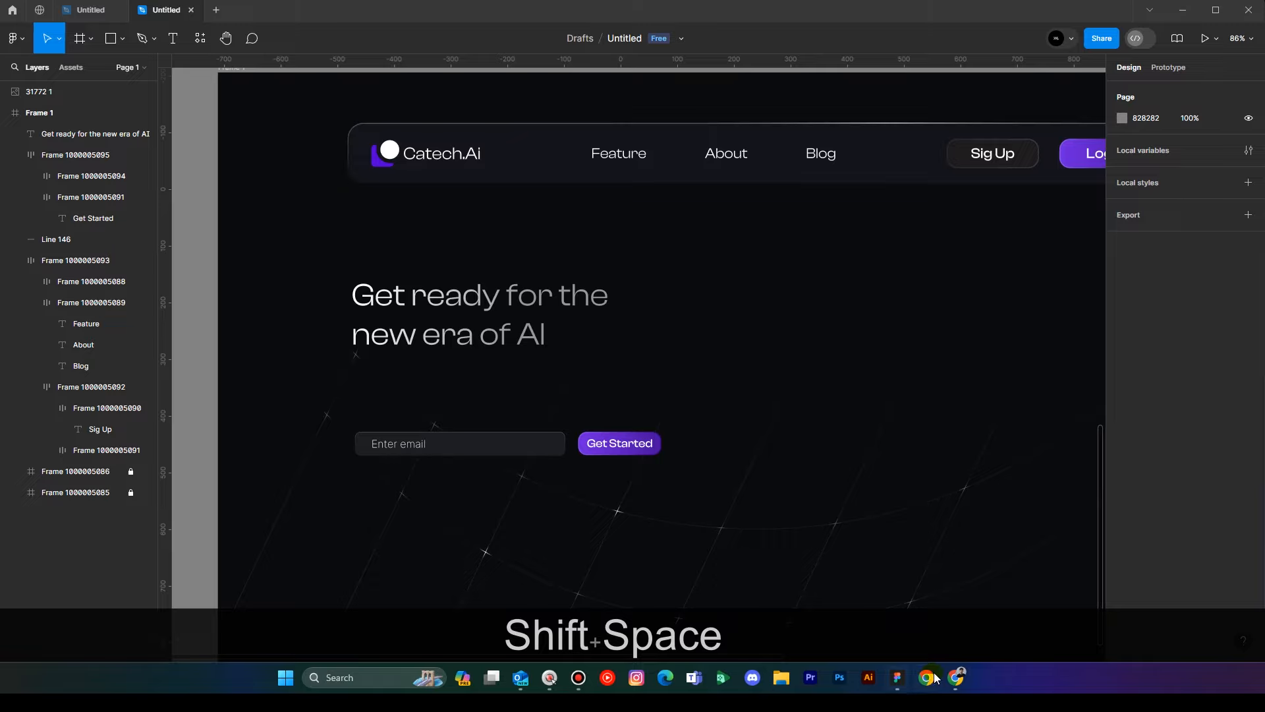
click(872, 317)
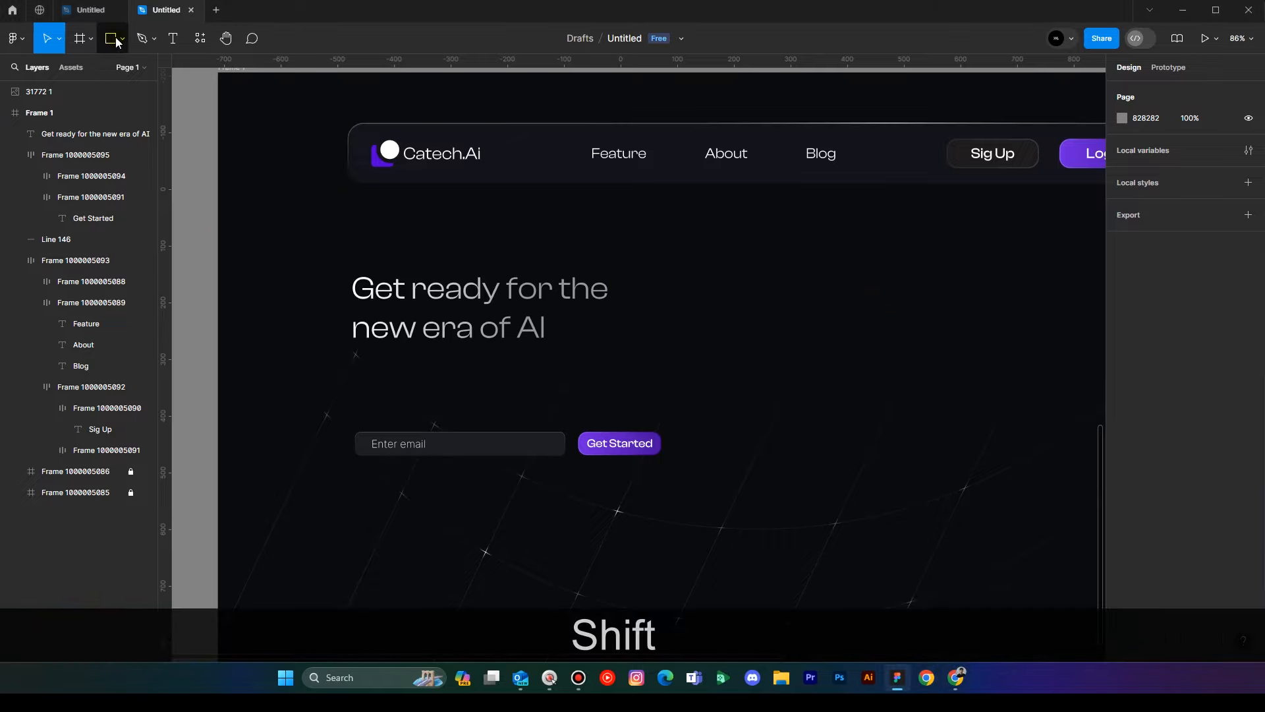
Add a text box of about 387 × 103 px below the heading and paste the Lorem ipsum paragraph into it.
click(172, 38)
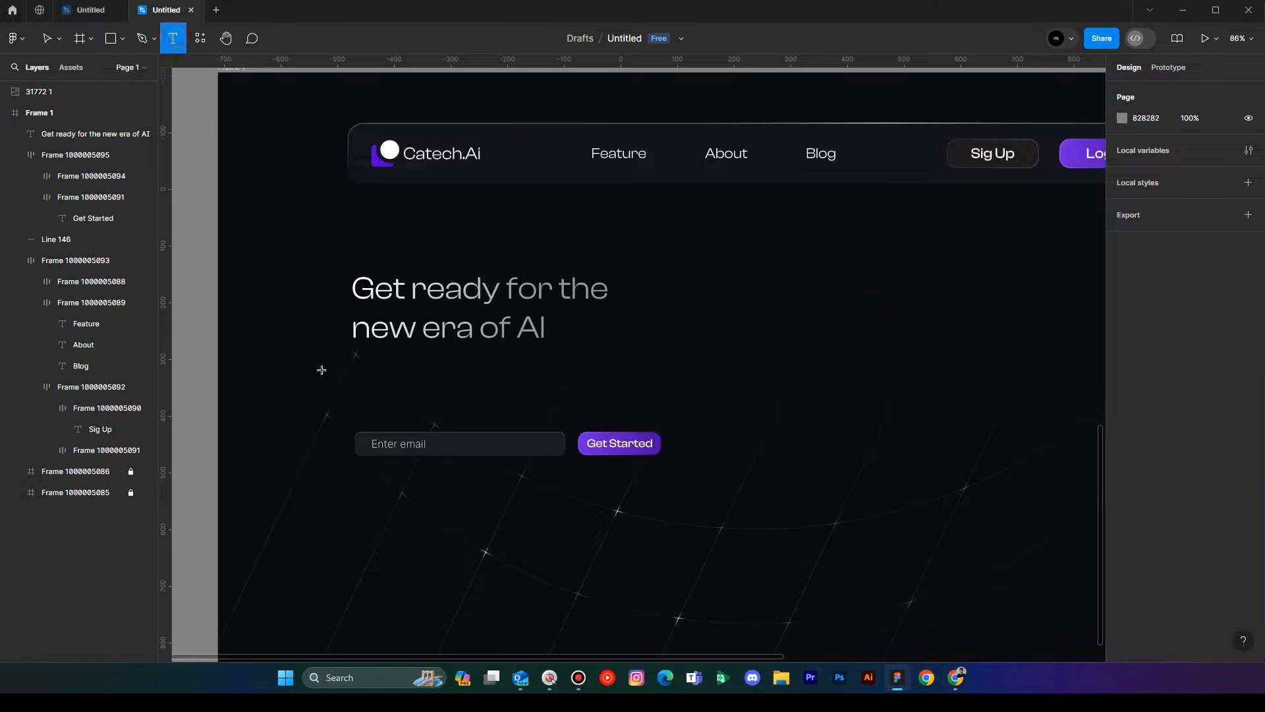
drag(570, 404, 354, 355)
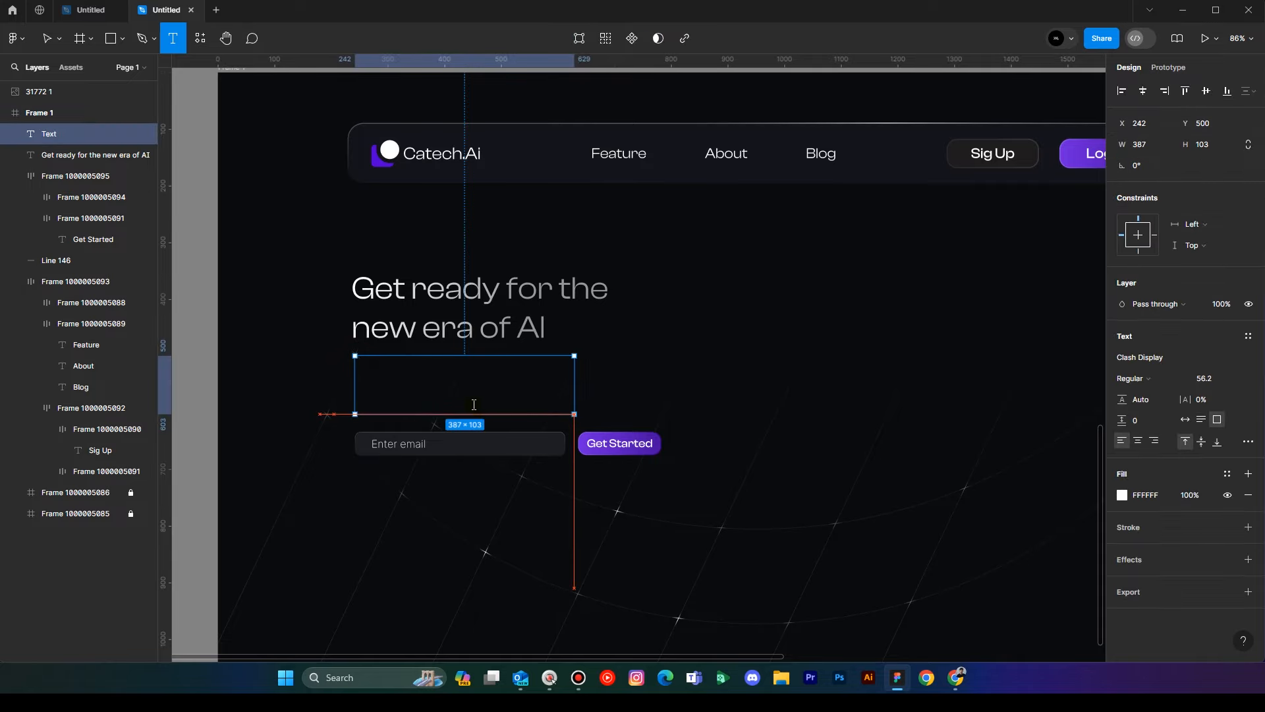
key(ctrl+v)
key(ctrl+a)
click(55, 48)
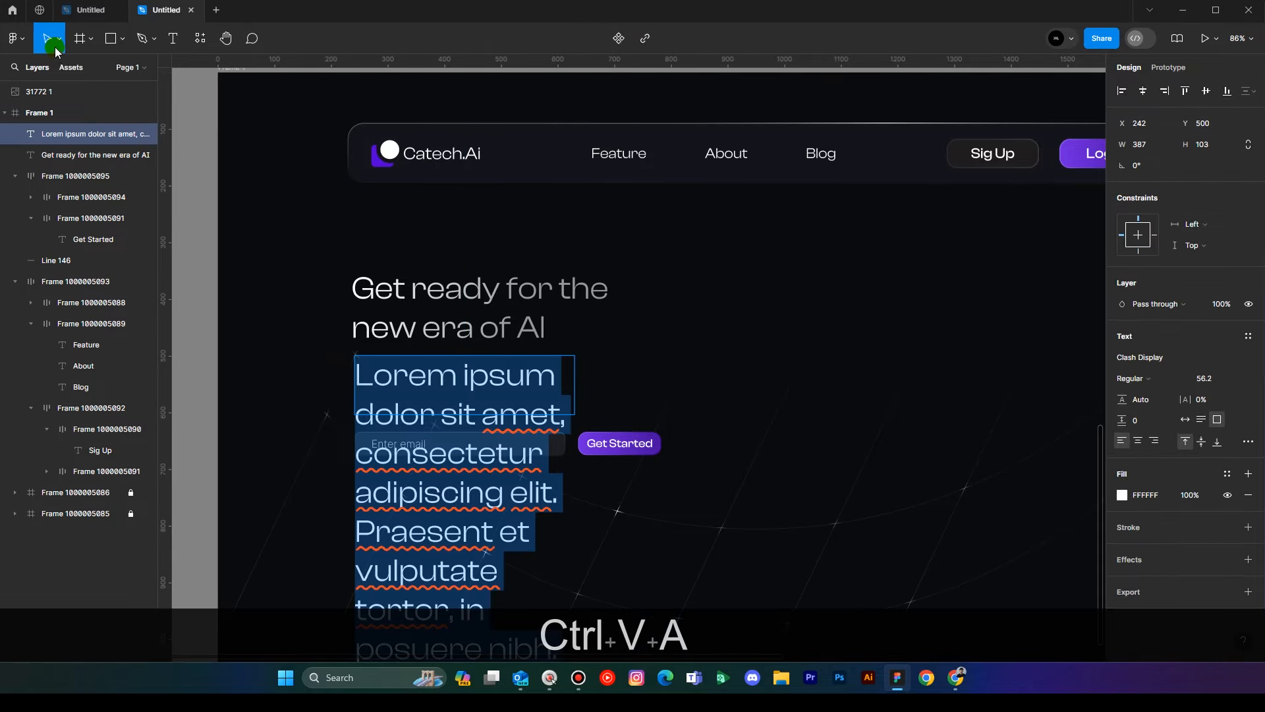
Set the Lorem ipsum paragraph's line height to 121.8%.
click(776, 399)
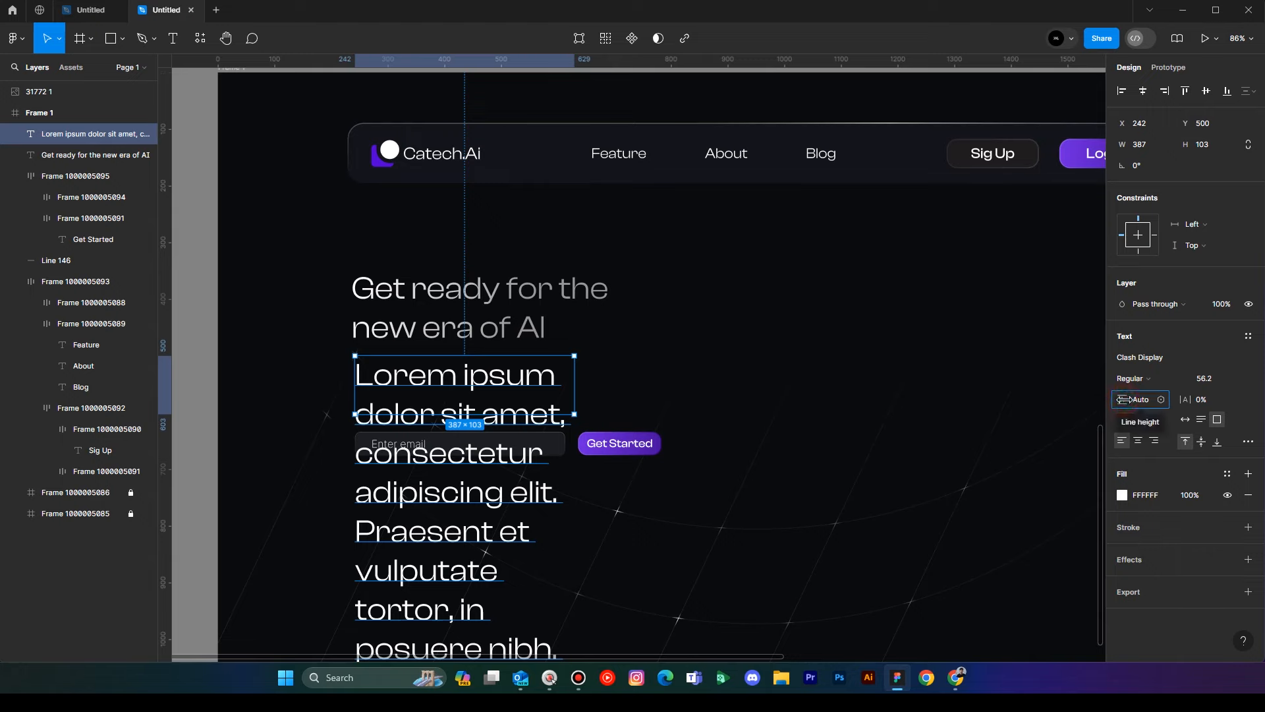
drag(1122, 399, 310, 440)
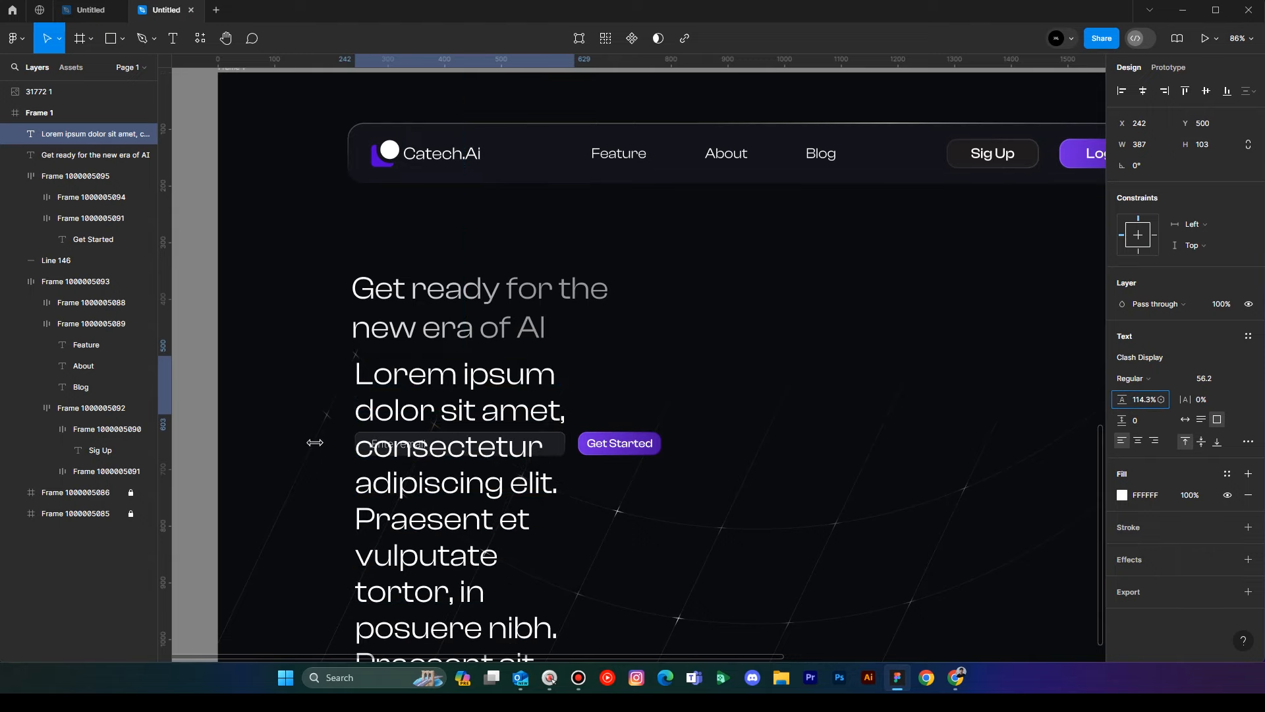
key(ctrl+z)
Reduce the Lorem ipsum paragraph's font size to 16.2.
key(Return)
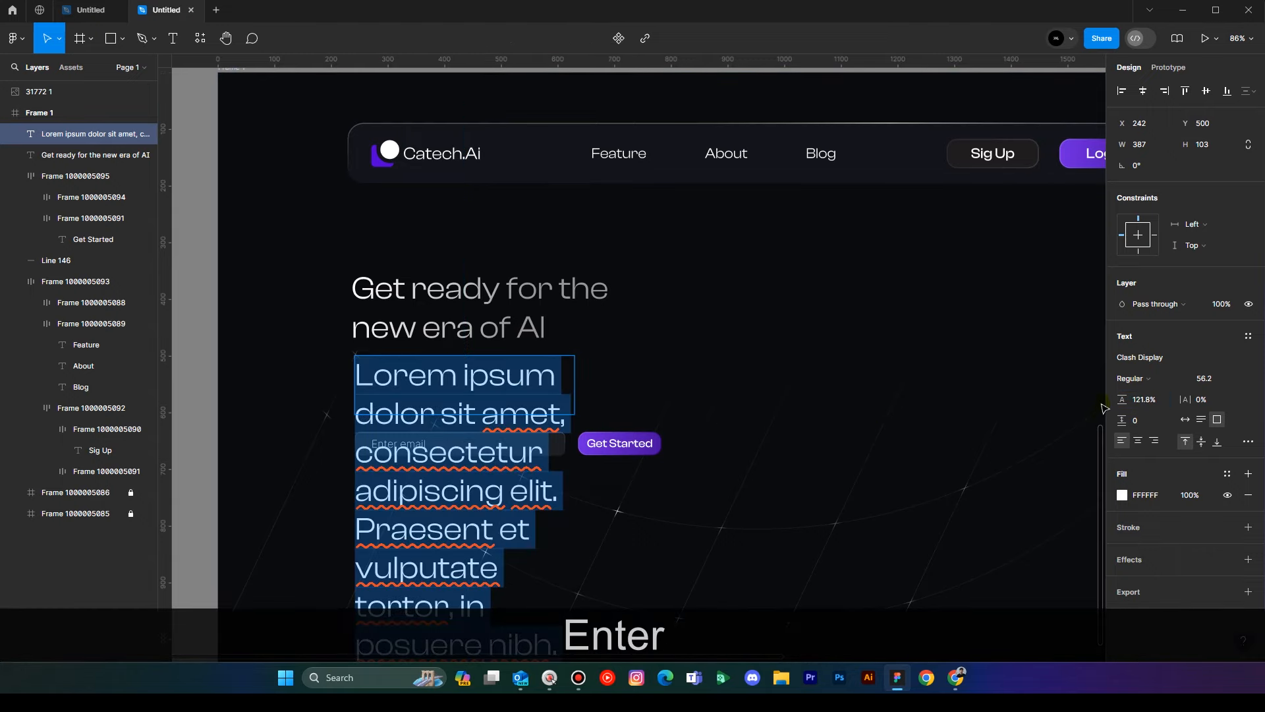
key(Down)
key(Down)
key(Down)
key(Down)
key(Down)
key(Down)
key(Down)
key(Down)
key(Down)
key(Down)
key(Down)
key(Down)
key(Down)
key(Down)
key(Down)
key(Down)
key(Down)
key(Down)
key(Down)
key(Down)
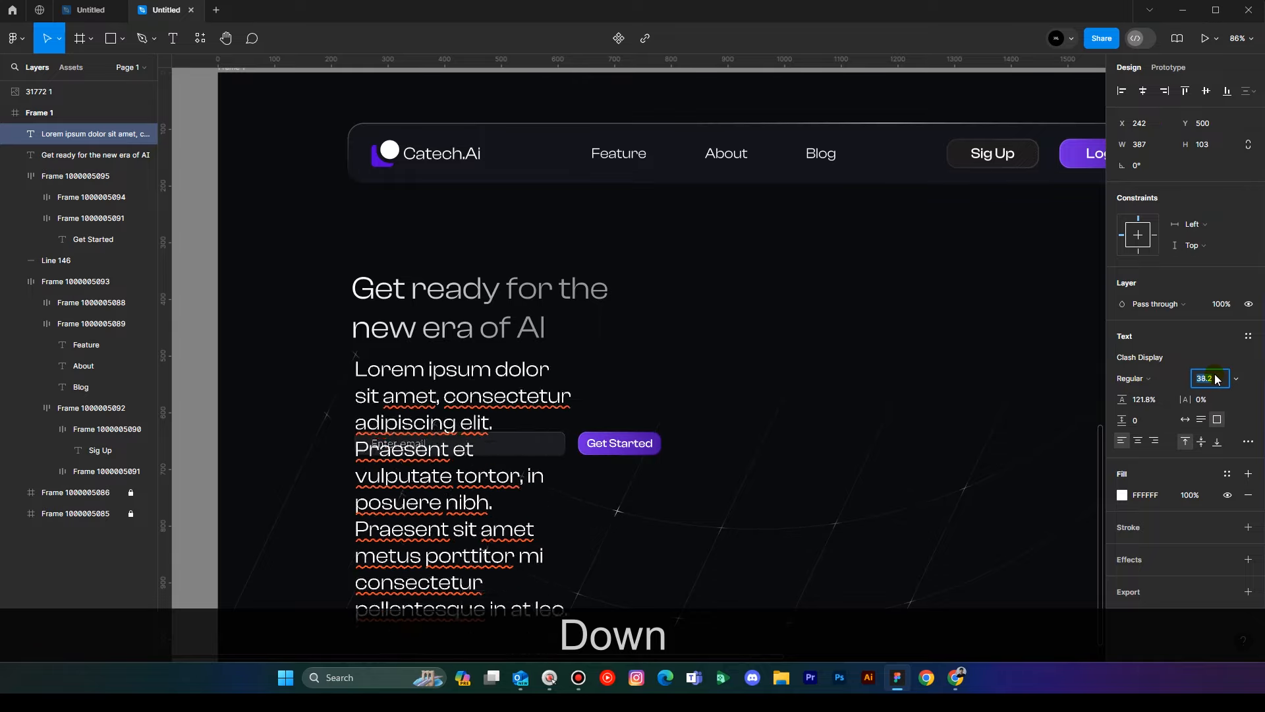
click(730, 446)
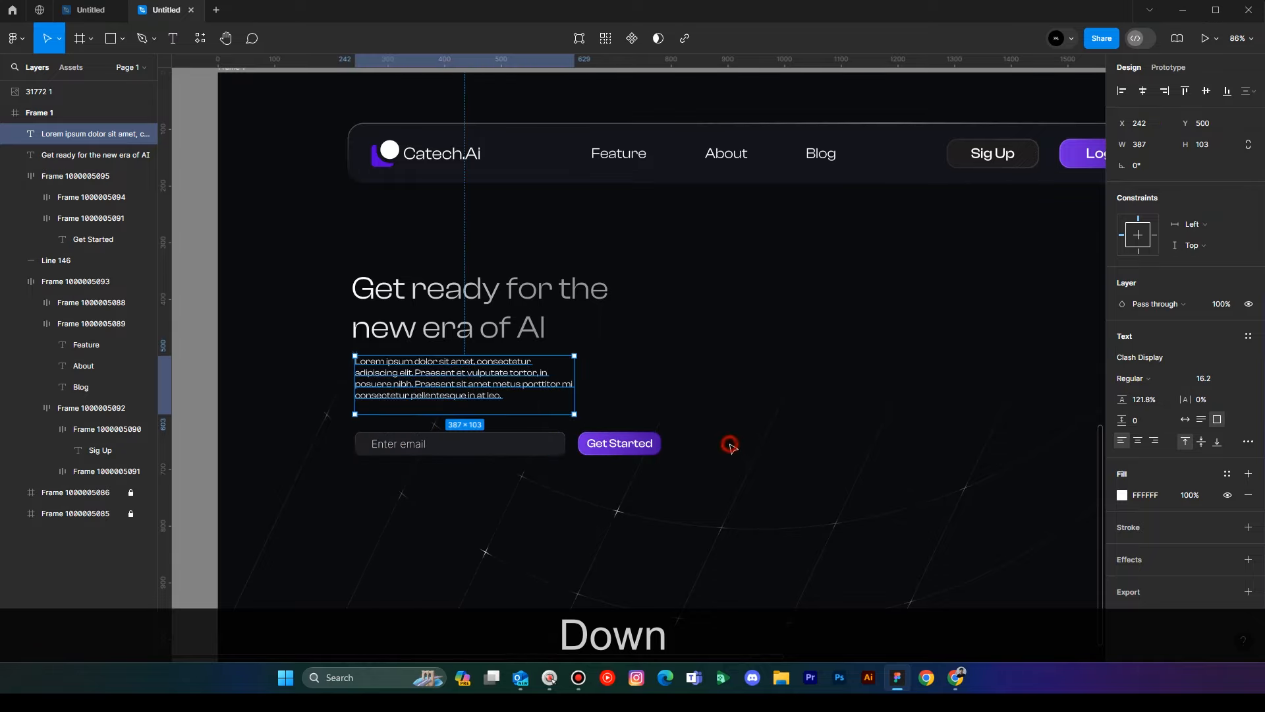
Resize the paragraph's text box to about 541 × 75 px and set its line height to 155%.
drag(574, 380, 663, 388)
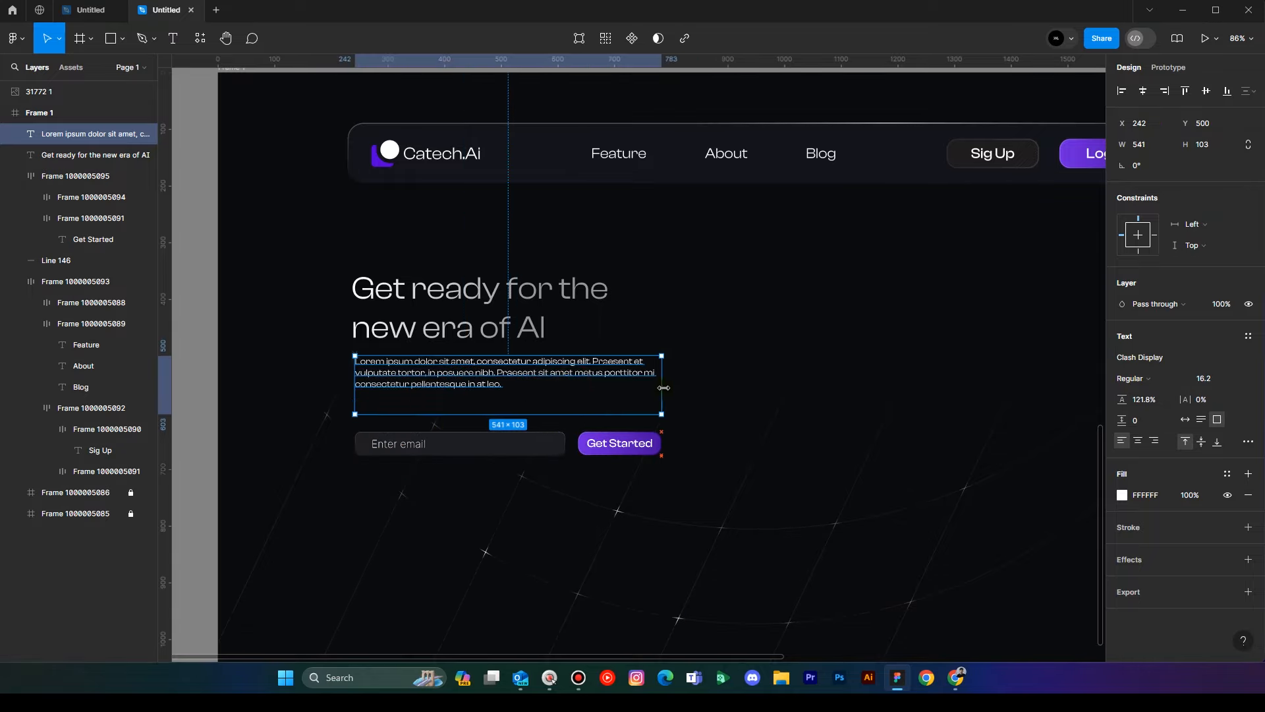
drag(1122, 399, 1143, 399)
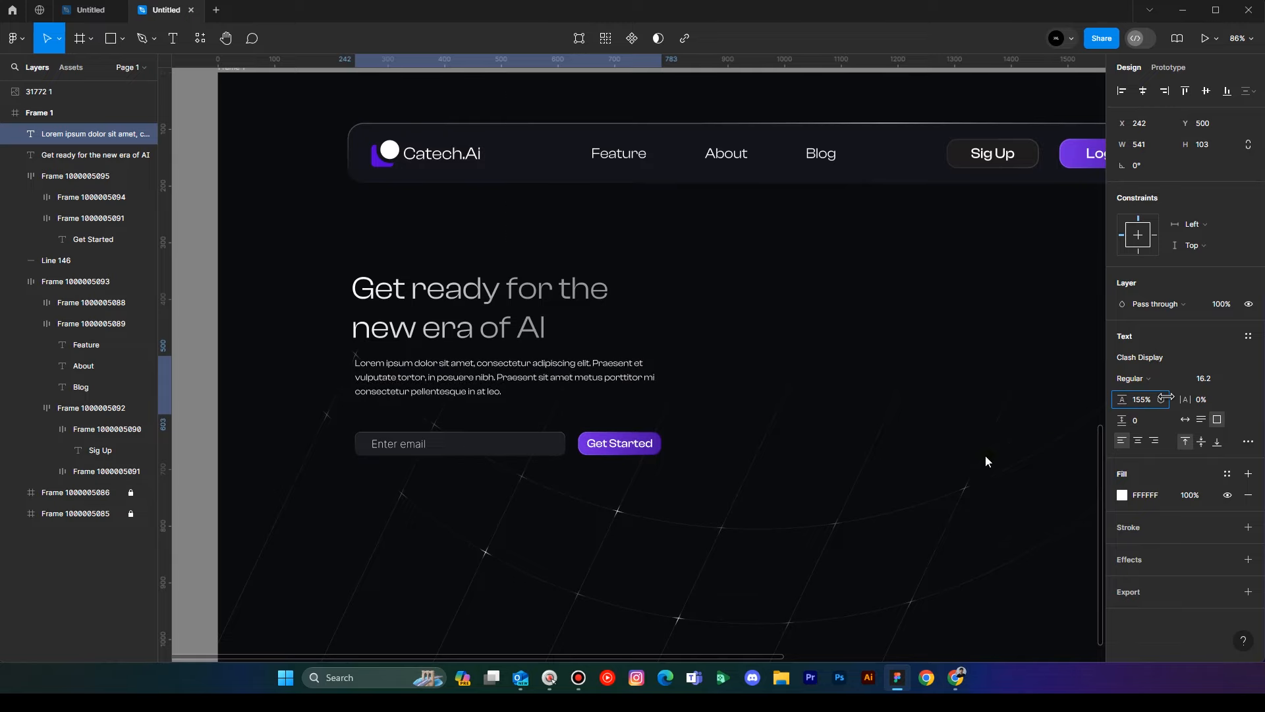
click(898, 475)
key(space)
drag(754, 472, 776, 498)
click(478, 417)
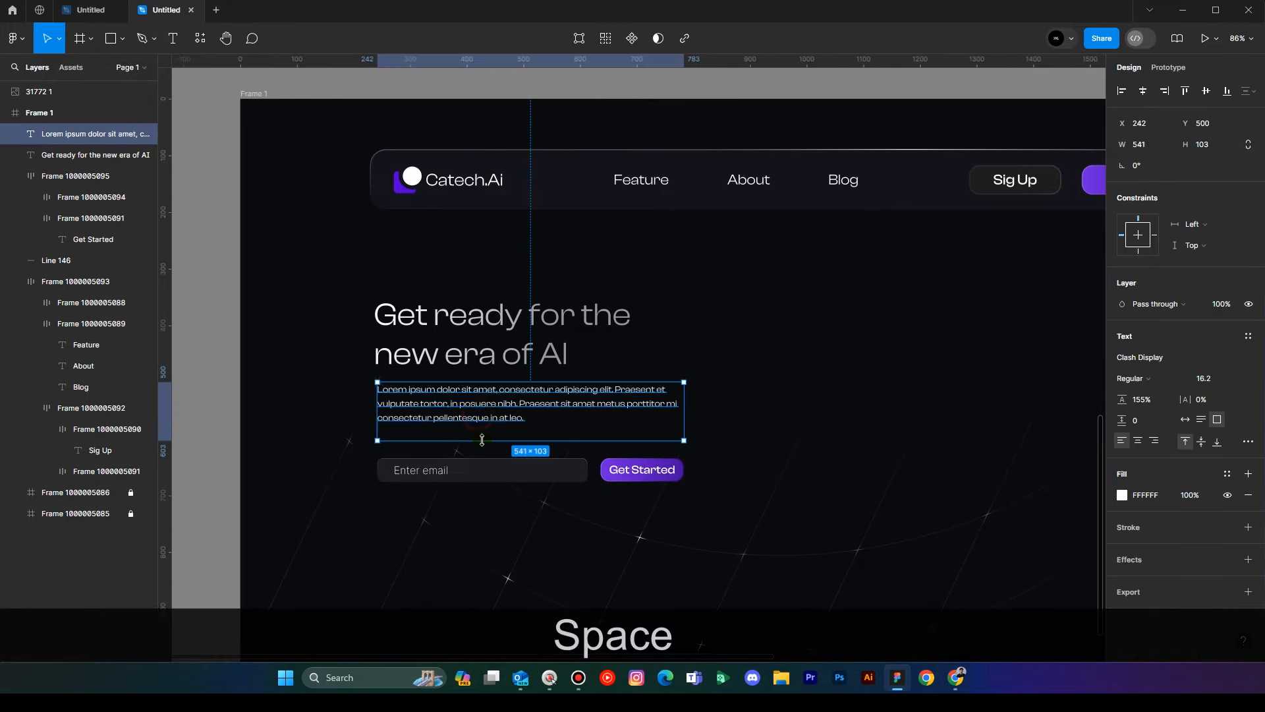
drag(483, 438, 461, 404)
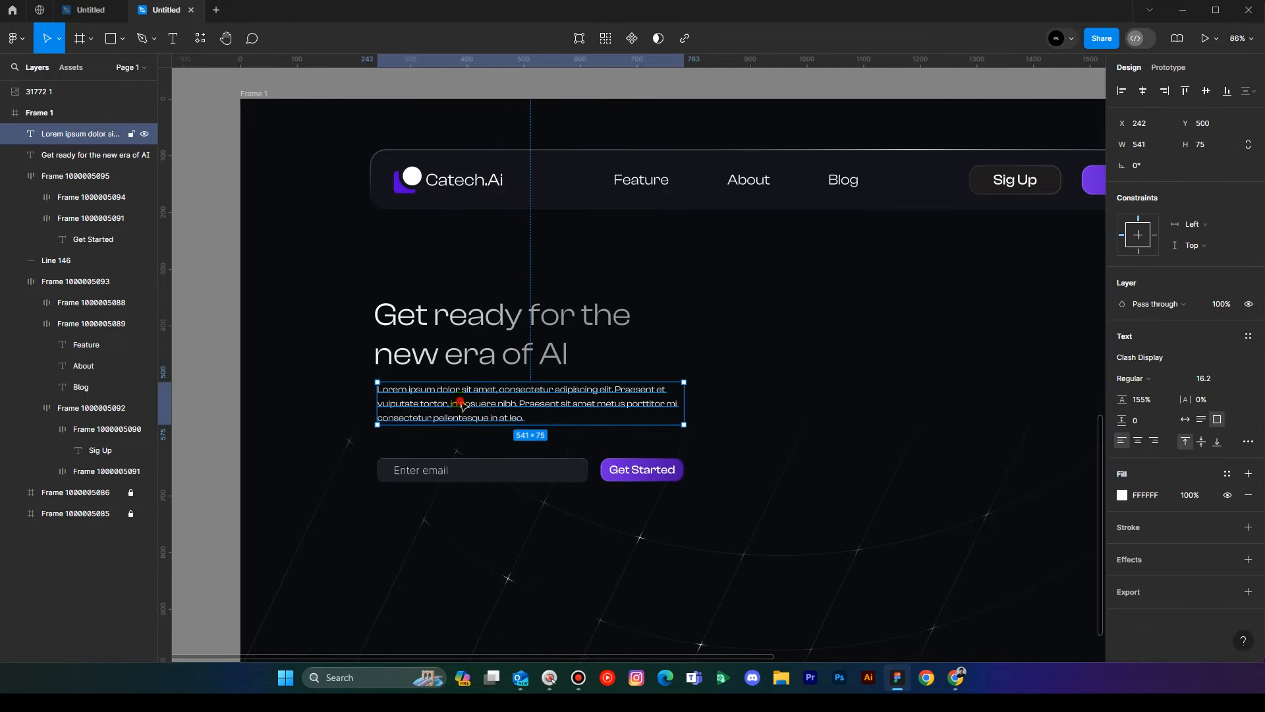
click(494, 546)
Fill the paragraph with a linear gradient from FFFFFF to 999999 running downwards and slightly diagonally.
key(space)
drag(508, 618, 504, 595)
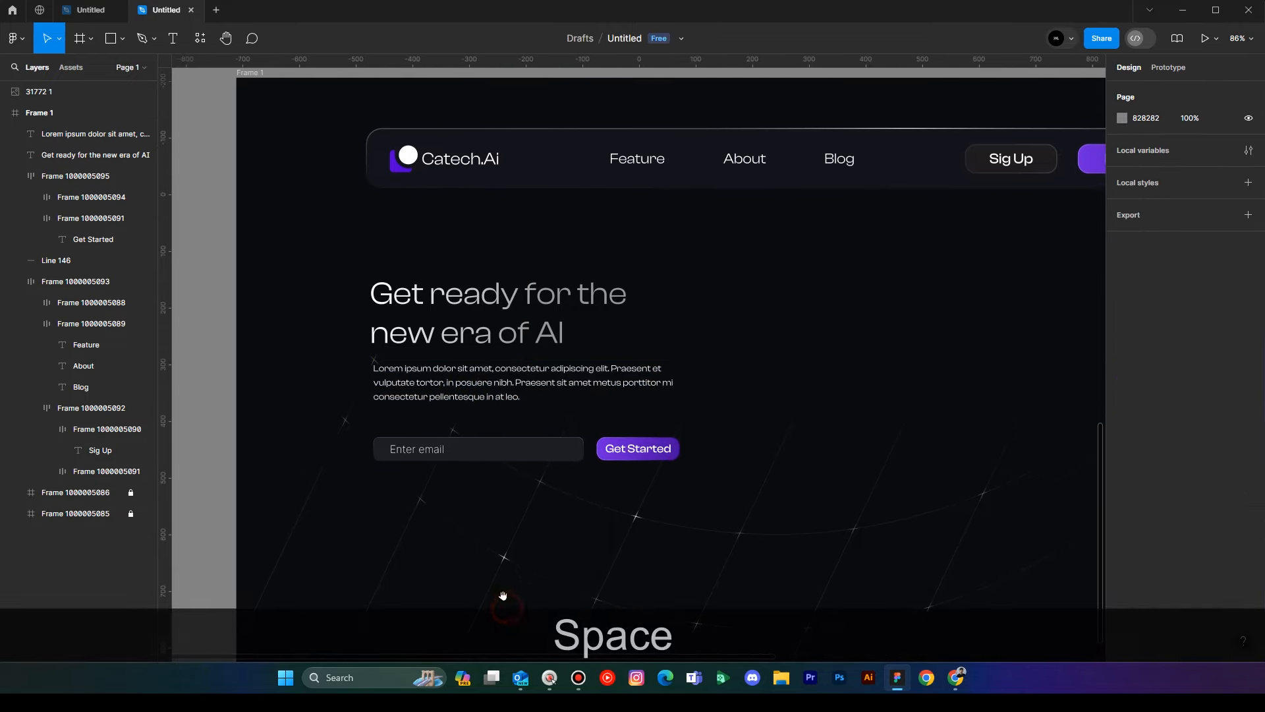
click(484, 402)
click(1120, 495)
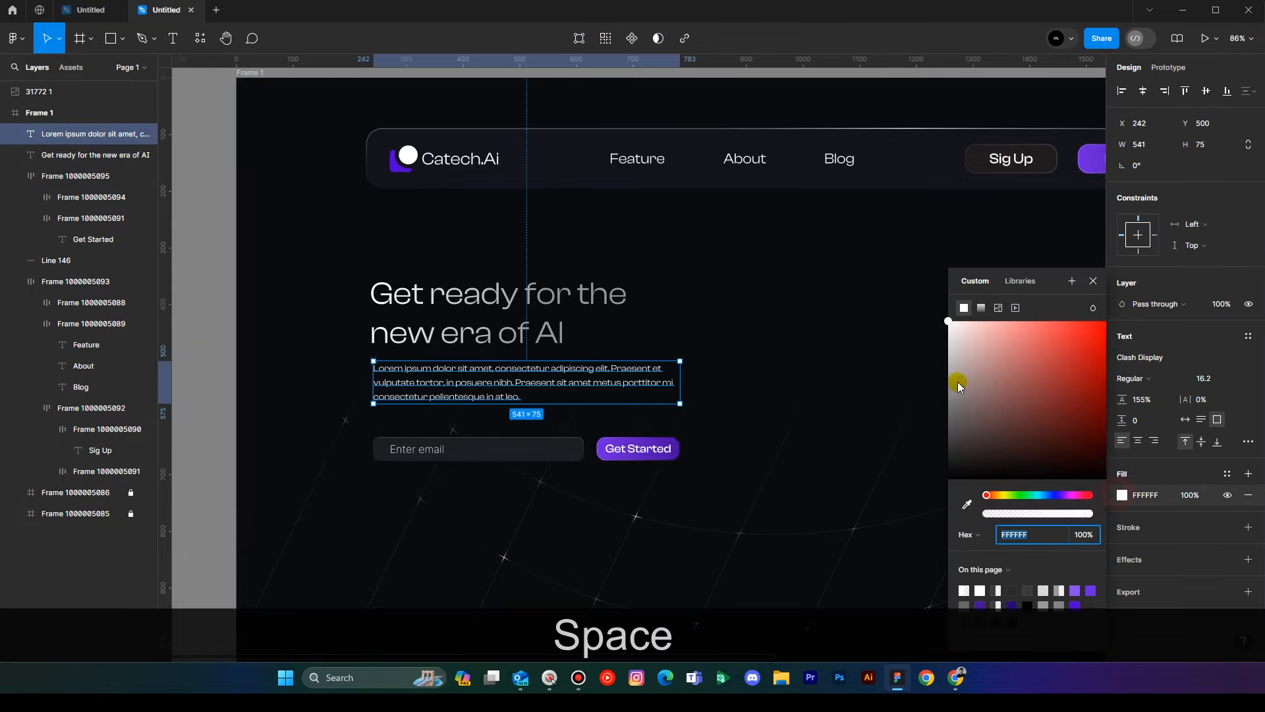
click(982, 307)
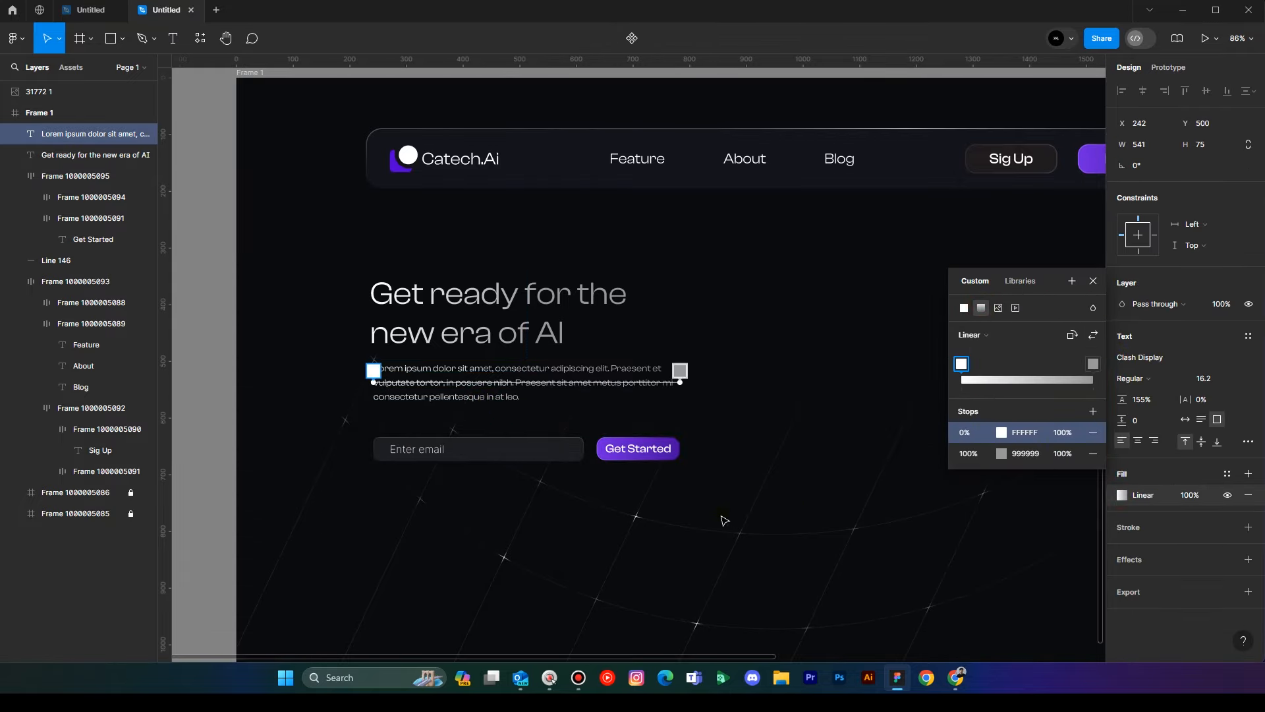
drag(675, 384, 394, 539)
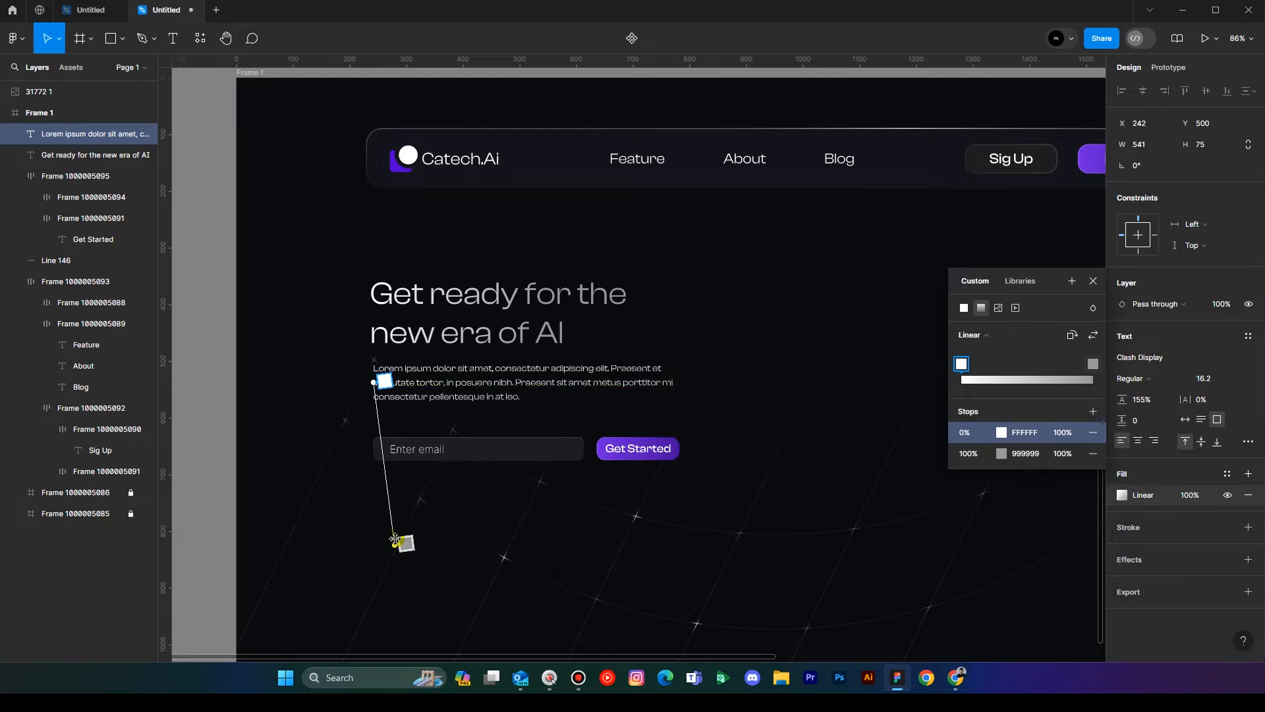
drag(382, 445, 403, 365)
drag(392, 534, 452, 459)
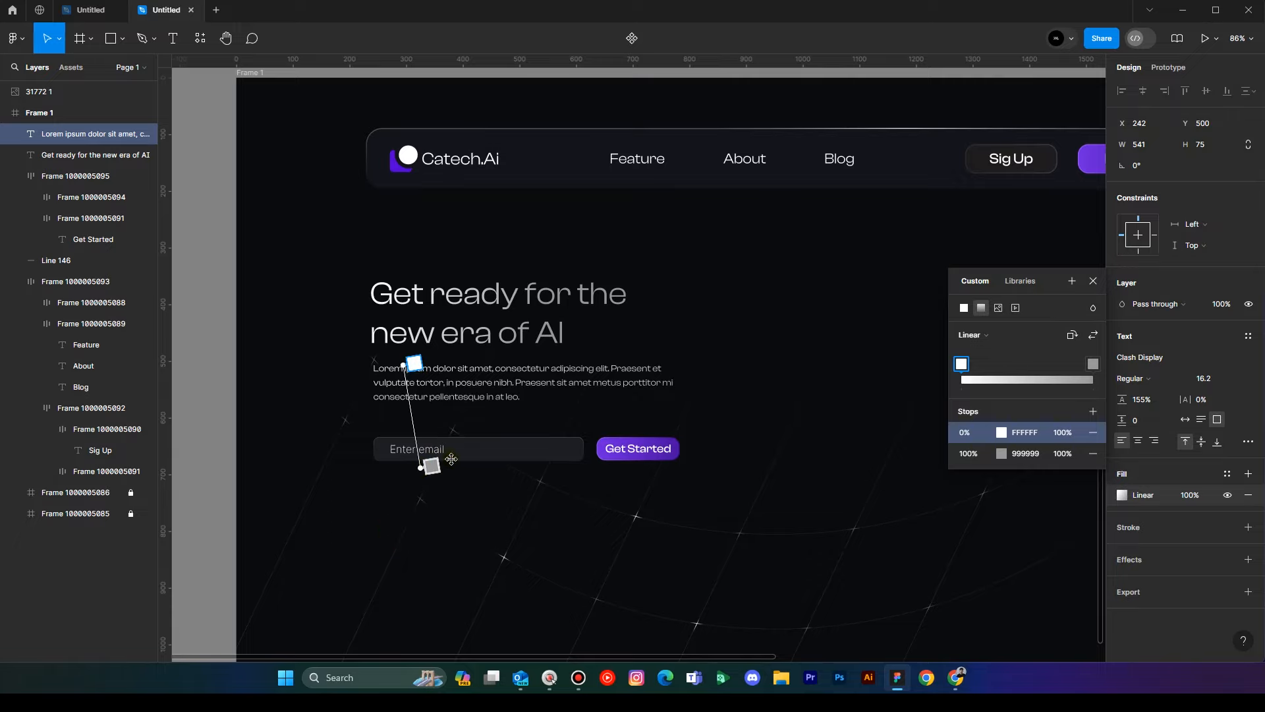
click(1093, 282)
click(894, 386)
Duplicate the paragraph directly below the email field at X 242, Y 694.
drag(669, 413, 722, 375)
click(523, 341)
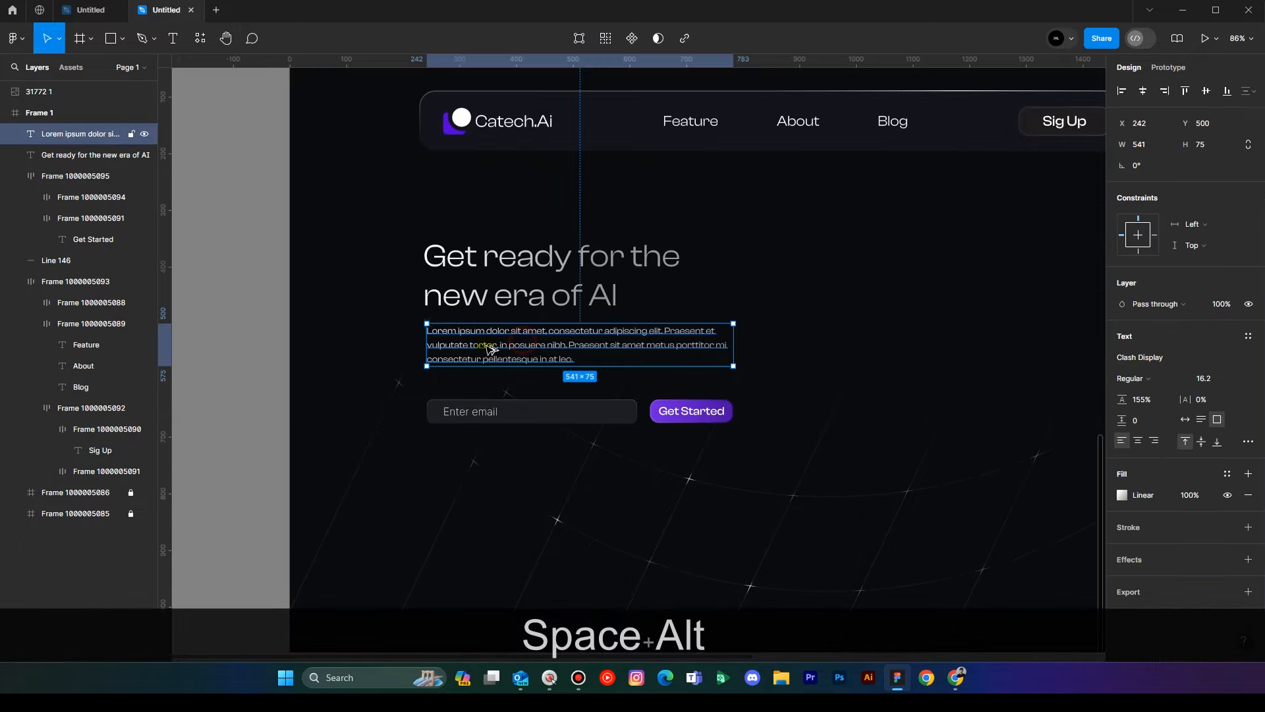
drag(487, 347, 480, 458)
Cut the duplicate to "Lorem ipsum dolor sit amet, consectetur adipiscing elit." and reduce its box height to about 30 px.
key(t)
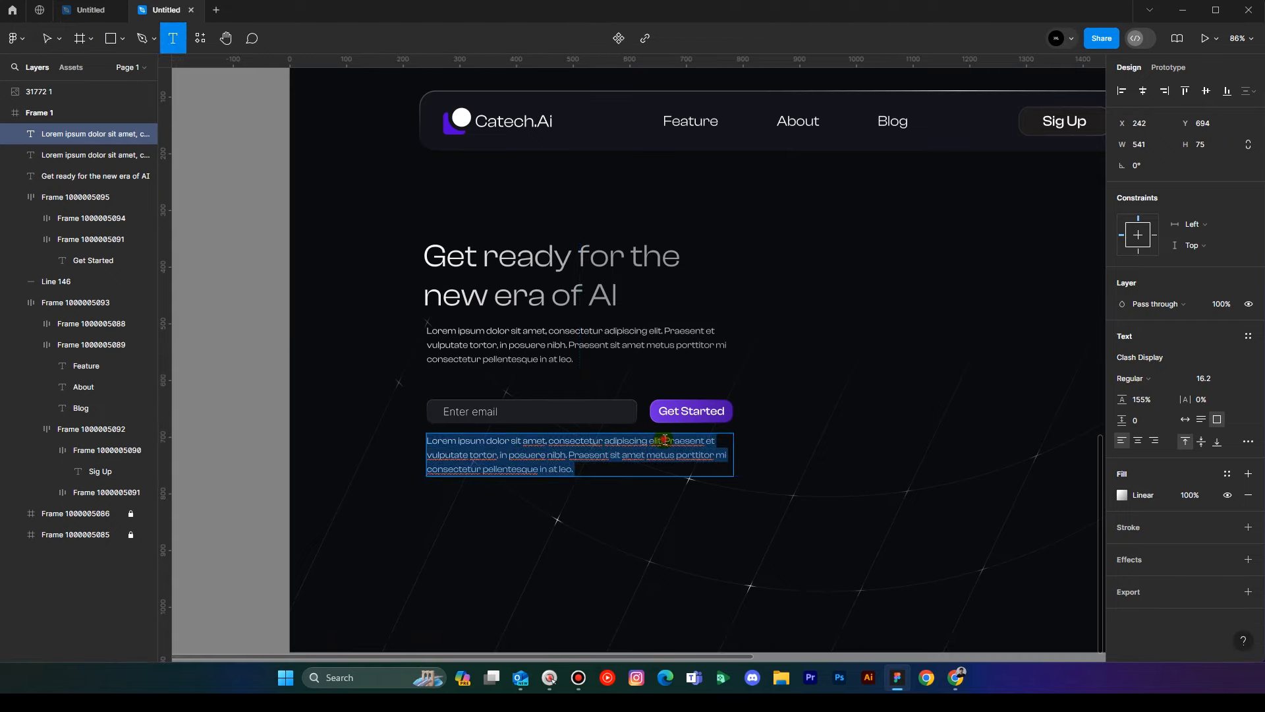
drag(663, 441, 715, 502)
key(BackSpace)
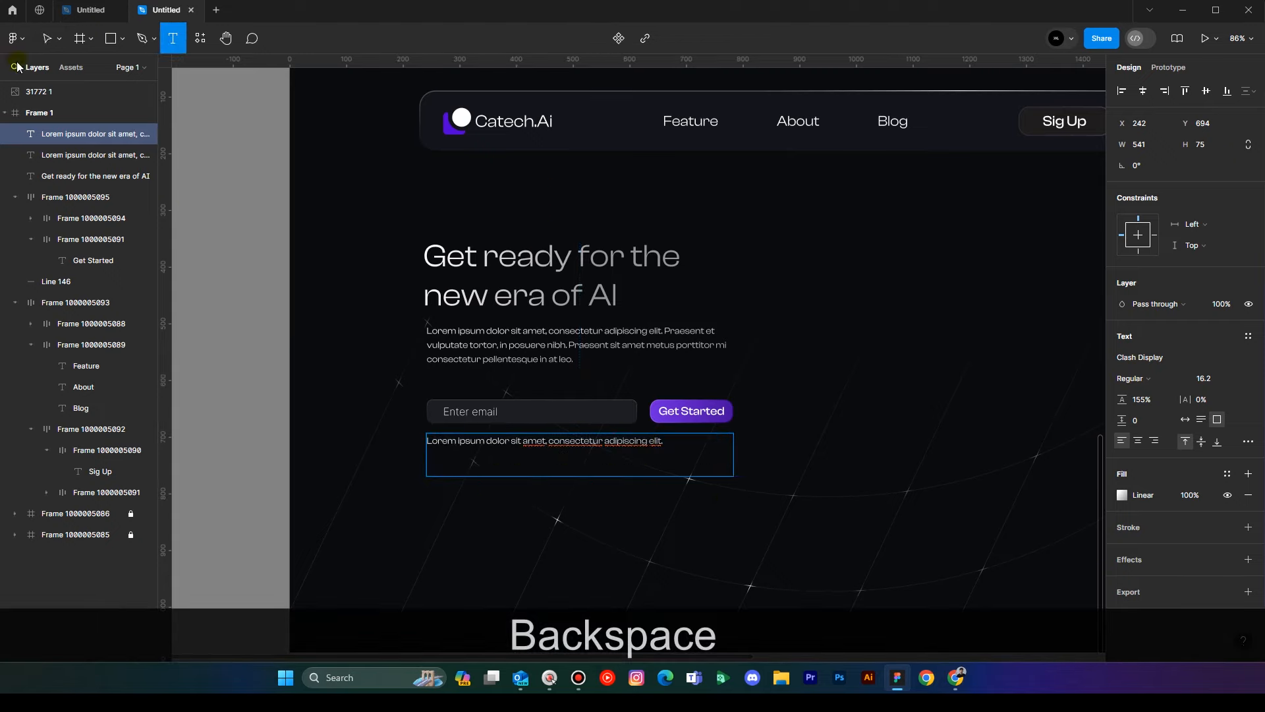
click(44, 38)
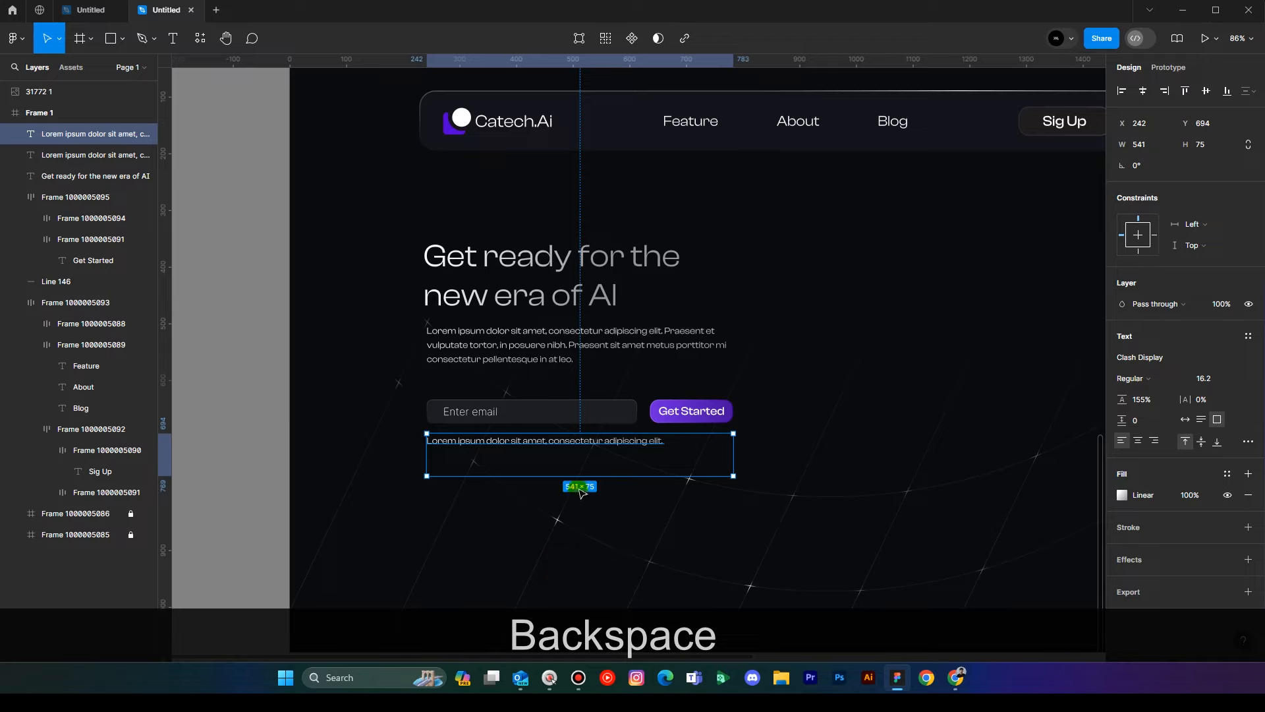
drag(578, 476, 578, 450)
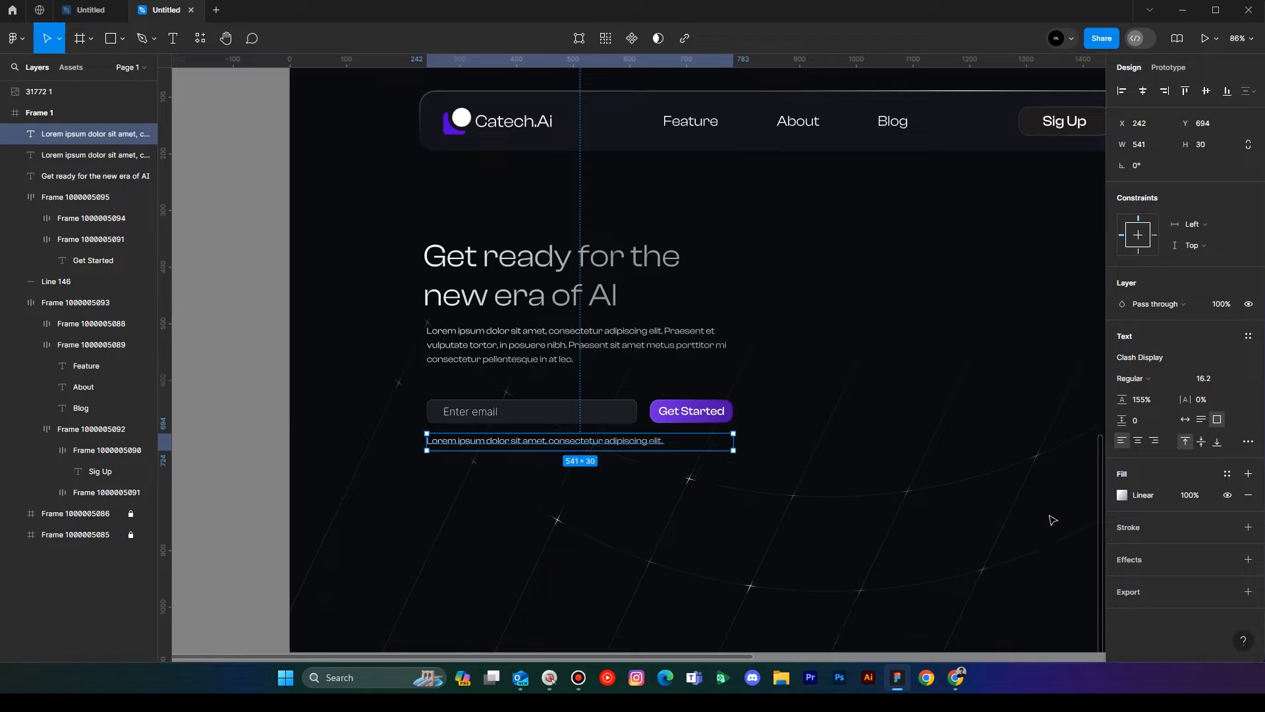
click(949, 513)
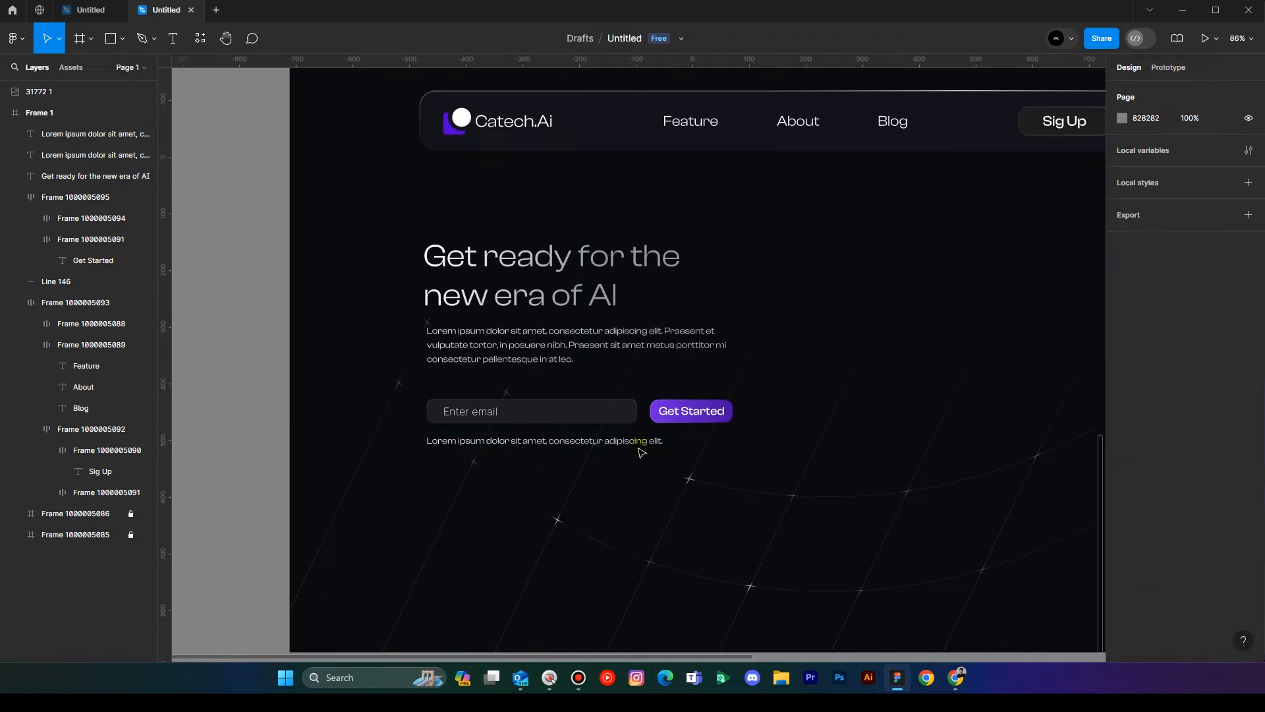
Change the caption below the email field to a solid 484848 fill.
click(636, 454)
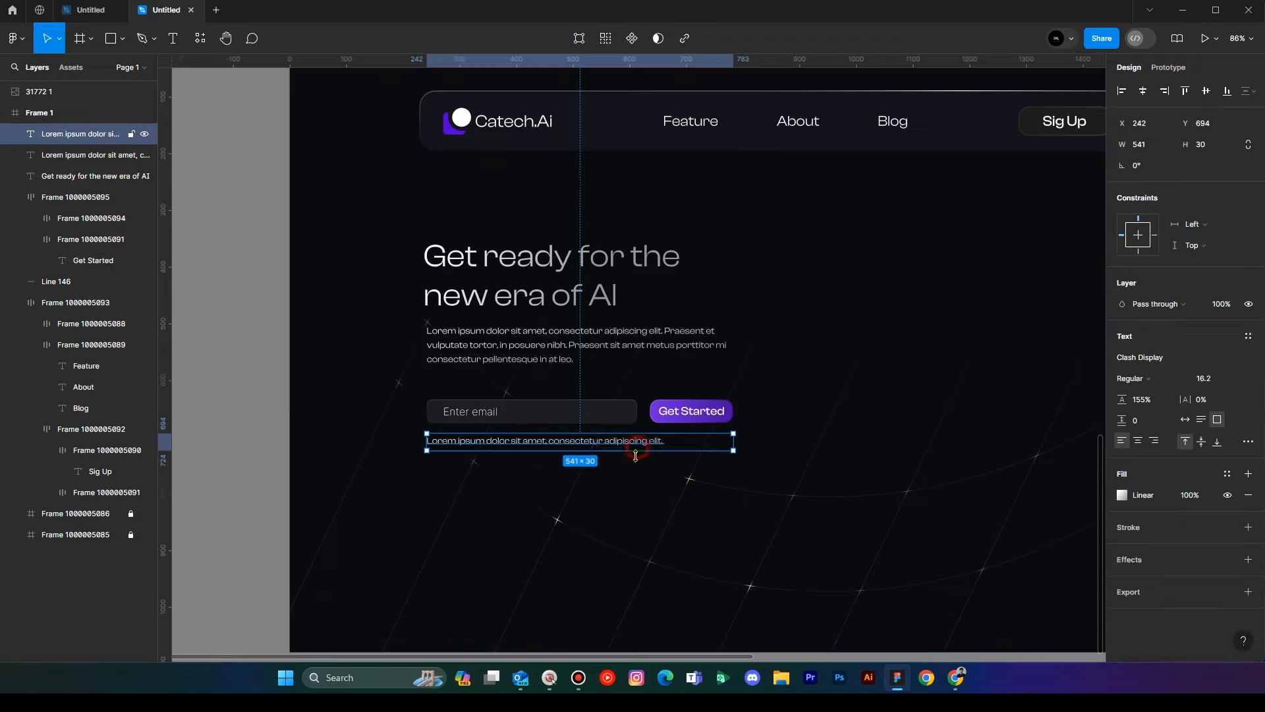
click(1123, 496)
click(965, 489)
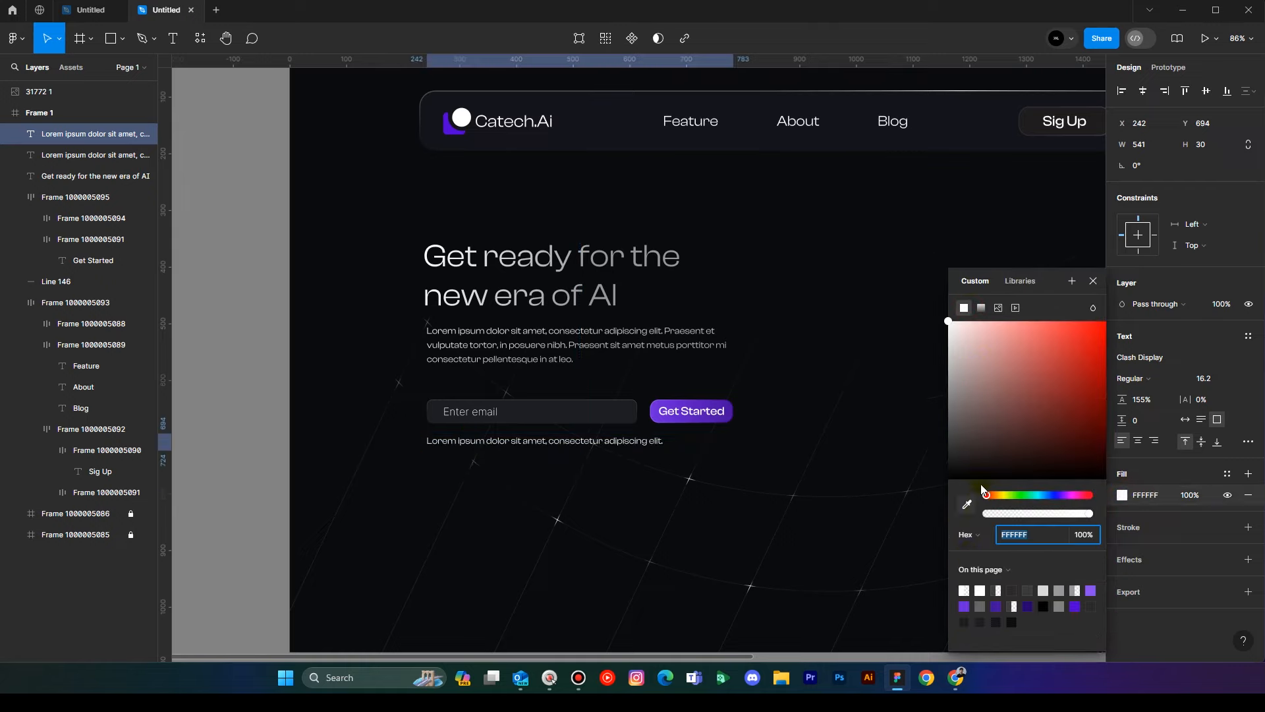
drag(955, 460, 941, 433)
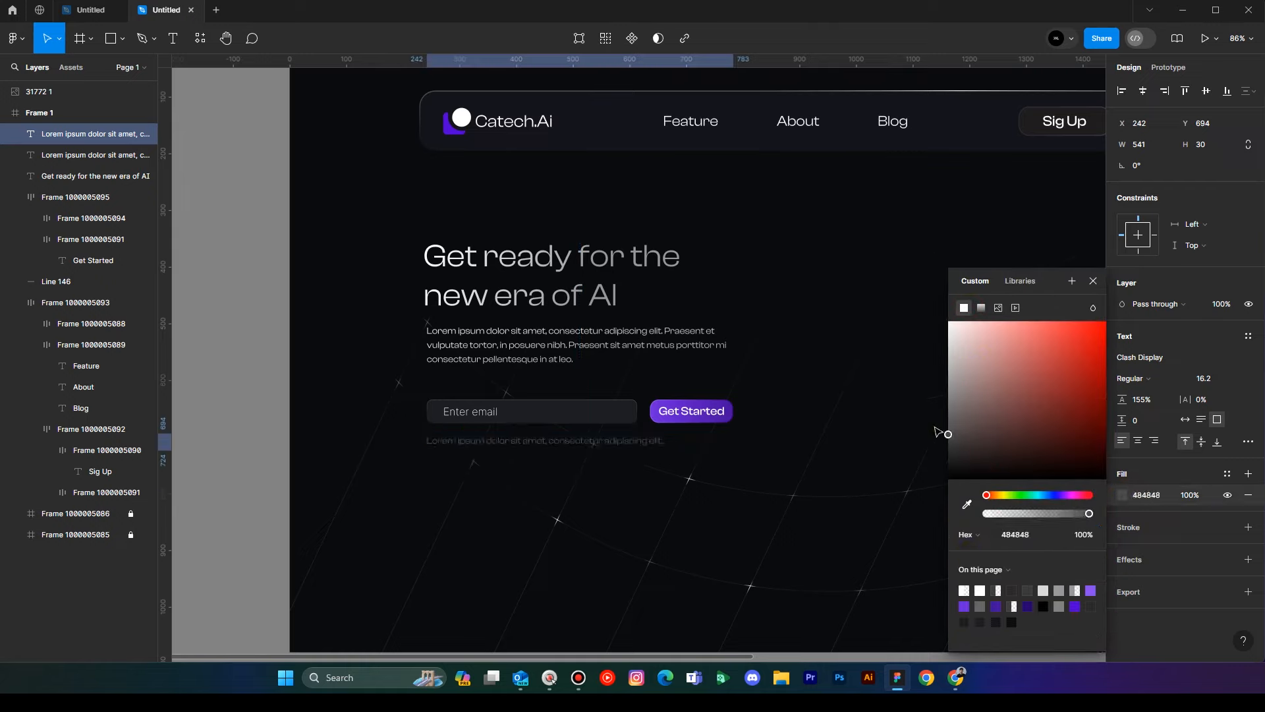
click(1093, 282)
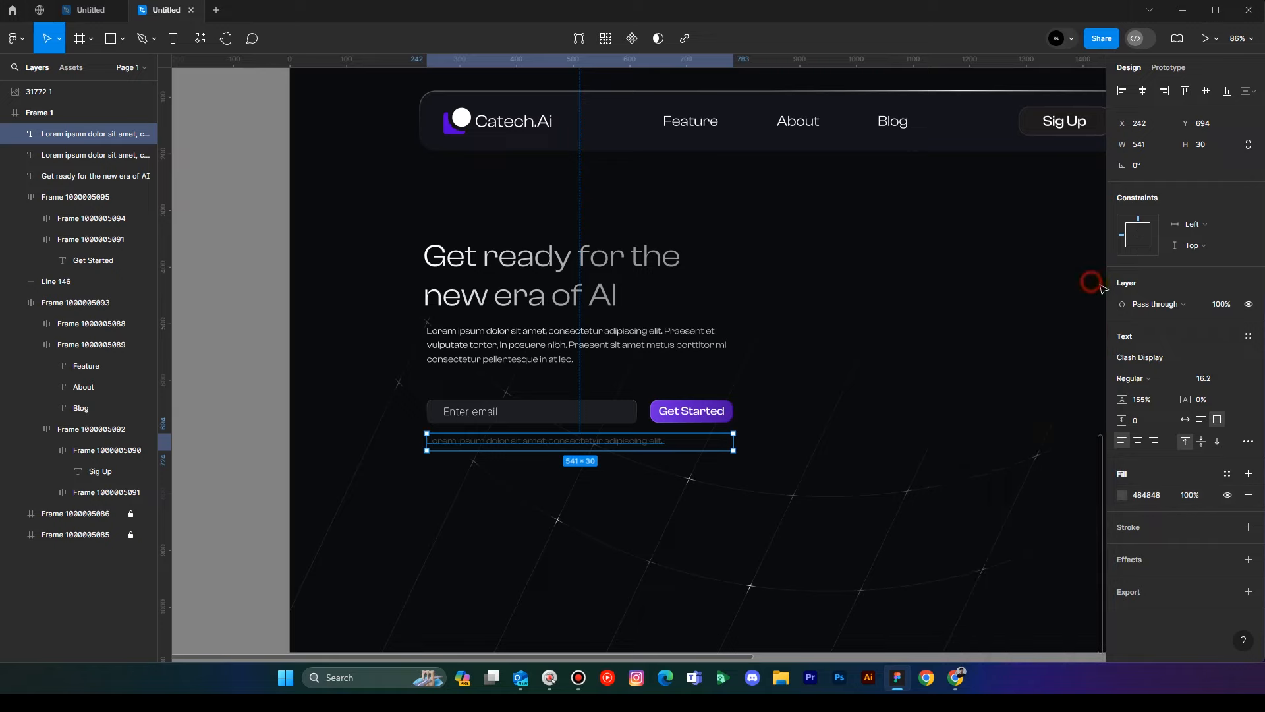
Apply auto layout to the email row with its caption, to the heading with its paragraph, and to both groups together.
drag(850, 570, 416, 391)
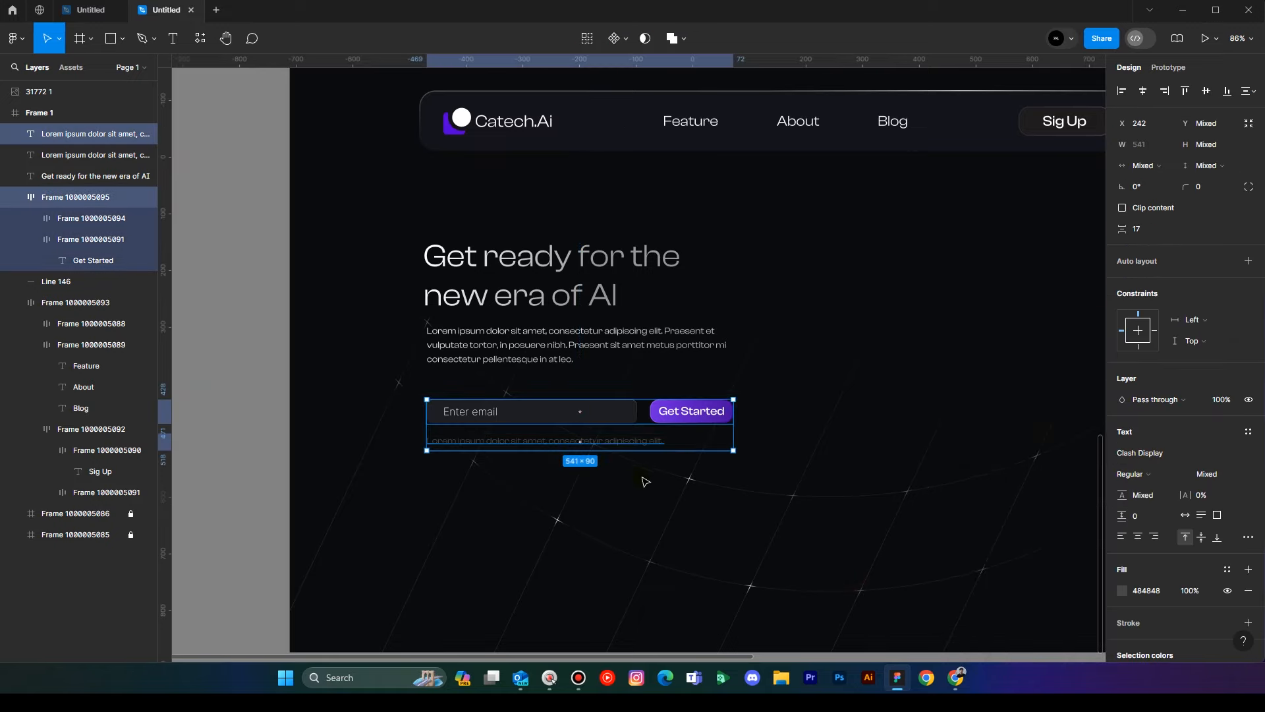
key(shift+a)
drag(389, 227, 606, 364)
key(shift+a)
drag(388, 226, 700, 500)
key(shift+a)
click(881, 375)
key(space)
drag(872, 397, 838, 436)
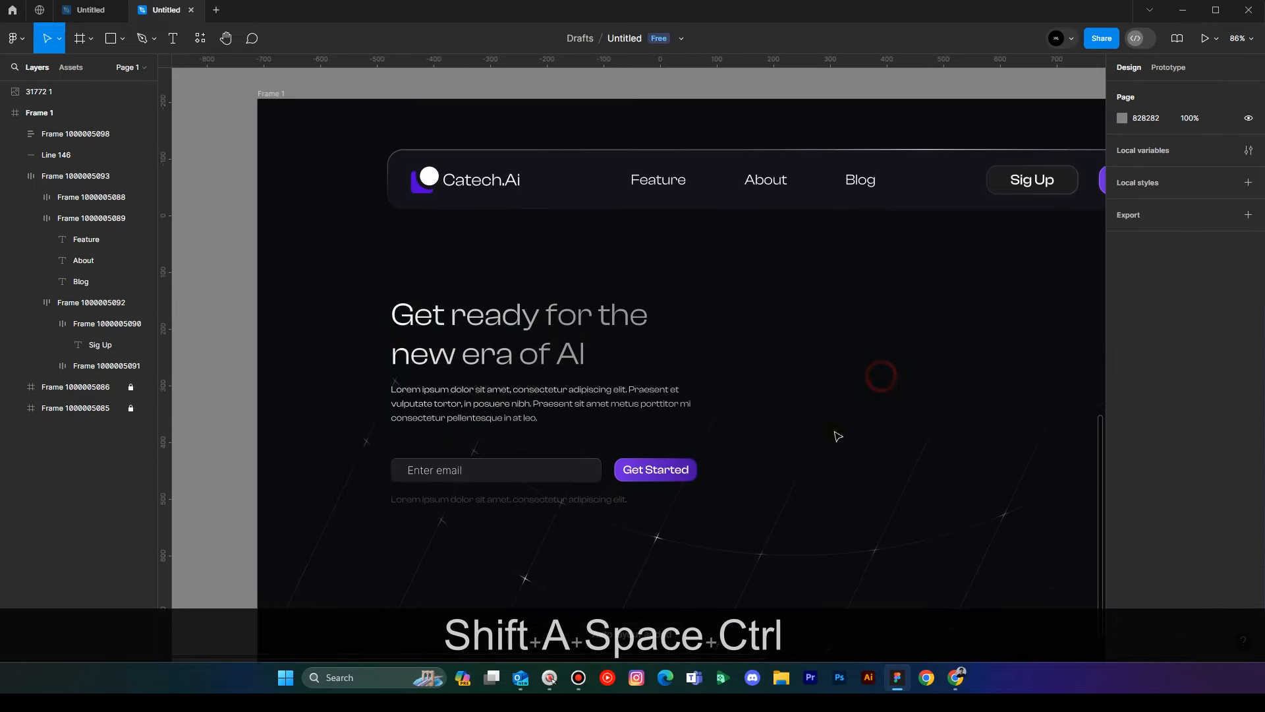
Move the hero text block down to X 241, Y 380 and show the layout grid.
scroll(836, 435, down, 1)
key(space)
drag(869, 516, 761, 496)
click(365, 288)
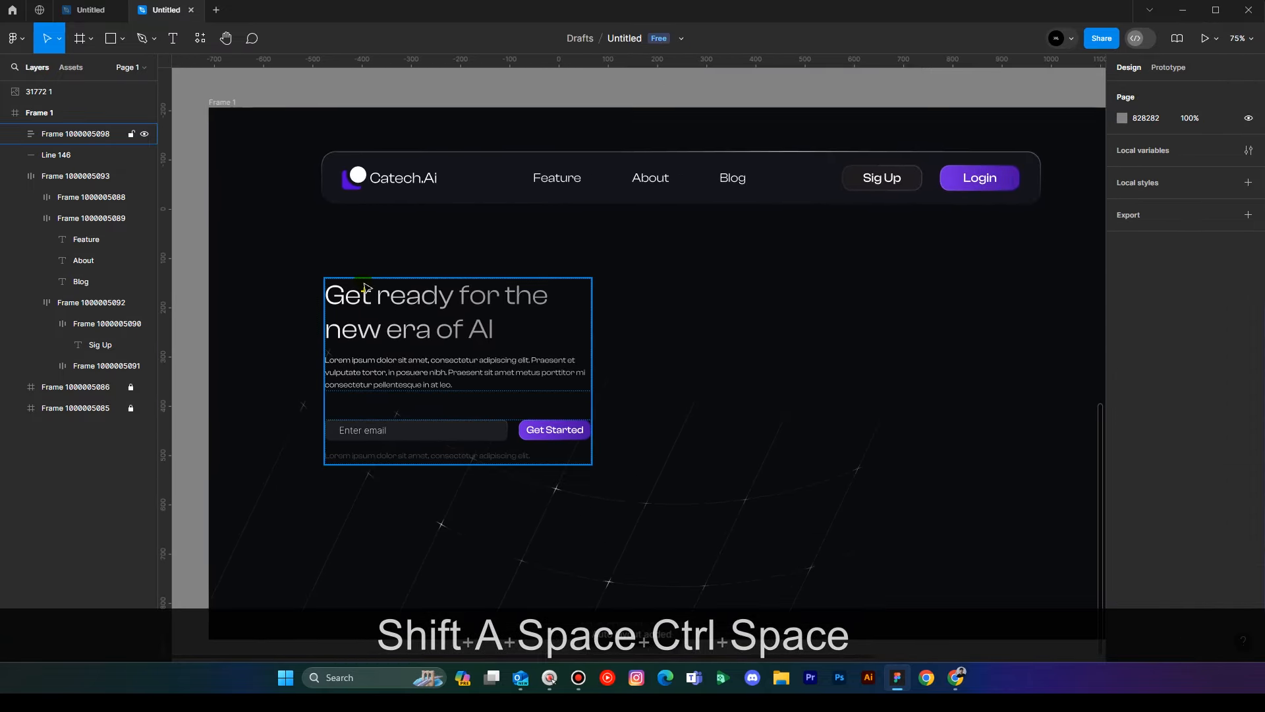
drag(367, 309, 461, 331)
key(ctrl+a)
key(shift+g)
click(473, 258)
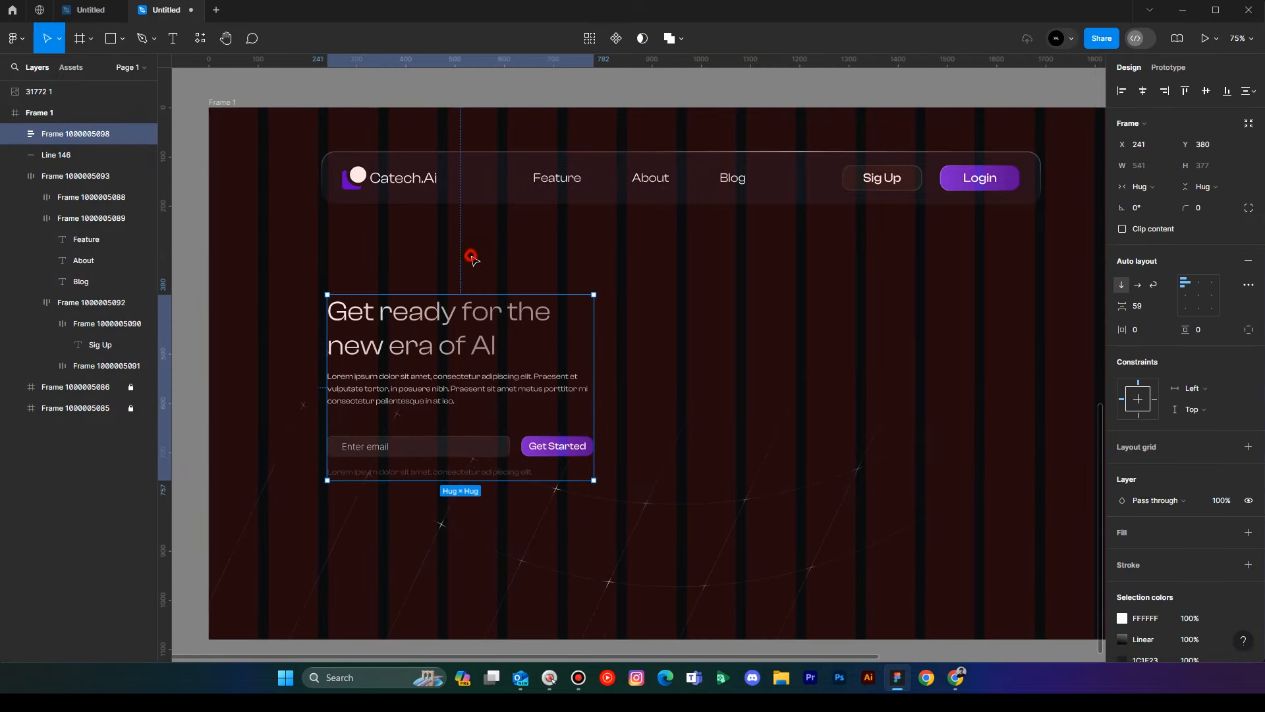
Move the robot image from above the page into Frame 1, beside the hero text and on the frame's lower edge.
scroll(507, 277, down, 2)
drag(756, 320, 663, 280)
scroll(387, 237, up, 6)
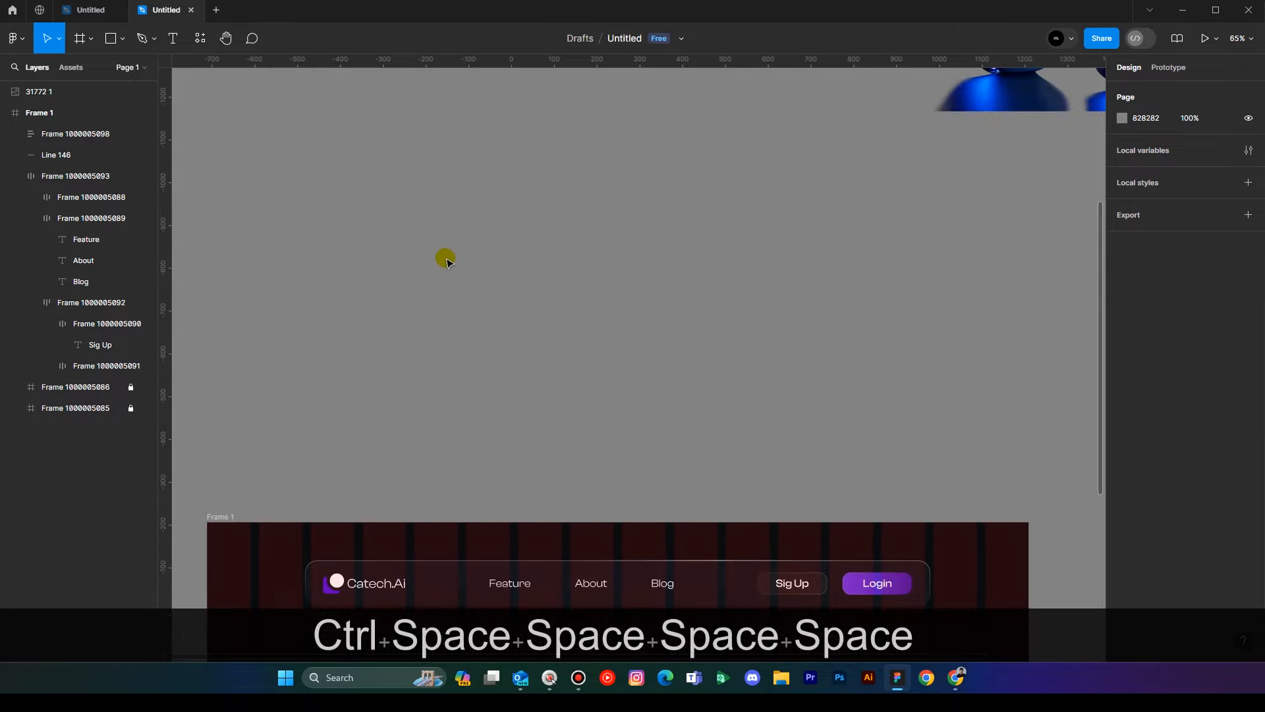
scroll(504, 274, right, 3)
ctrl+scroll(504, 274, down, 2)
drag(644, 254, 732, 257)
ctrl+scroll(729, 256, down, 3)
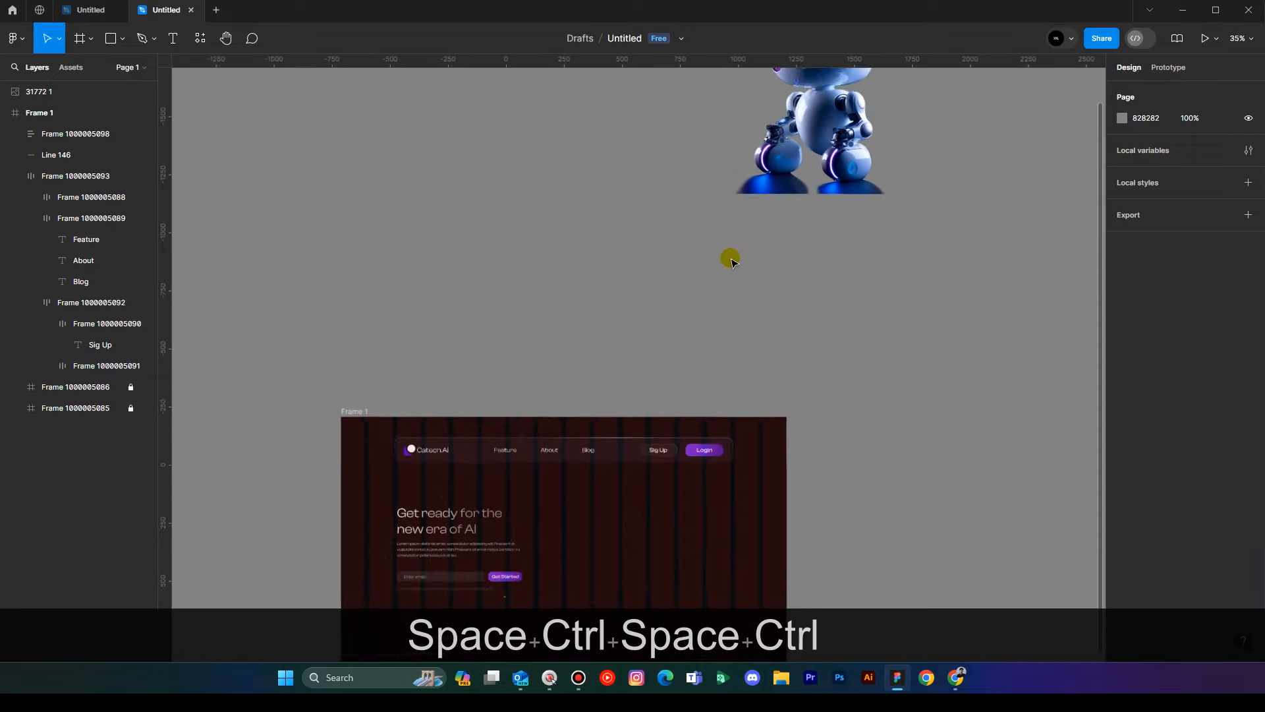
drag(823, 152, 676, 512)
drag(705, 415, 691, 378)
ctrl+scroll(695, 438, up, 2)
mouse_move(579, 440)
mouse_down()
mouse_move(610, 440)
mouse_move(589, 441)
mouse_up()
click(716, 220)
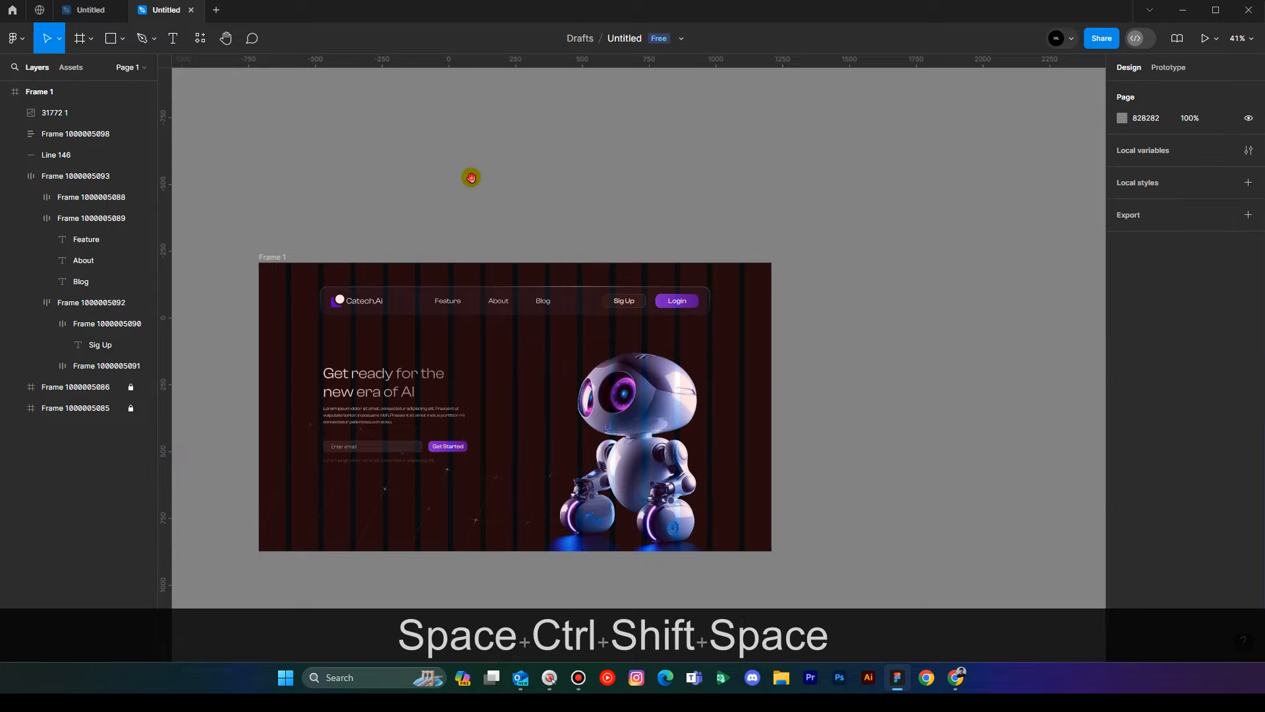
Draw a circle about 1110 × 1110 on the canvas, overlapping the upper edge of Frame 1.
drag(472, 178, 502, 174)
click(121, 40)
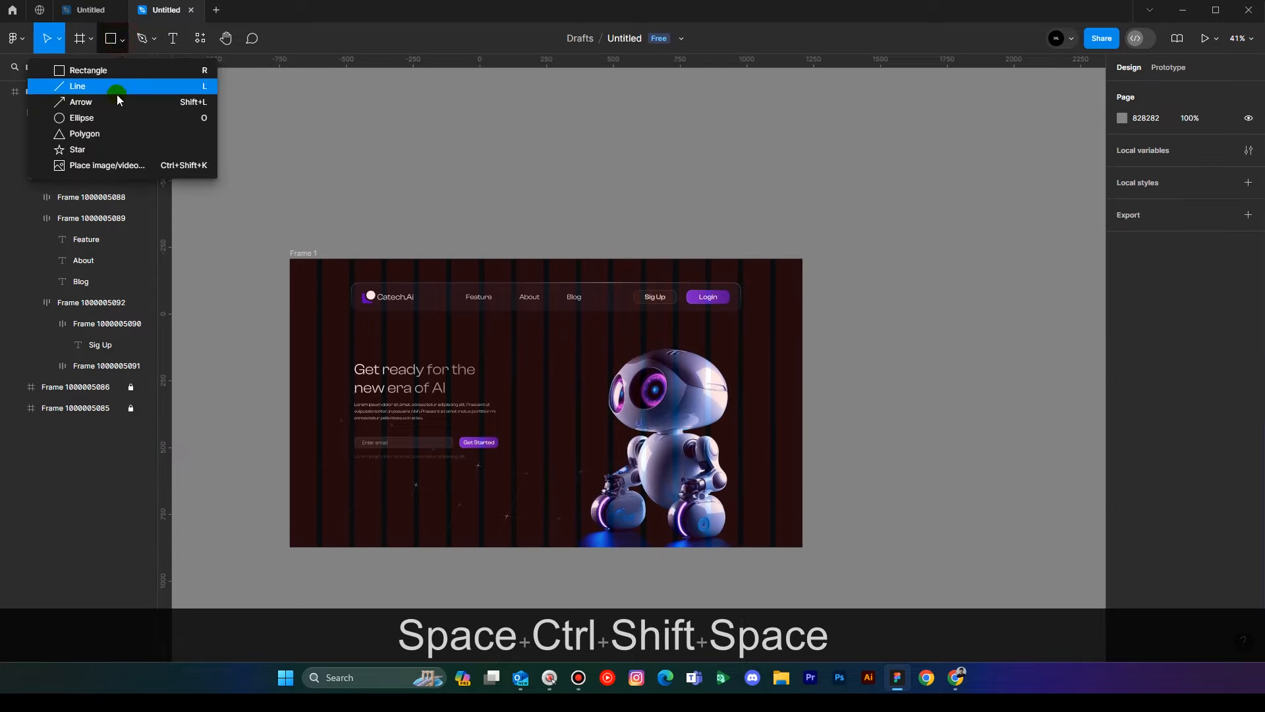
click(107, 116)
drag(414, 112, 418, 114)
drag(598, 218, 712, 408)
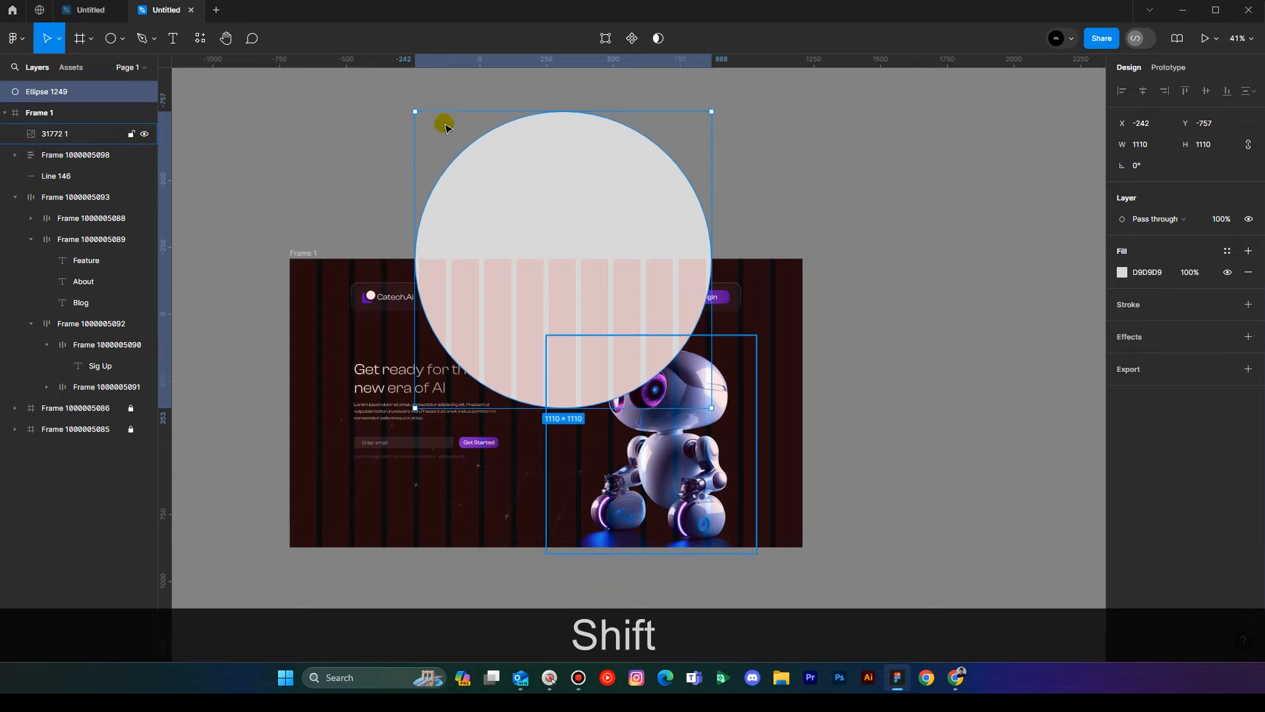
Fill the new circle with the page's purple 460F9E.
click(1102, 263)
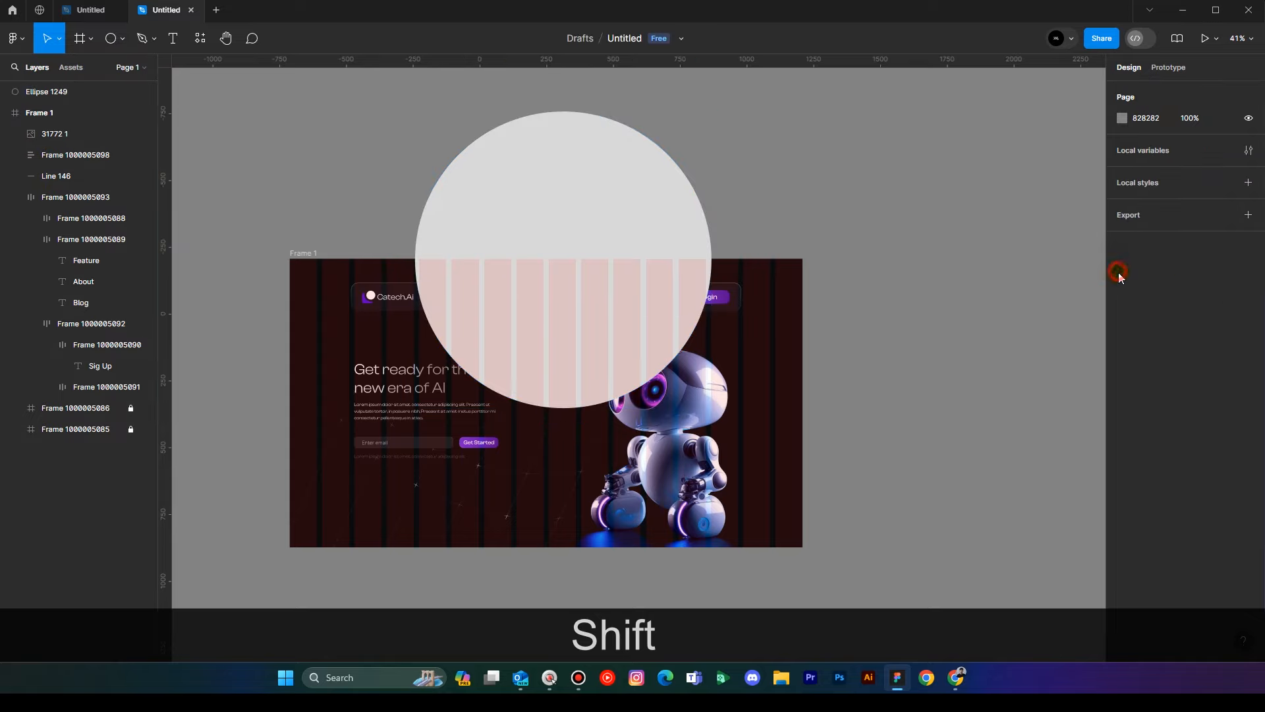
key(ctrl+z)
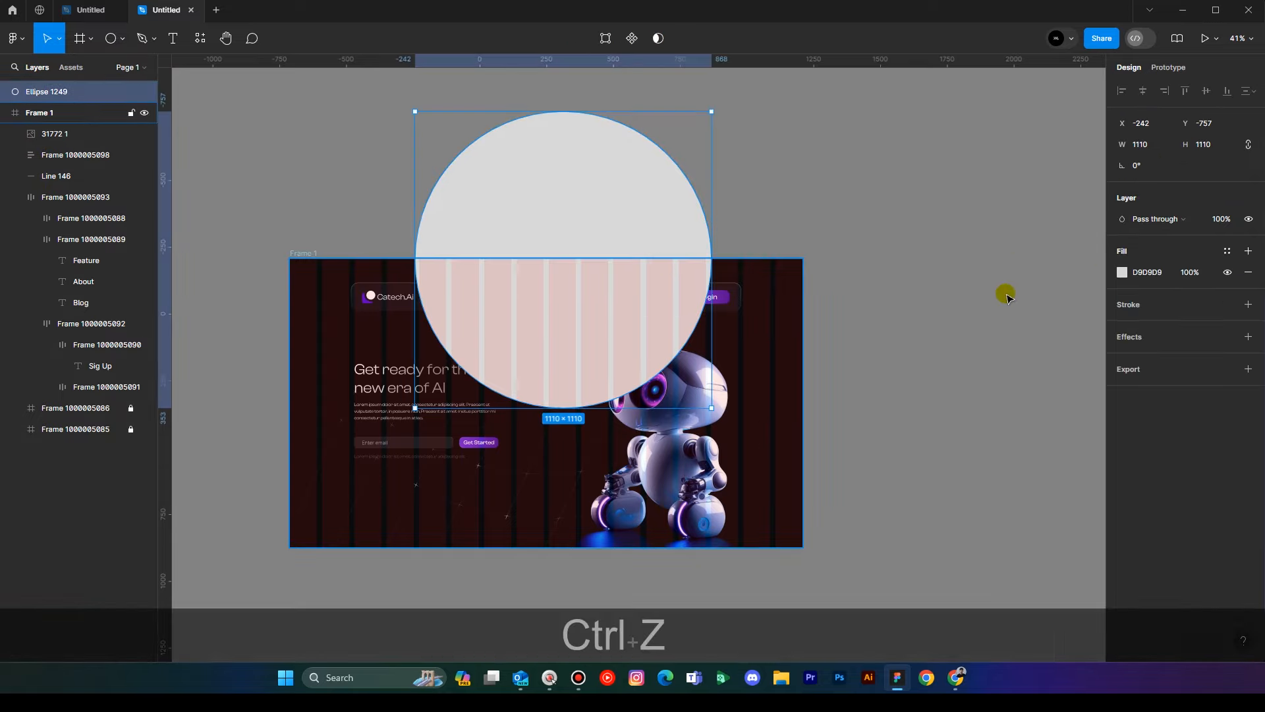
click(1122, 272)
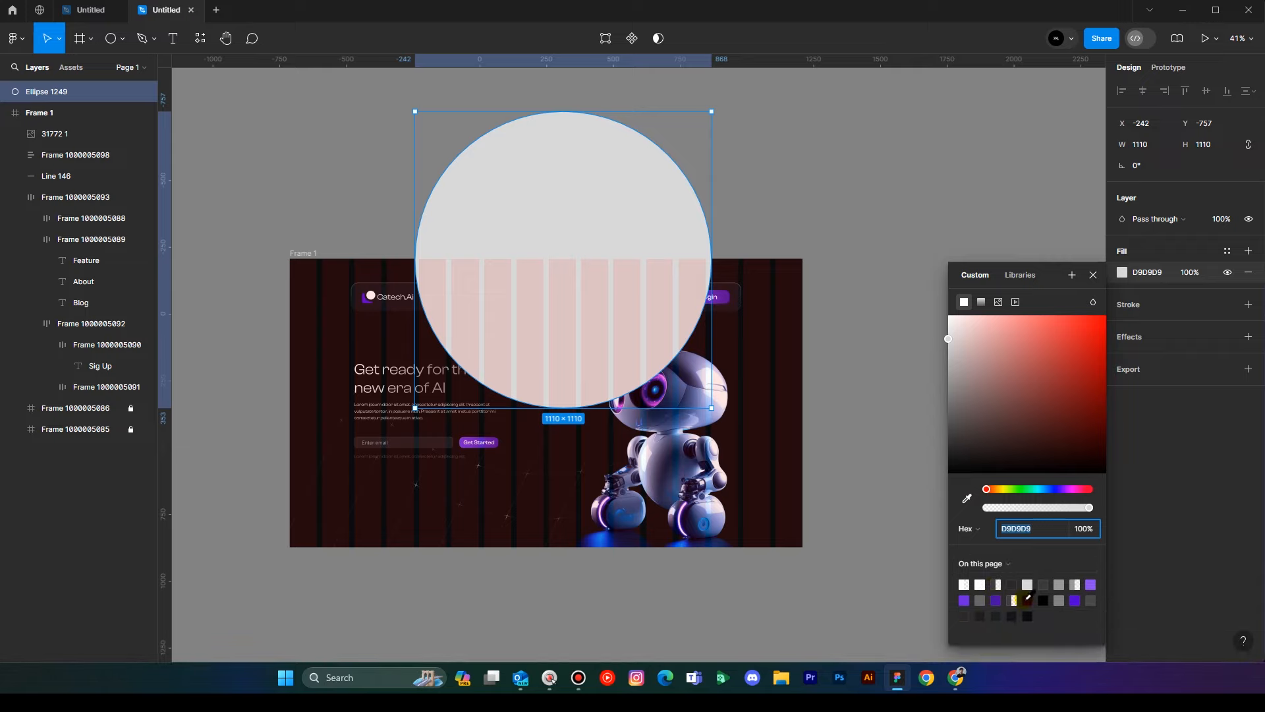
click(994, 600)
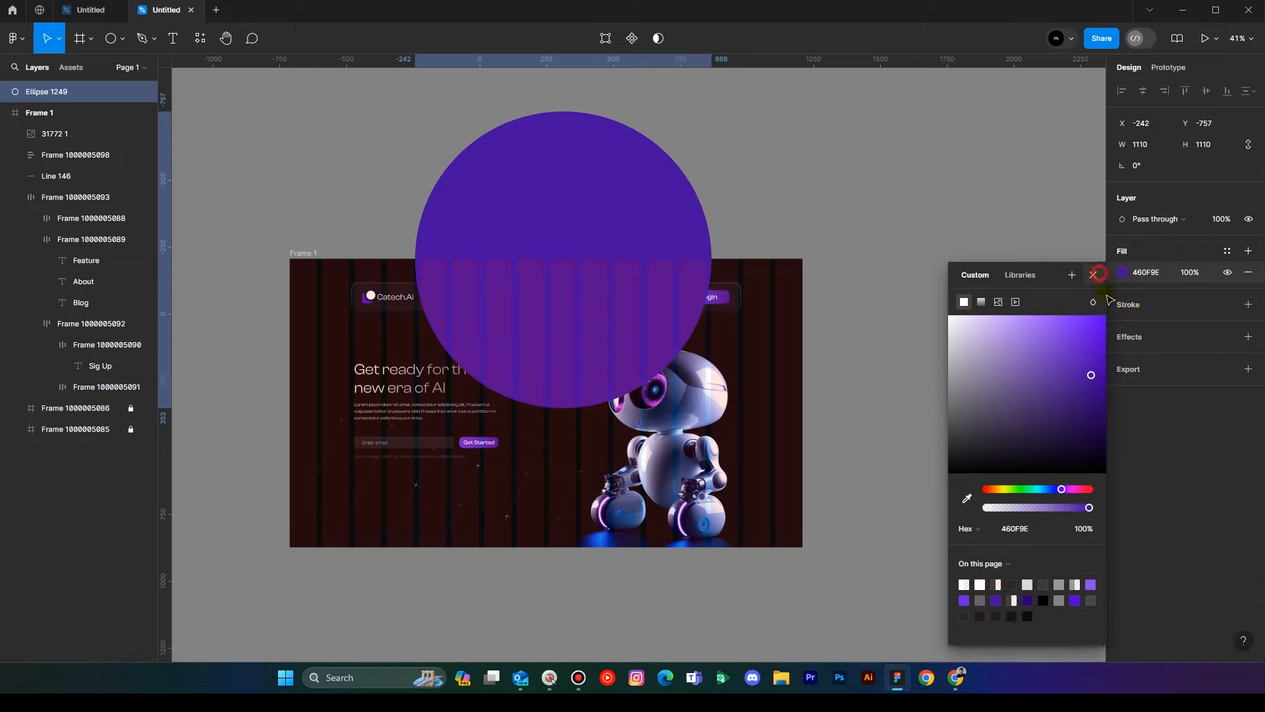
Add a layer blur of about 157 to the purple circle.
click(1227, 337)
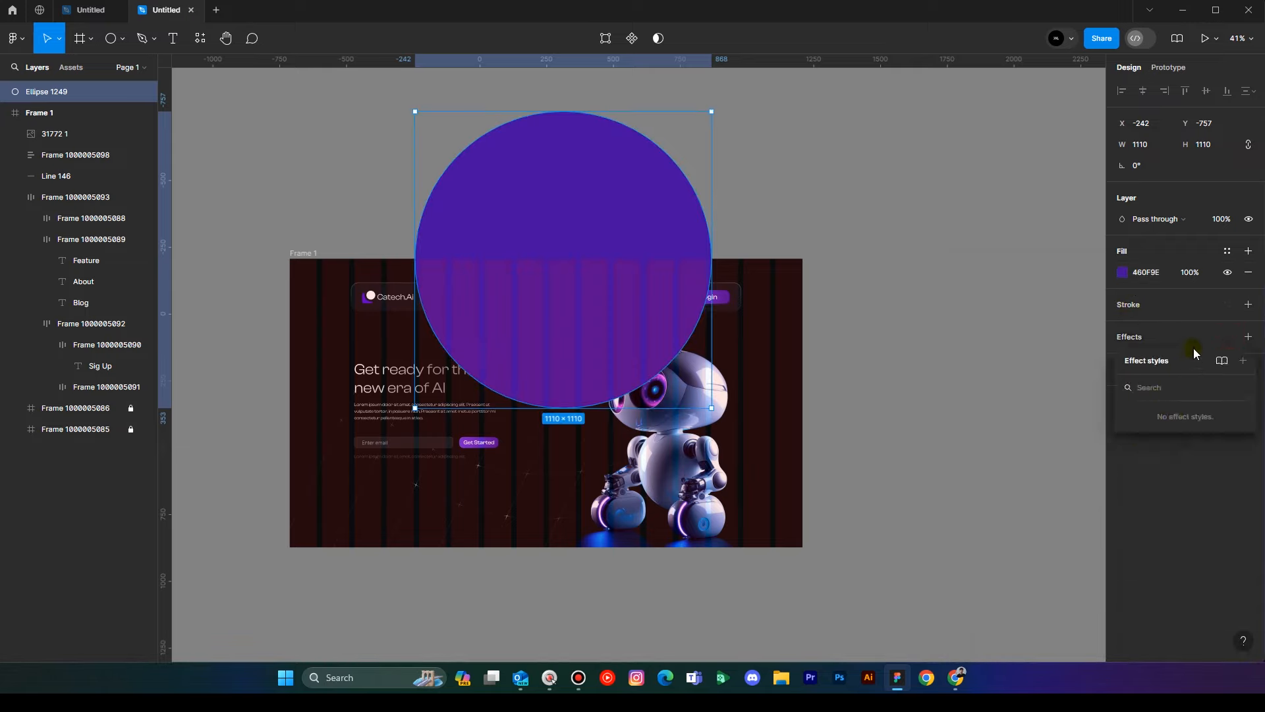
click(1245, 339)
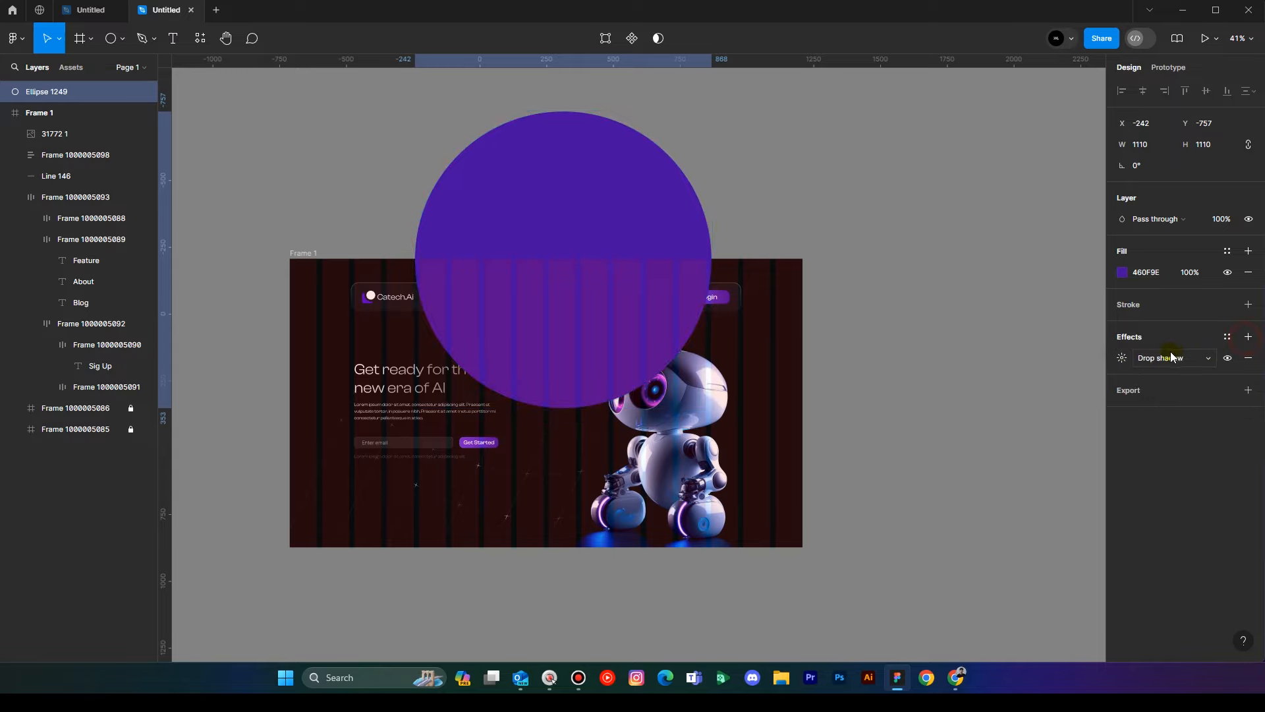
click(1163, 359)
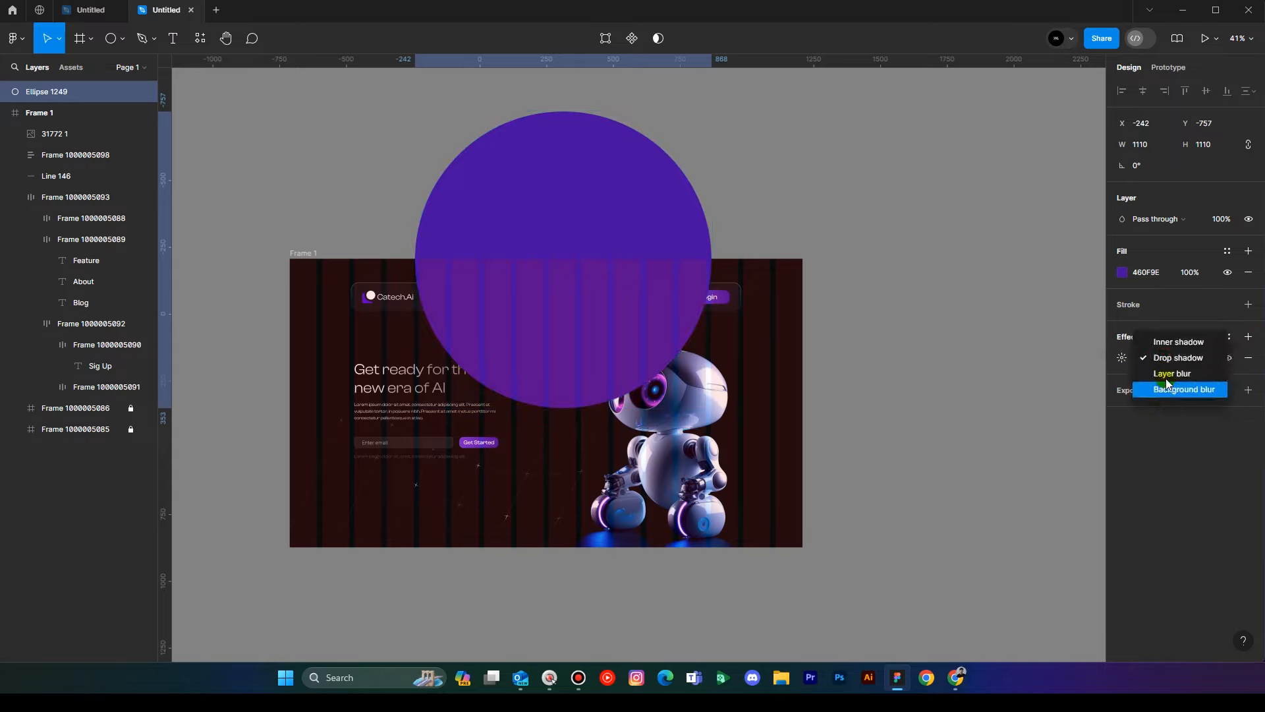
click(1165, 374)
click(1121, 359)
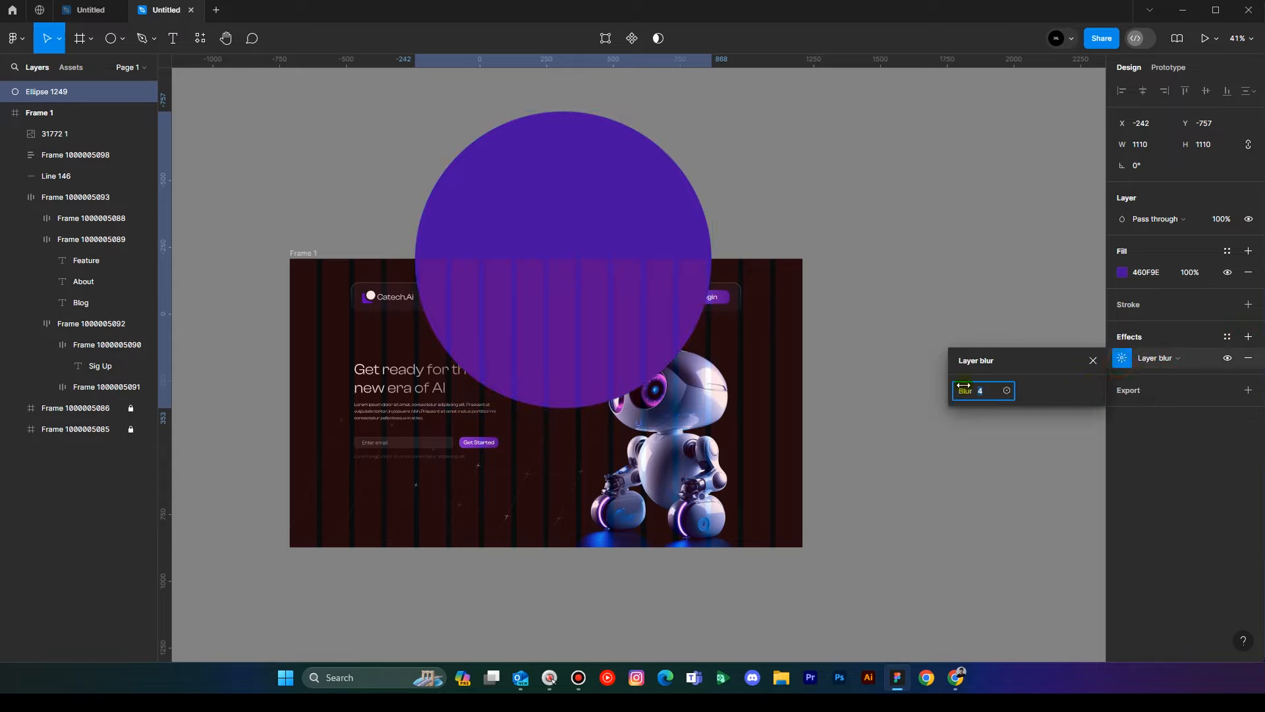
drag(963, 385, 956, 385)
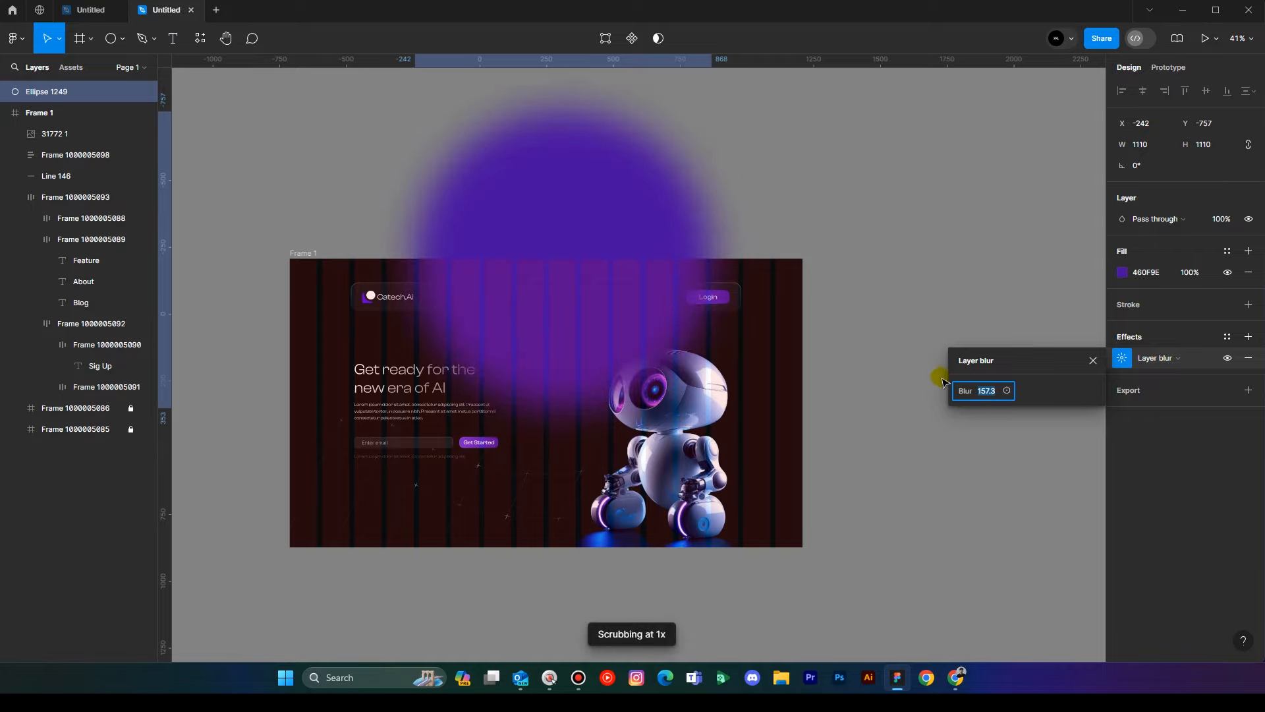
click(1093, 361)
click(1021, 367)
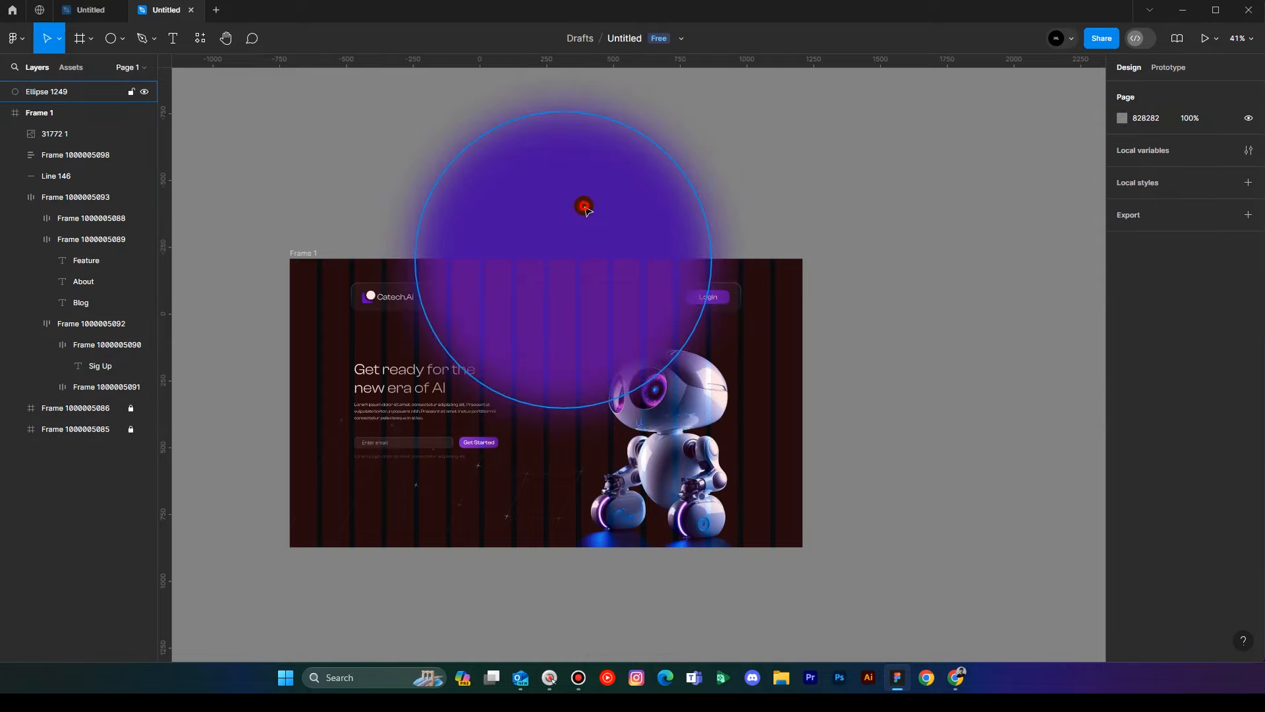
Move the blurred circle down into Frame 1 and send it behind the robot image and hero text block.
click(584, 206)
drag(595, 276, 562, 409)
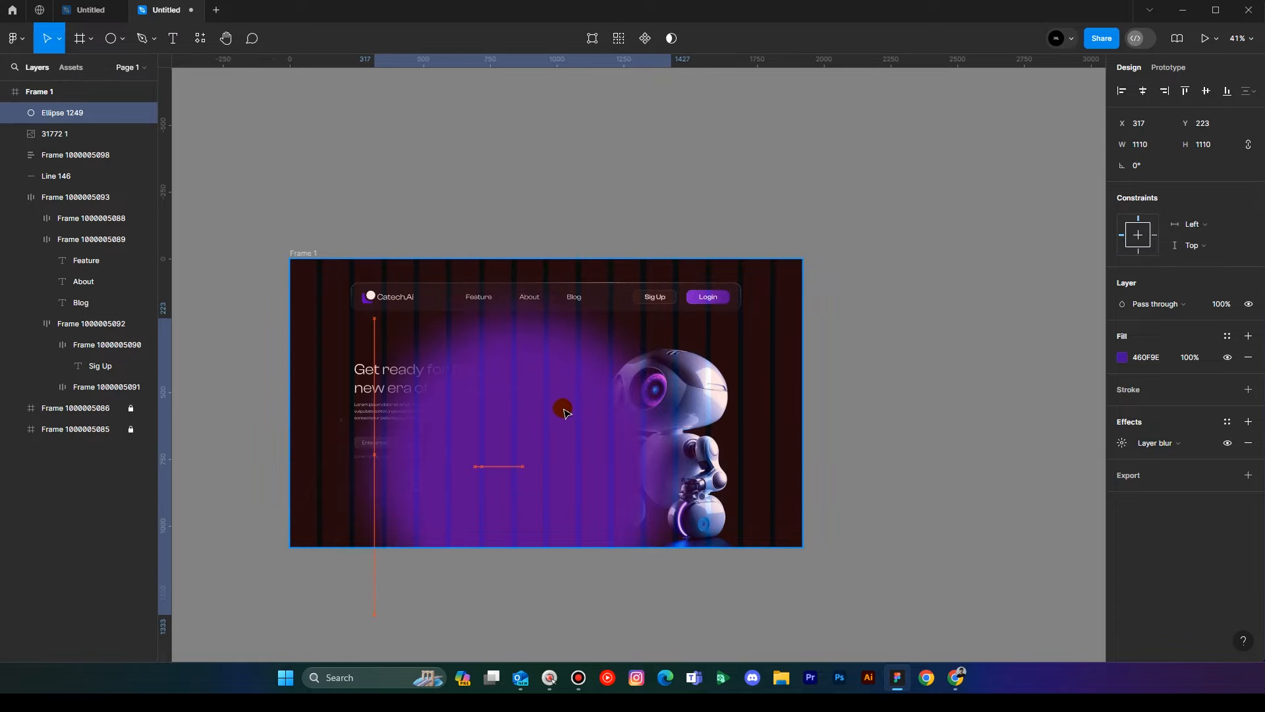
key(ctrl+bracketleft)
key(ctrl+bracketleft)
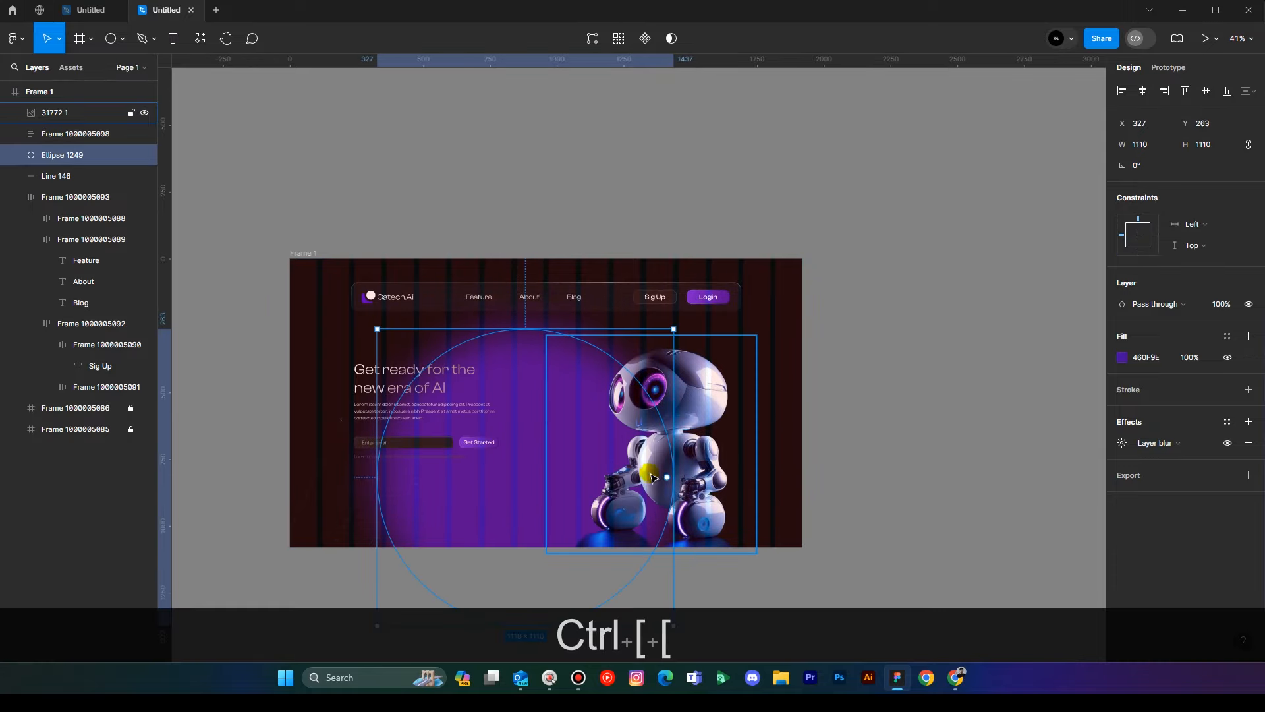
Stretch the purple circle into a 2480 × 1110 ellipse spanning the page and hide the layout grid.
drag(674, 469, 857, 465)
key(shift+g)
scroll(568, 419, up, 2)
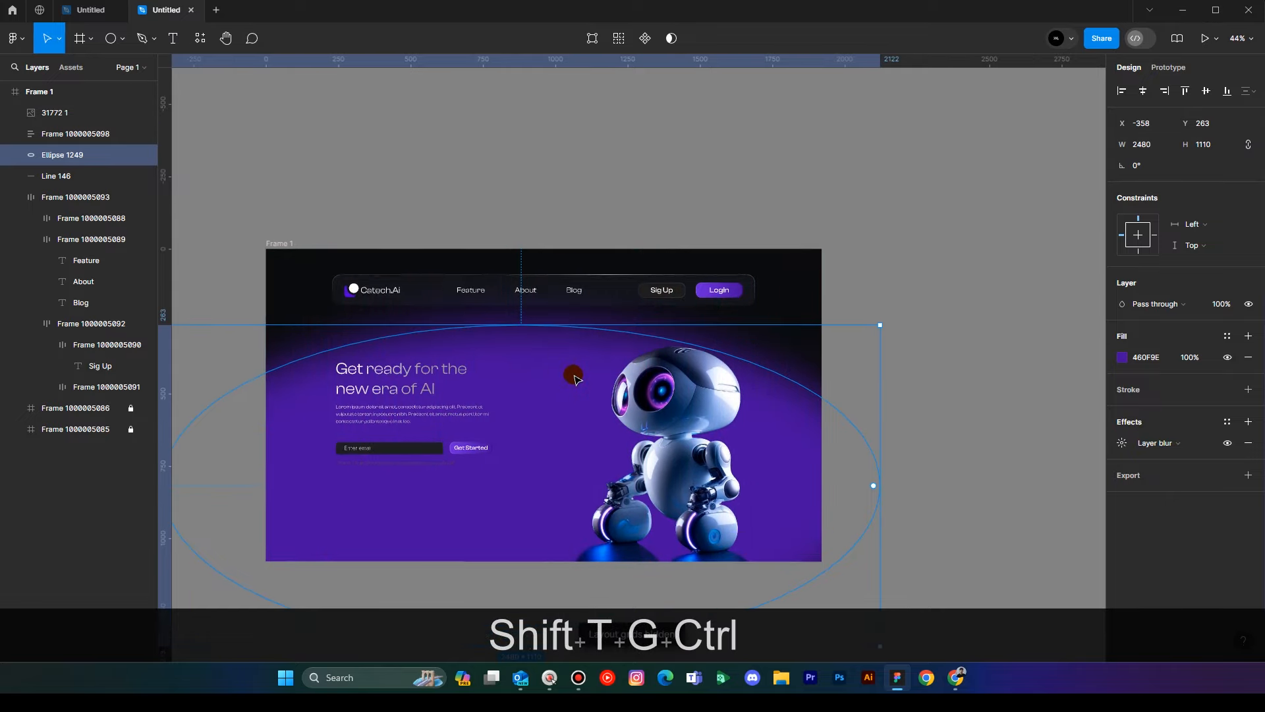
Send the purple ellipse to the very back of Frame 1's layers, below the locked background frames.
drag(346, 439, 387, 360)
key(ctrl+bracketleft)
key(ctrl+bracketleft)
key(ctrl+bracketleft)
key(ctrl+bracketleft)
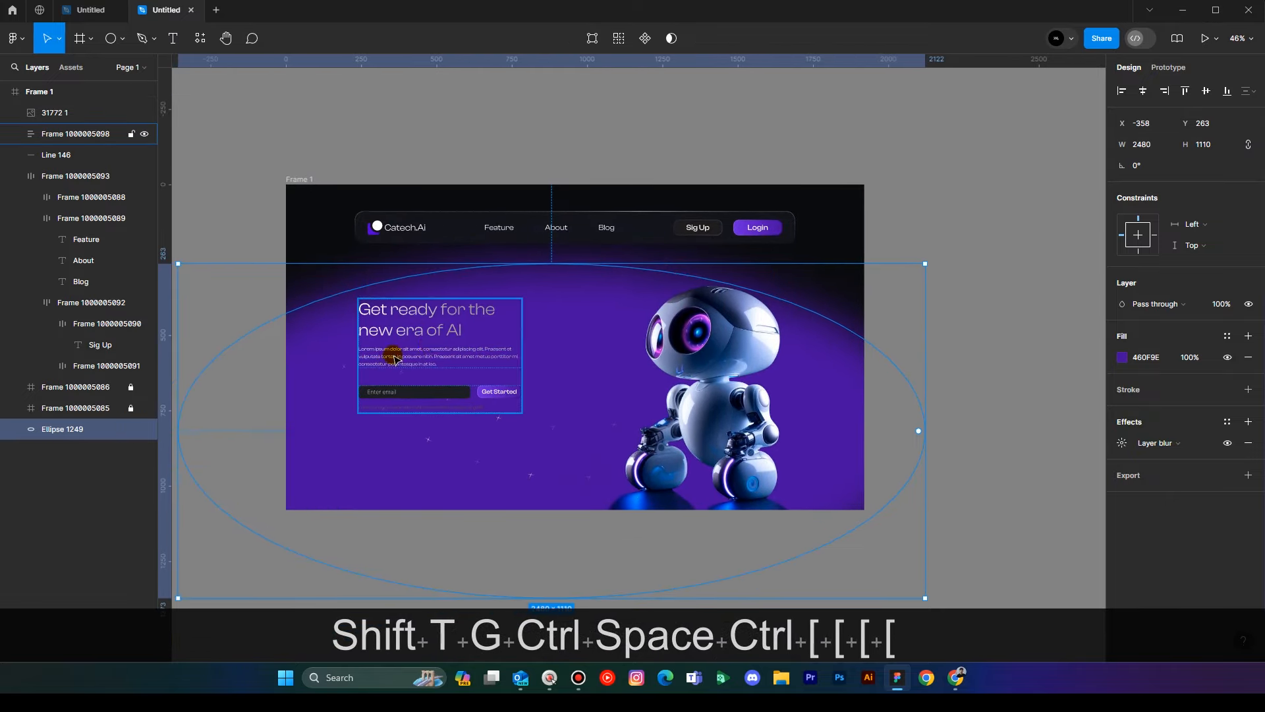
Lower the purple ellipse to about X -305, Y 605 and set its fill opacity to 50%.
drag(583, 290, 579, 400)
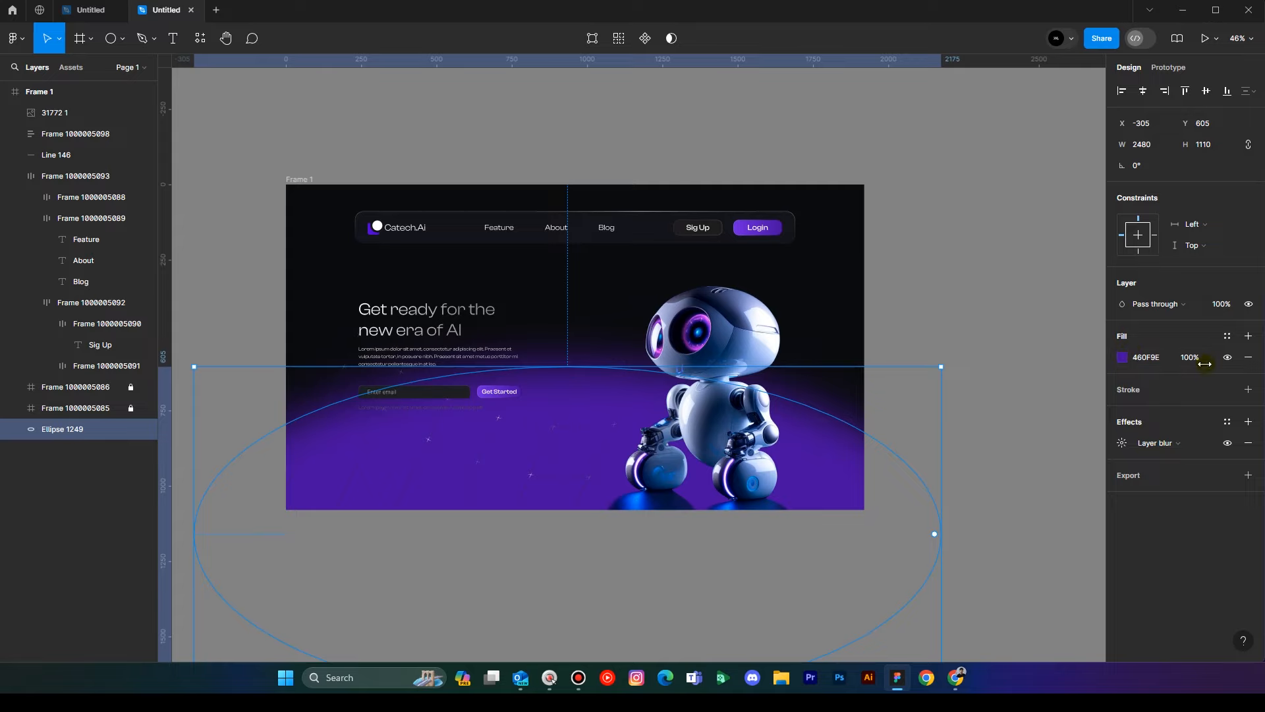
text(50)
key(Return)
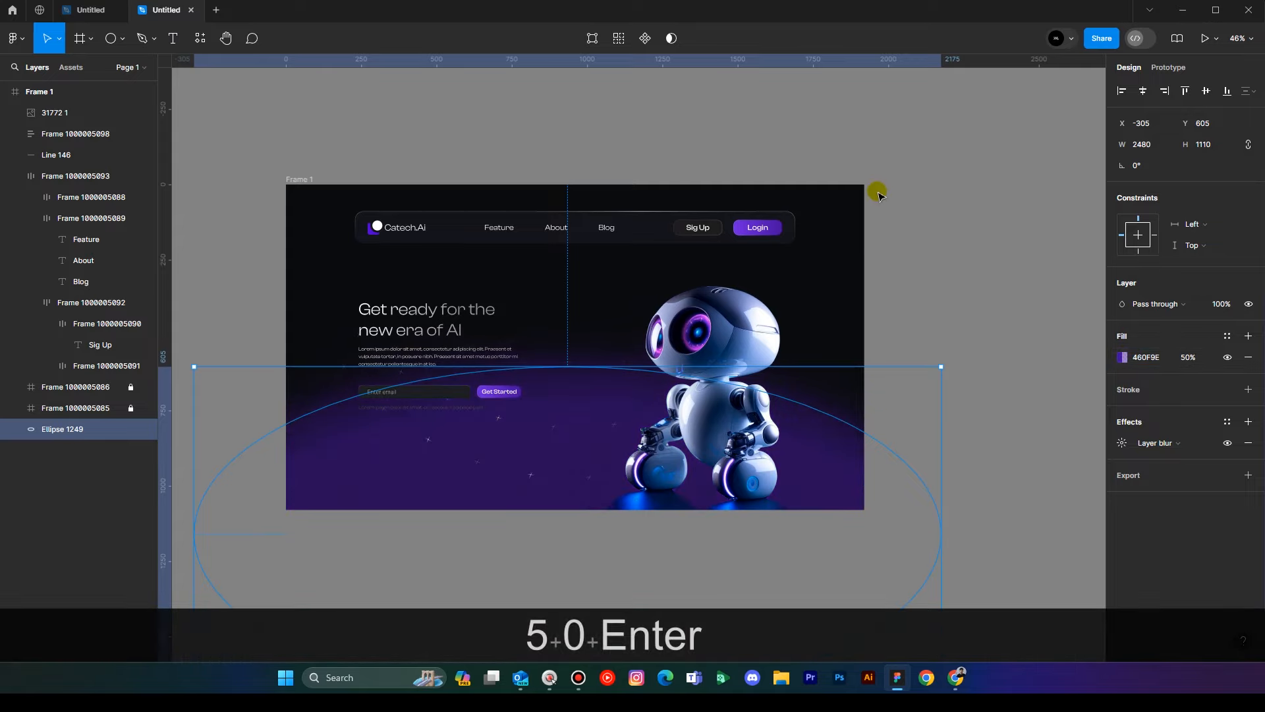
click(827, 138)
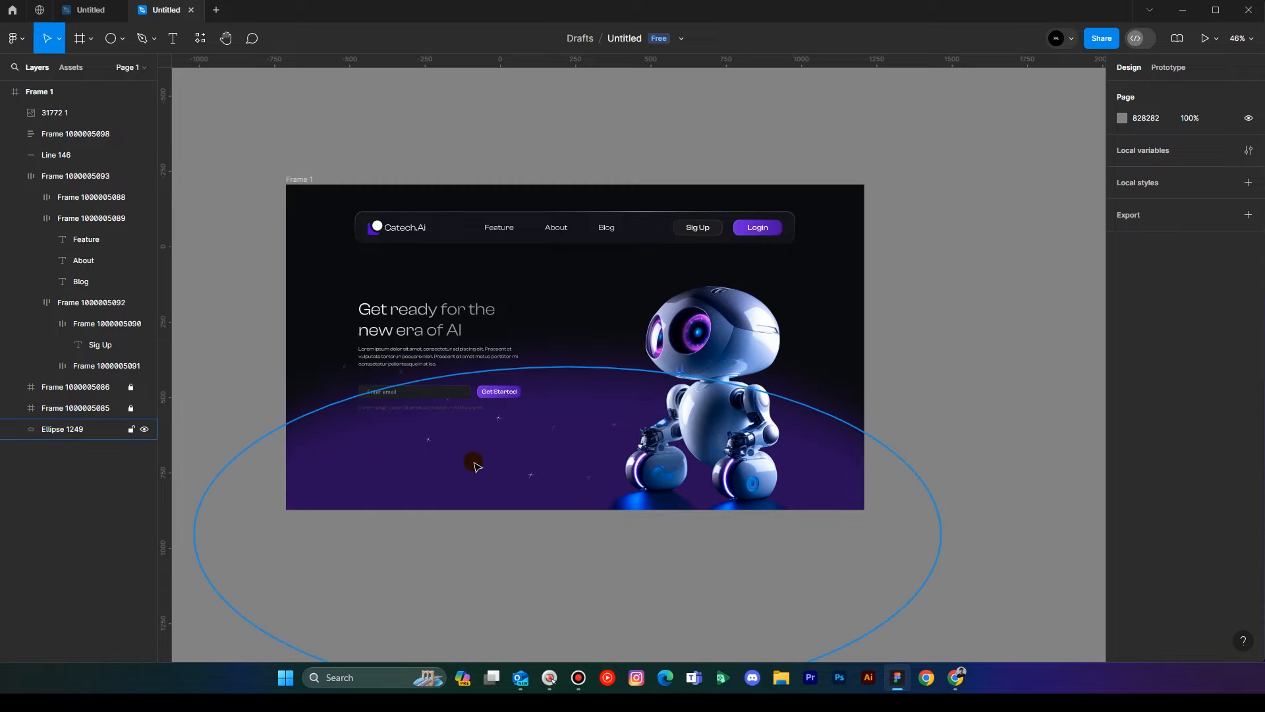
Lower the purple ellipse to about X -289, Y 807, and undo the extra move toward the robot.
click(508, 467)
drag(572, 426, 466, 407)
key(super)
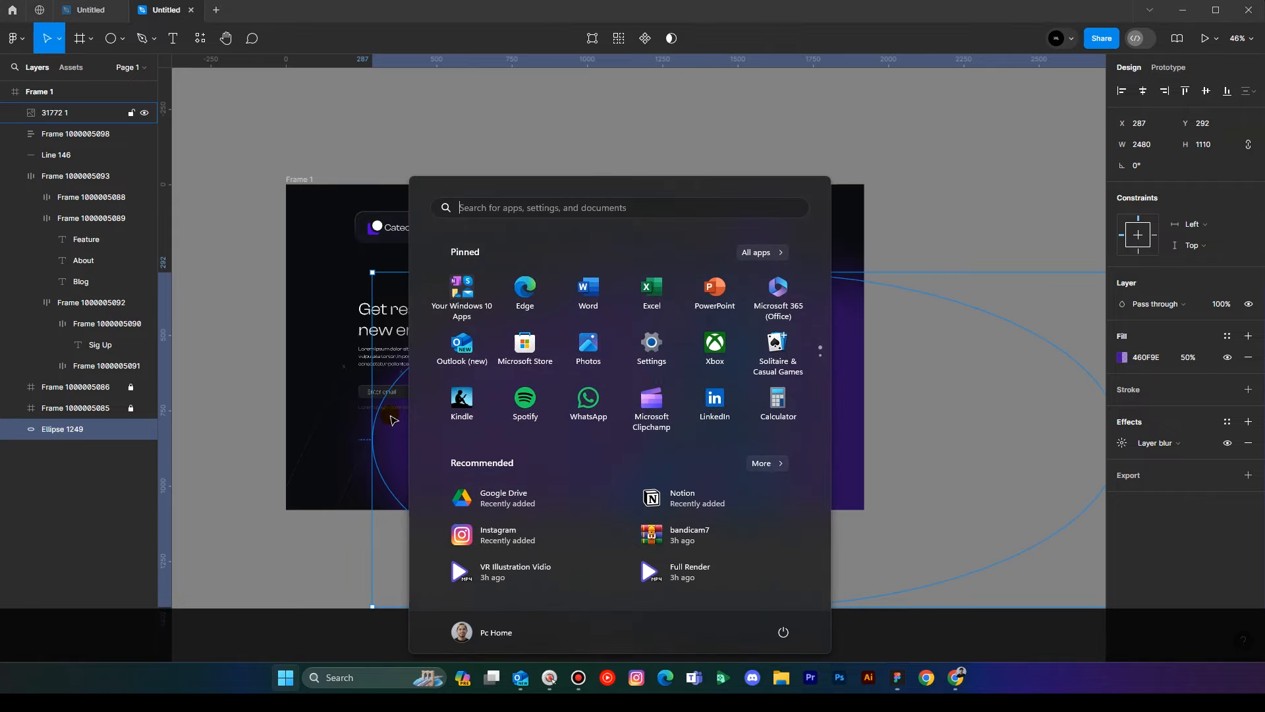
click(380, 427)
key(ctrl+z)
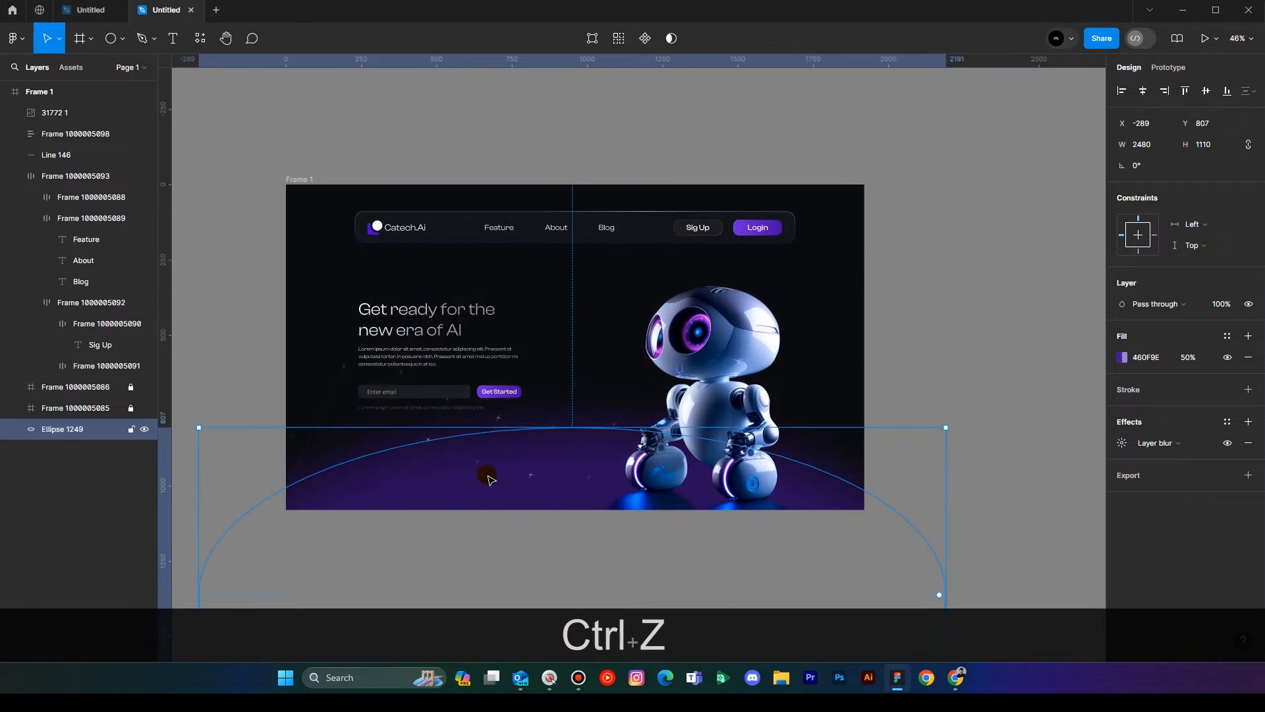
Duplicate the purple ellipse and narrow the copy to about 1142 × 1110 behind the robot, around X 980, Y 291.
key(alt)
drag(499, 457, 666, 330)
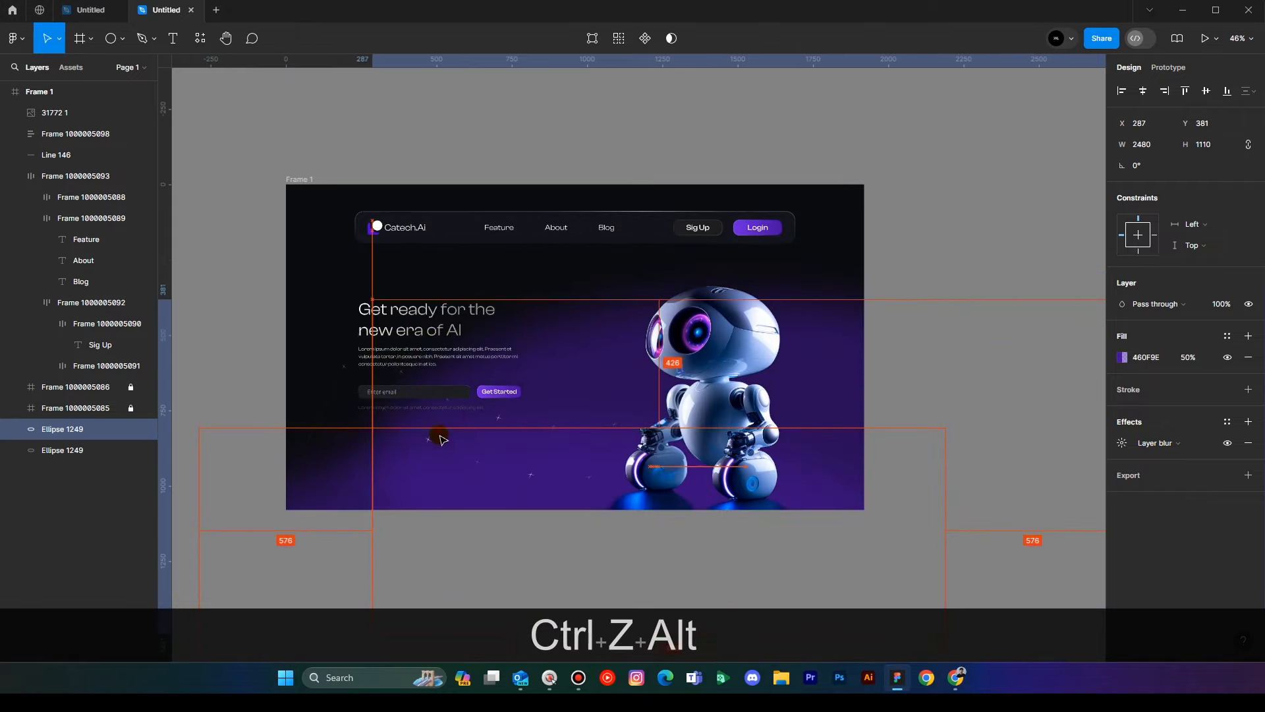
drag(499, 450, 775, 450)
drag(824, 401, 614, 379)
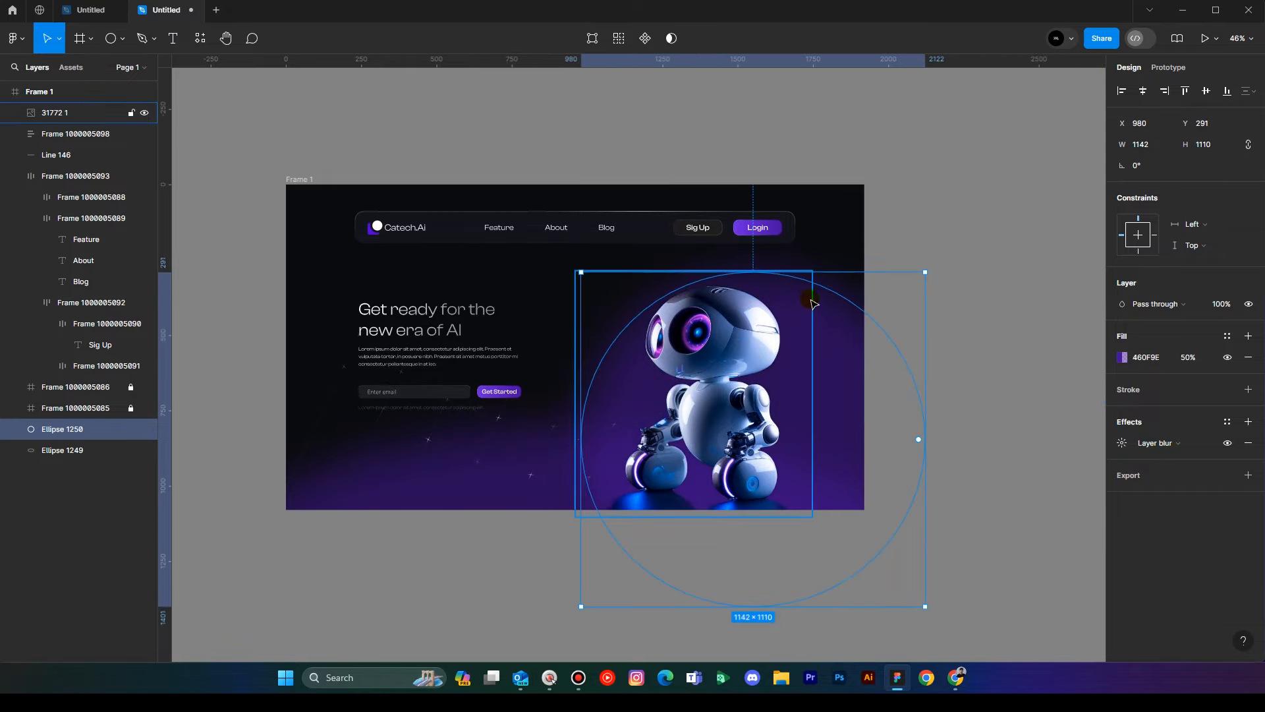
Scale the duplicated glow proportionally to about 807 × 784 and move it up behind the robot's body.
key(shift)
drag(923, 268, 809, 359)
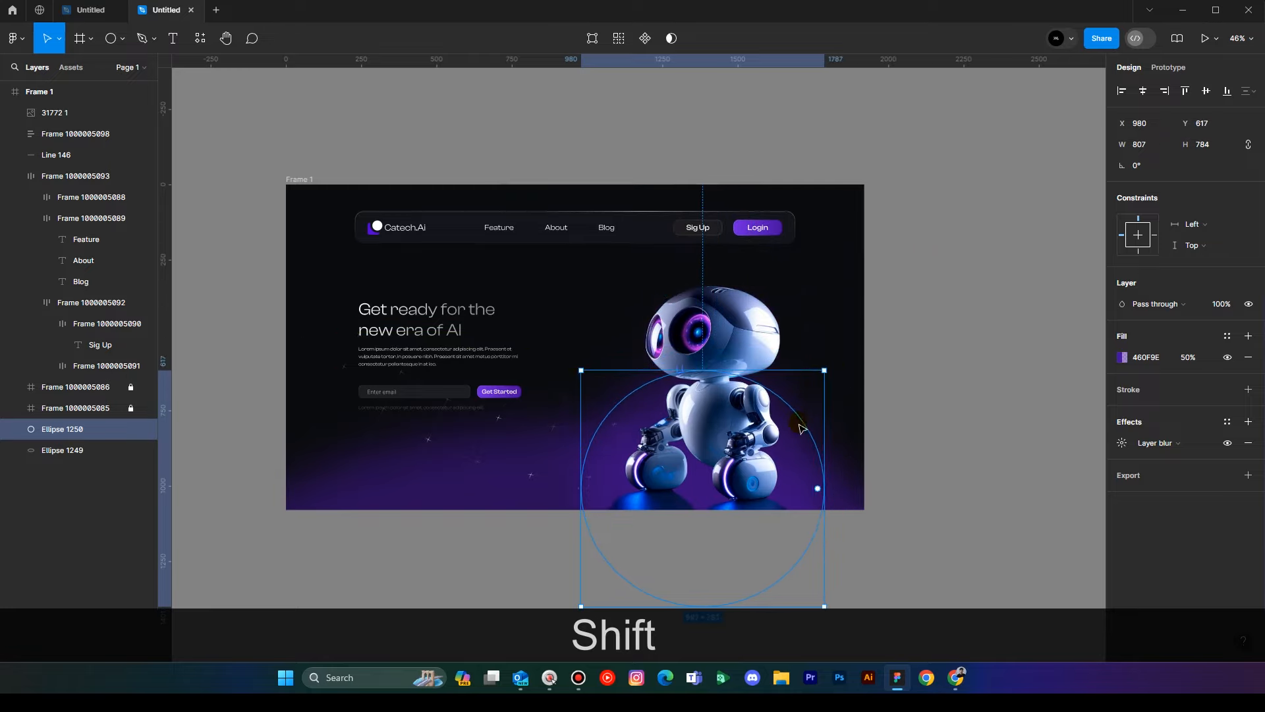
drag(809, 419, 850, 363)
click(928, 314)
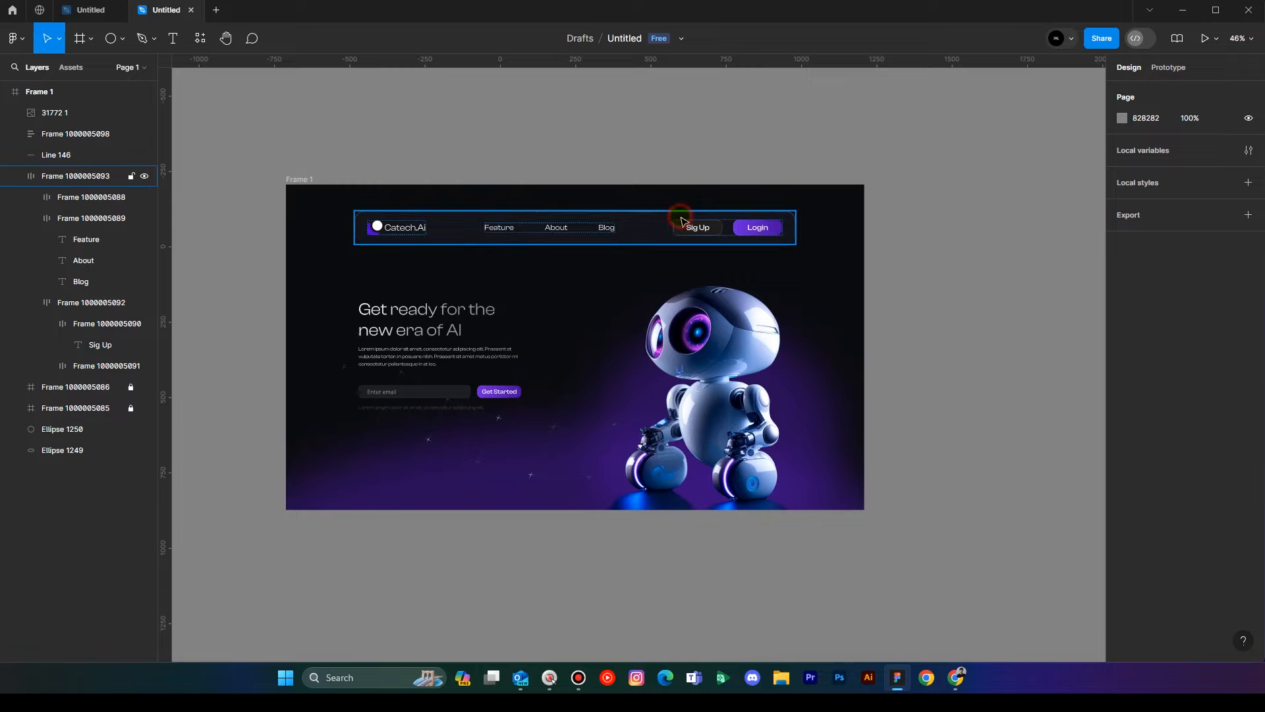
Try to set the navigation bar's fill opacity to 40%.
click(682, 224)
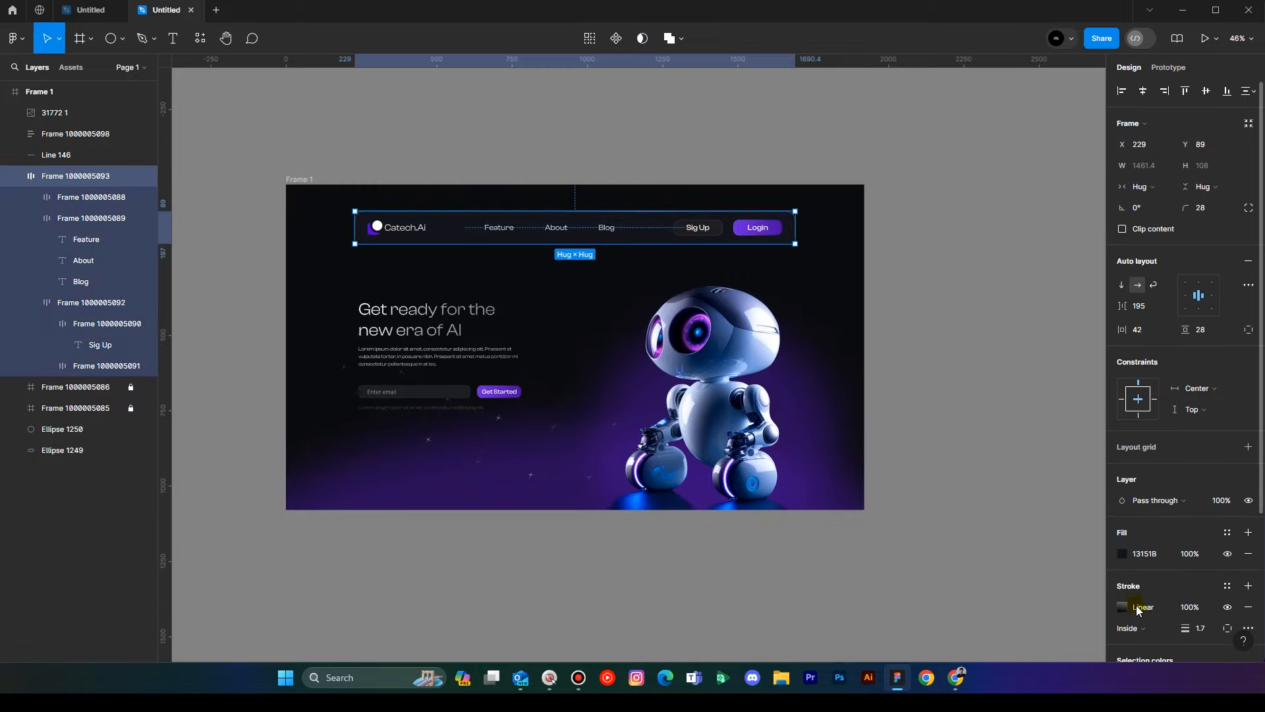
scroll(1143, 596, down, 3)
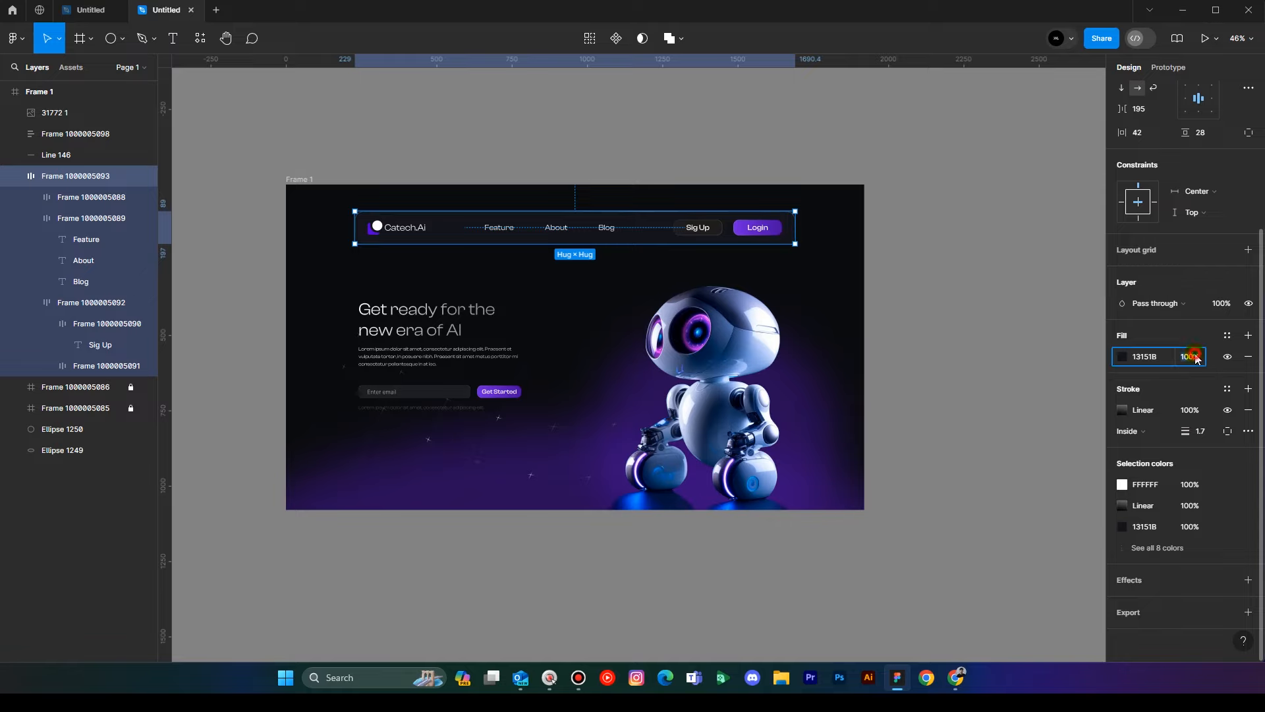
text(40\)
key(Return)
key(ctrl+z)
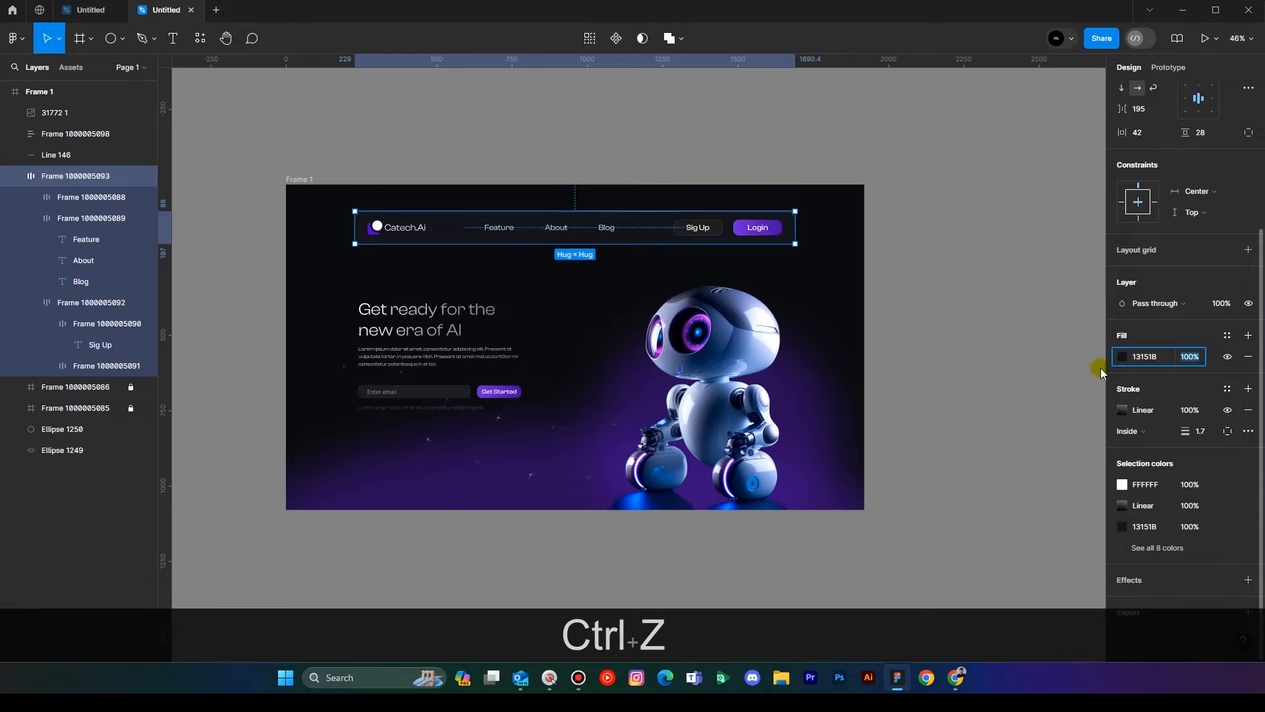
click(889, 221)
Set the navigation bar's 13151B fill opacity to 60%.
key(ctrl+z)
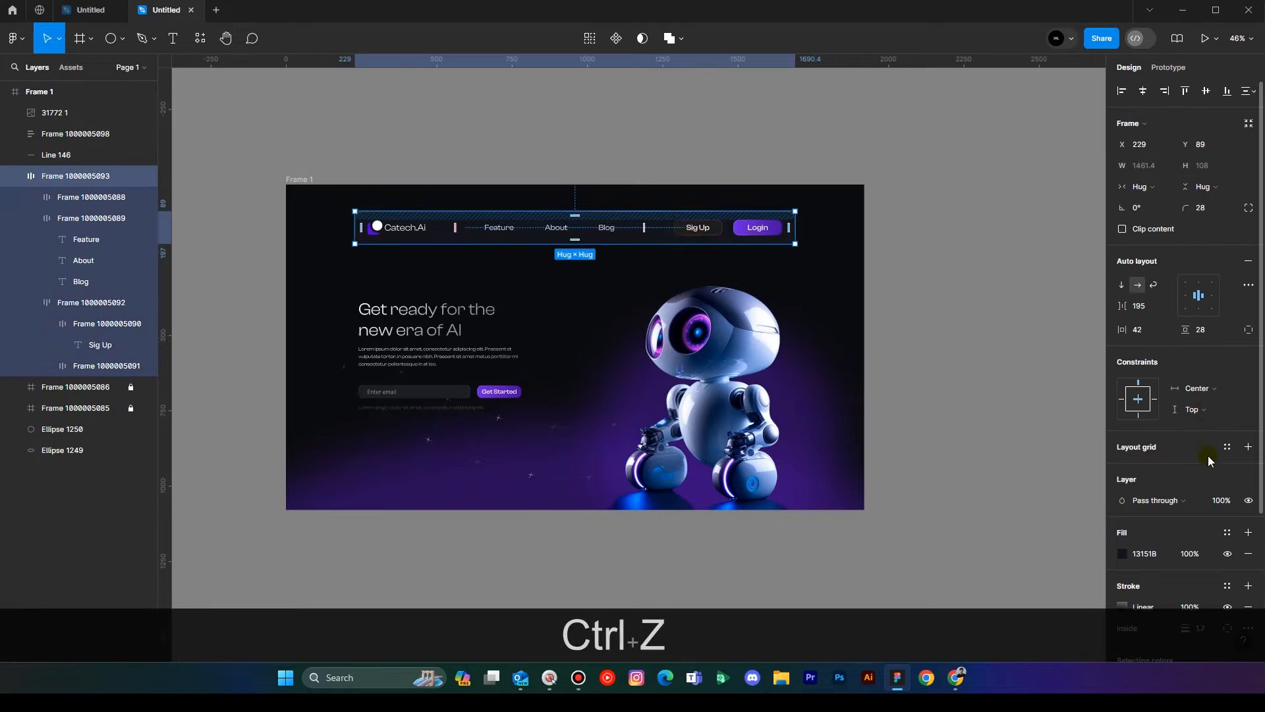
scroll(1207, 456, down, 4)
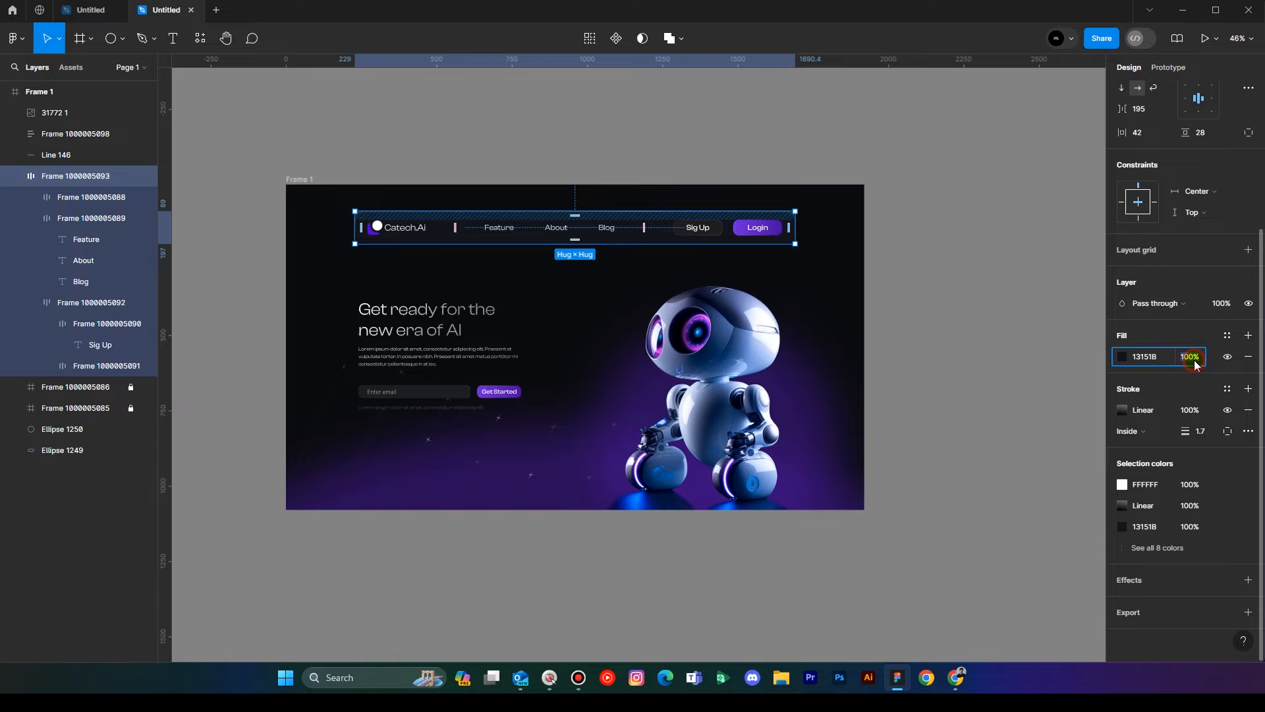
text(60)
key(Return)
click(962, 410)
scroll(867, 367, up, 1)
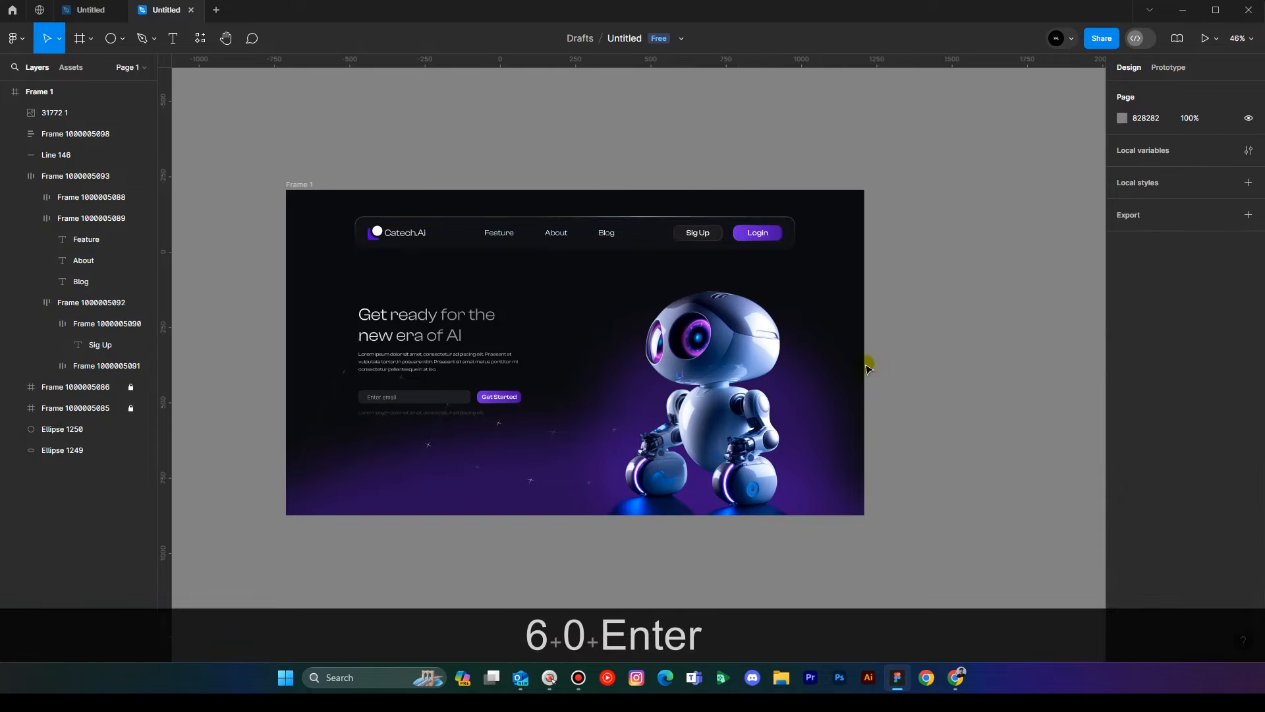
Add a background blur effect to the navigation bar frame.
click(667, 234)
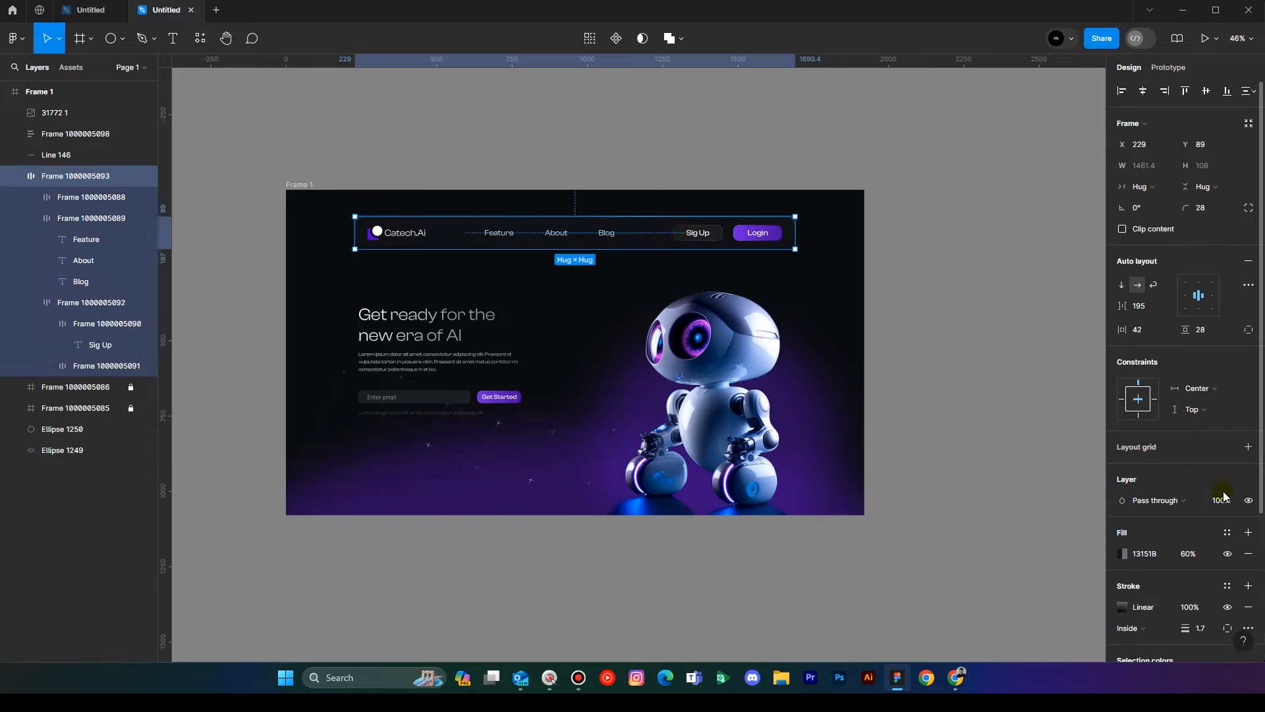
scroll(1215, 520, down, 3)
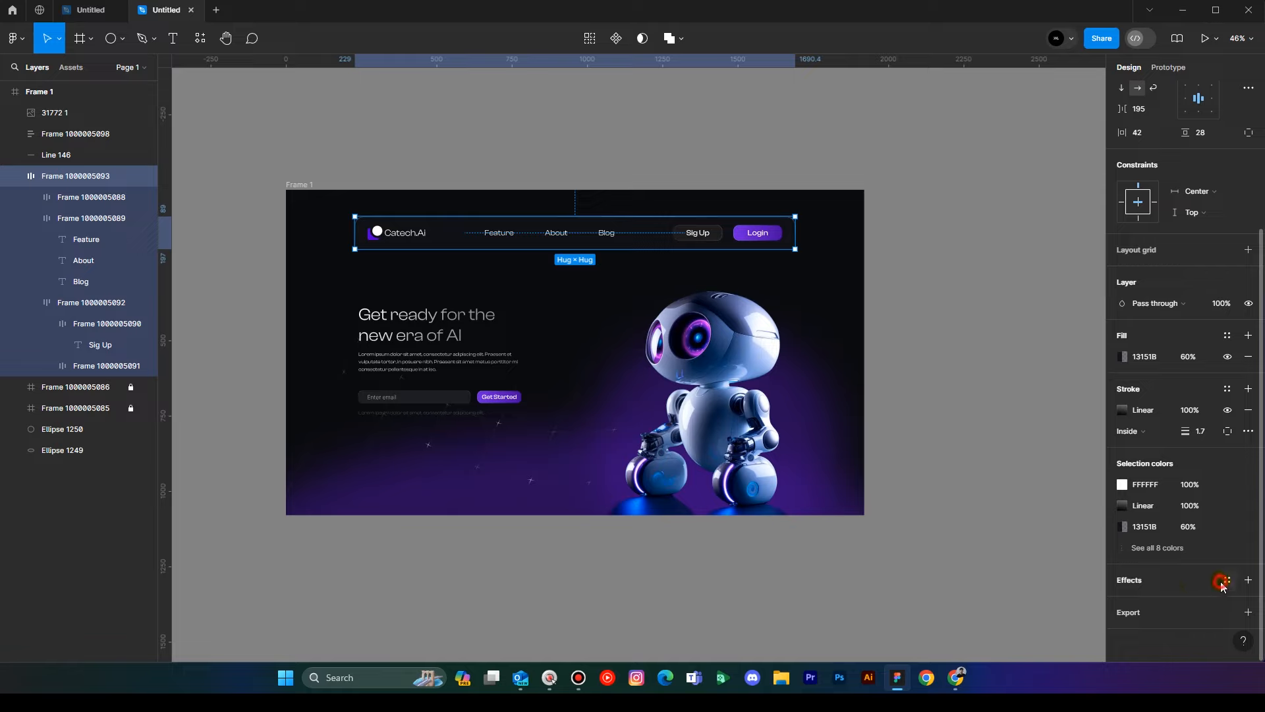
click(1224, 581)
click(1210, 563)
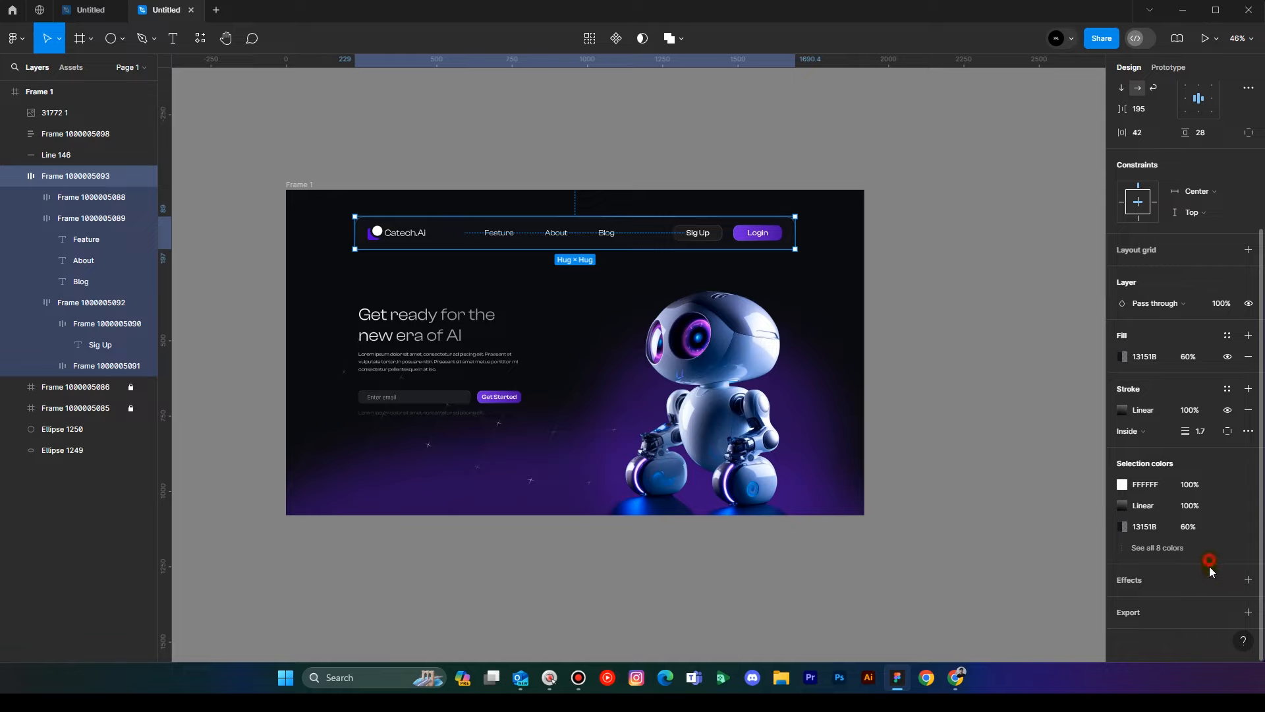
click(1246, 581)
click(1168, 598)
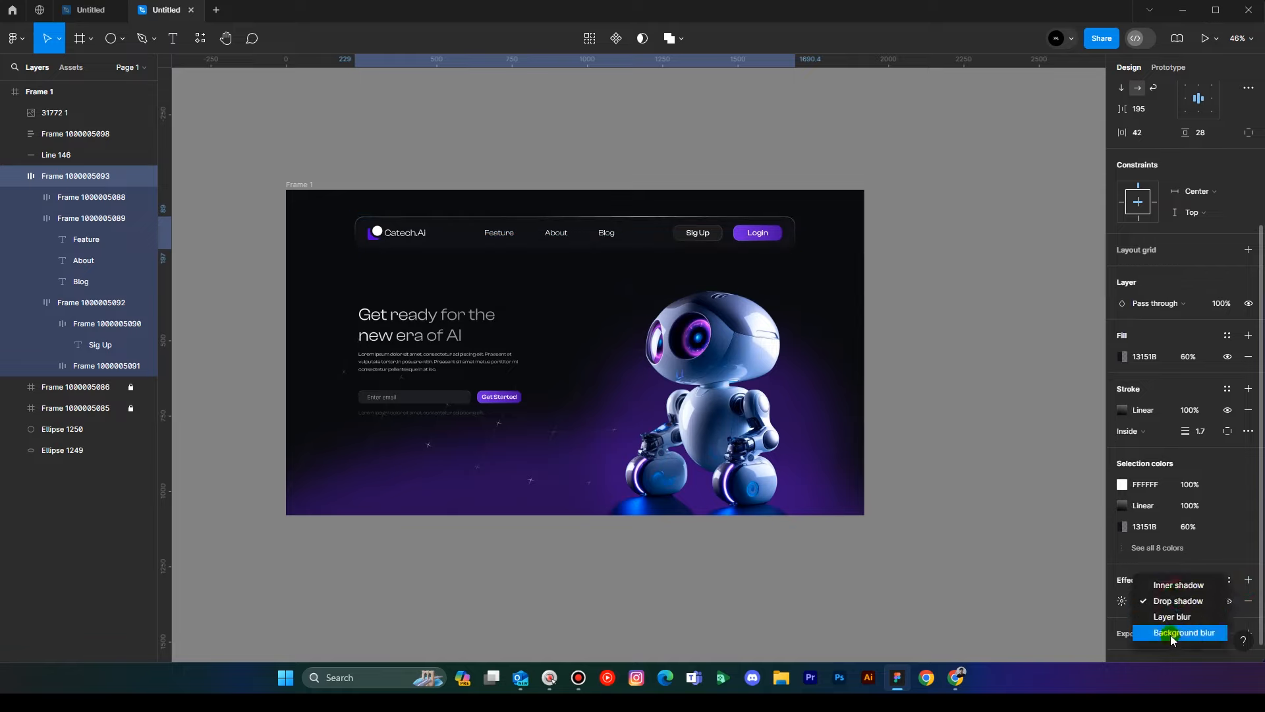
click(1169, 632)
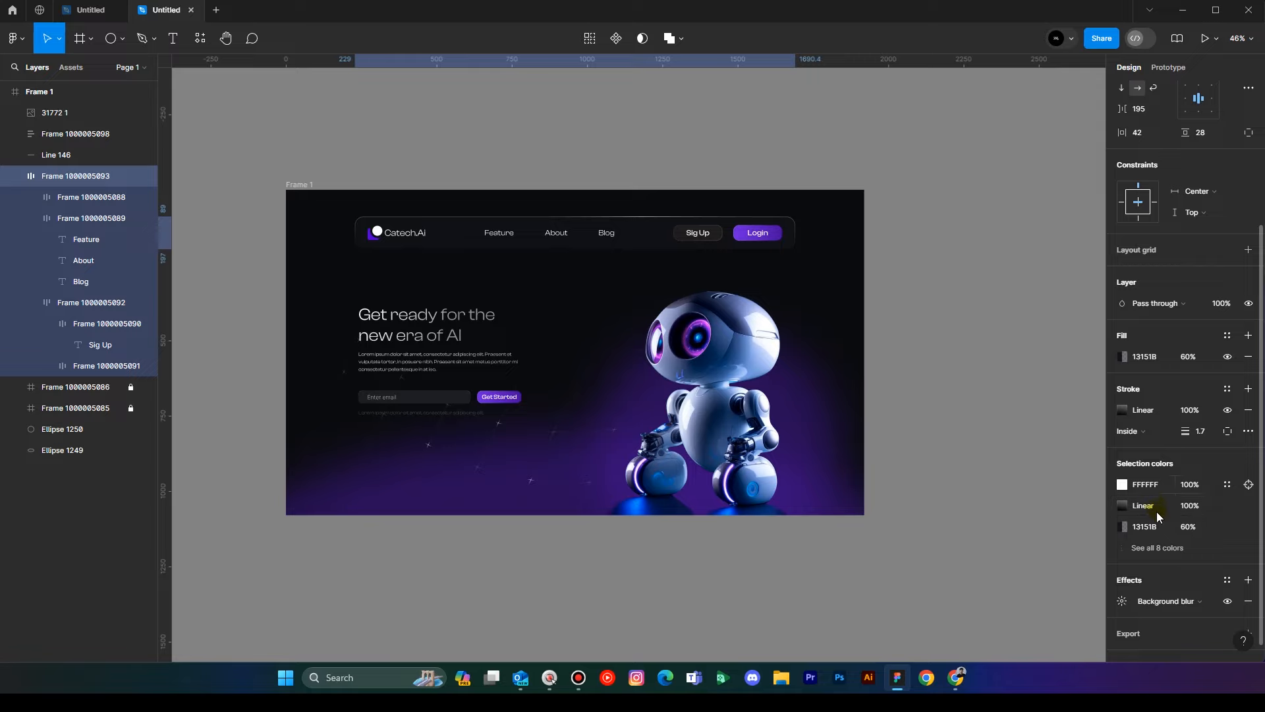
click(1122, 604)
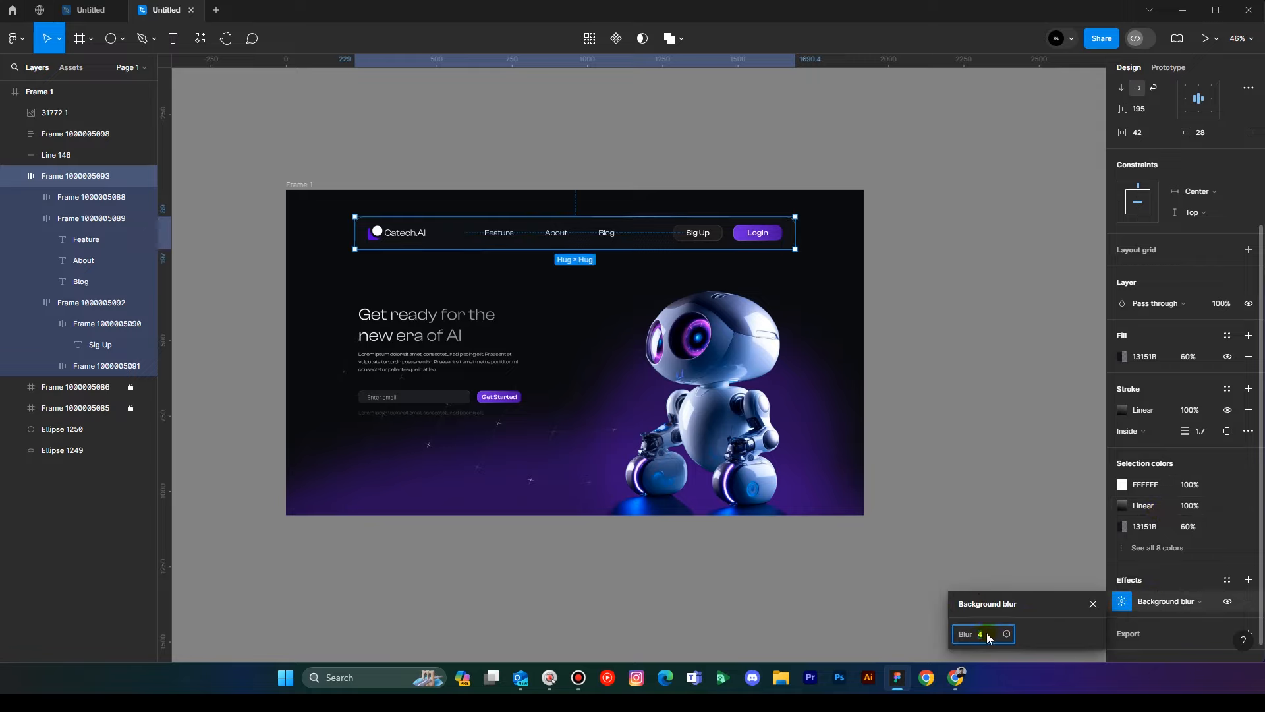
click(916, 361)
Scale the hero text block with its email form proportionally up to about 656 × 457.
key(space)
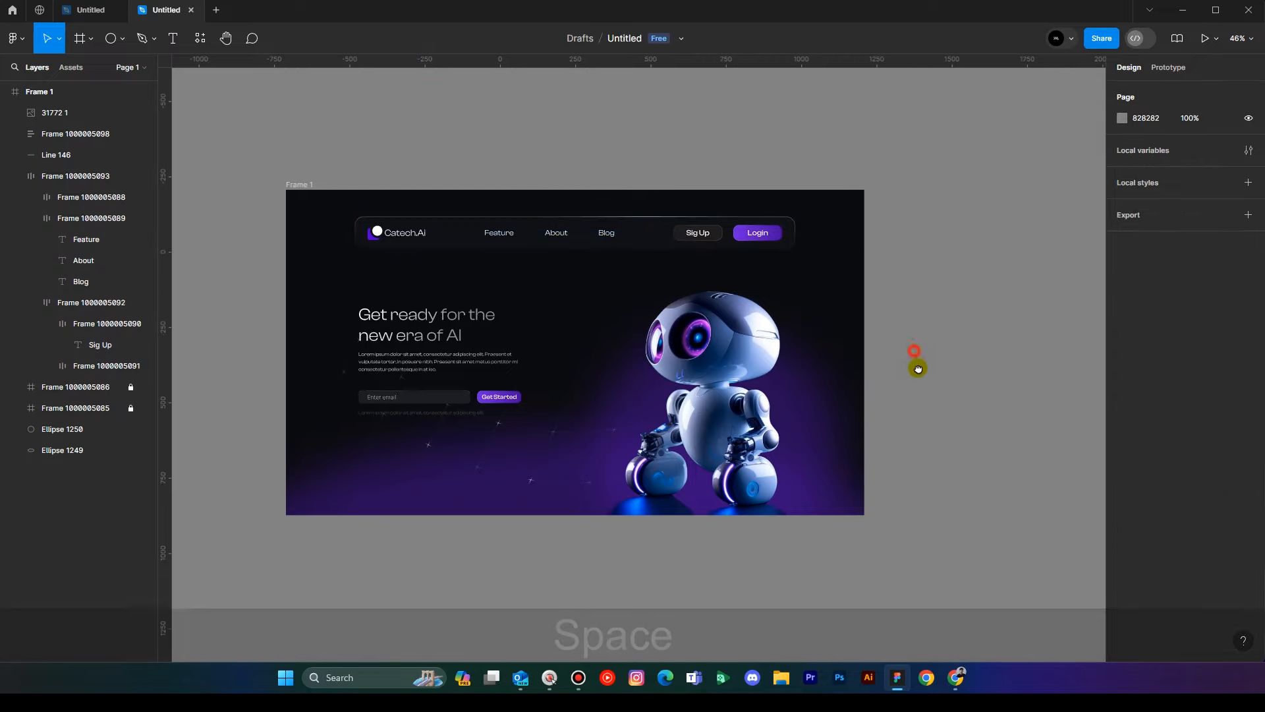
drag(918, 369, 907, 346)
scroll(909, 369, down, 4)
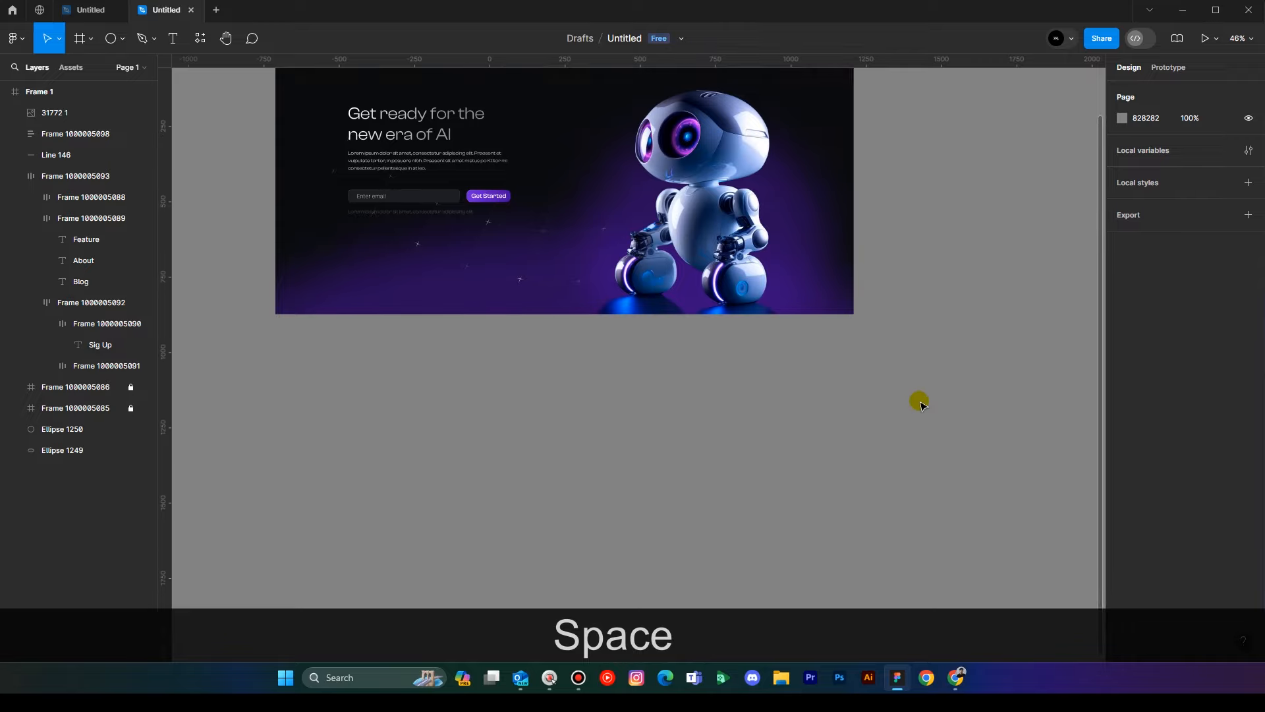
scroll(918, 401, up, 3)
click(288, 166)
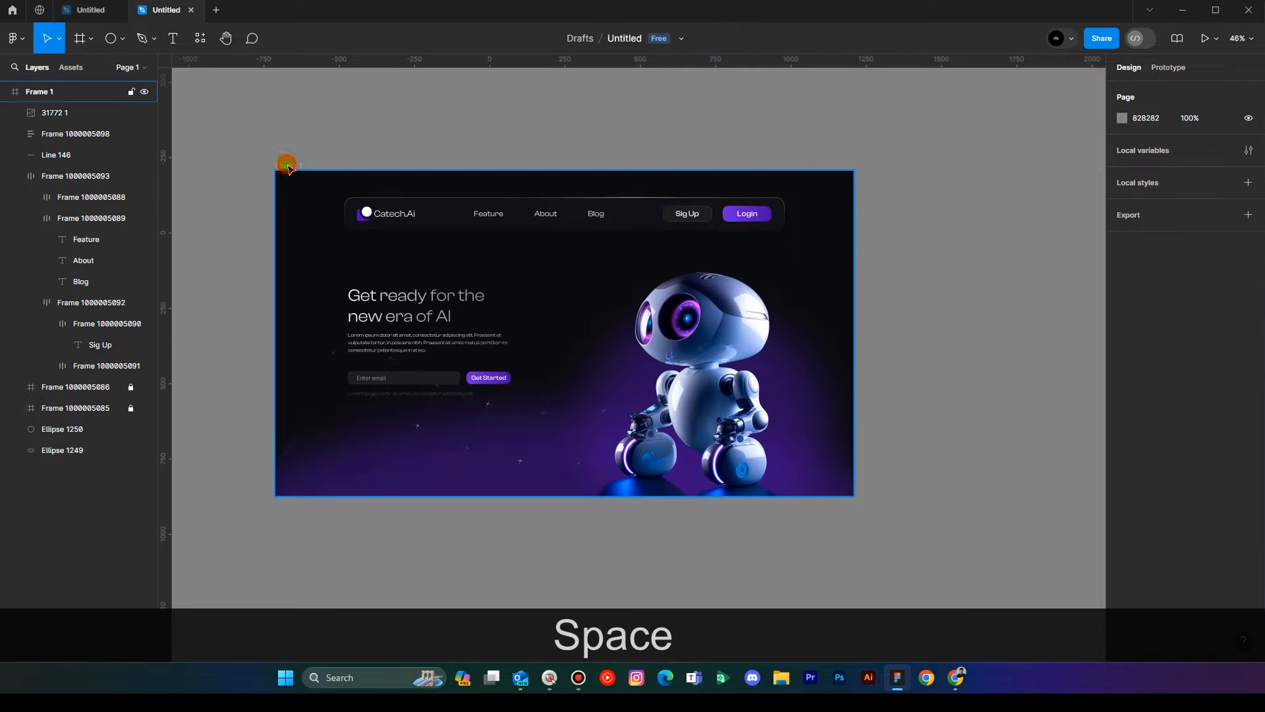
click(340, 154)
drag(330, 144, 354, 162)
click(400, 338)
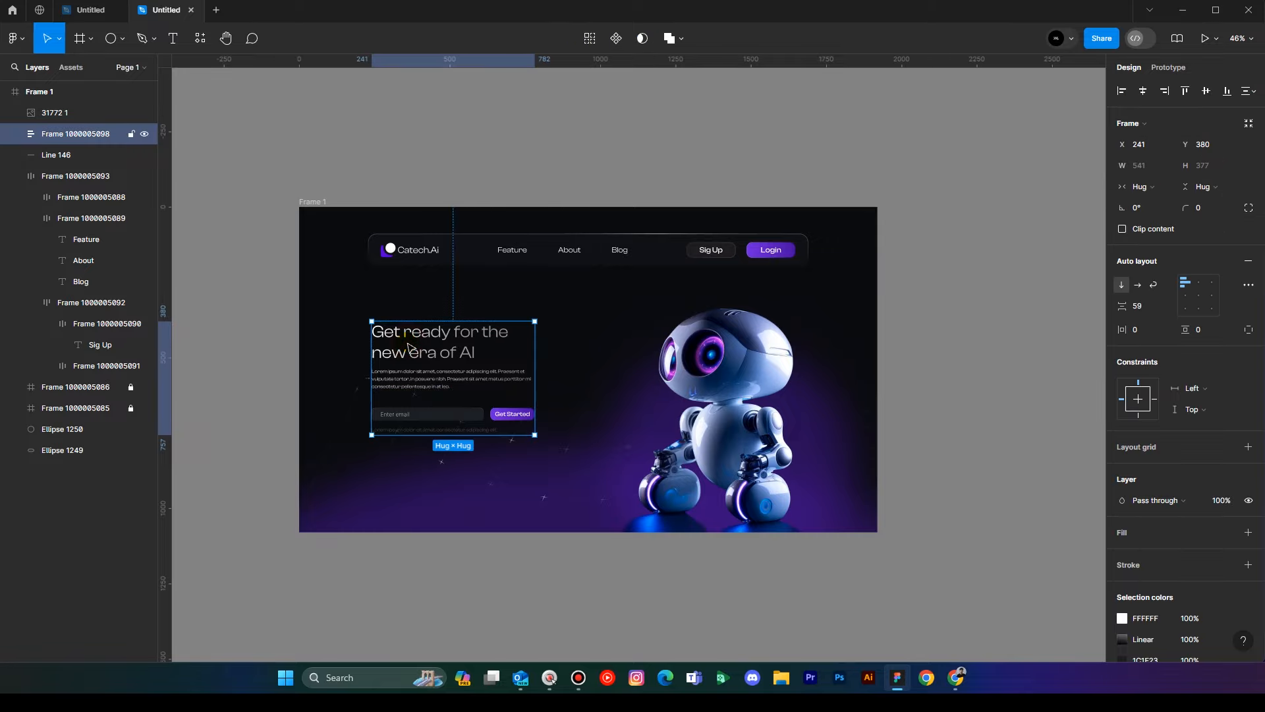
key(shift+k)
drag(534, 321, 570, 303)
click(340, 313)
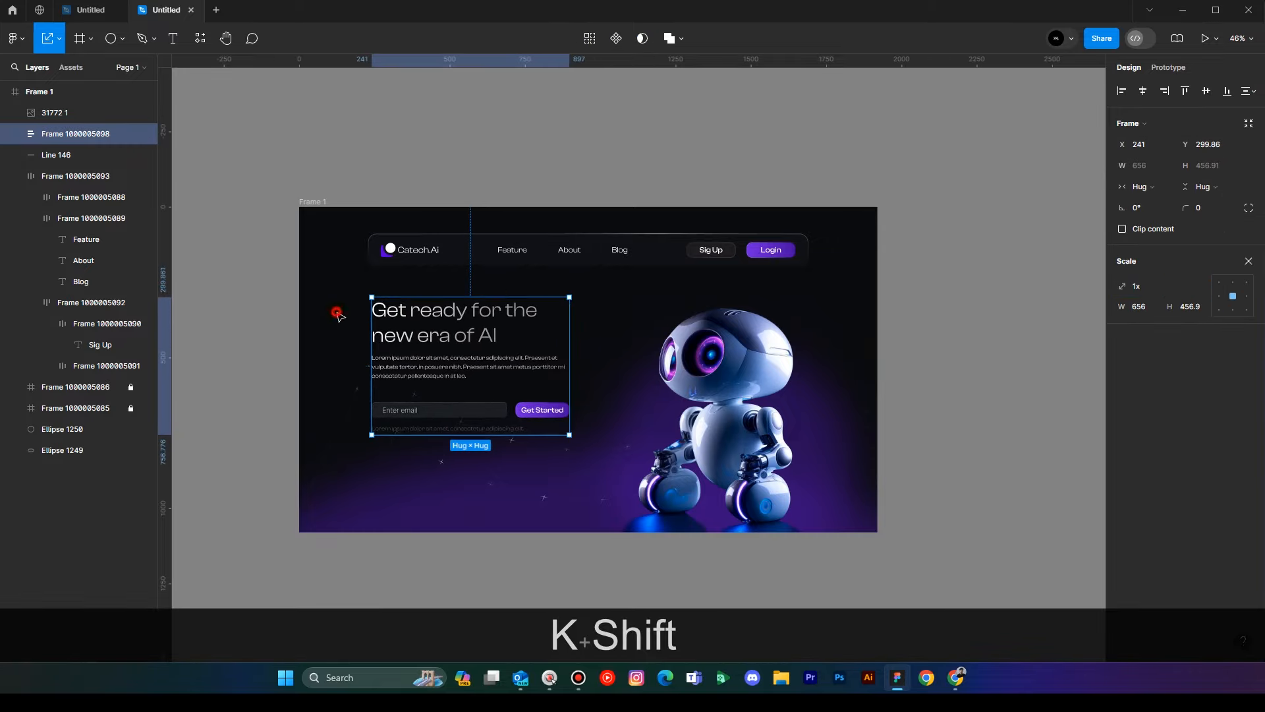
Change the grey end stop of the "Get ready for the new era of AI" heading's linear gradient to white.
drag(283, 302, 305, 297)
click(409, 323)
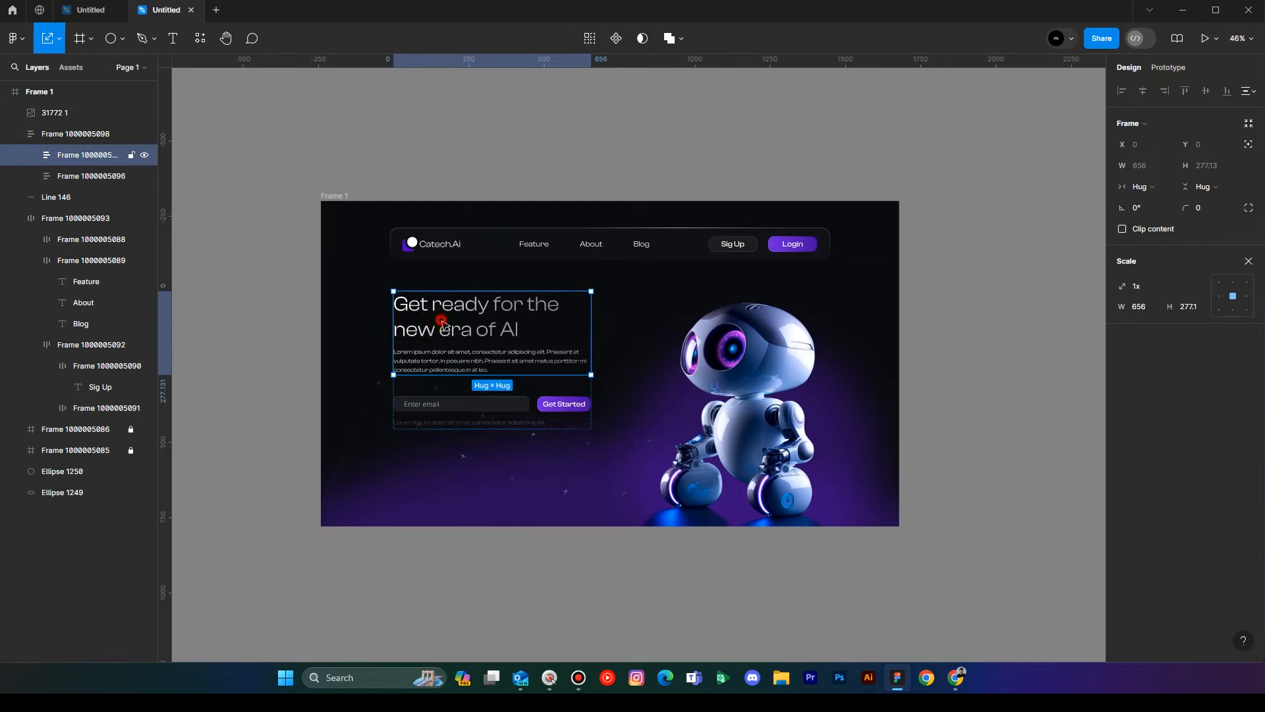
double_click(434, 323)
key(v)
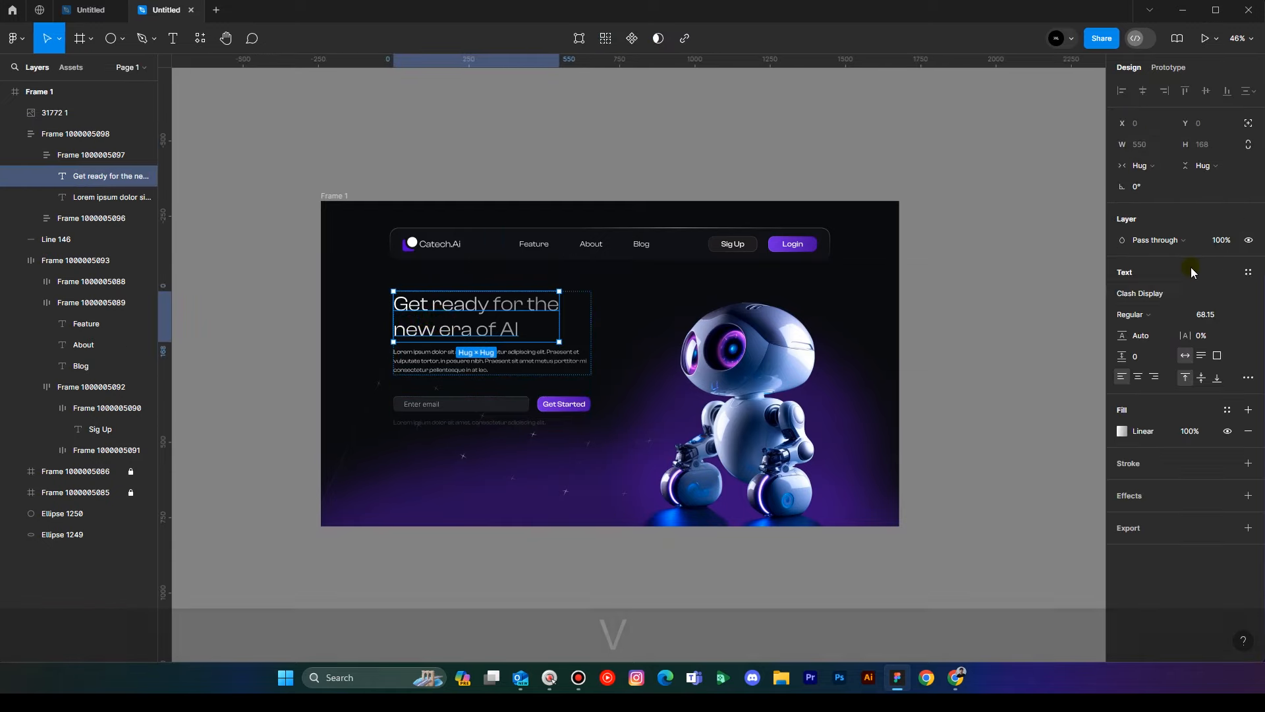
click(1122, 431)
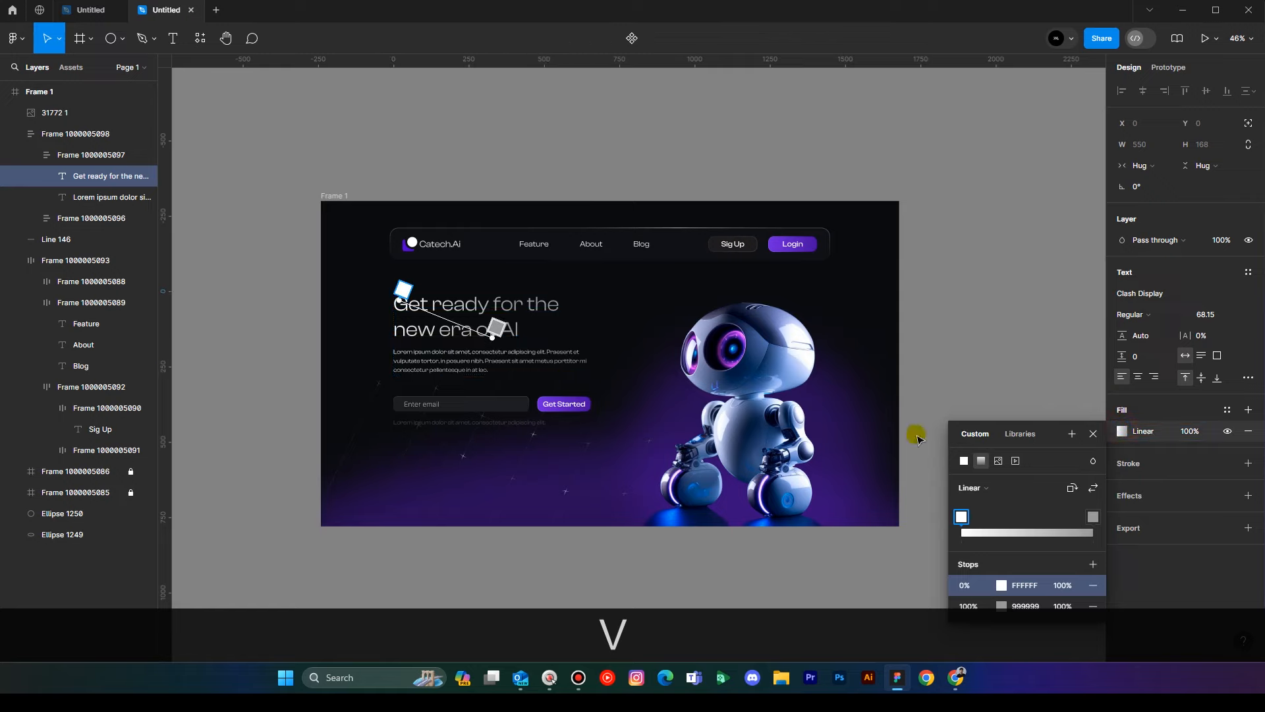
click(1093, 518)
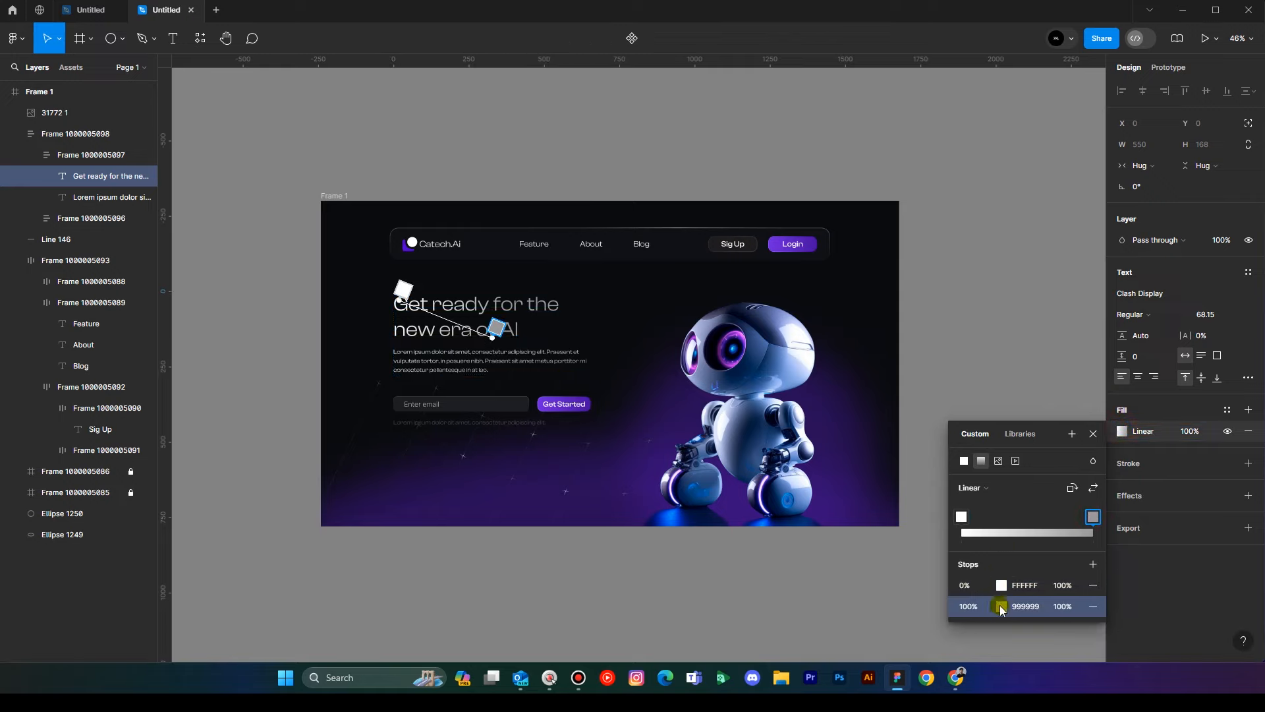
click(1001, 607)
drag(802, 387, 738, 322)
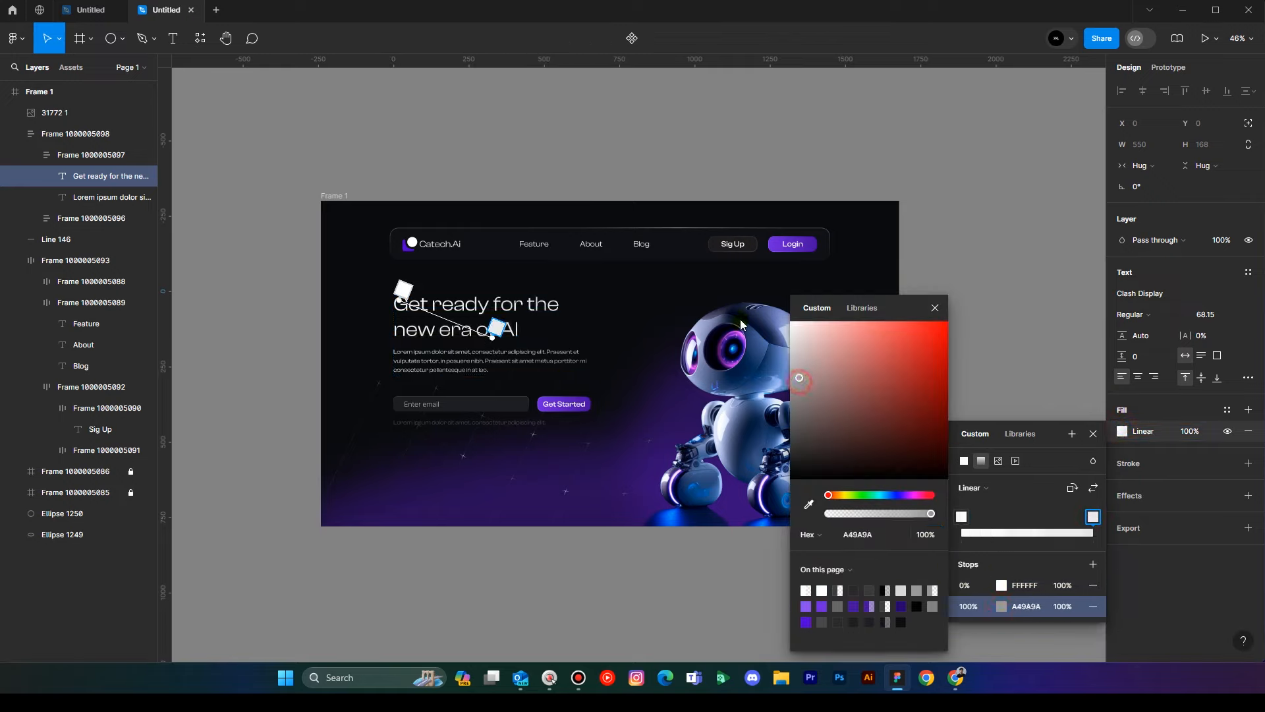
click(936, 307)
click(1096, 435)
click(1019, 387)
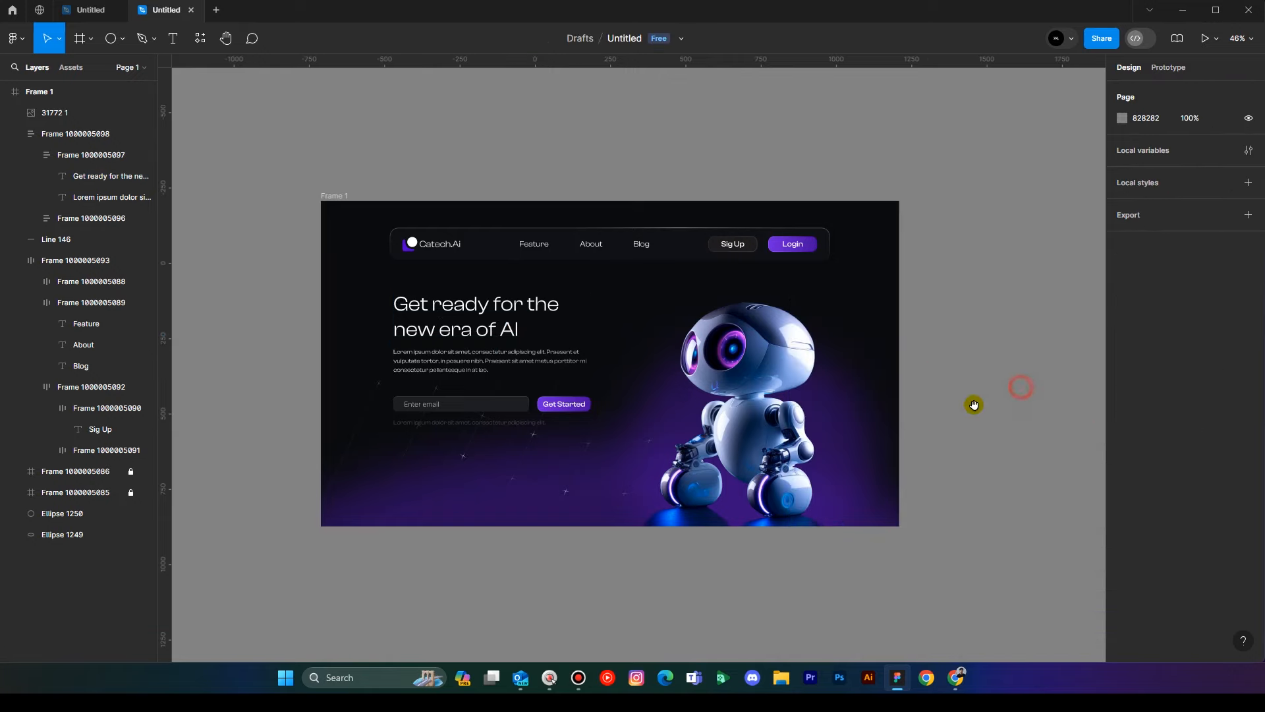
Move the hero text block left to a column edge with the layout grid shown, and hide the grid again.
drag(971, 404, 952, 399)
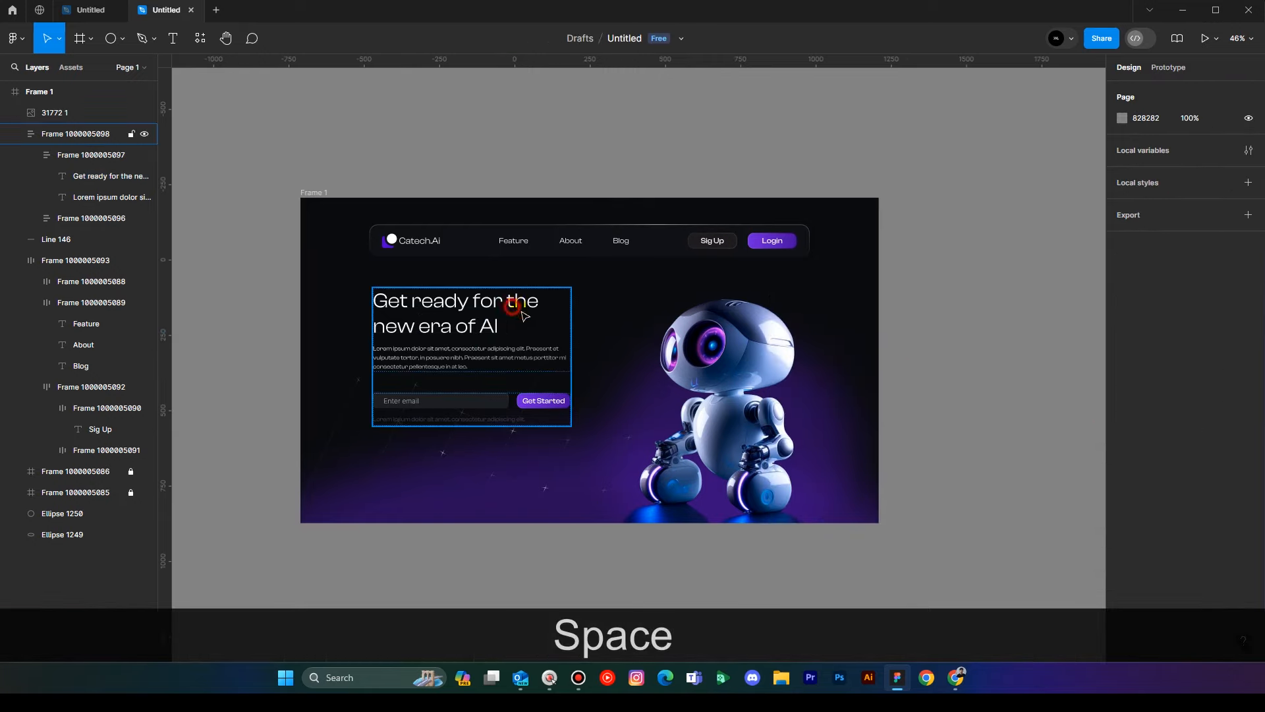
click(522, 312)
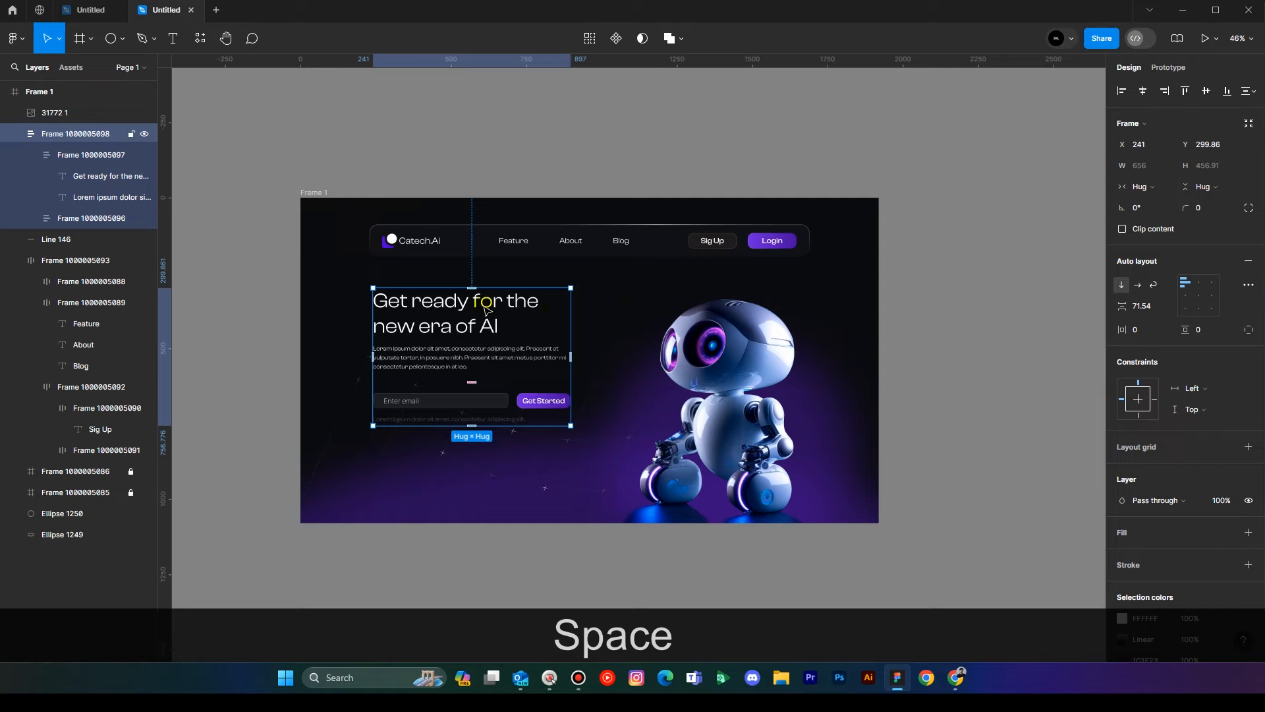
drag(485, 314, 434, 315)
key(ctrl+z)
key(shift+g)
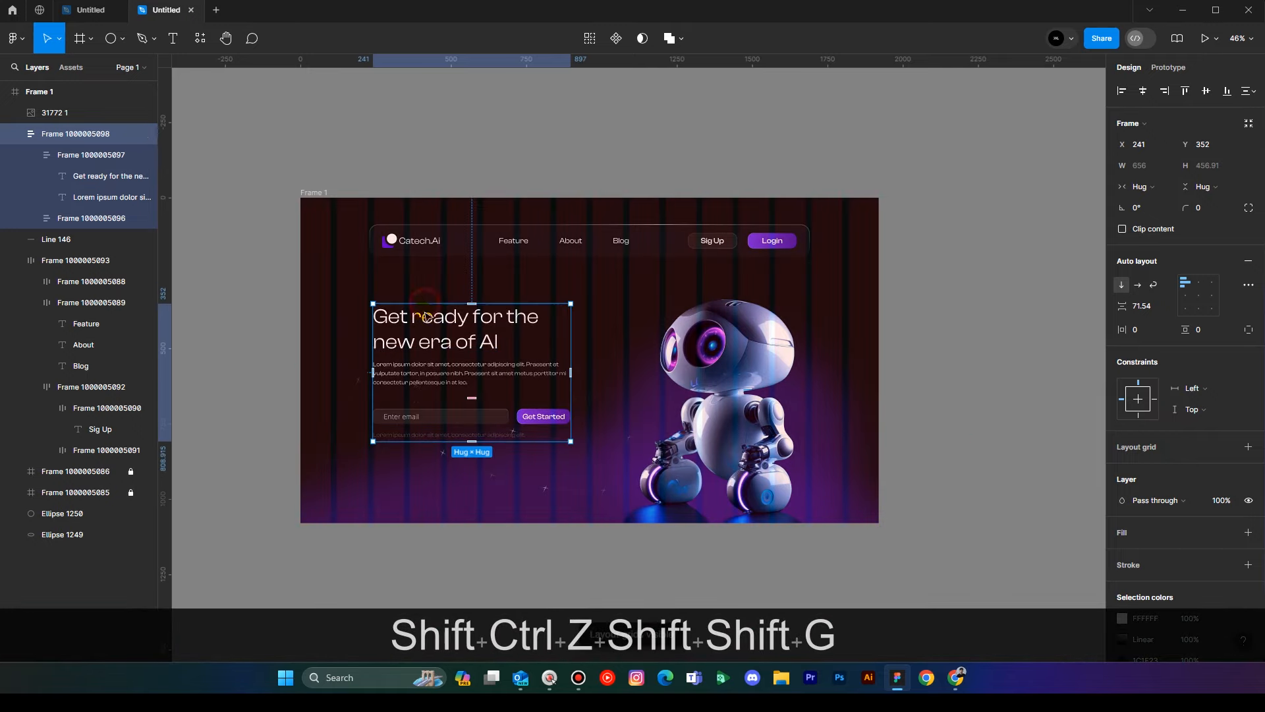
drag(427, 329, 371, 323)
shift+click(786, 360)
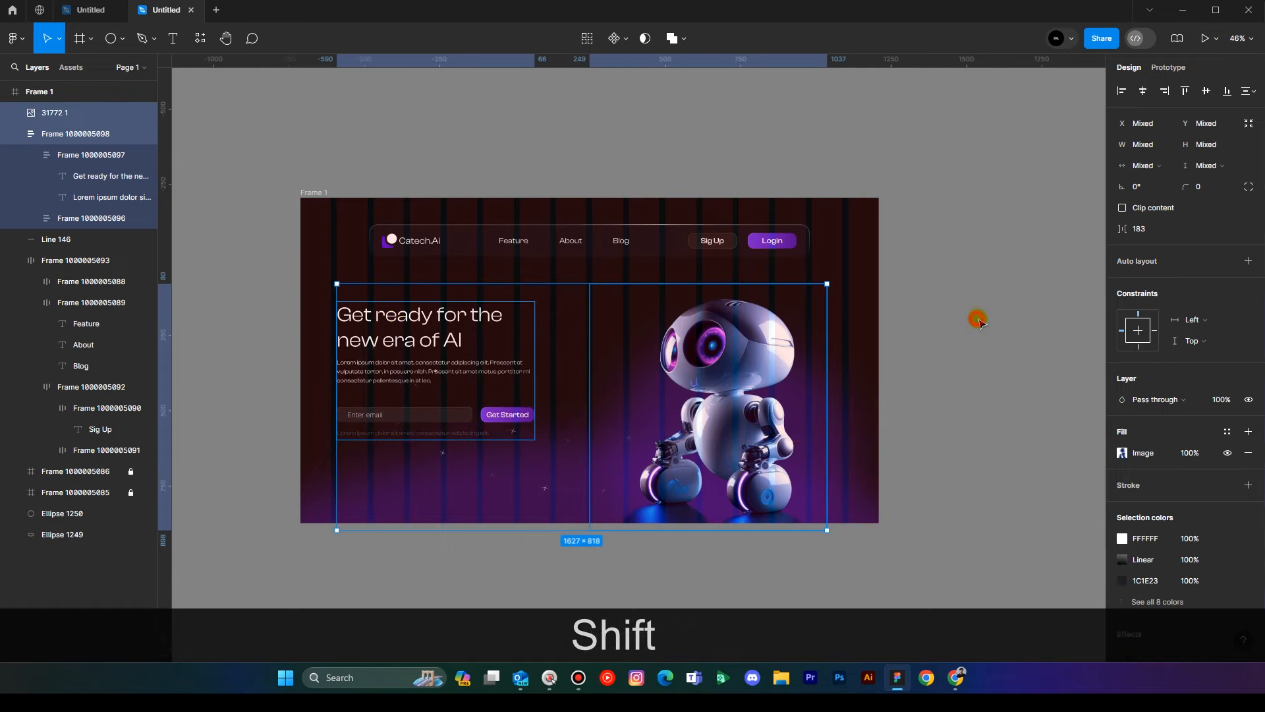
click(978, 320)
drag(982, 328, 966, 327)
key(shift+g)
Reduce the spacing between the Feature, About and Blog navigation links to roughly half.
scroll(966, 325, down, 3)
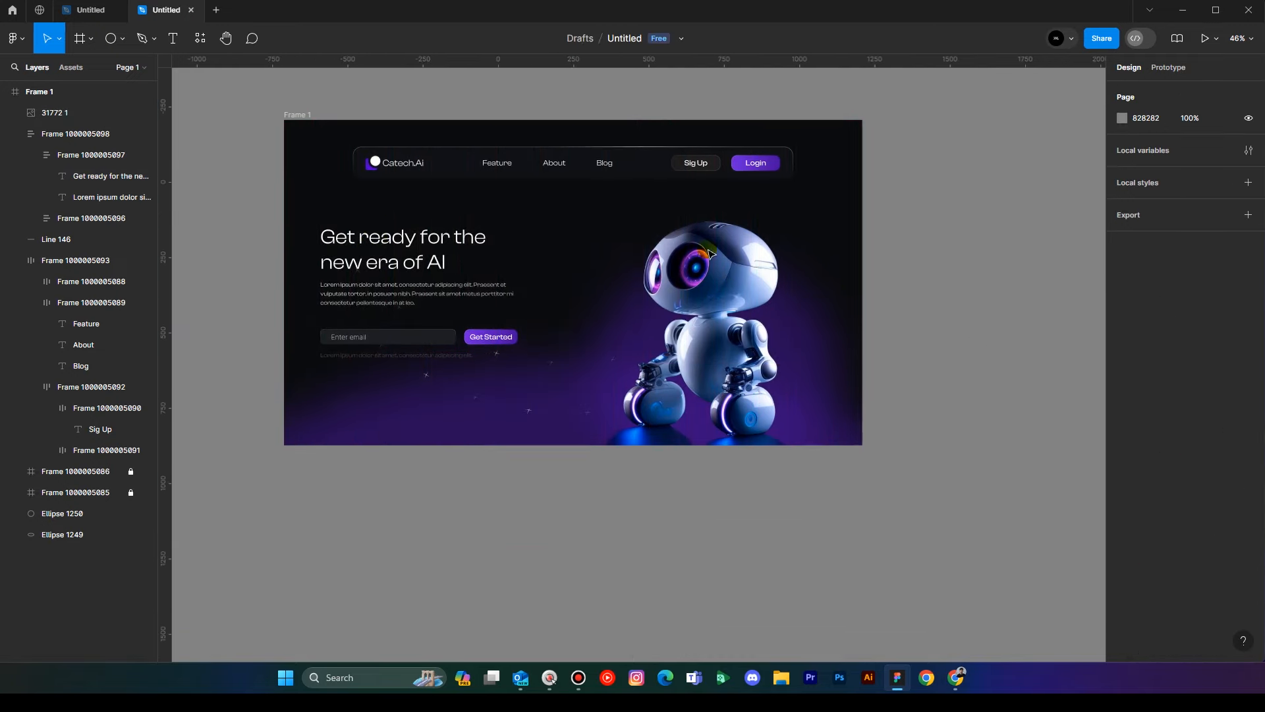
double_click(599, 166)
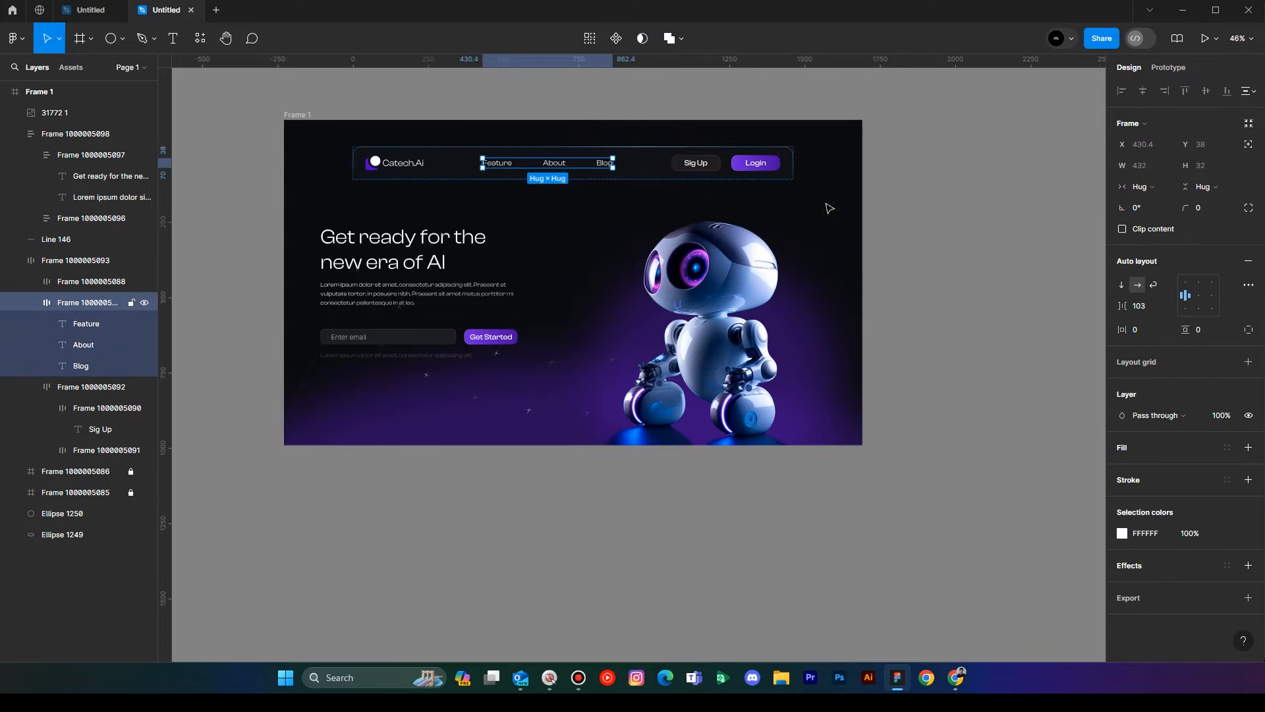
drag(1129, 308, 1034, 311)
click(870, 315)
scroll(899, 328, up, 1)
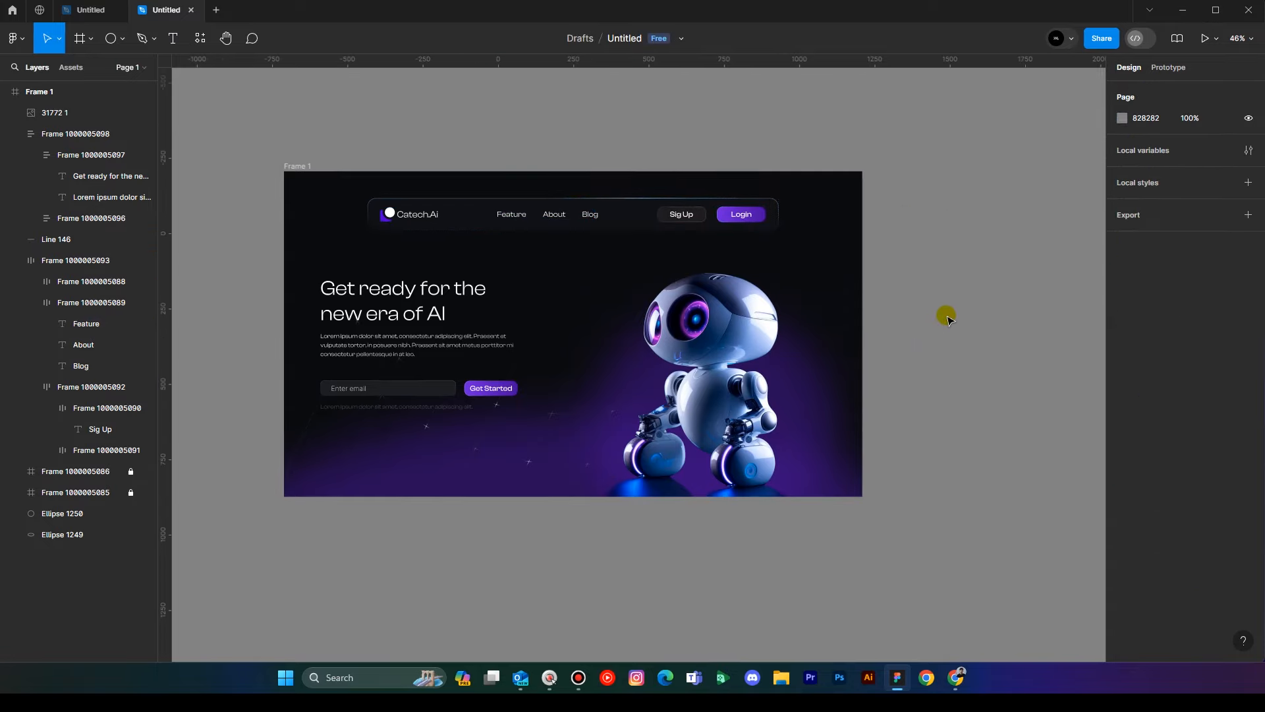
Replace the gradient fill of the Lorem ipsum paragraph under the heading with solid white FFFFFF.
double_click(385, 340)
click(386, 344)
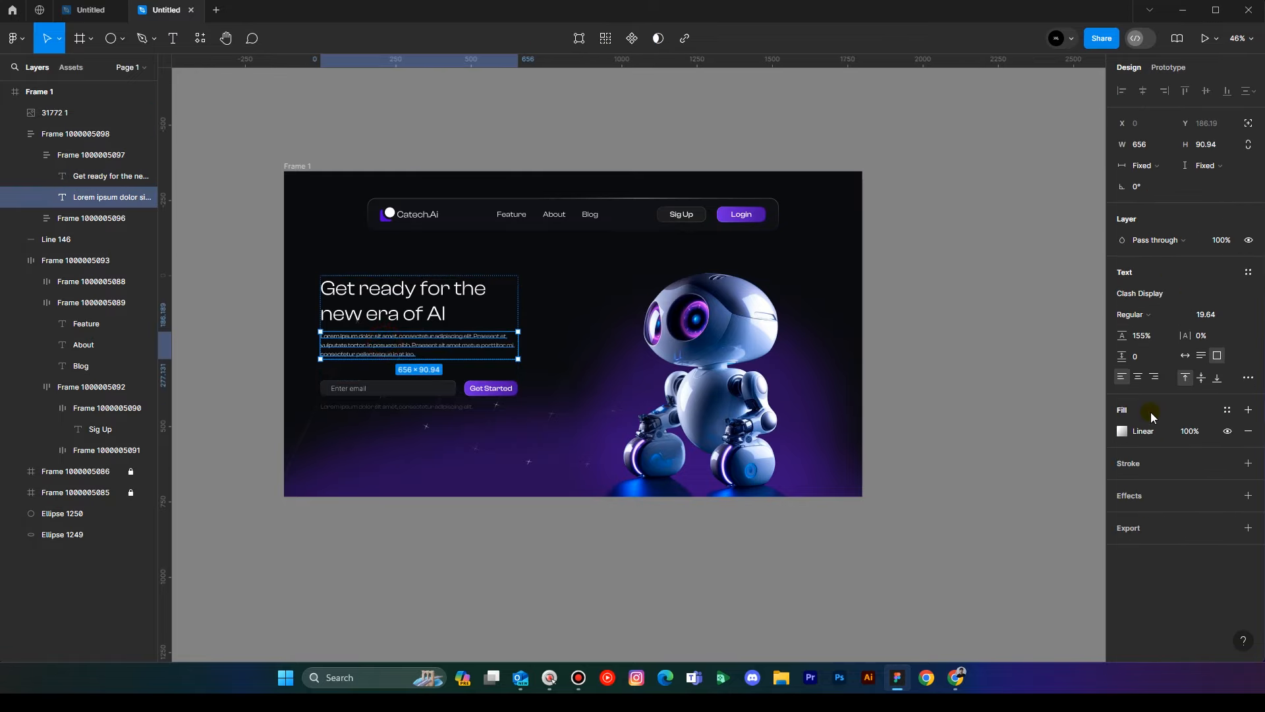
click(1122, 431)
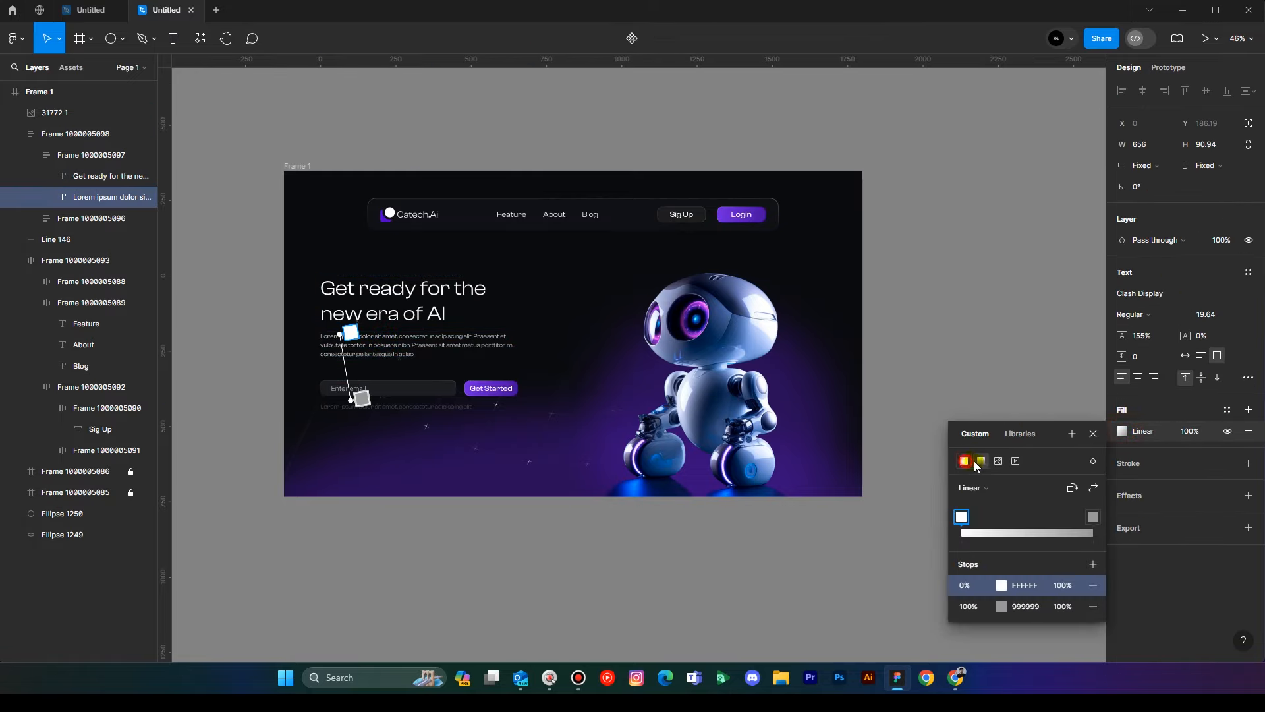
click(973, 461)
click(1093, 282)
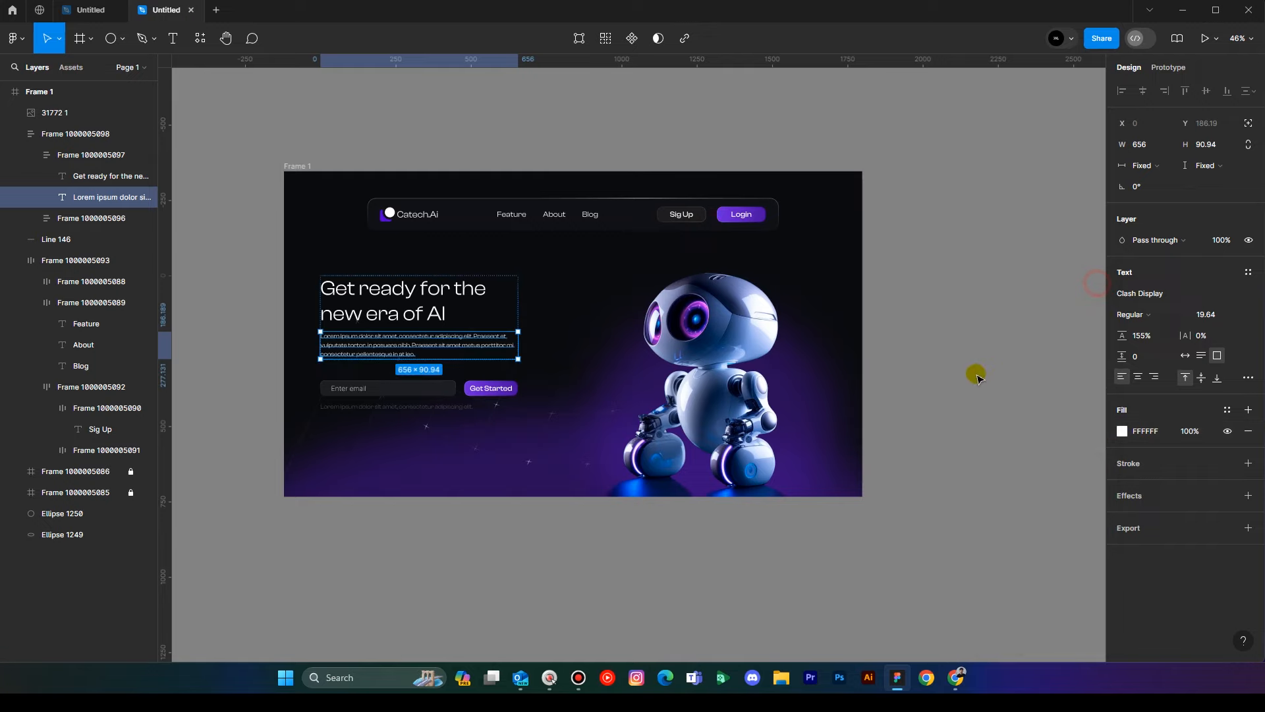
click(973, 370)
Set the page background color to black, 000000.
scroll(922, 501, up, 1)
drag(948, 444, 922, 438)
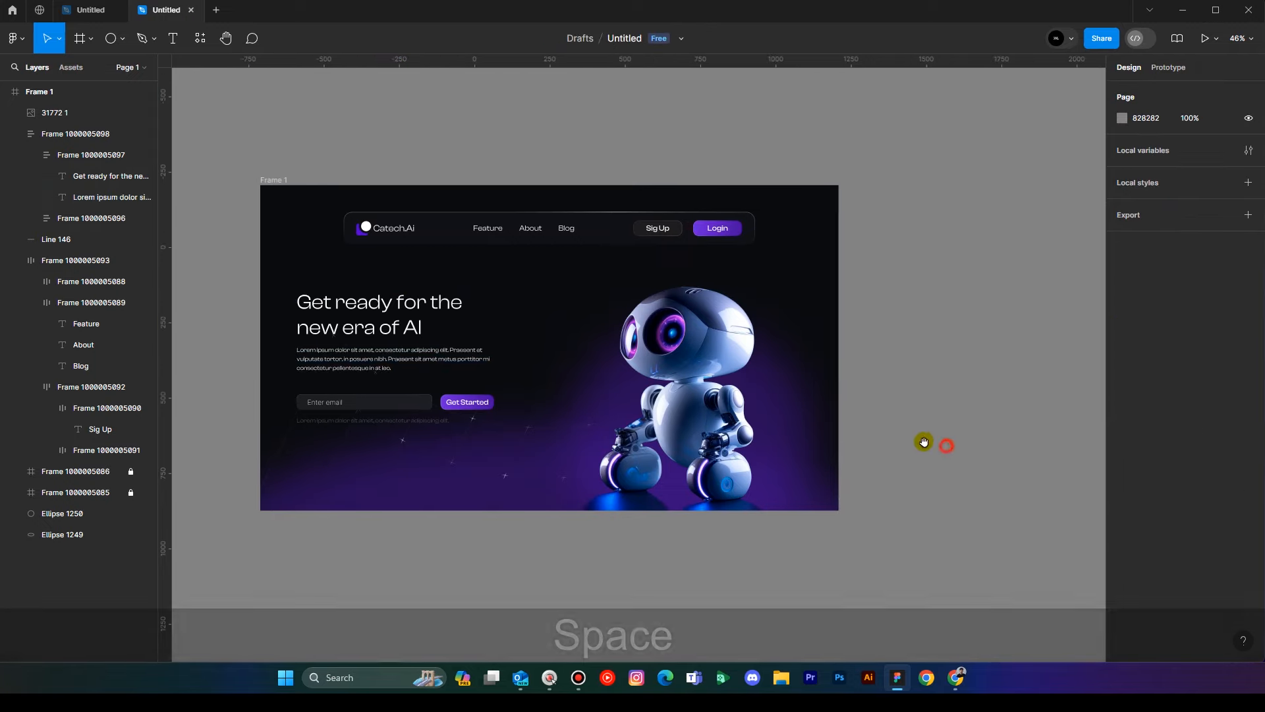
scroll(924, 460, down, 2)
click(937, 467)
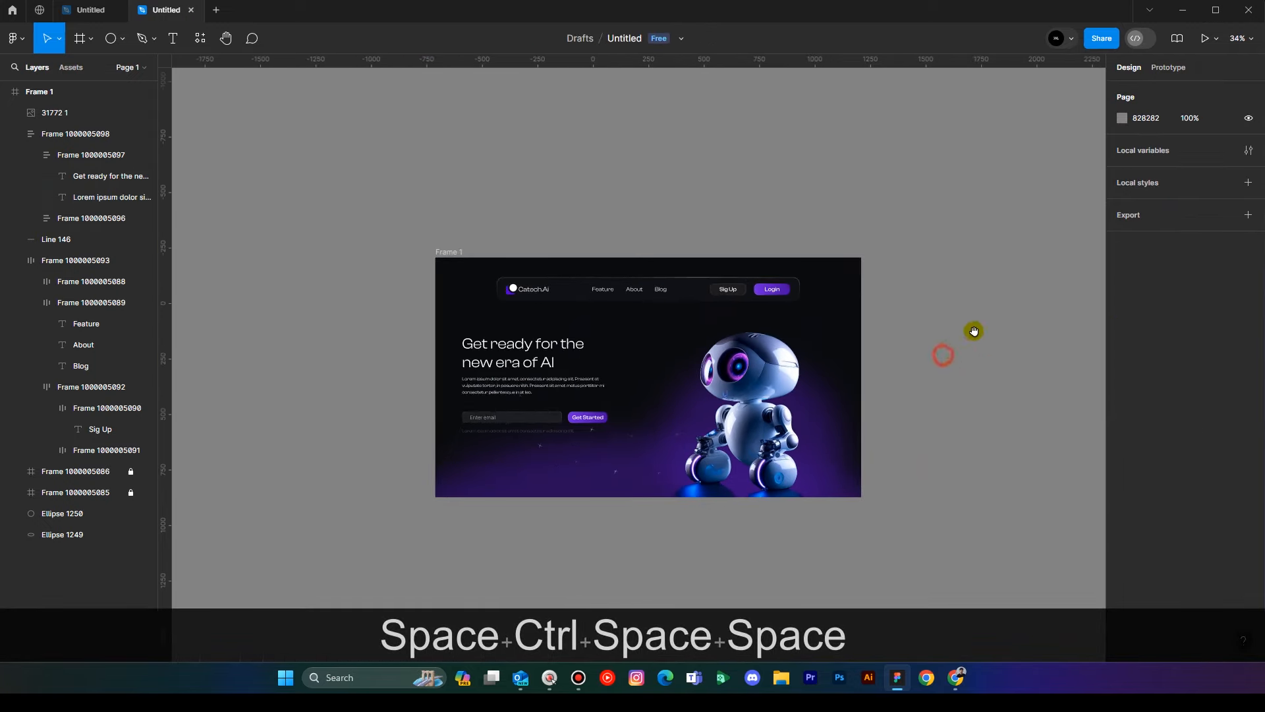
drag(971, 332, 930, 338)
click(1122, 118)
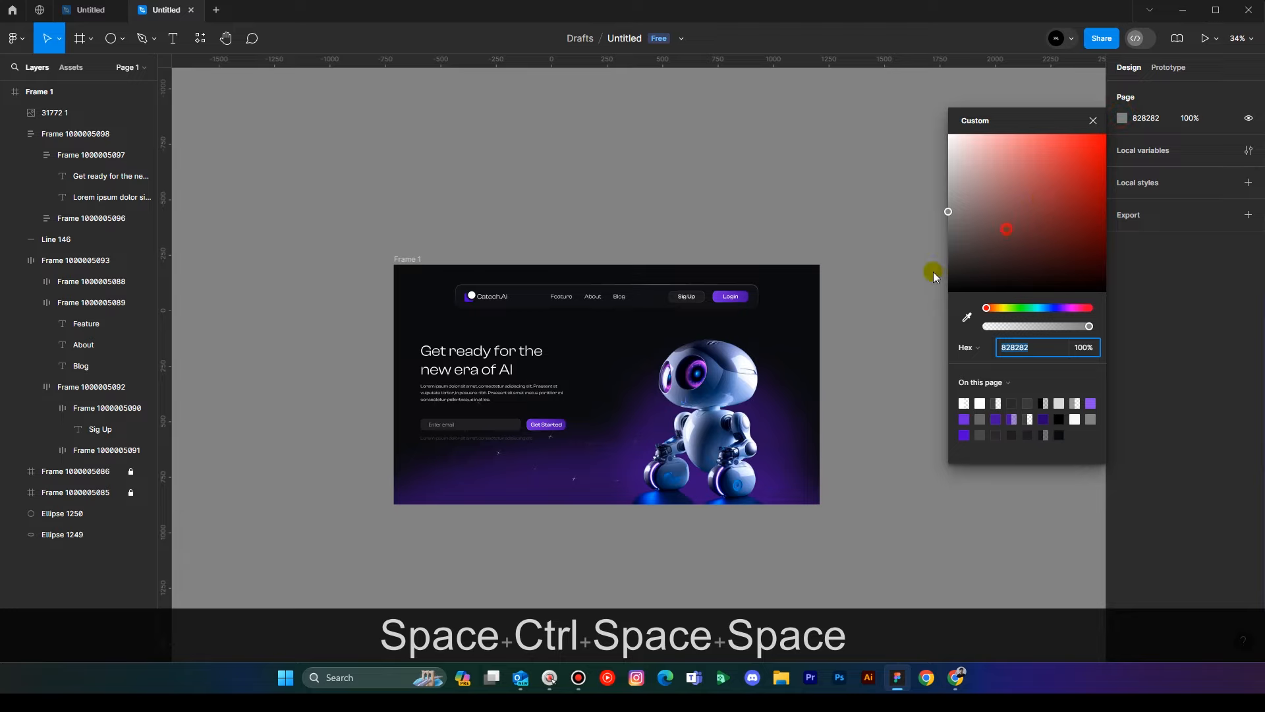
drag(933, 271, 882, 325)
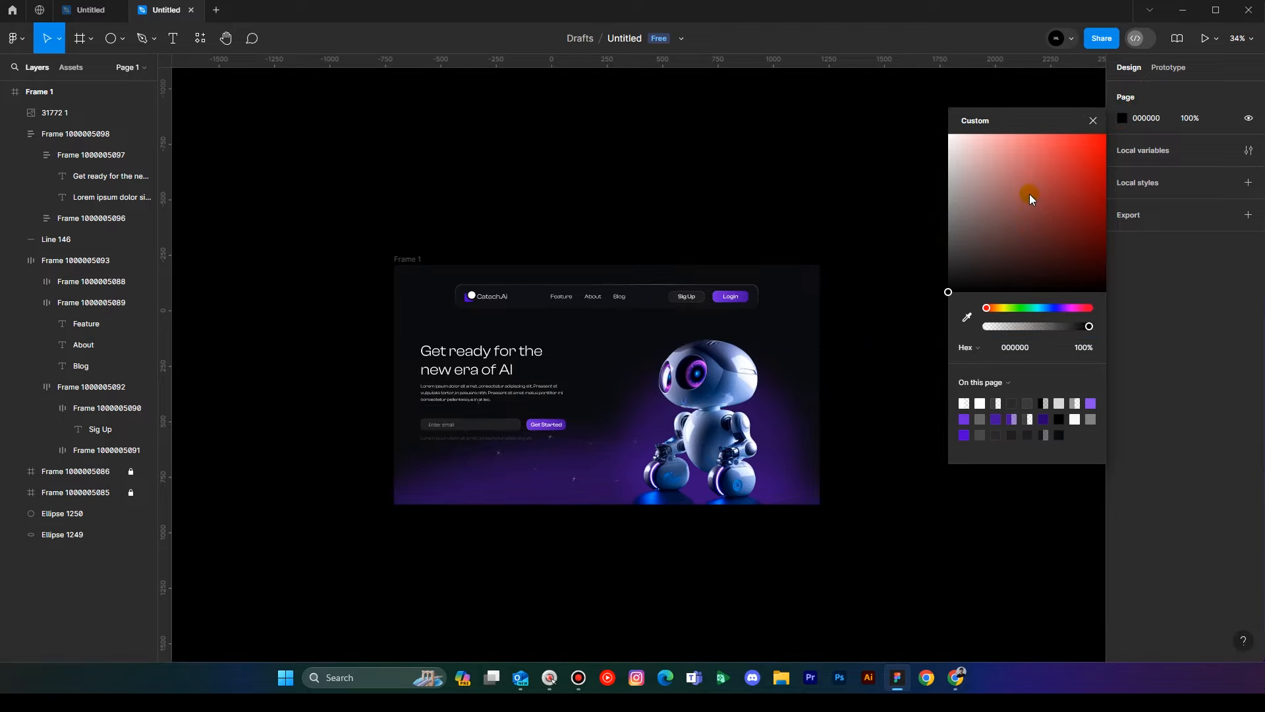
click(967, 217)
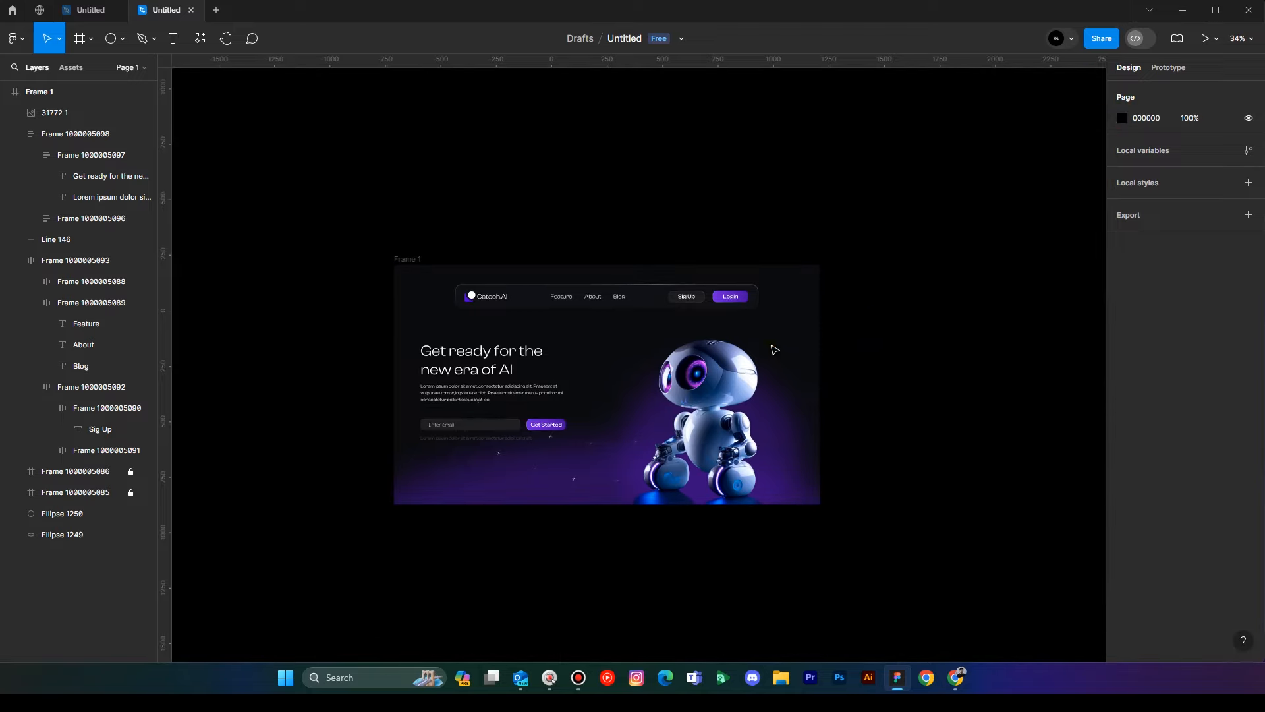
Set the 460F9E fill opacity of the wide purple ellipse along the frame's lower edge to 30%.
click(572, 476)
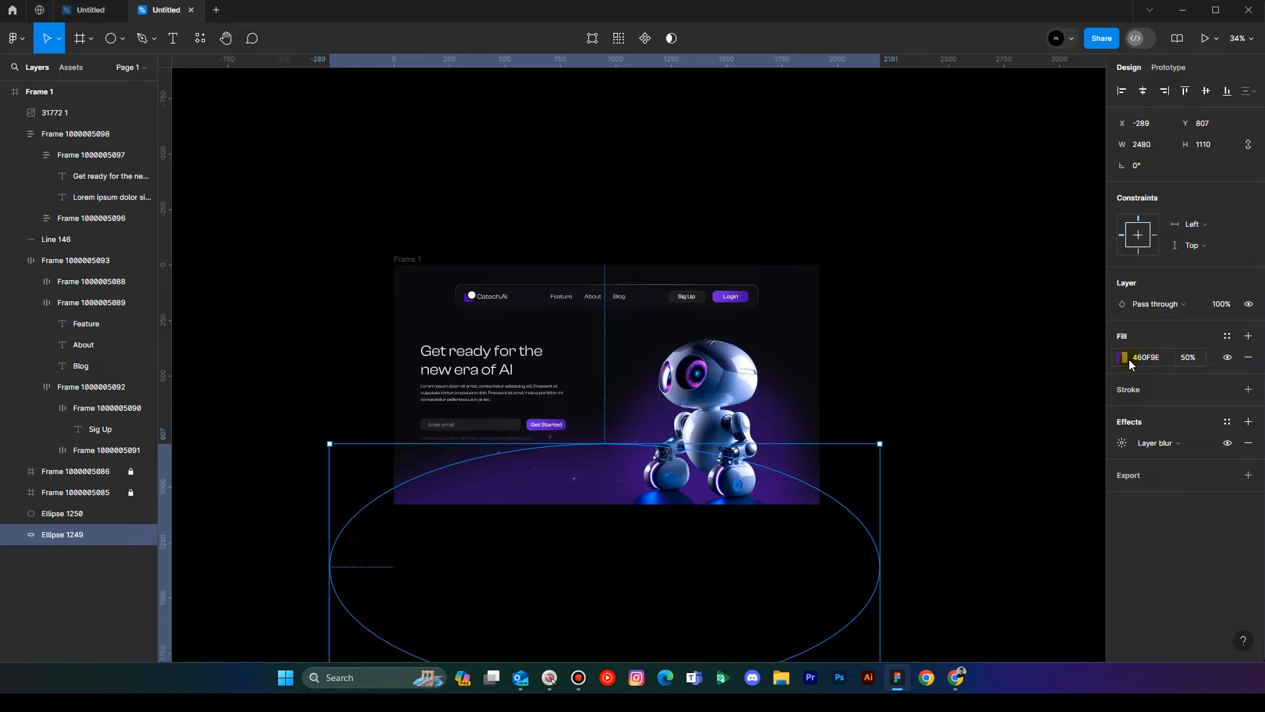
click(1196, 356)
text(30)
key(Return)
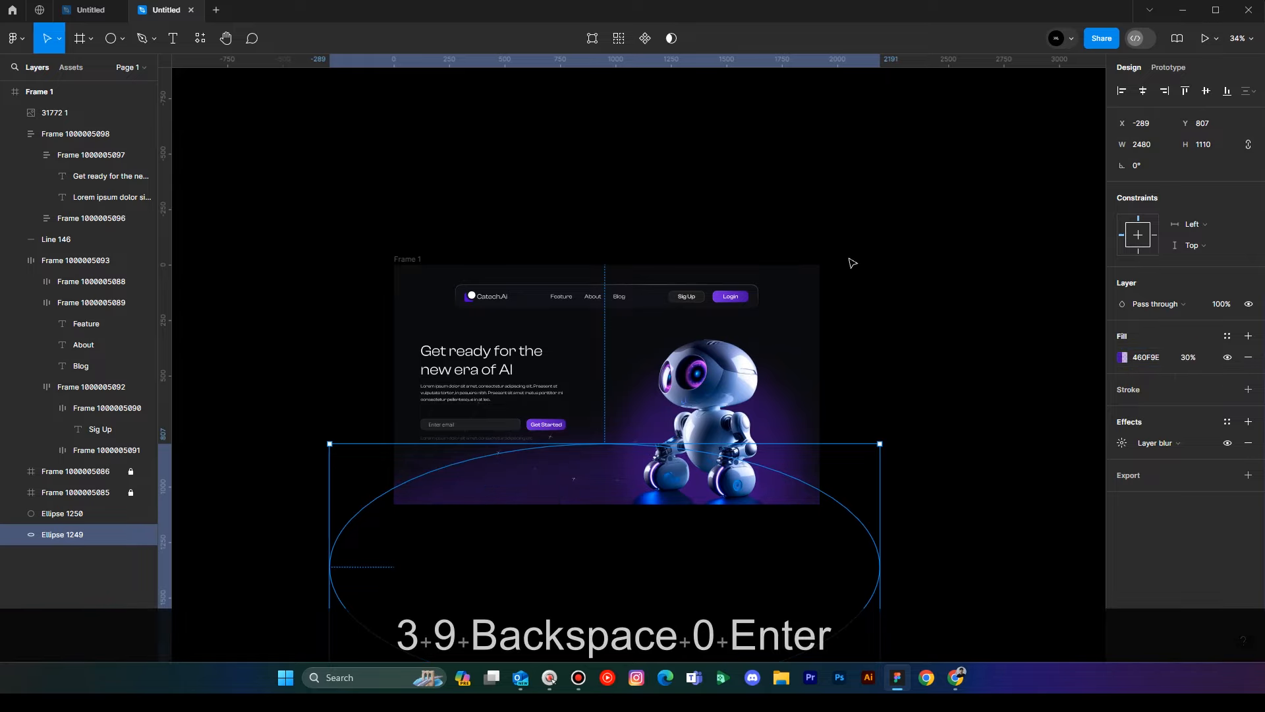
click(736, 251)
key(space)
drag(739, 229, 718, 254)
scroll(718, 255, down, 1)
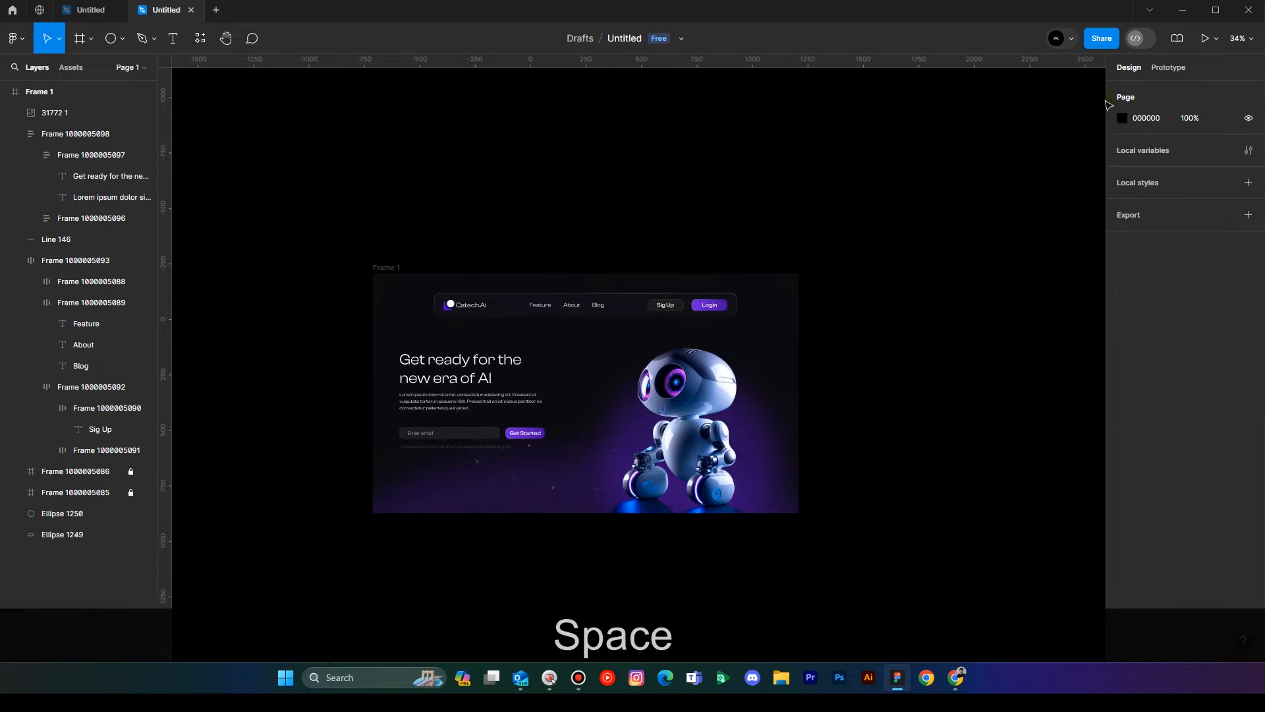